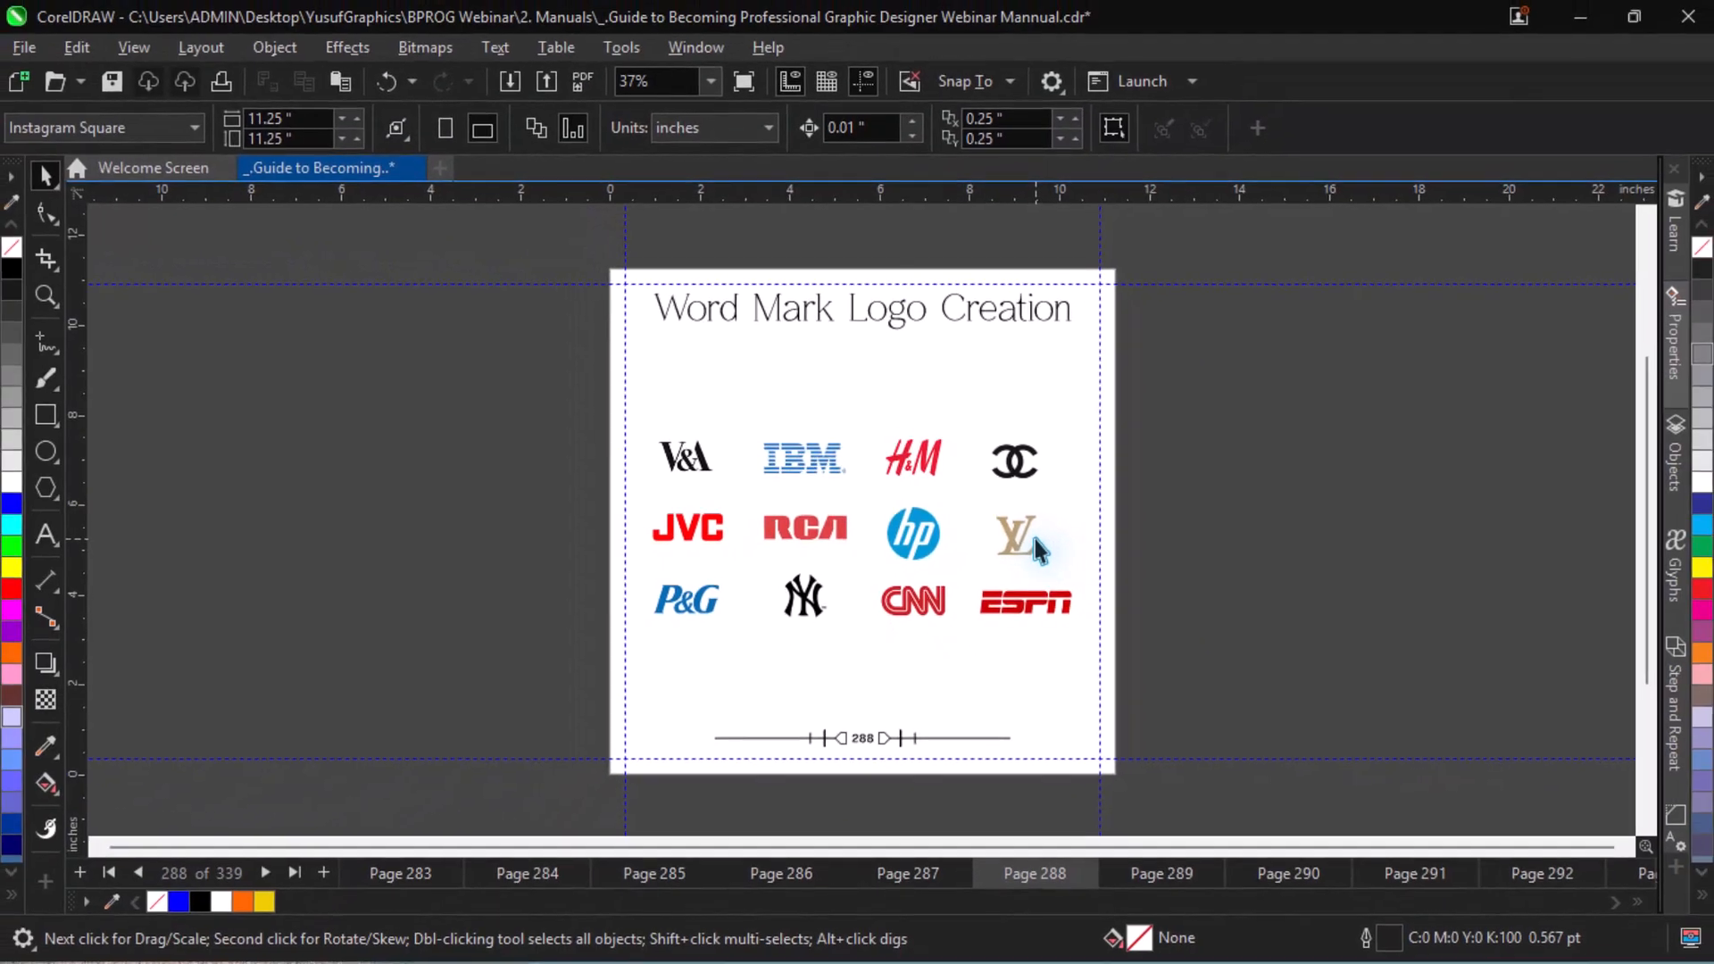
- Go to page 290 with the Word Mark Logo Practice Sheet and frame its two panels
key("Page_Down")
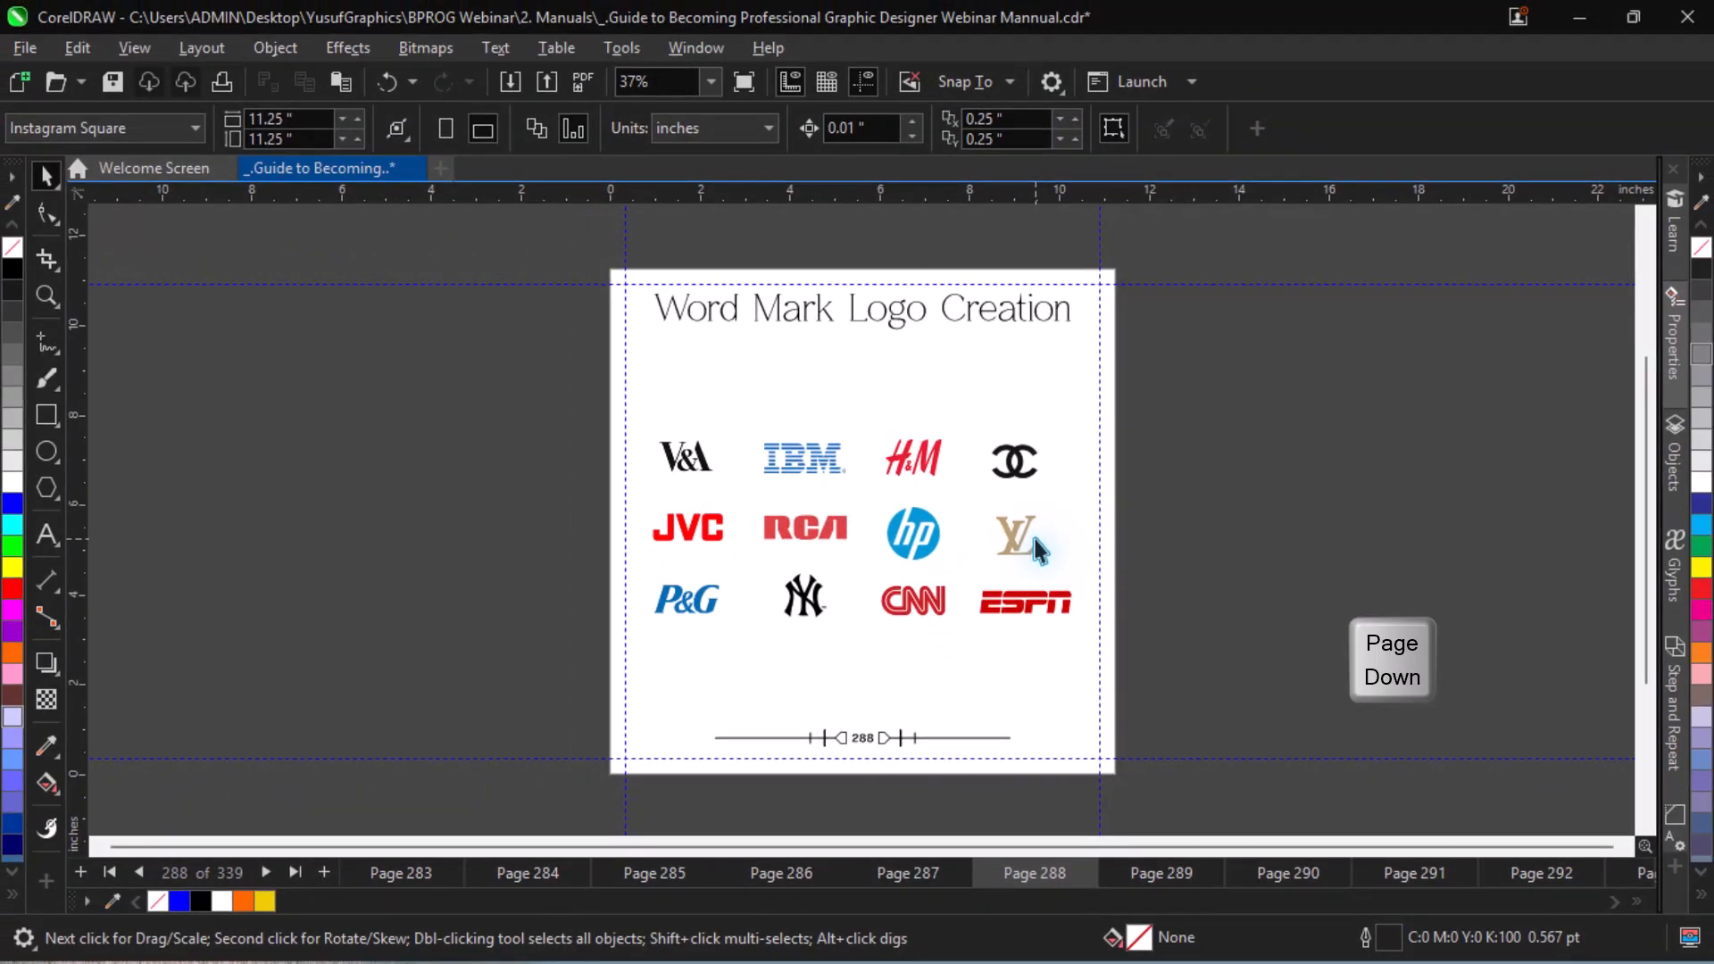
key("z")
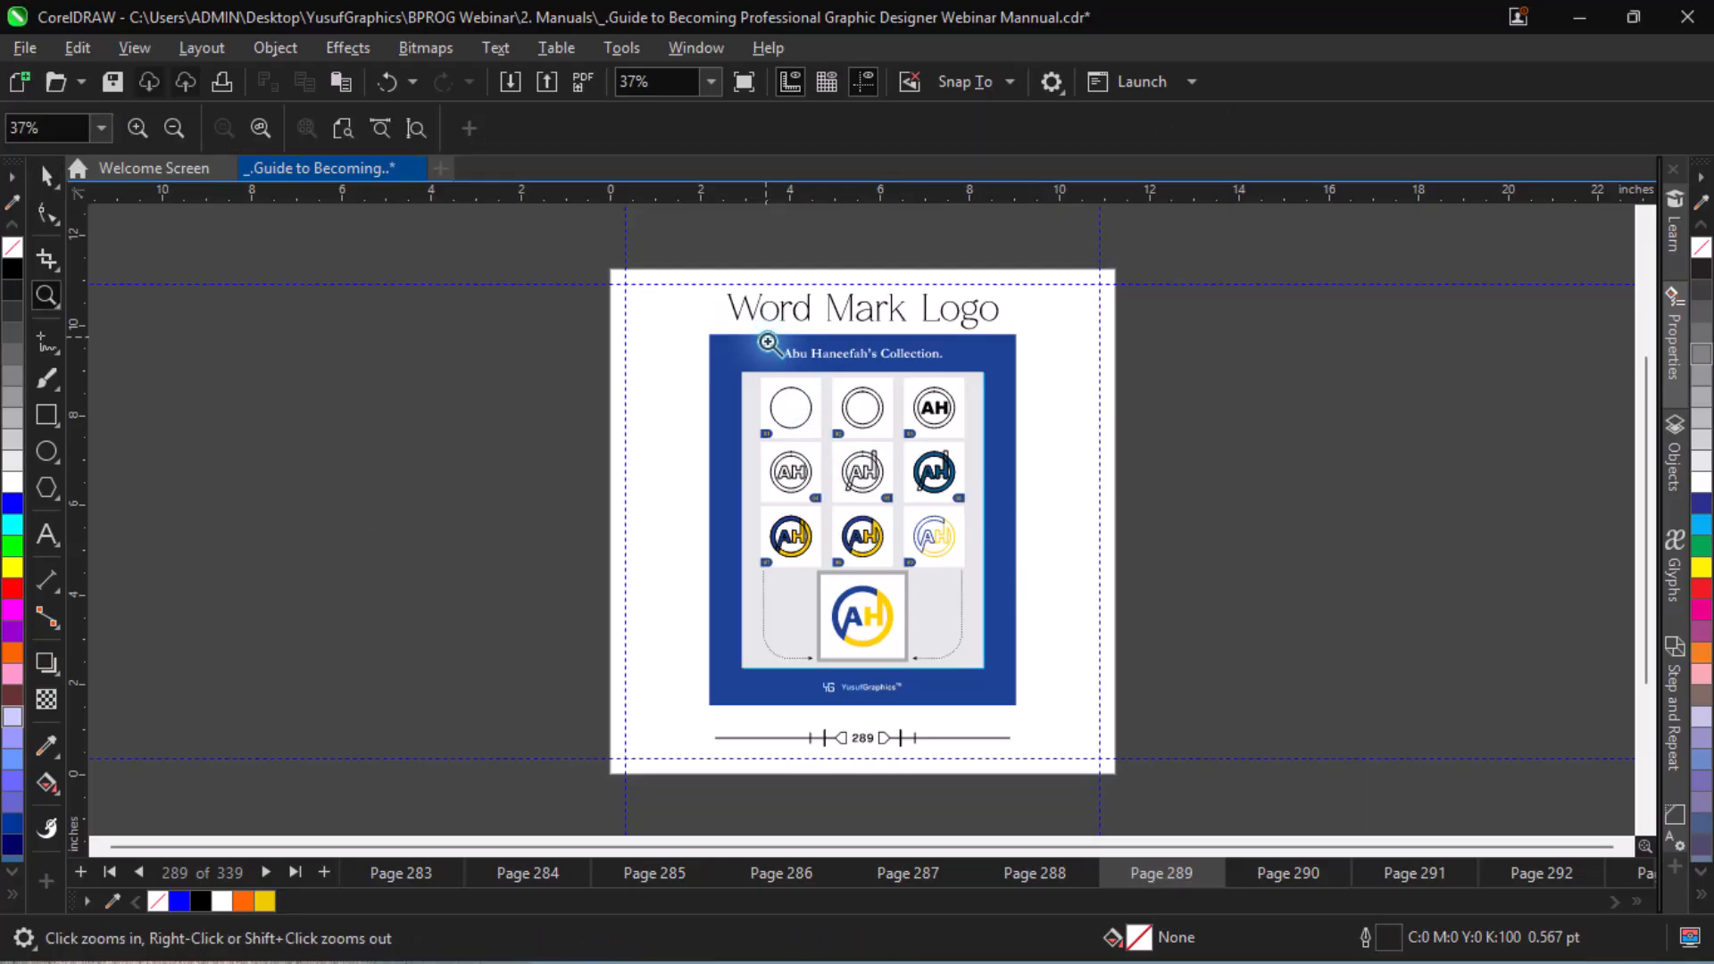
key("F4")
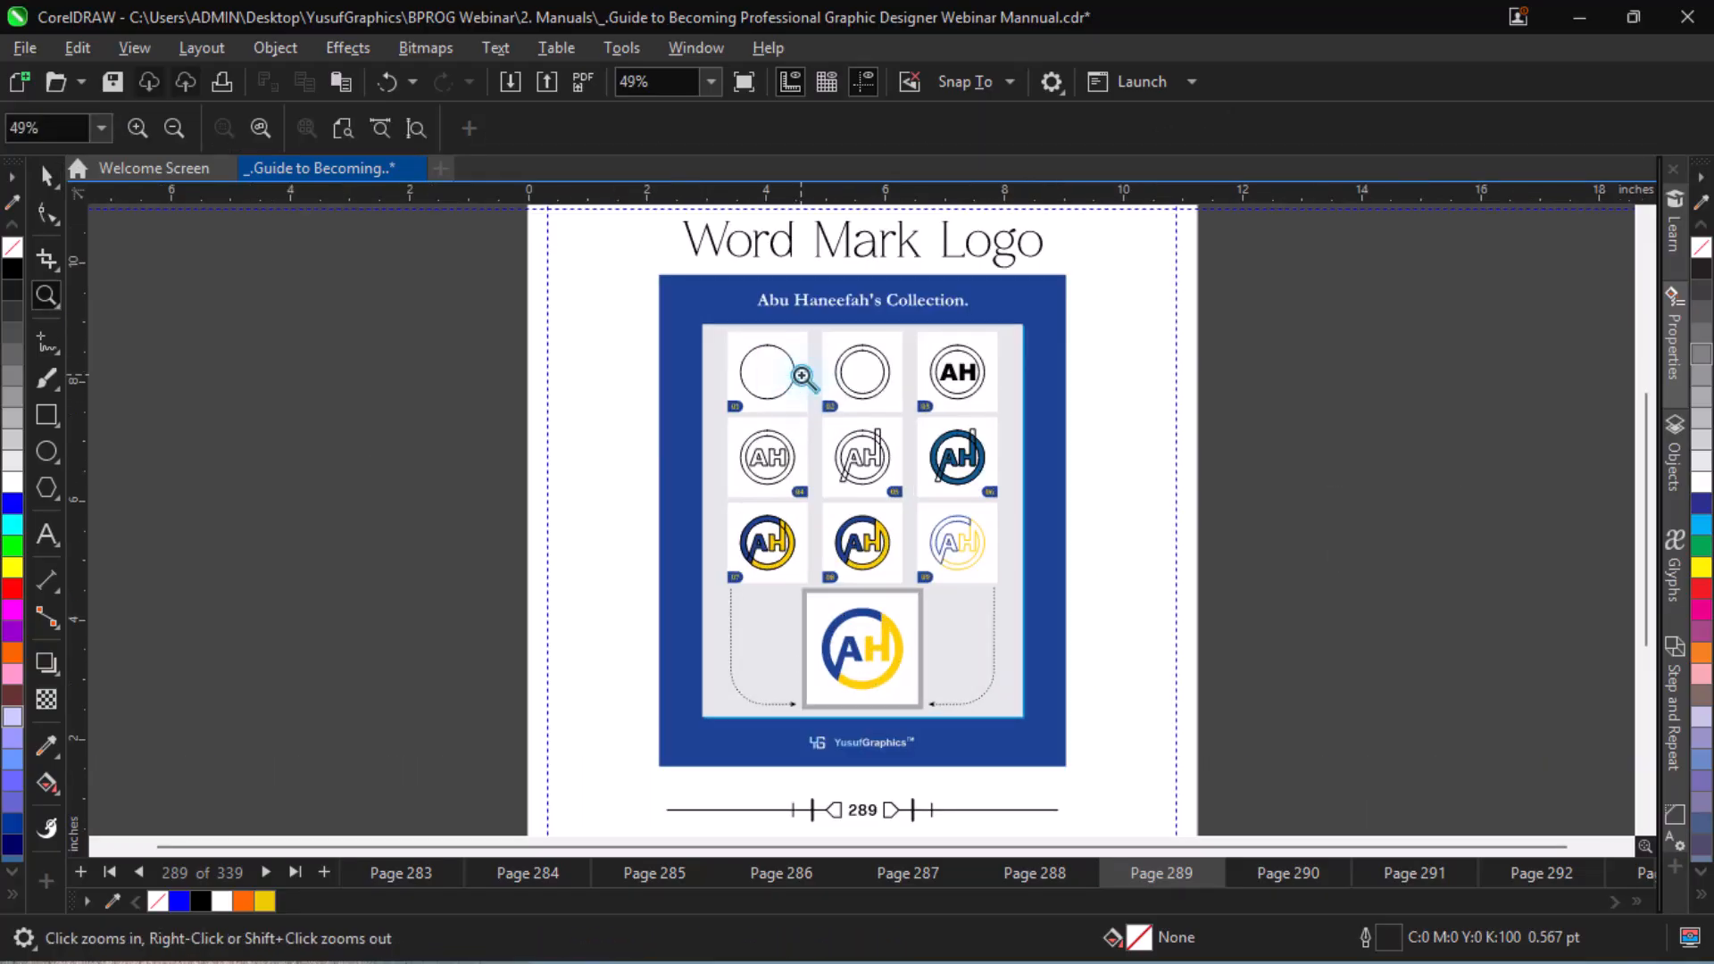
key("Page_Down")
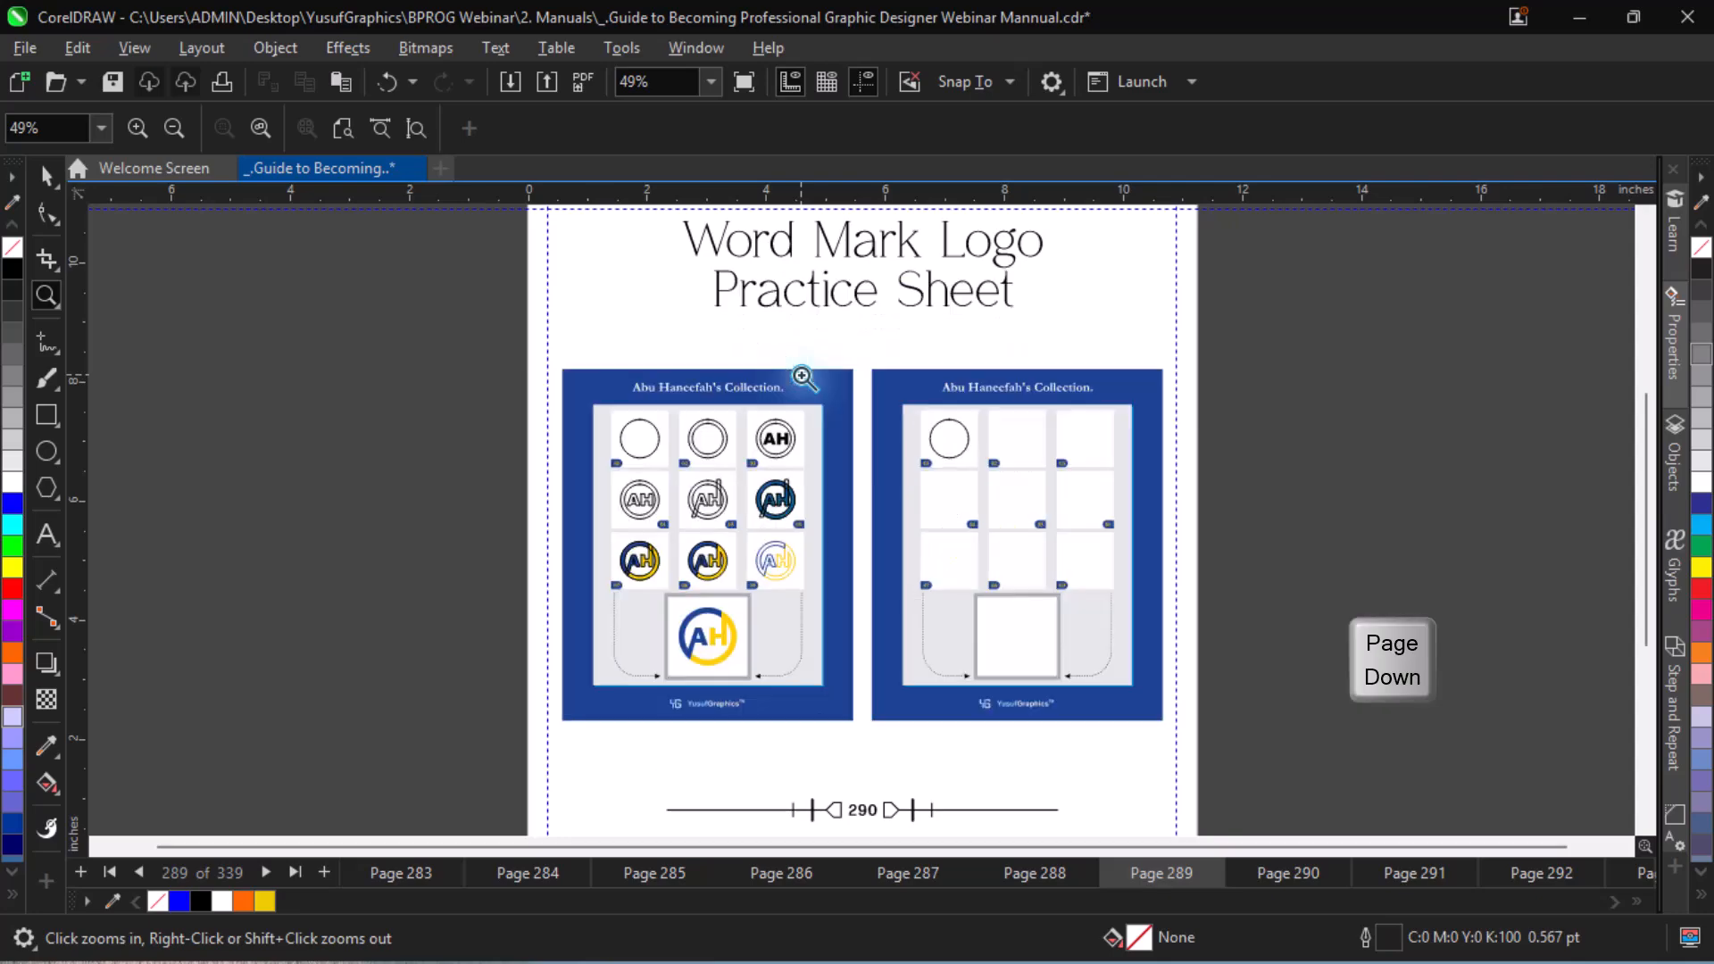
key("z")
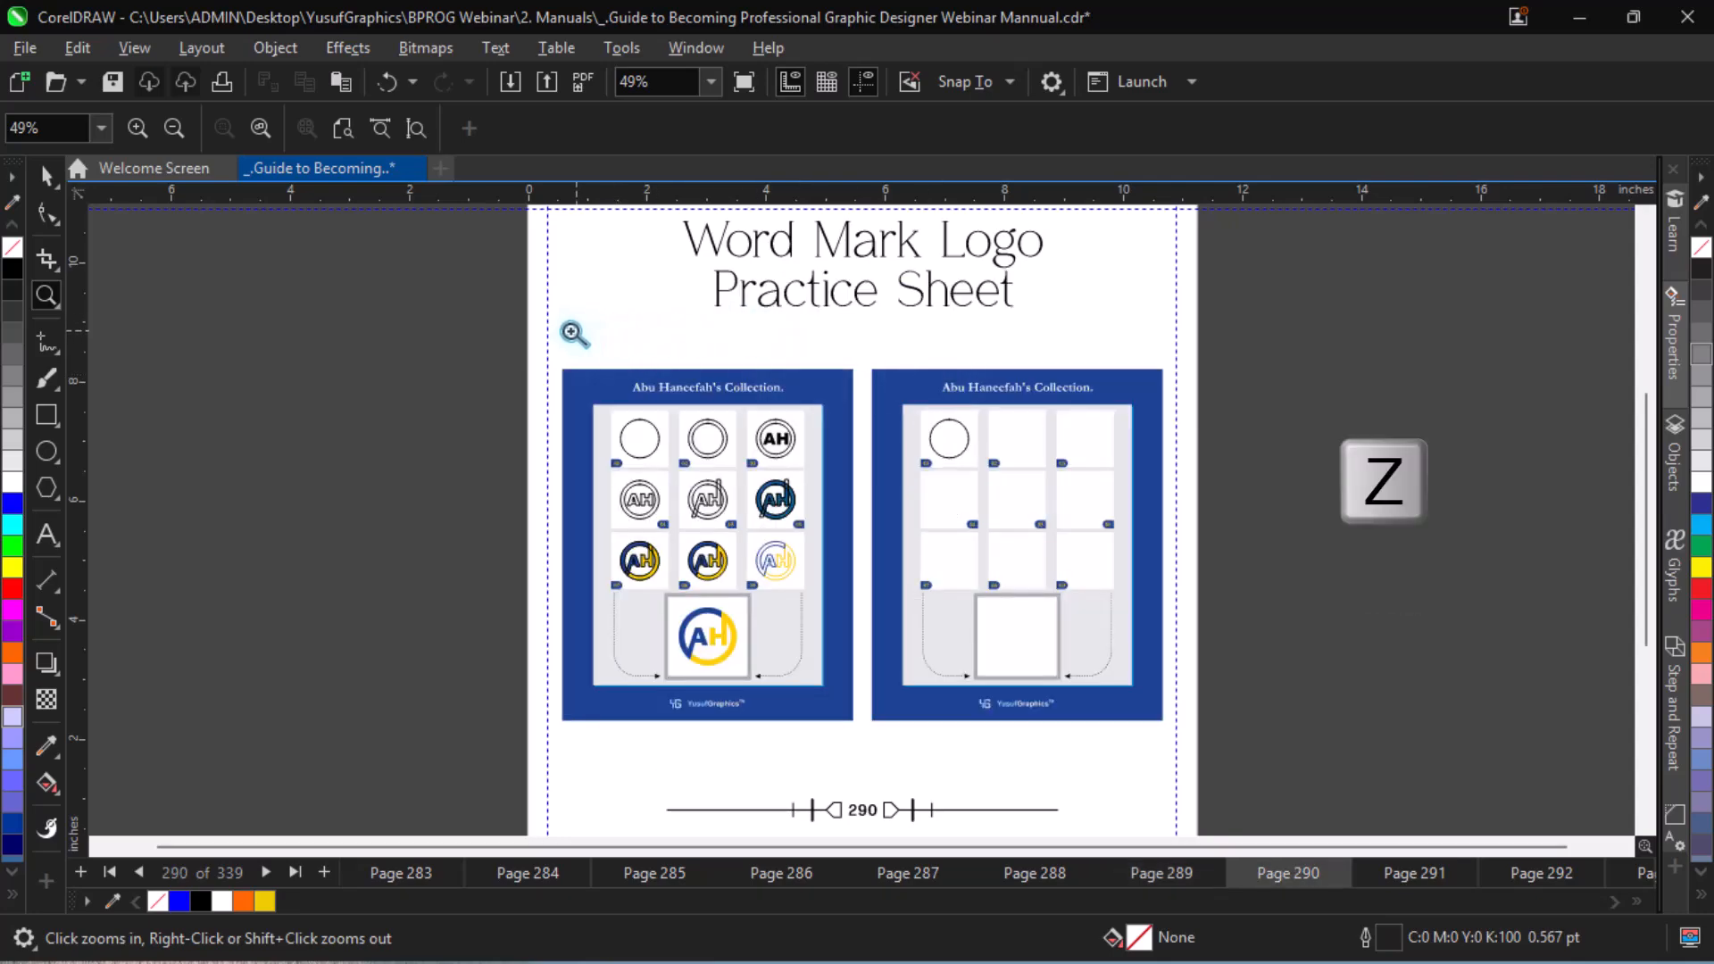
left_click_drag(554, 344, 1176, 728)
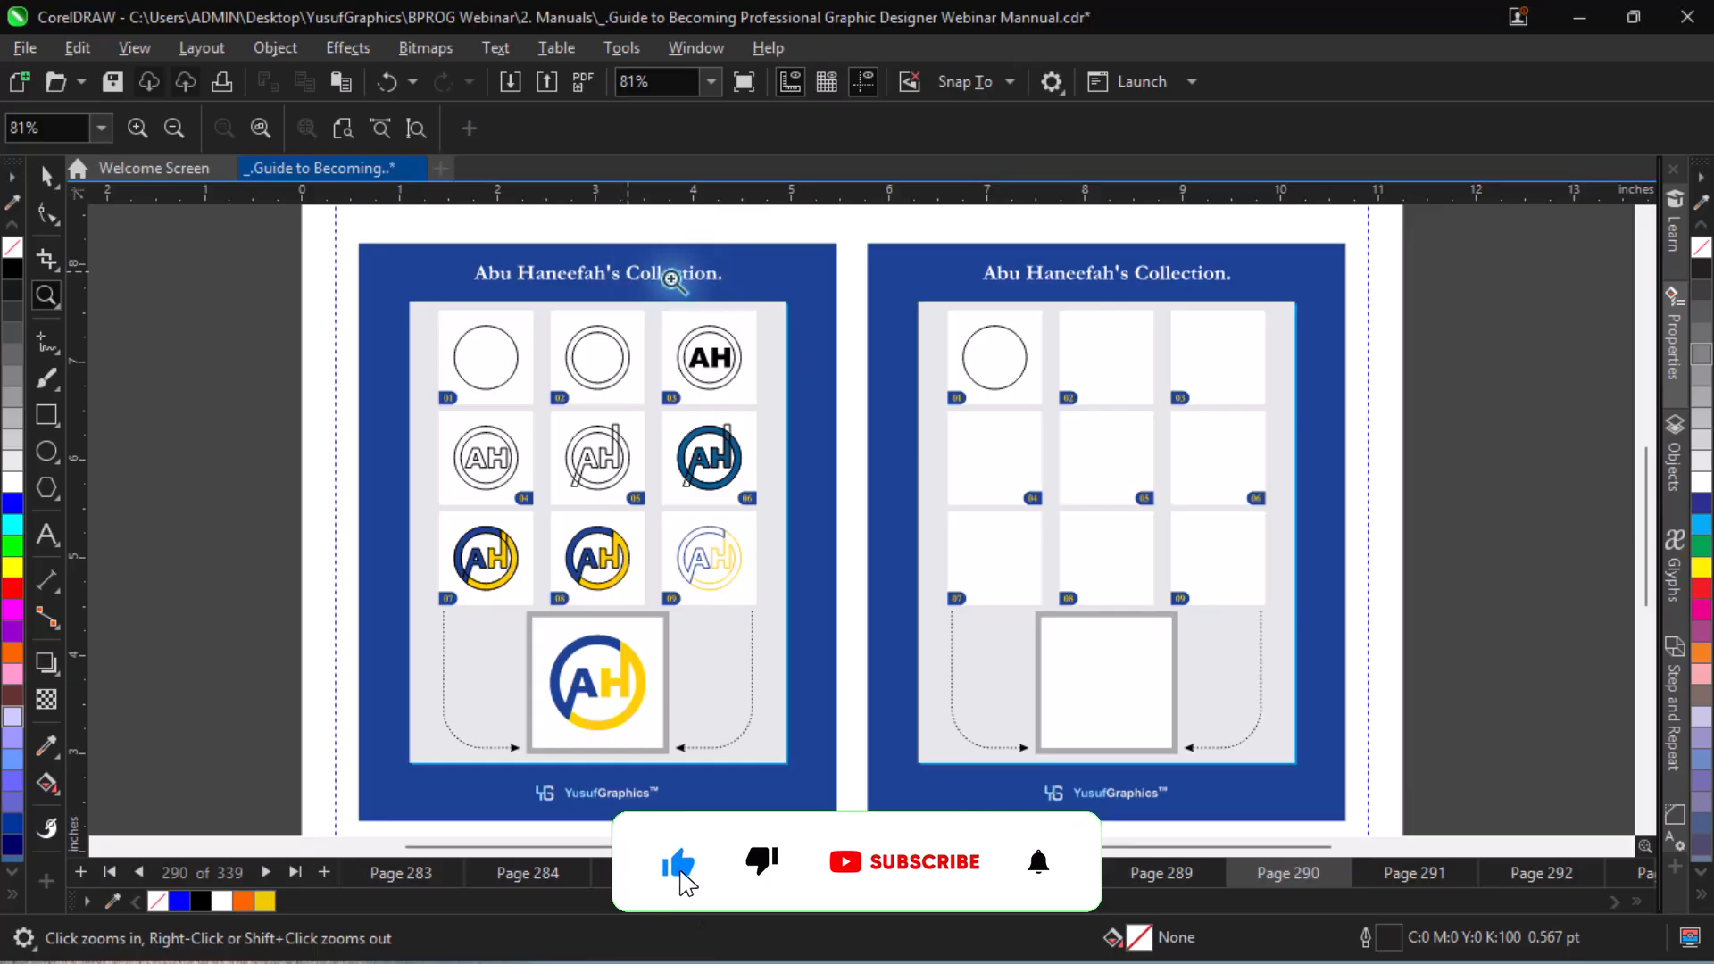
- Copy the circle from box 01 into box 02 of the empty practice panel
key("space")
left_click(994, 386)
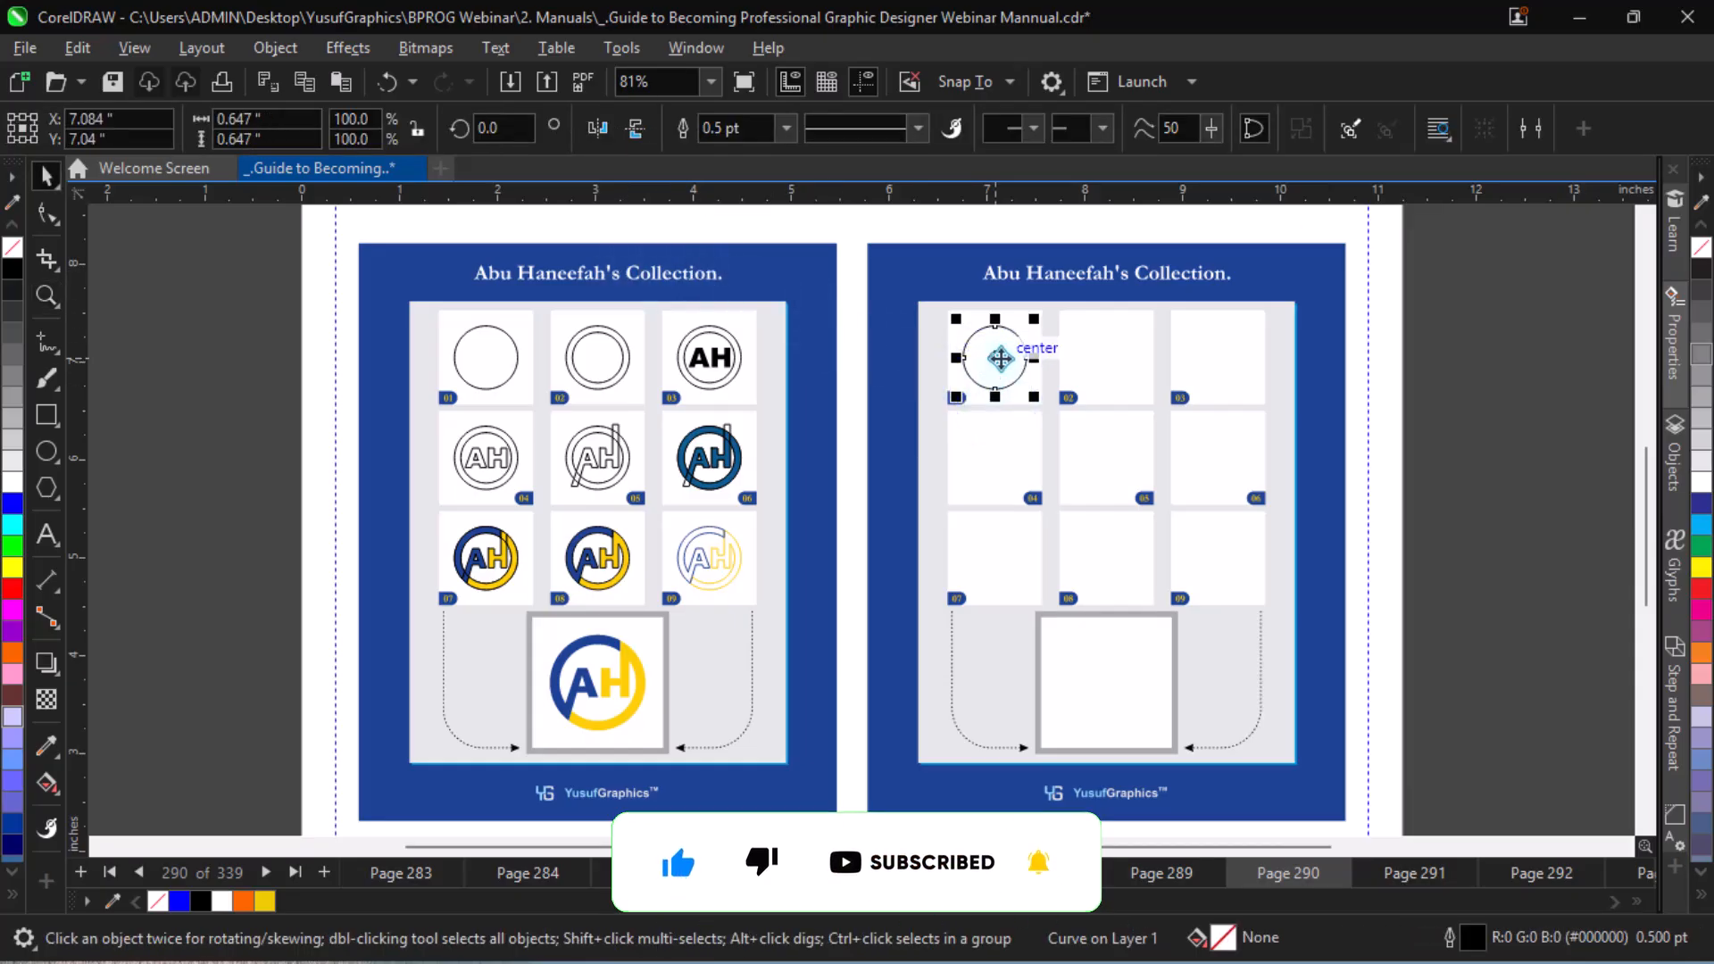
left_click_drag(1000, 358, 1109, 350)
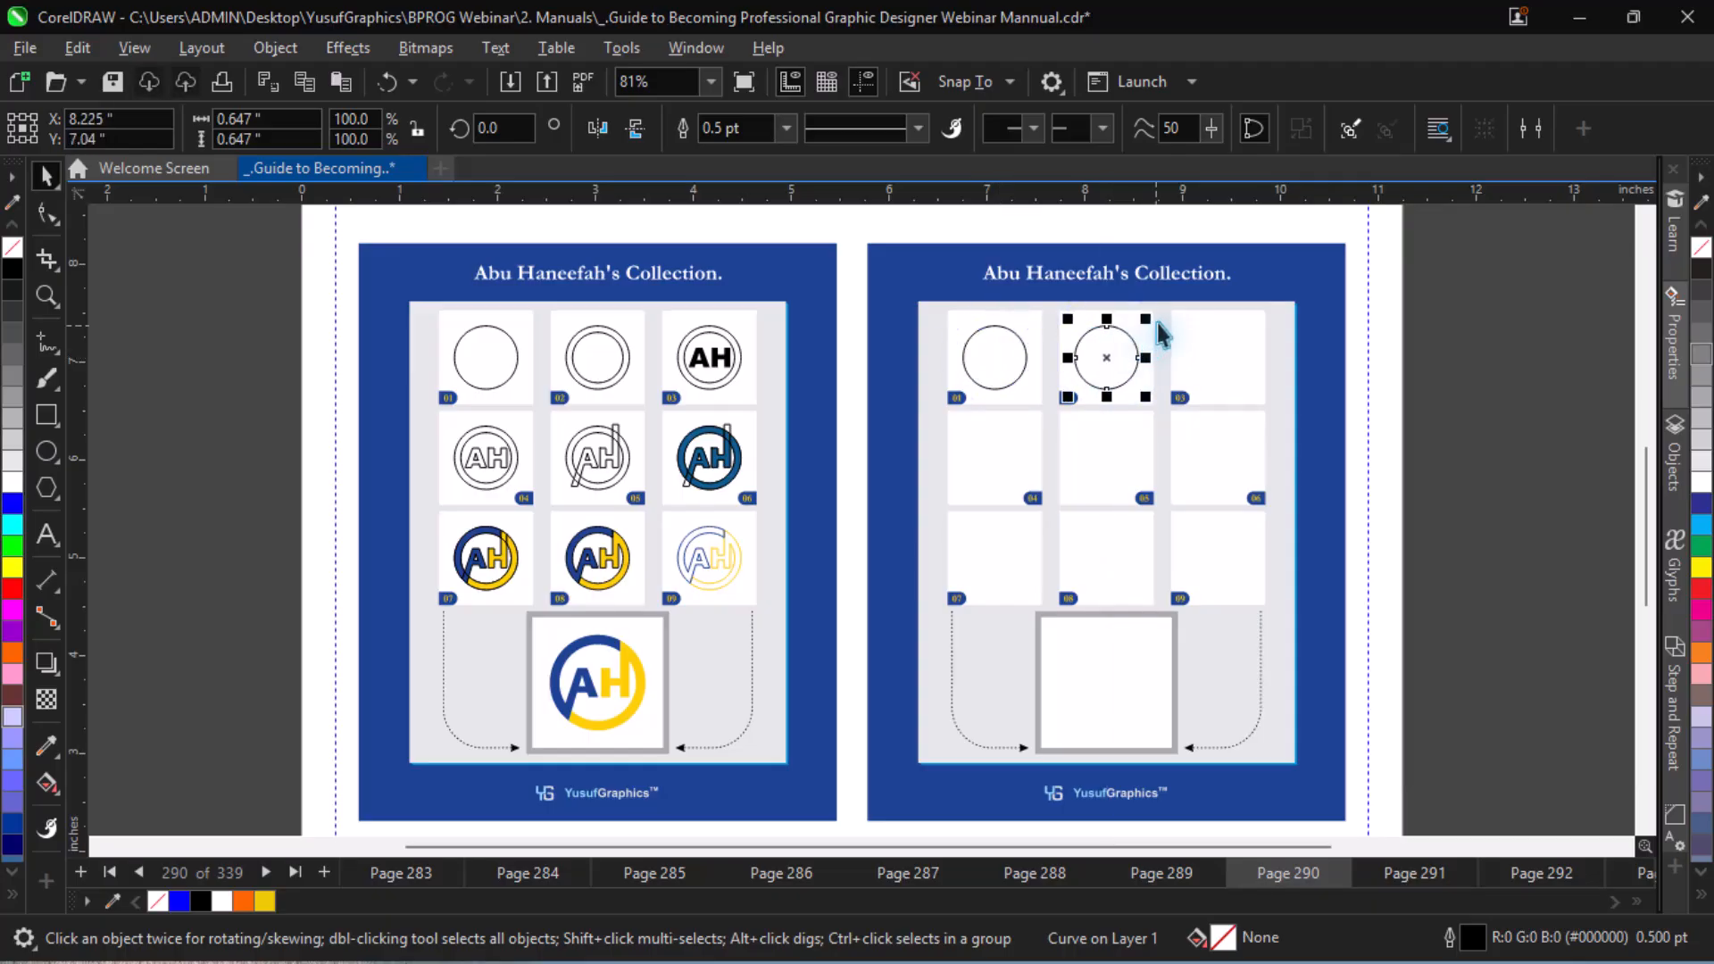
- Add a one-step inward contour with a 0.064" offset to the circle in box 02
key("z")
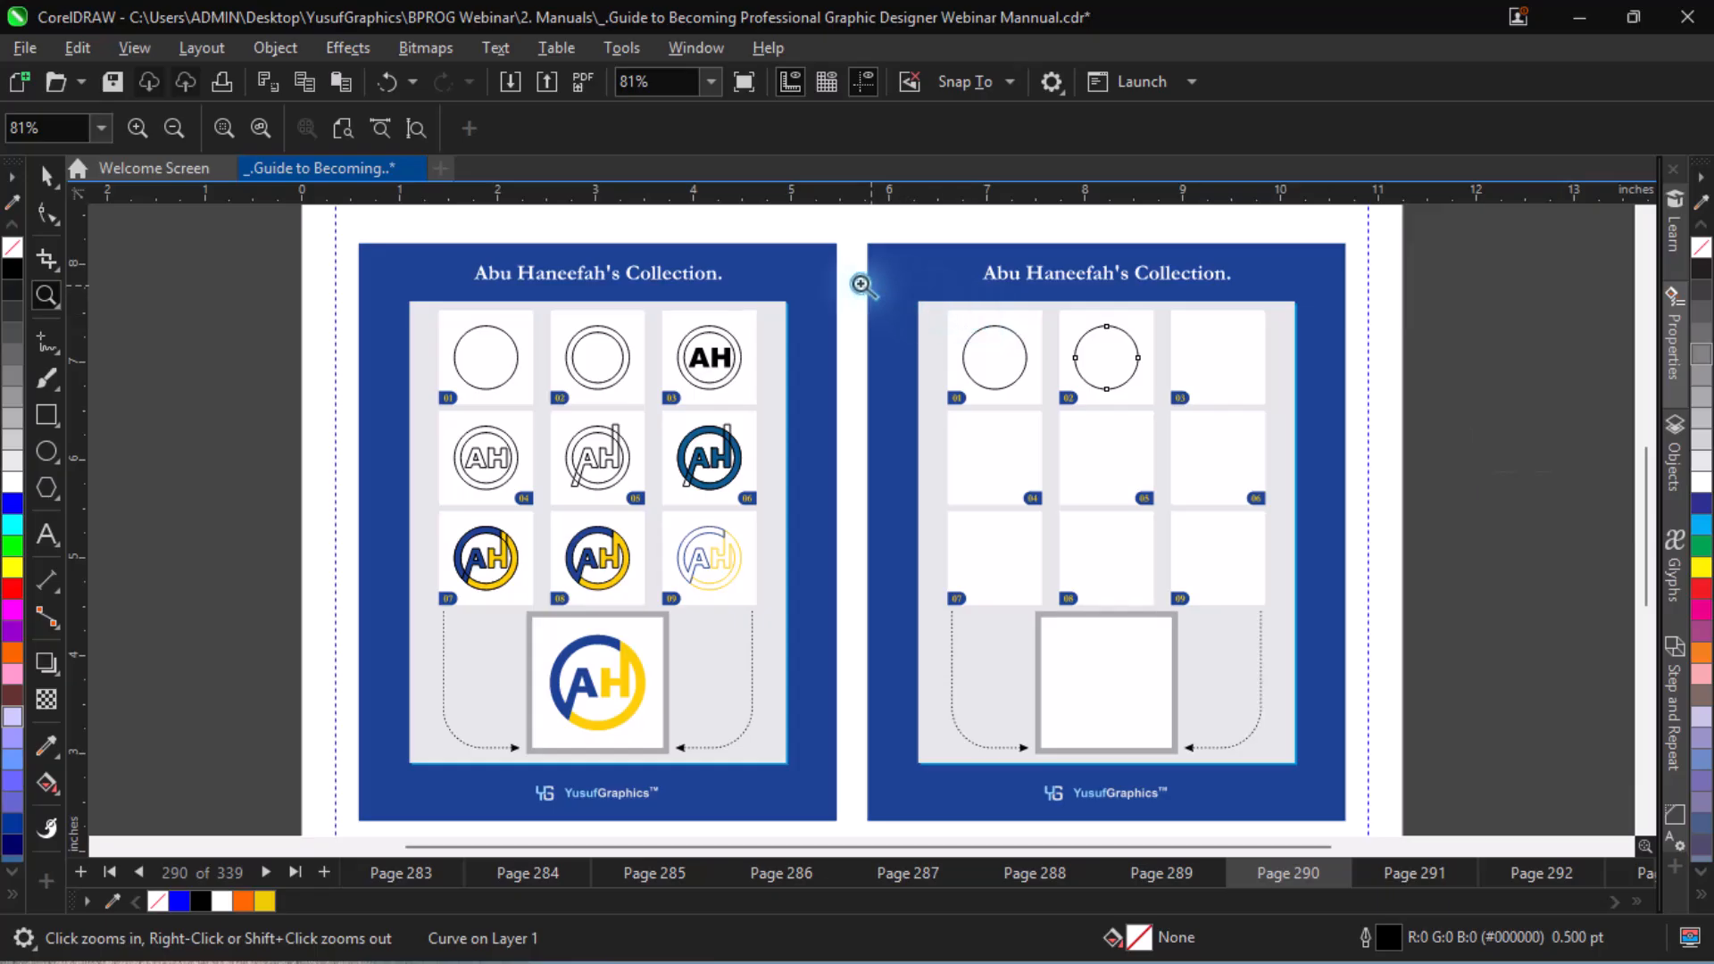
left_click_drag(608, 270, 1324, 605)
key("space")
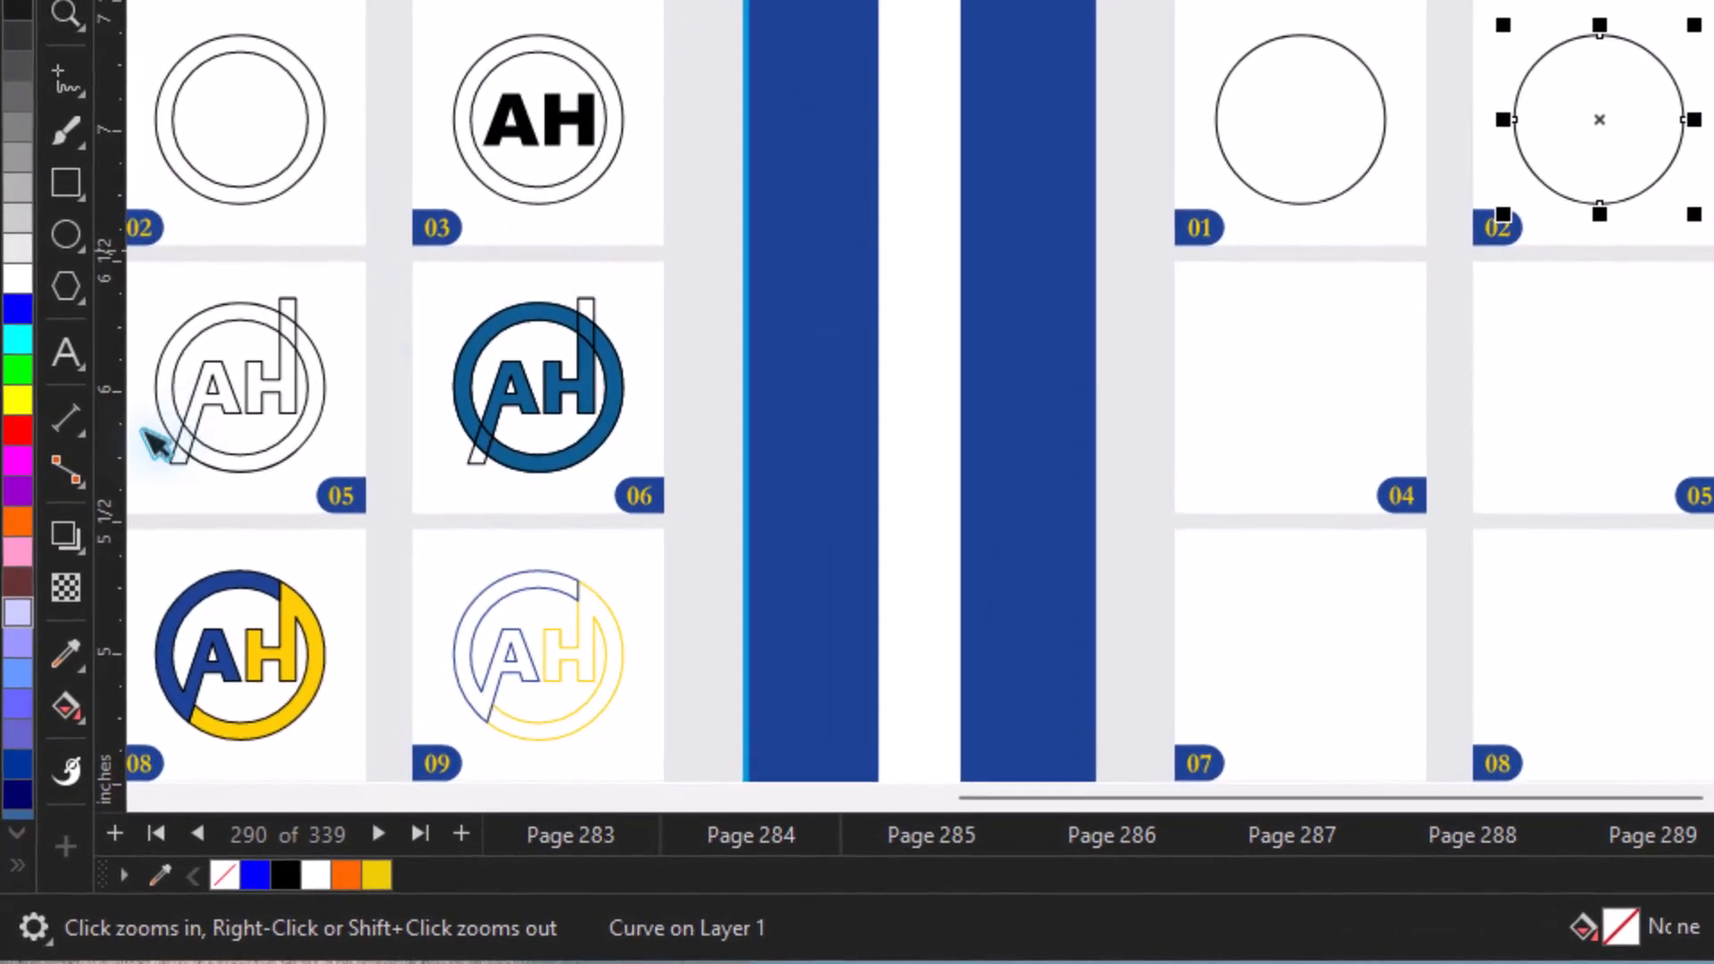
left_click(67, 536)
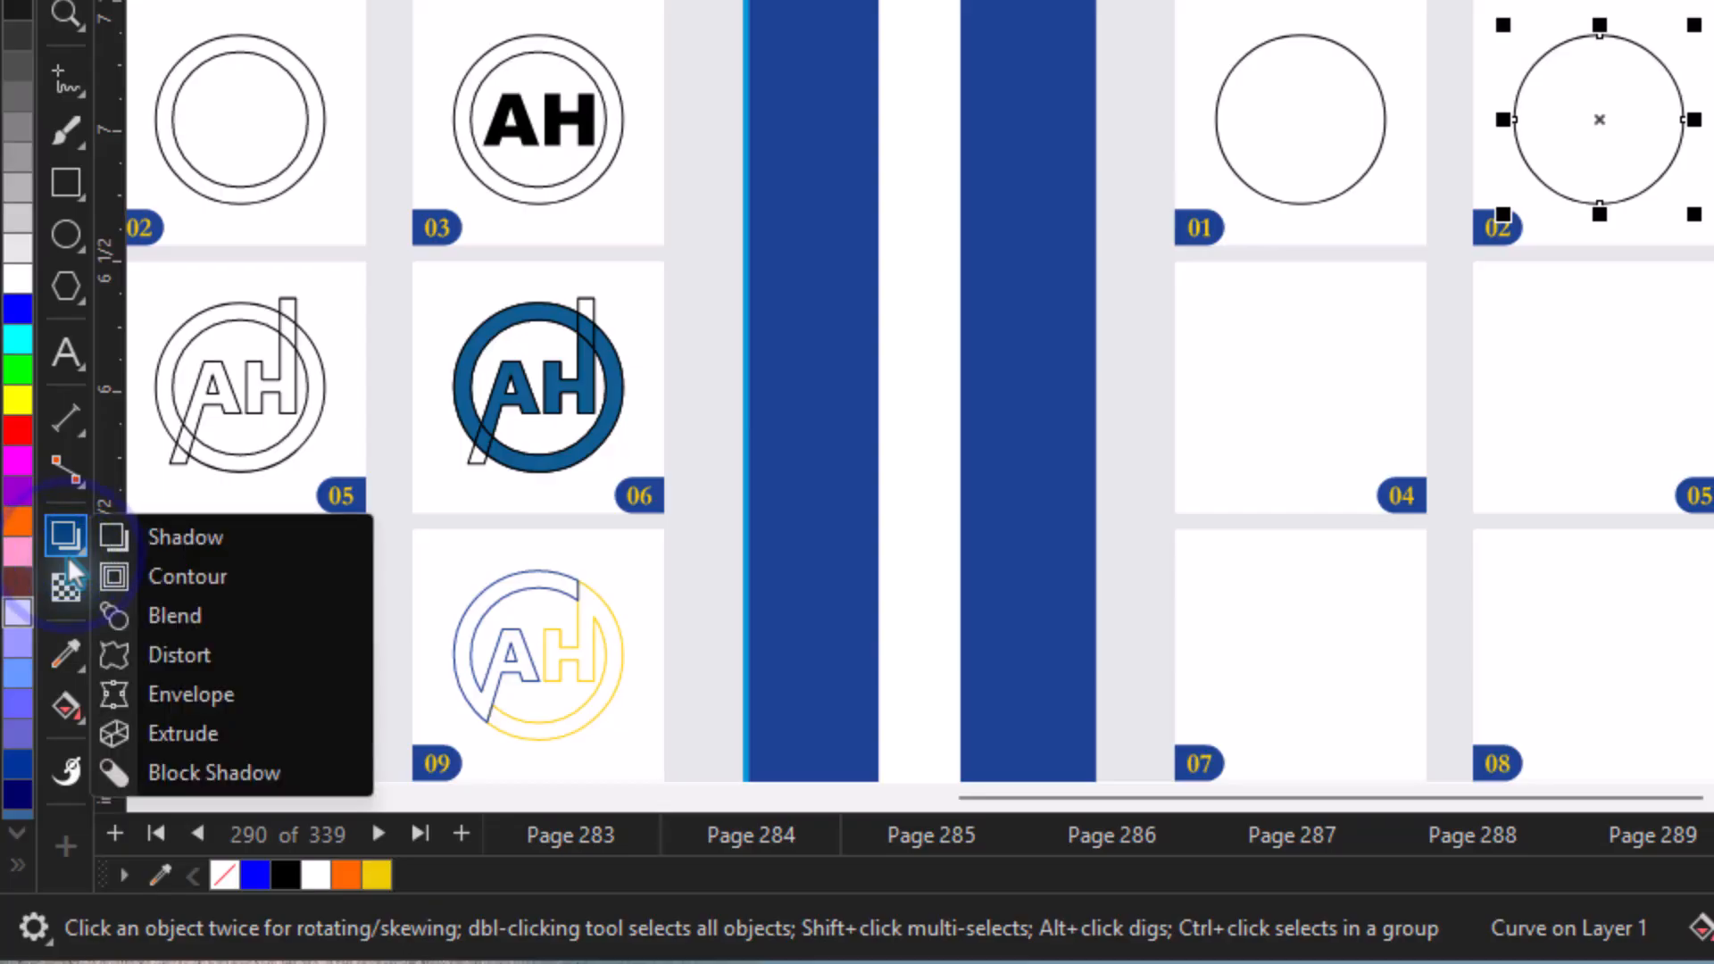
left_click(195, 578)
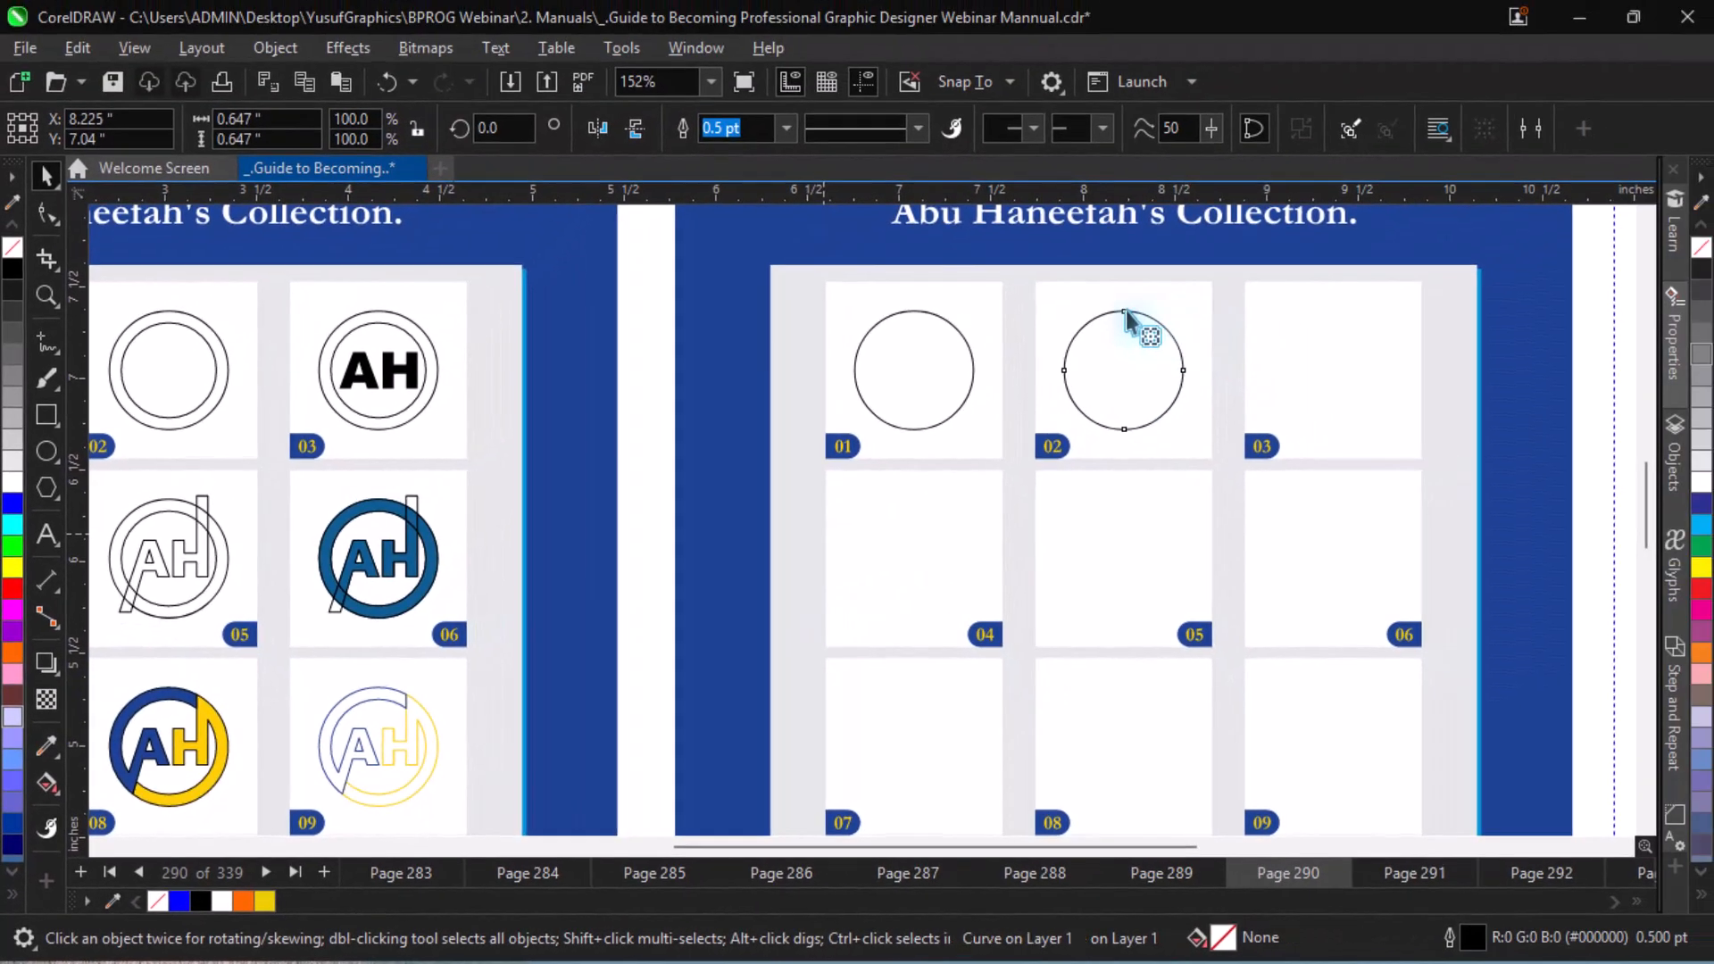
left_click_drag(1126, 311, 1128, 326)
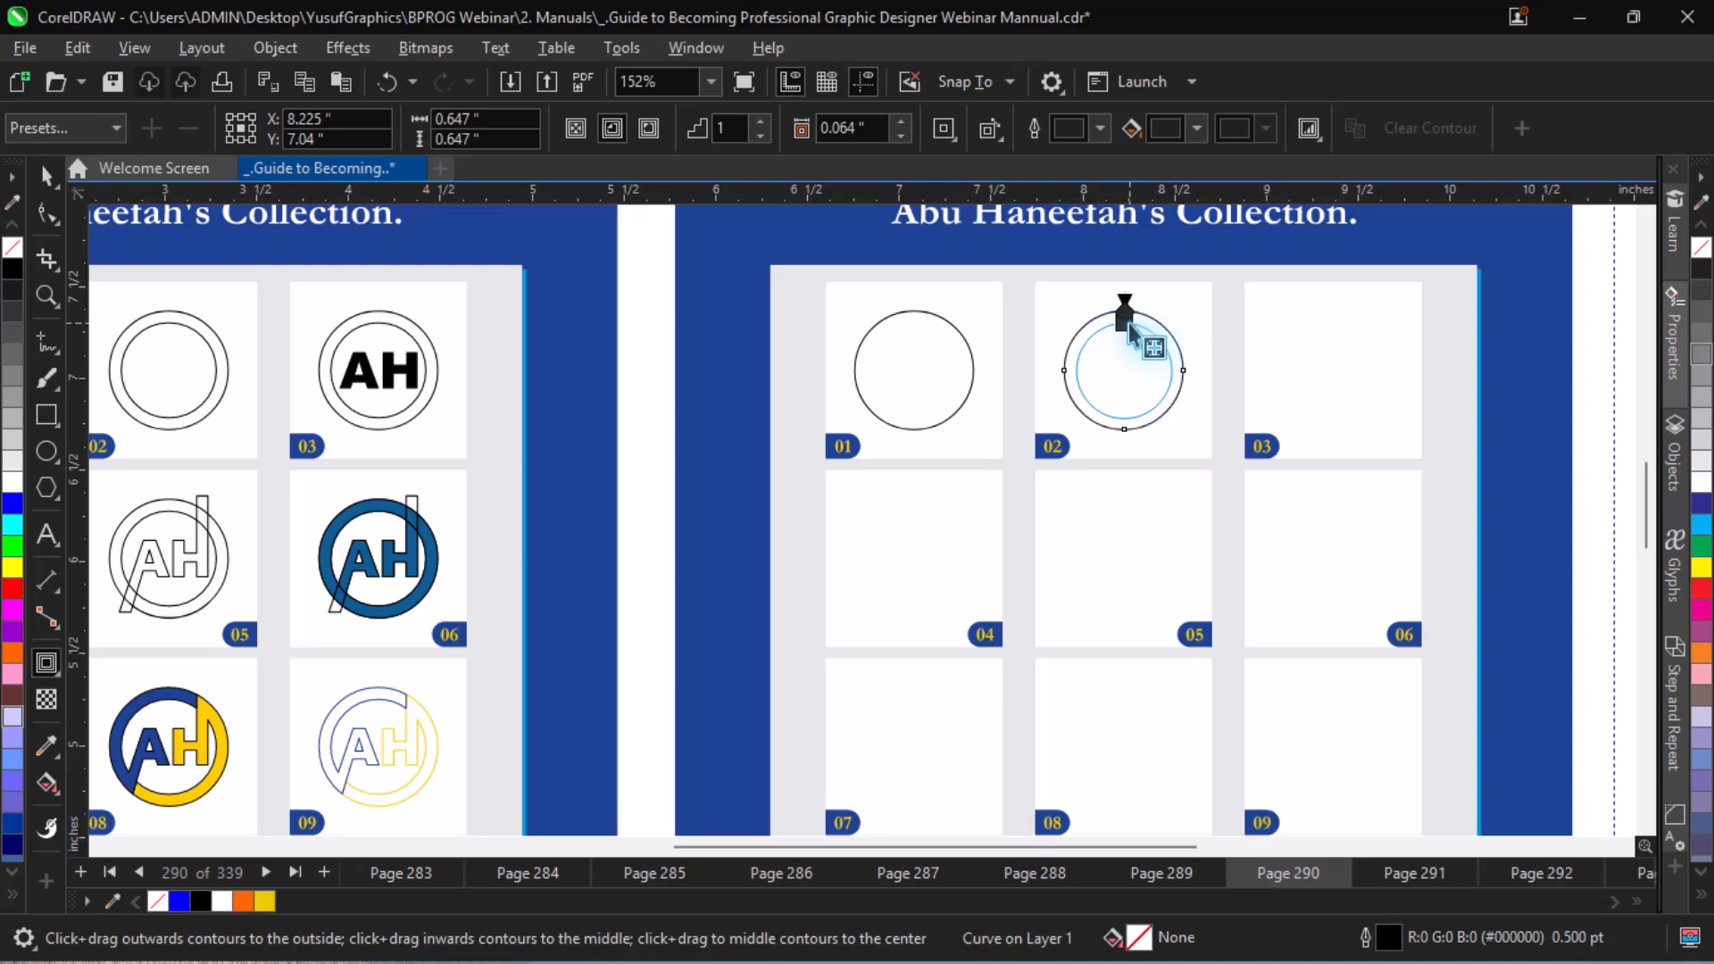
left_click_drag(1129, 323, 1128, 323)
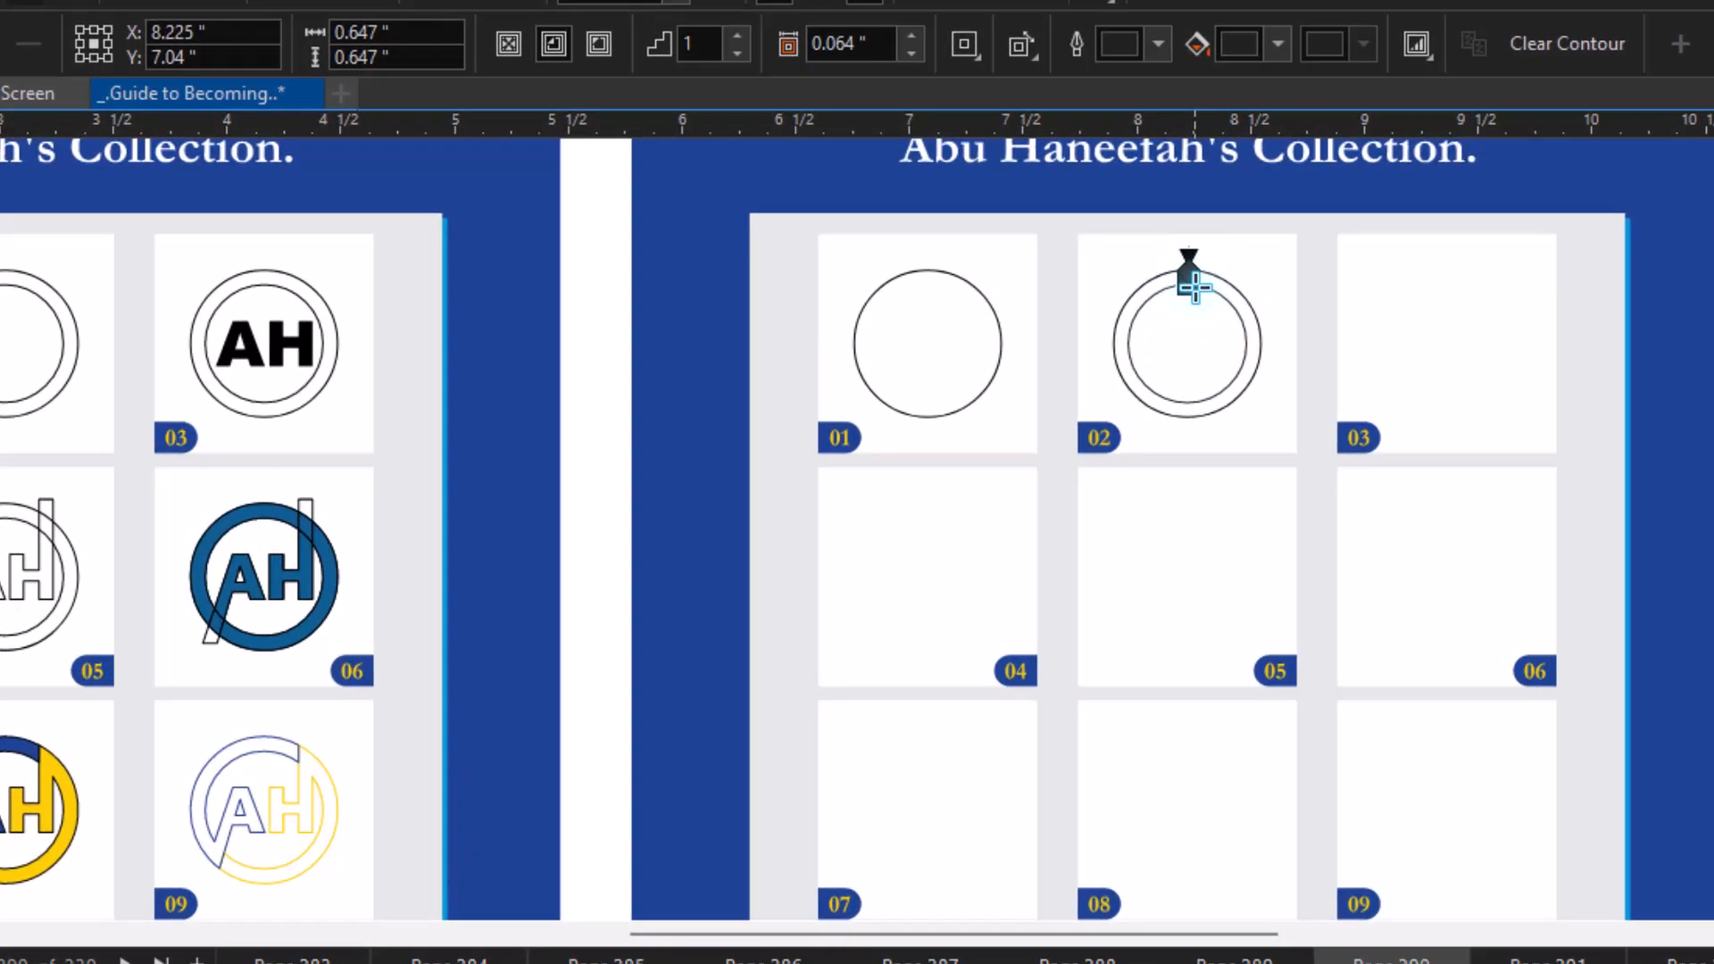
right_click(1127, 323)
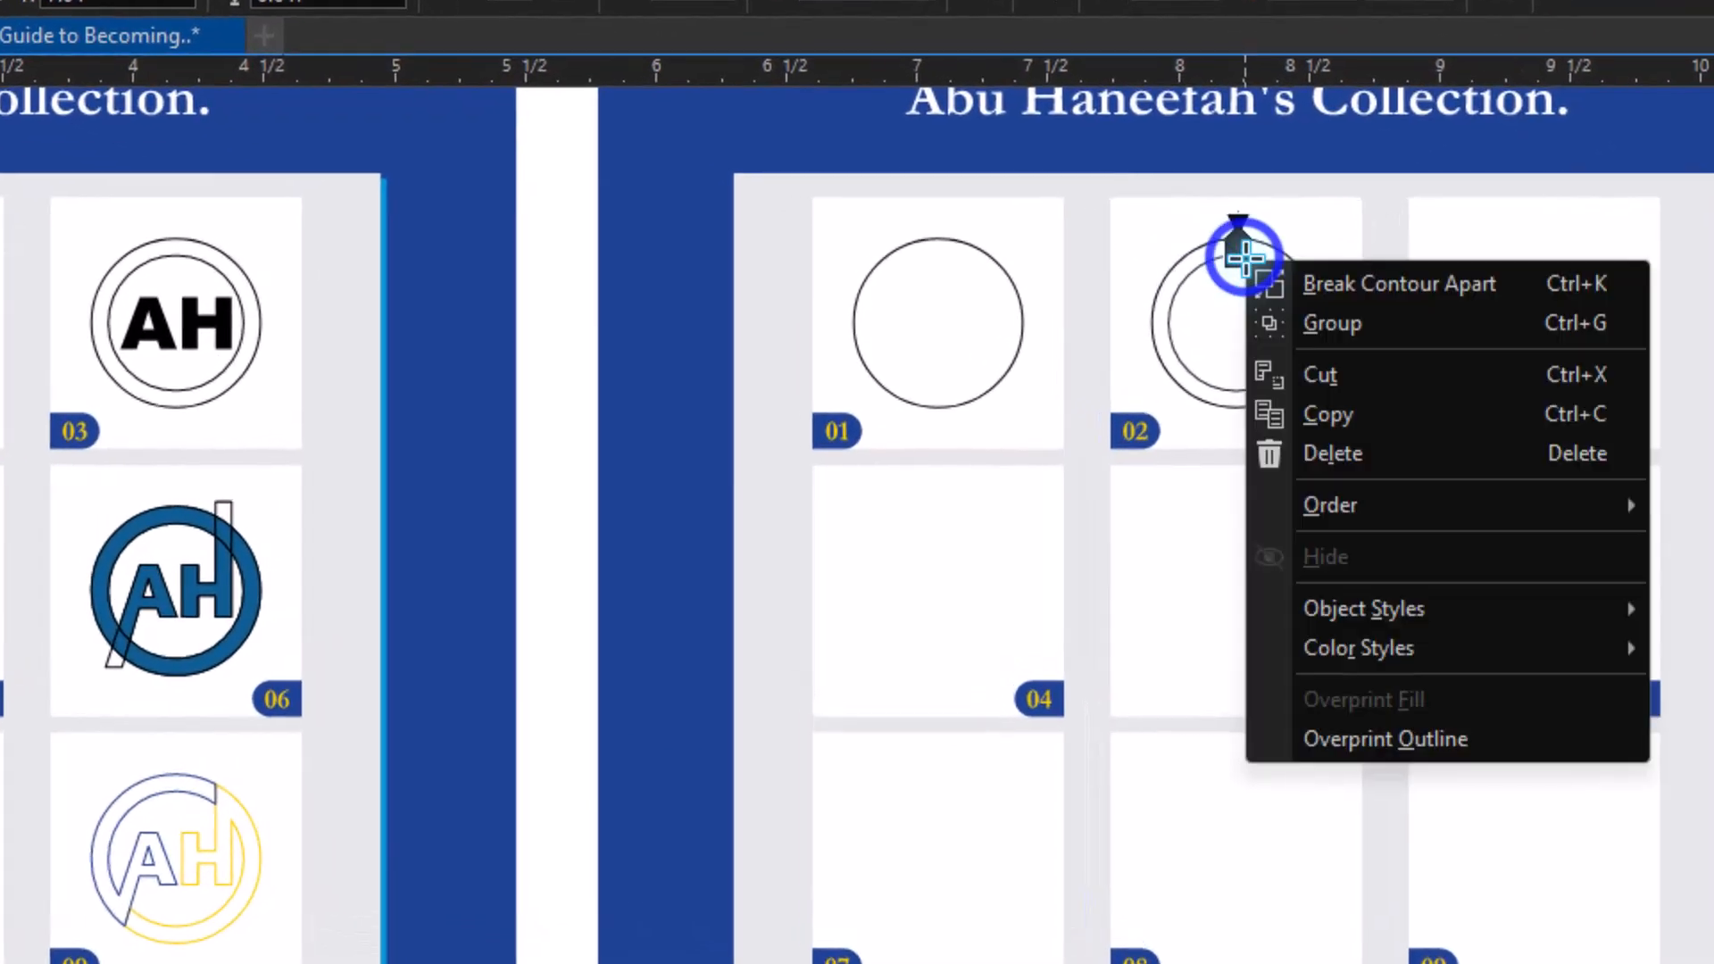
left_click(1386, 279)
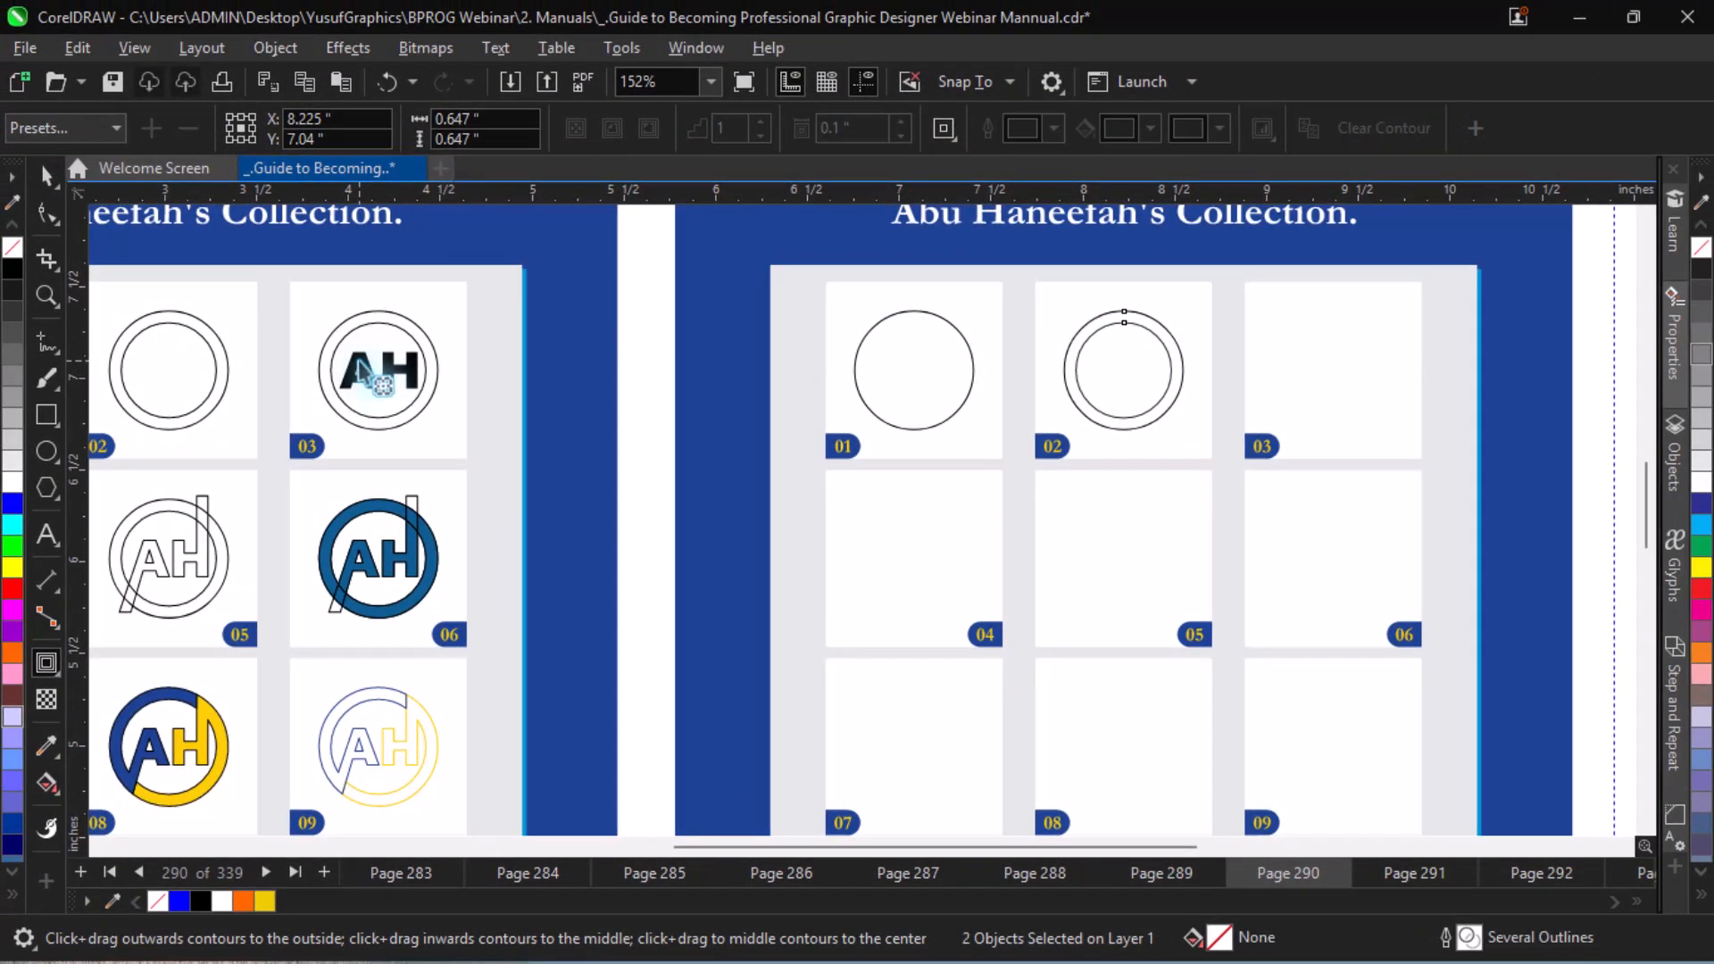
key("ctrl+z")
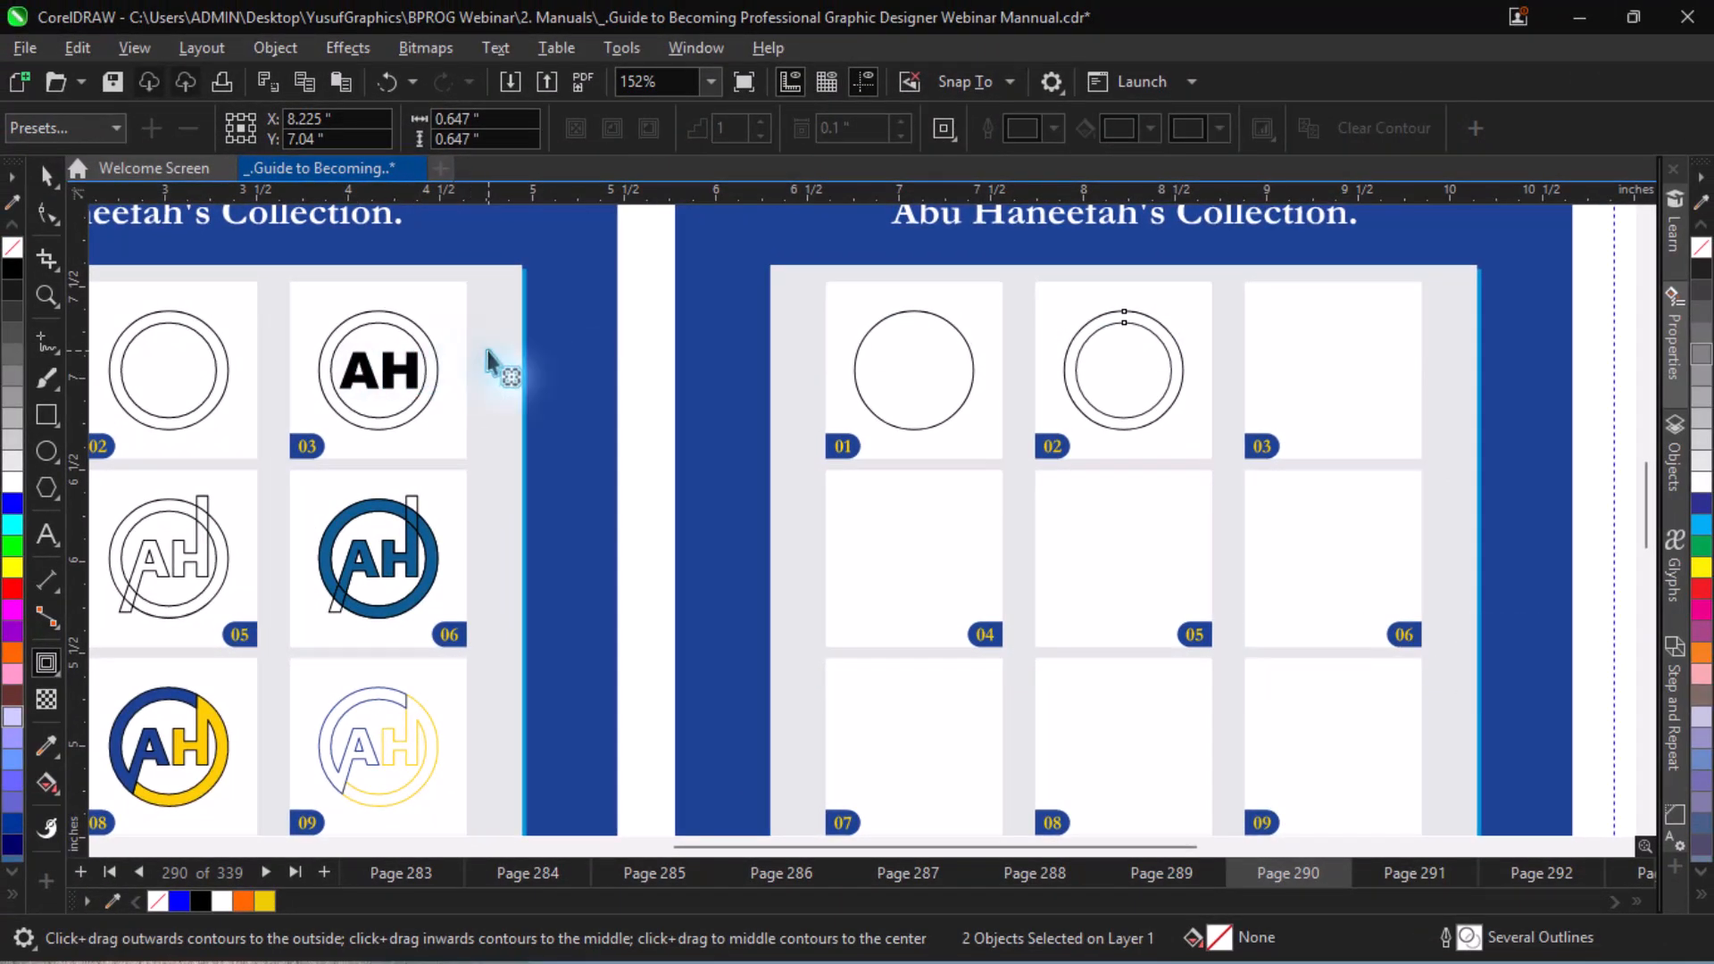
key("ctrl+z")
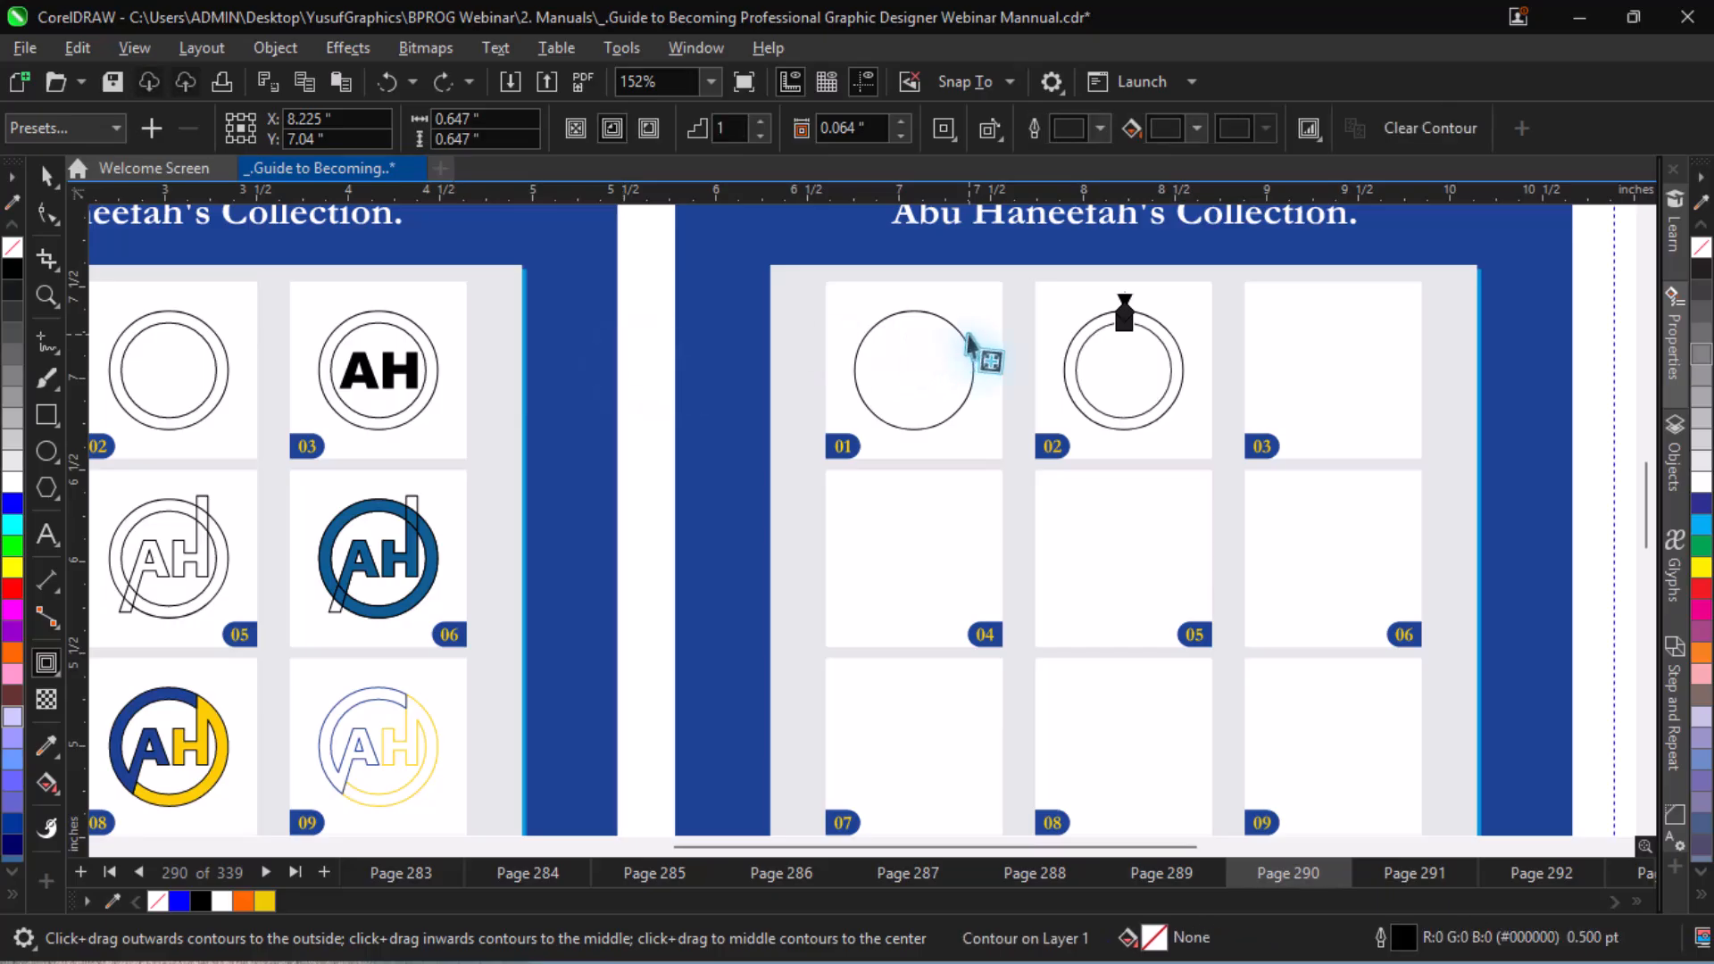
- Copy the contoured circle from box 02 into box 03 and break the copy's contour apart
key("space")
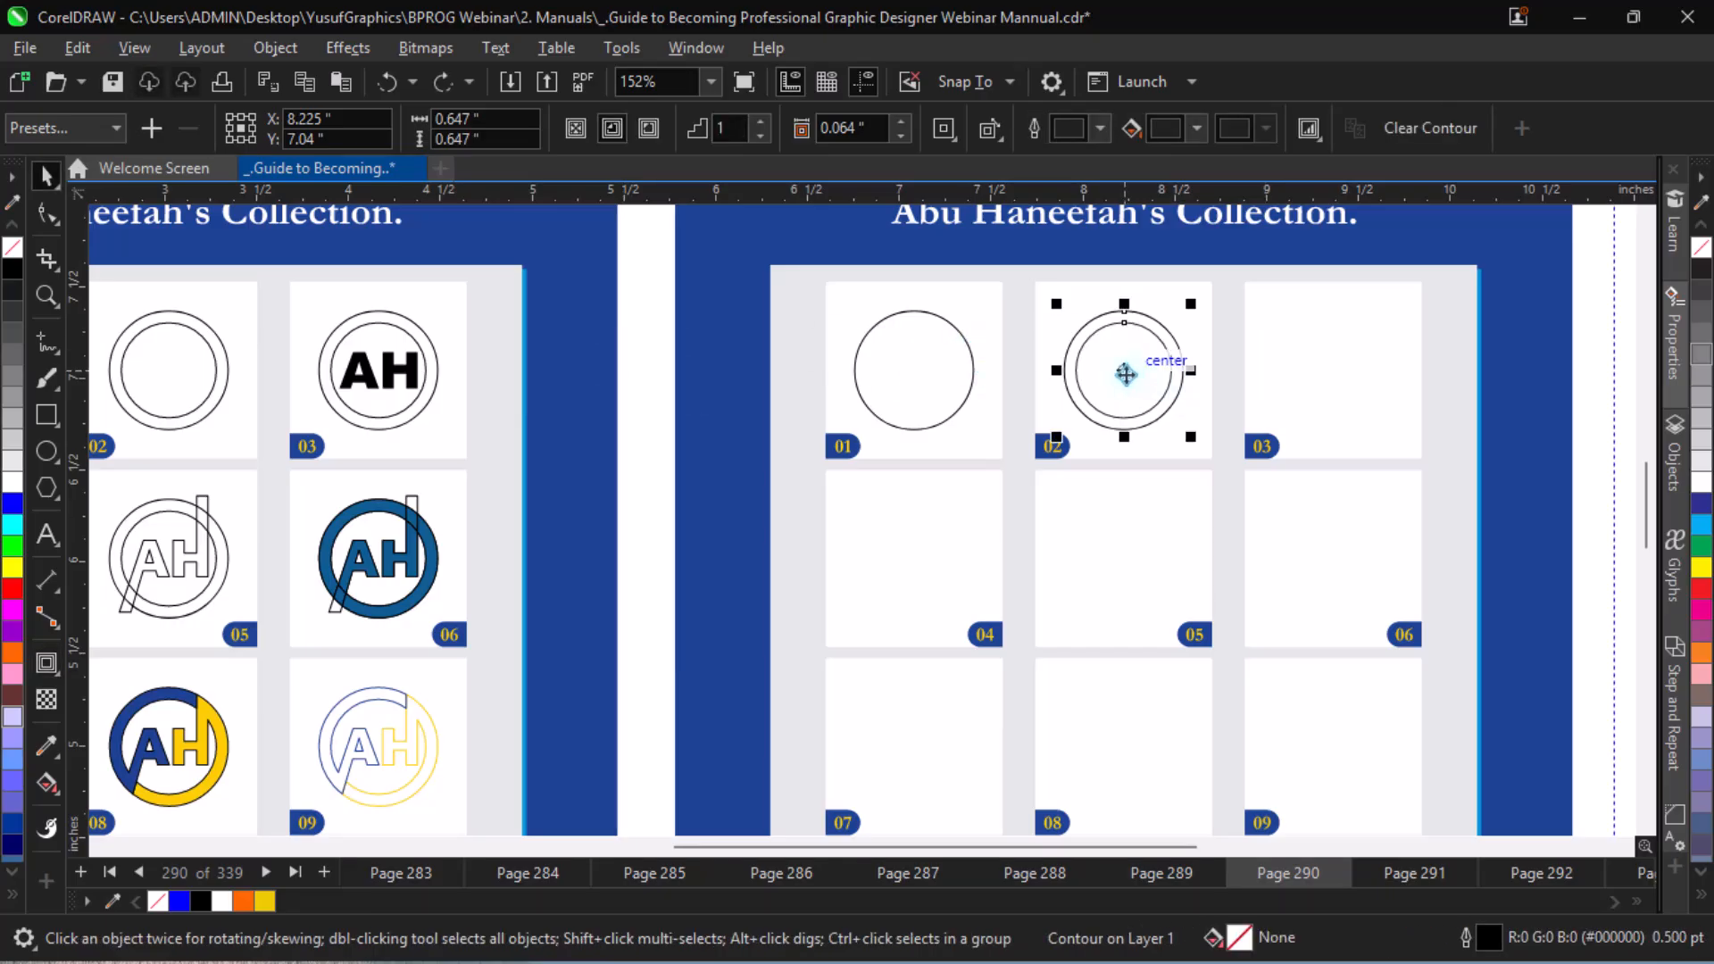
left_click_drag(1124, 374, 1334, 369)
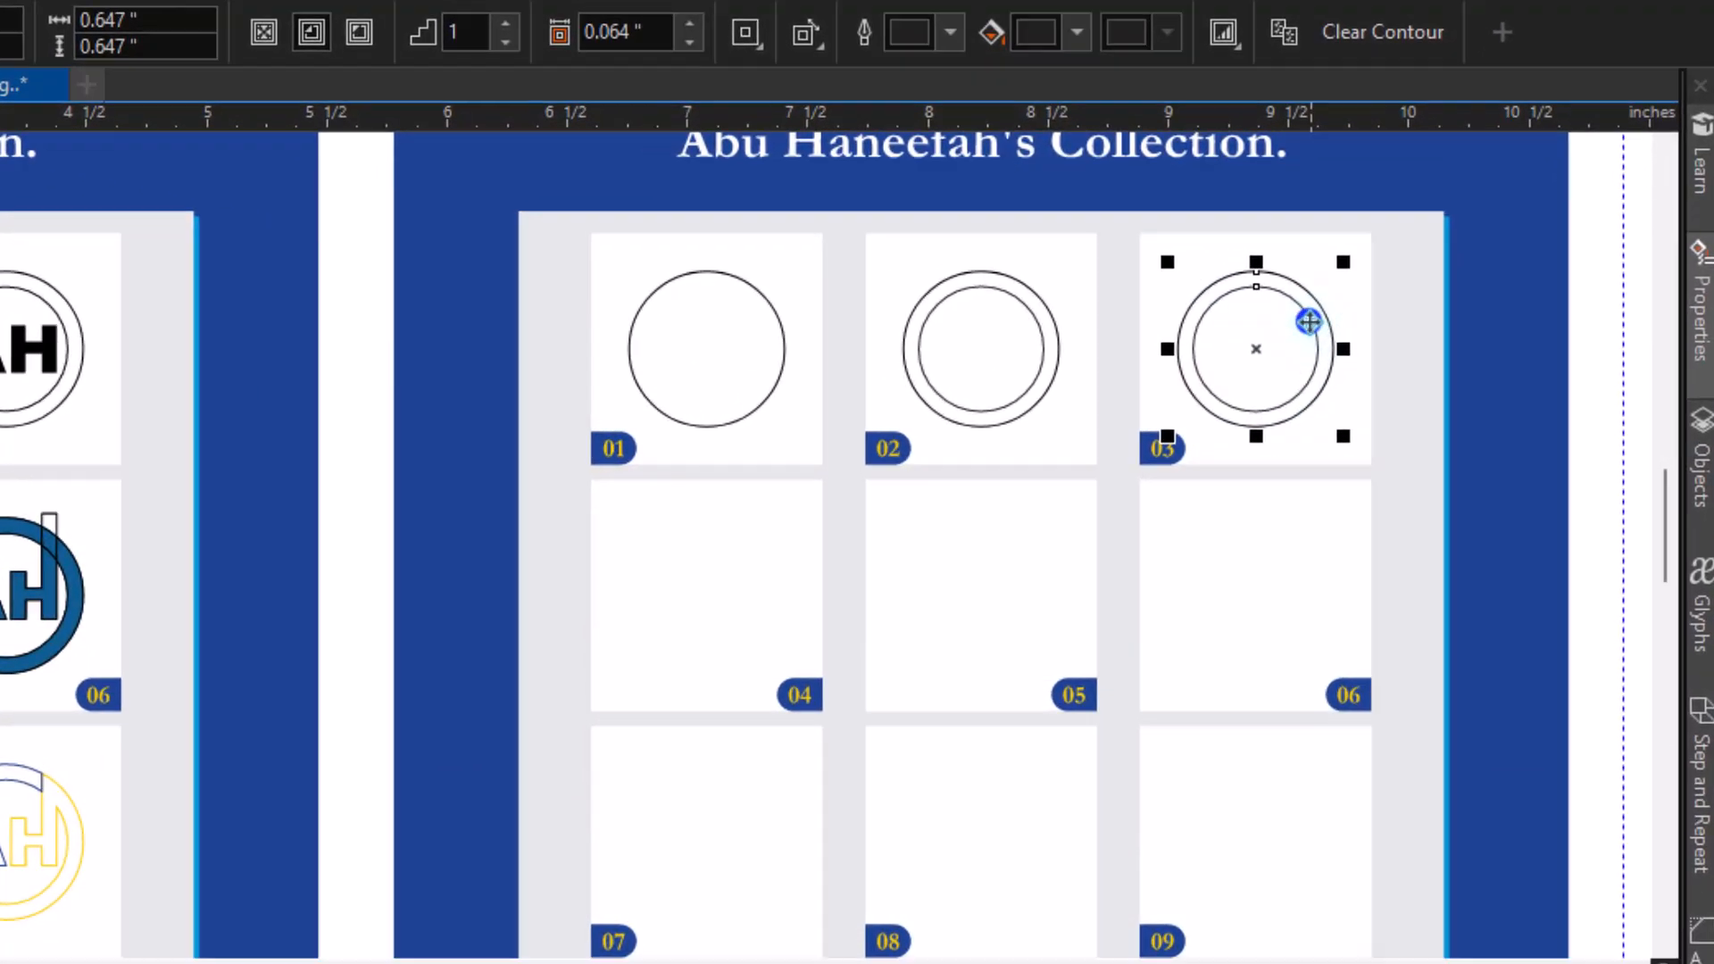
right_click(1379, 357)
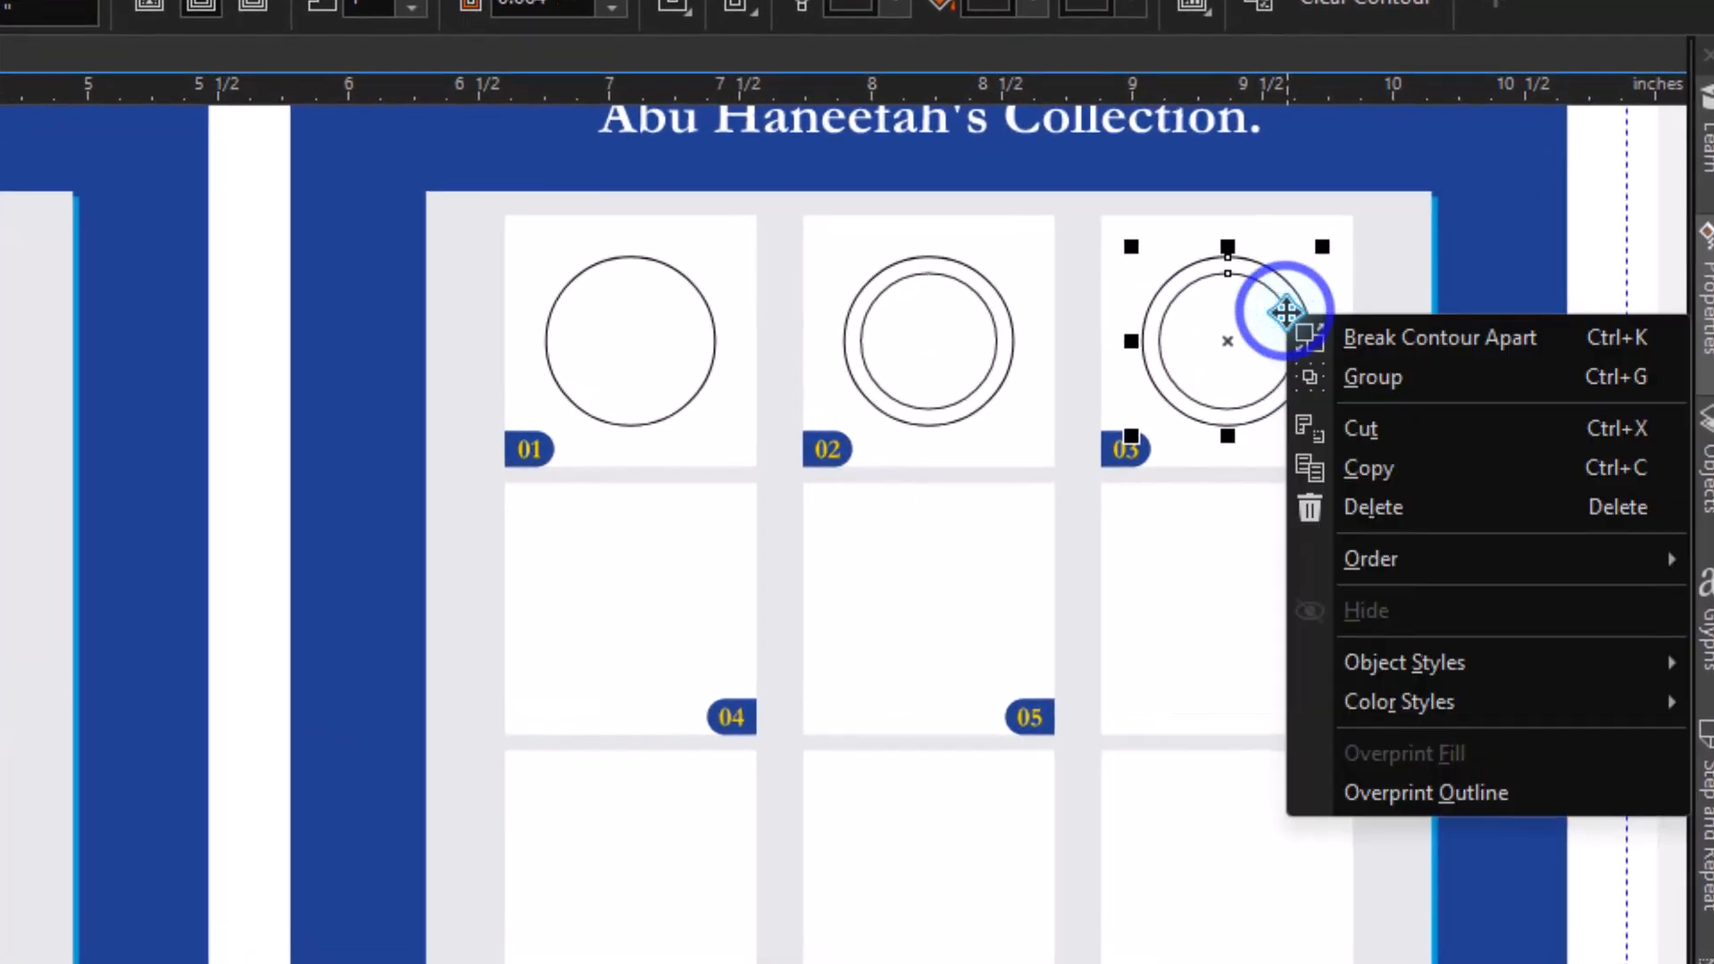
left_click(1428, 344)
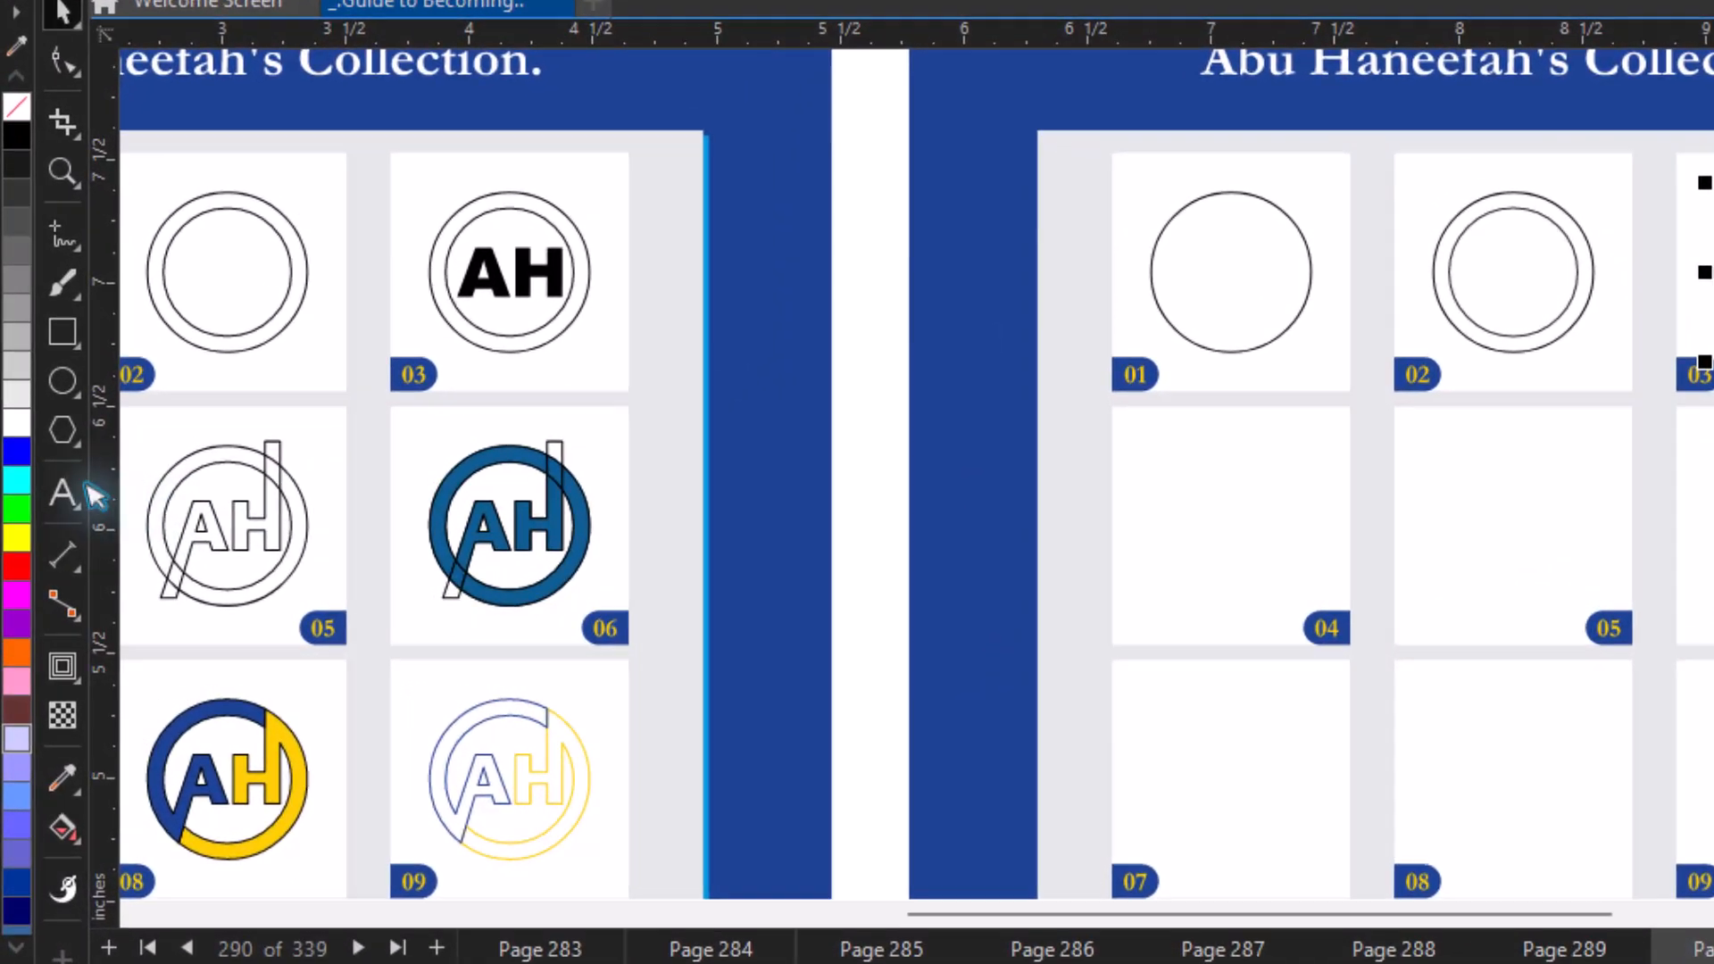
- Add the artistic text "AH" inside box 06 of the practice panel
key("F8")
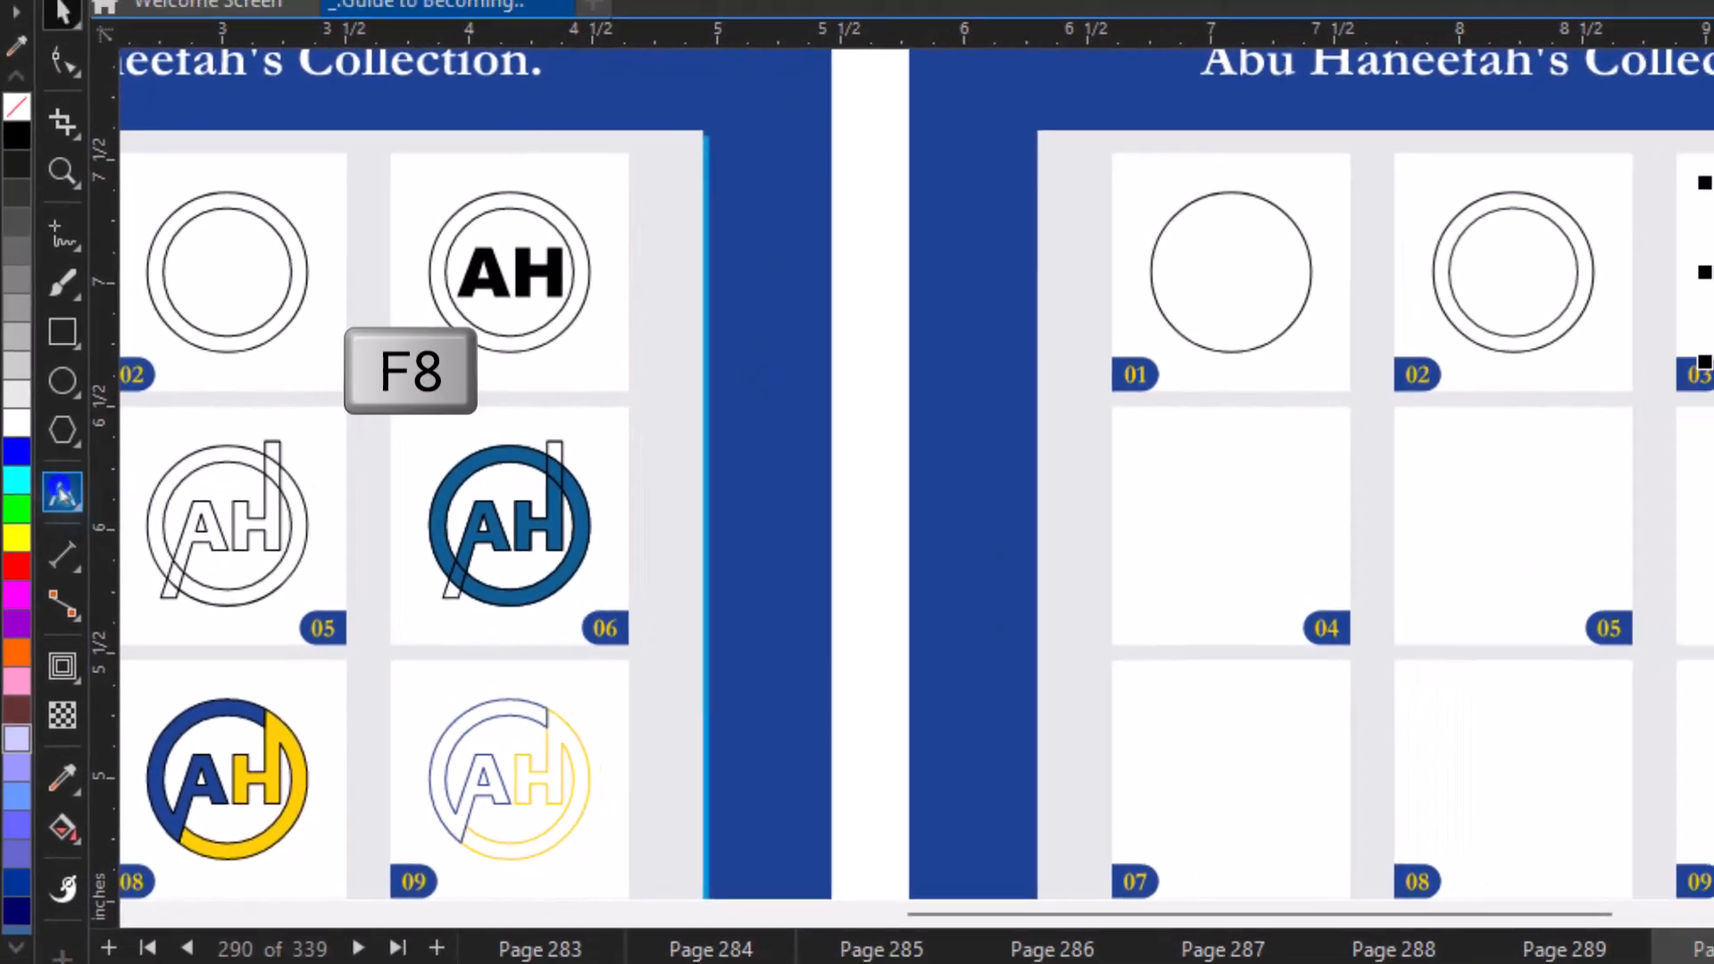
left_click(1308, 540)
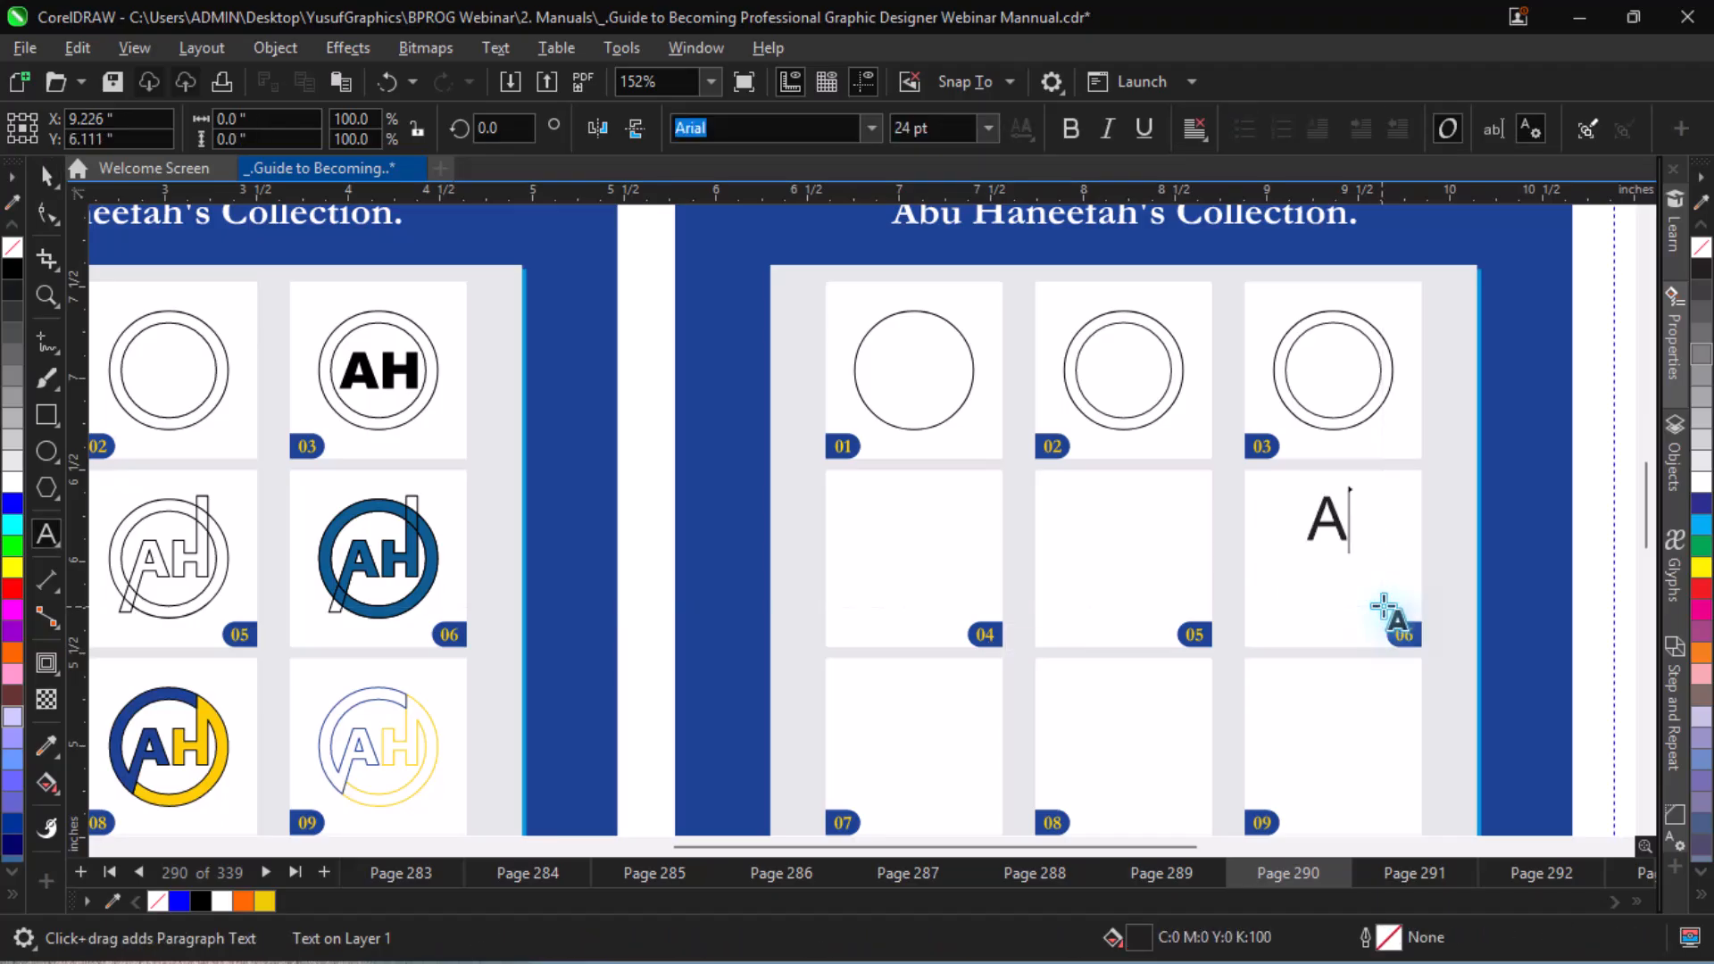
key("BackSpace")
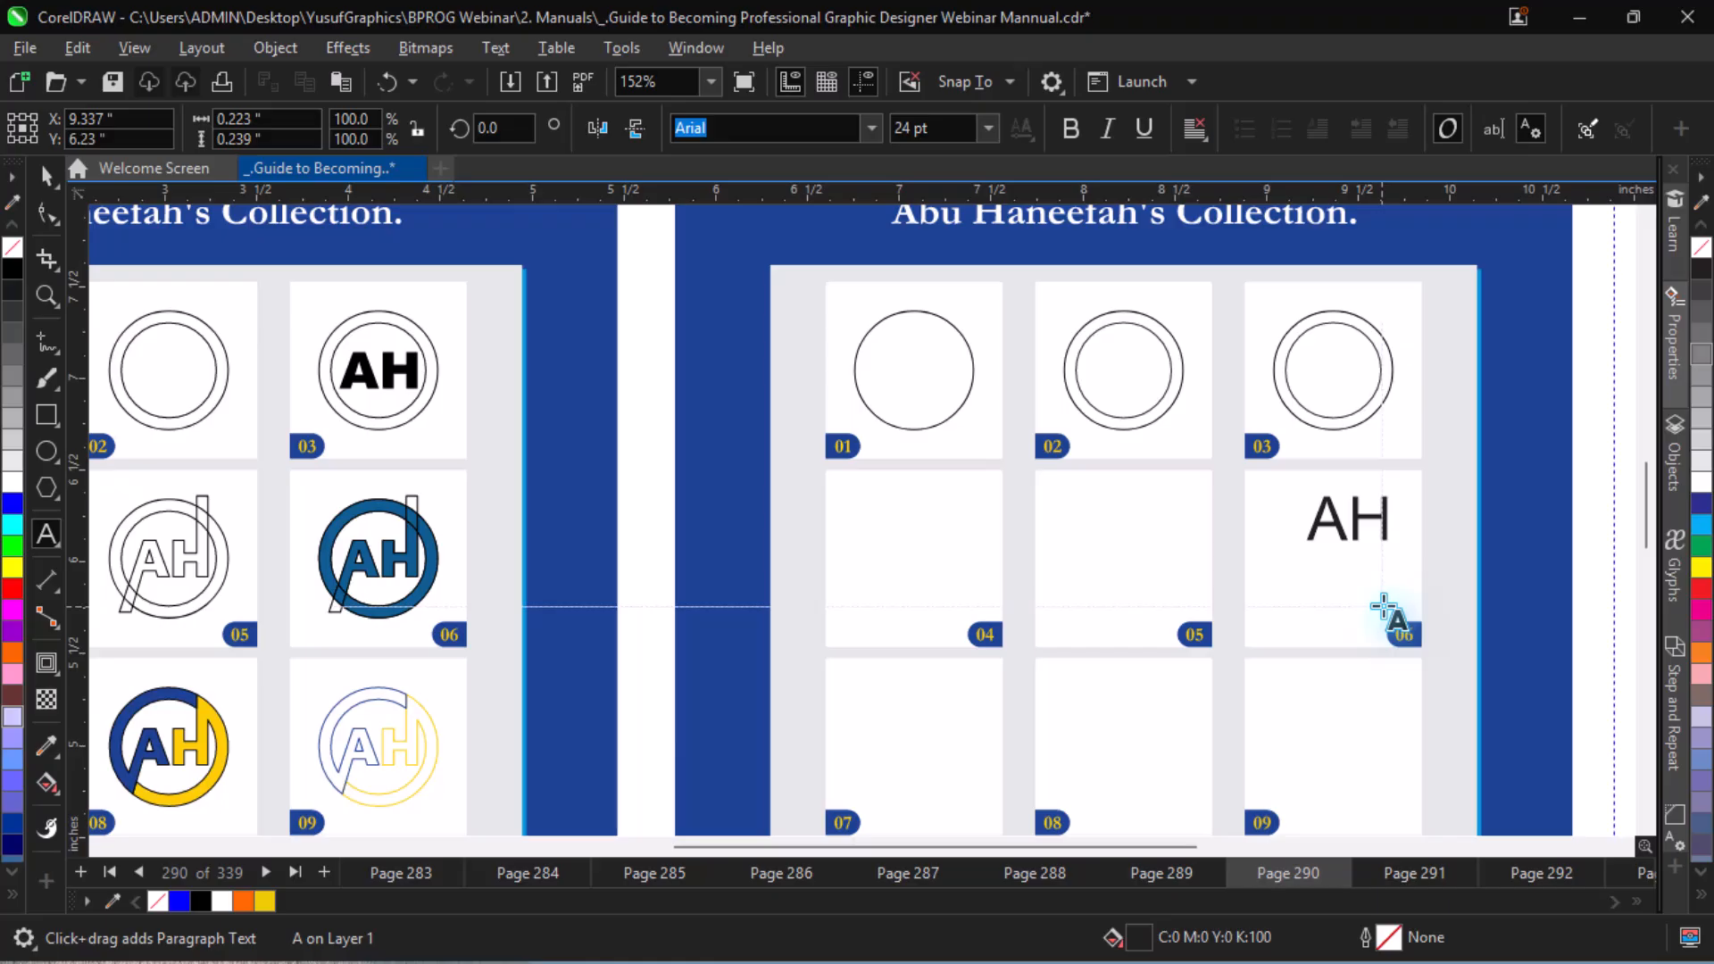
key("ctrl+space")
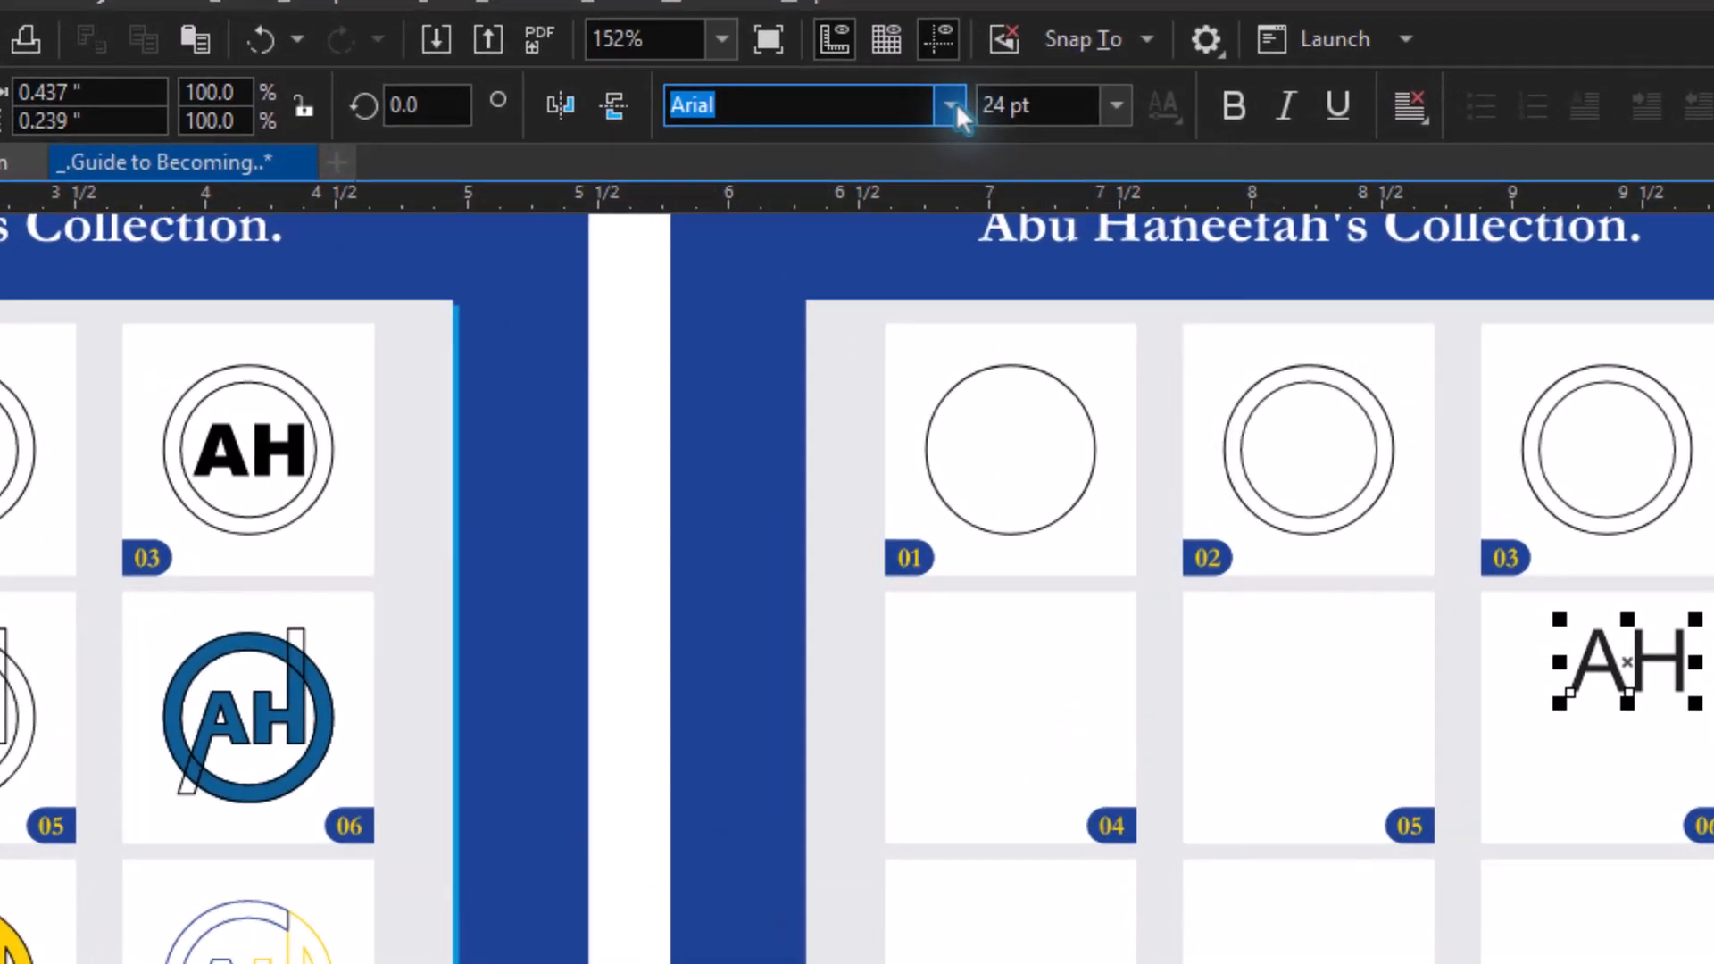
- Preview several fonts on the AH text and set its font to Arial Black
left_click(952, 104)
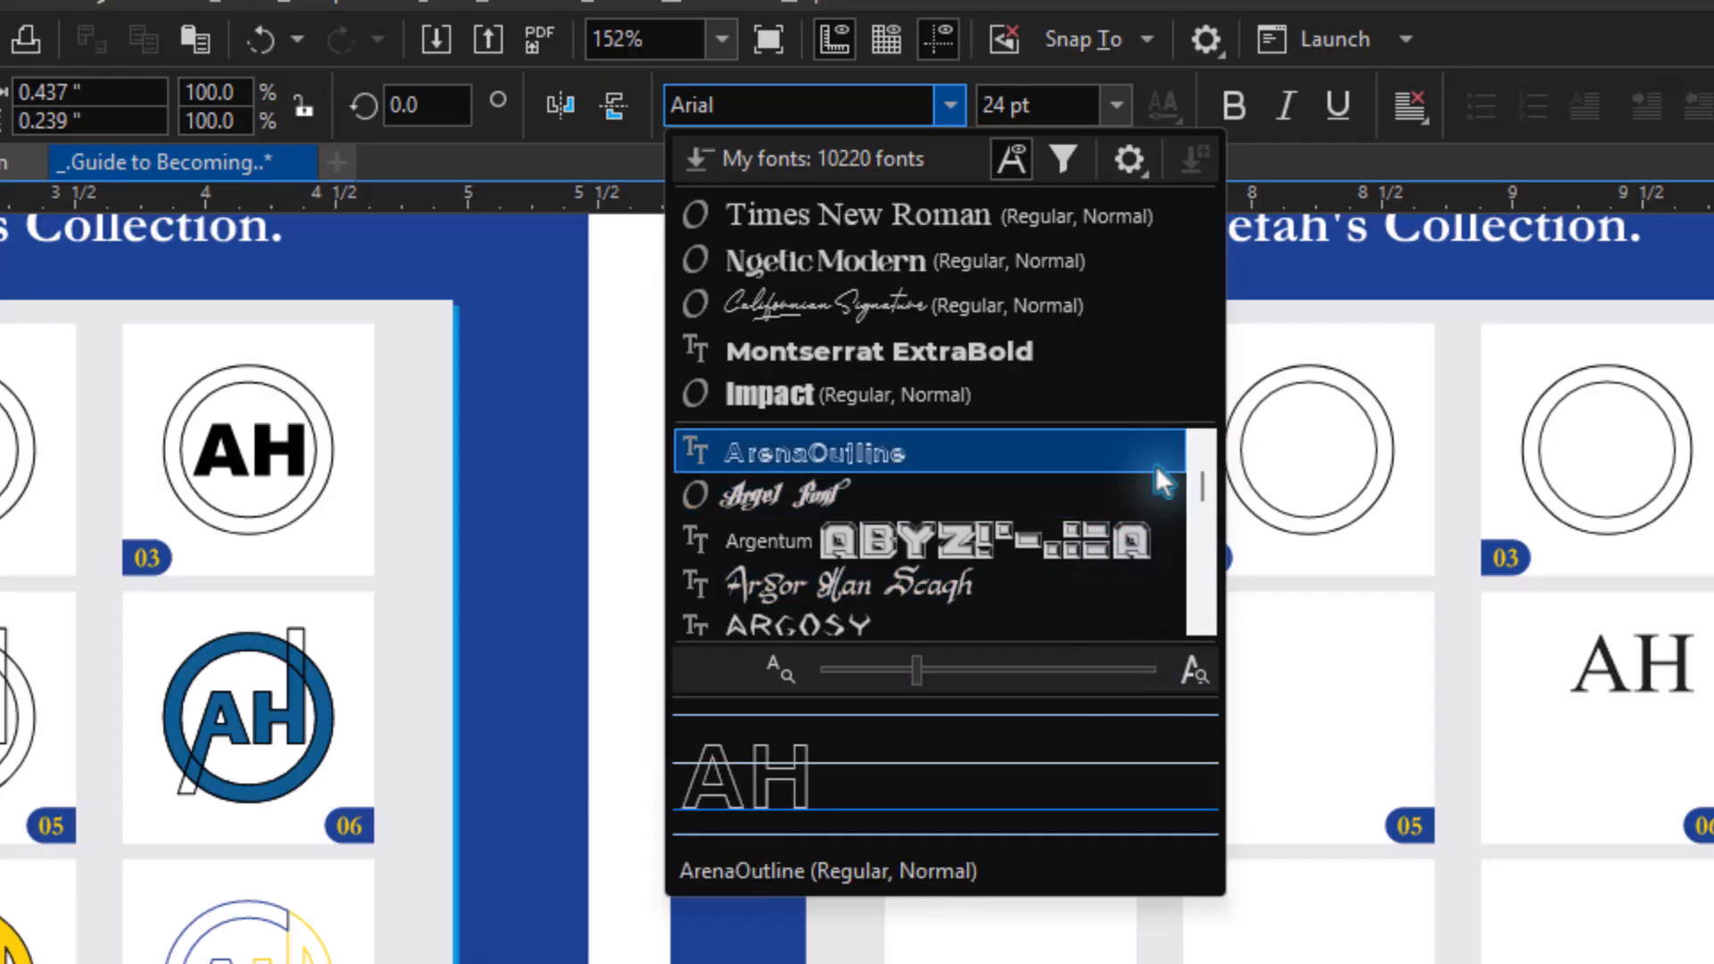
key("Down")
key("Up")
key("Up")
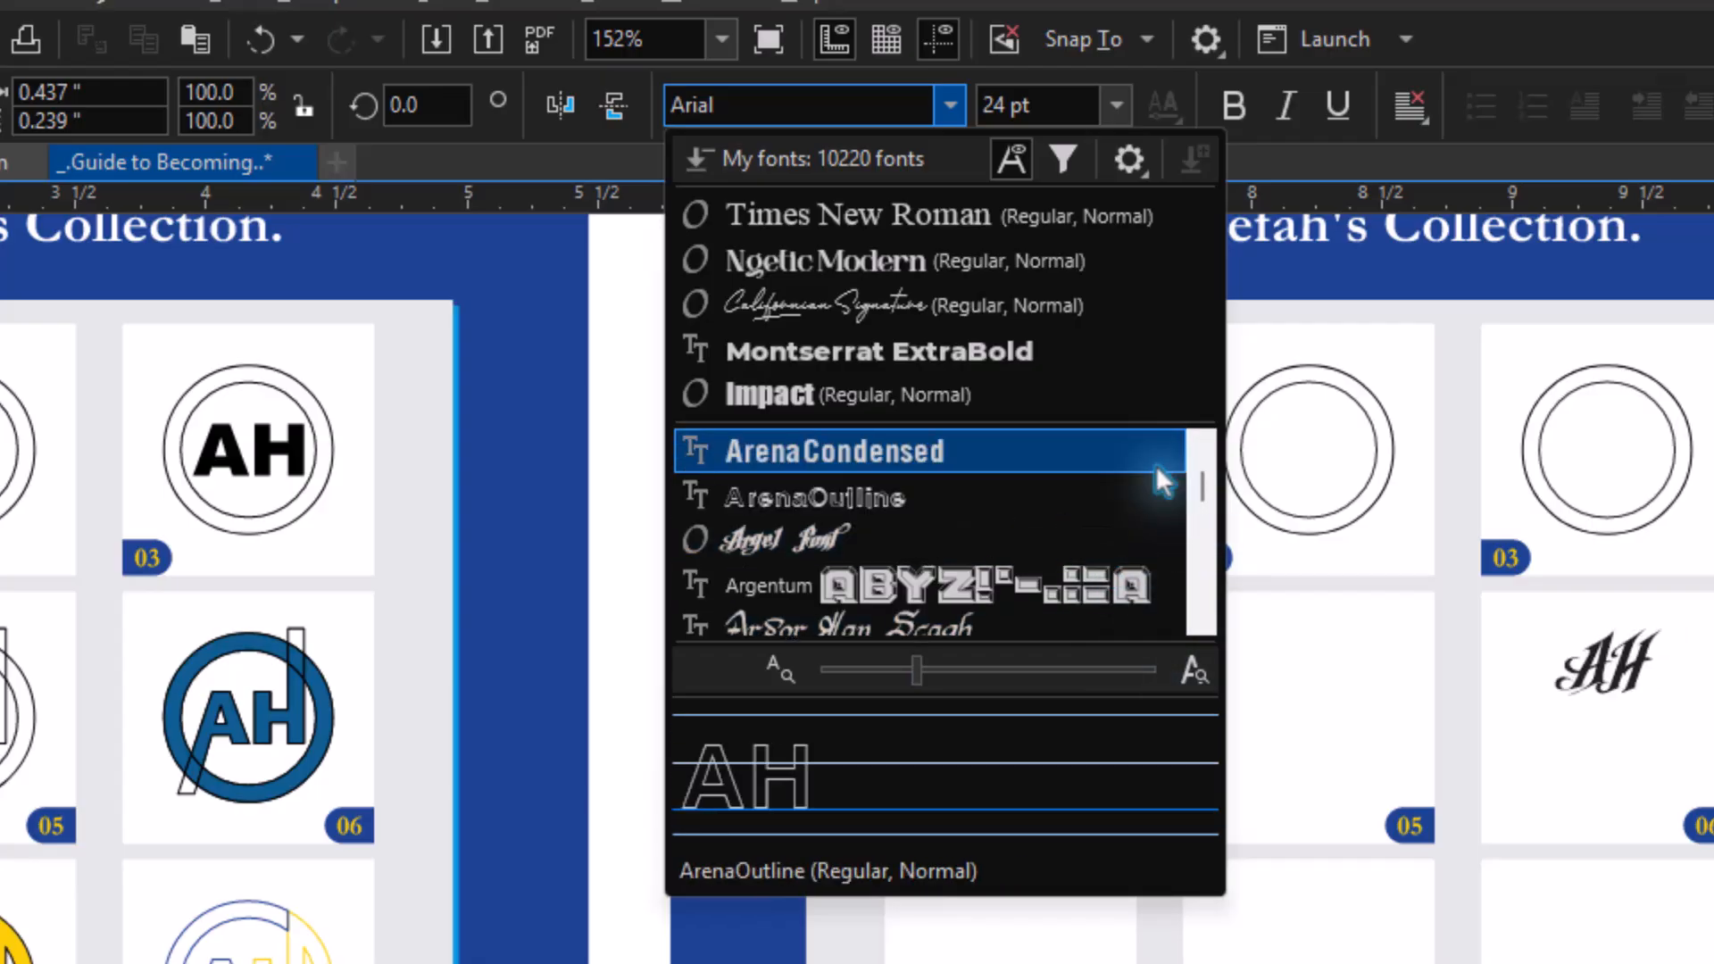
key("Up")
key("Up")
key("Up")
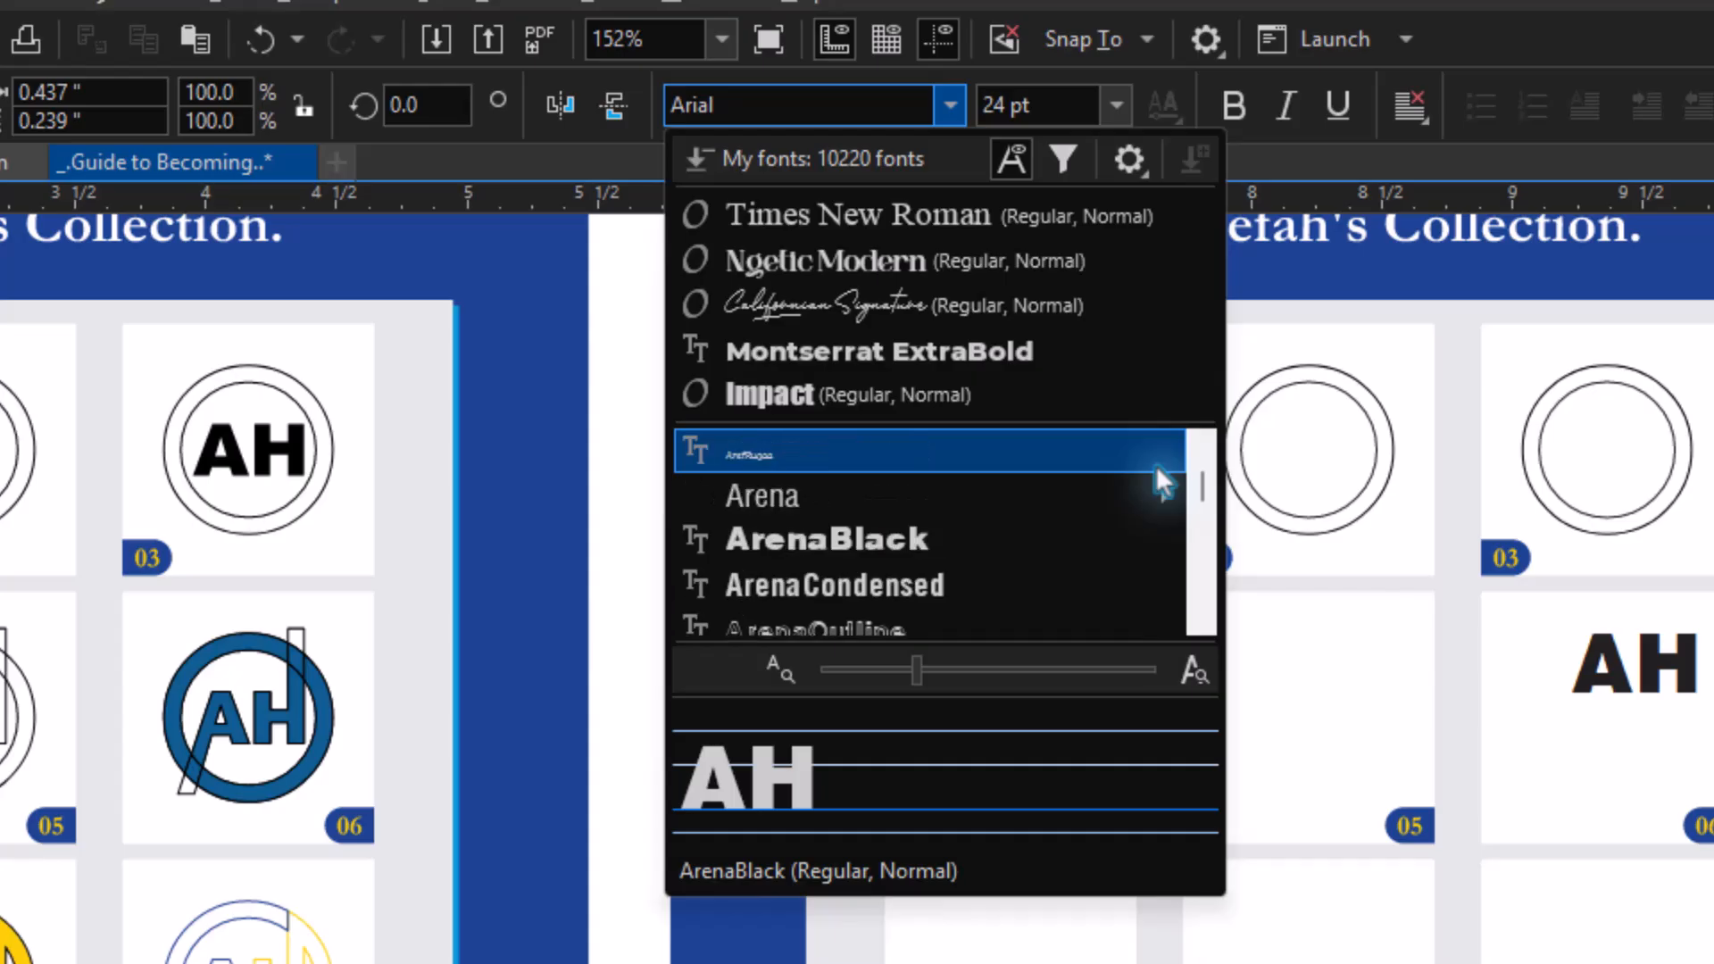
key("Up")
key("Up")
key("Up")
key("Up")
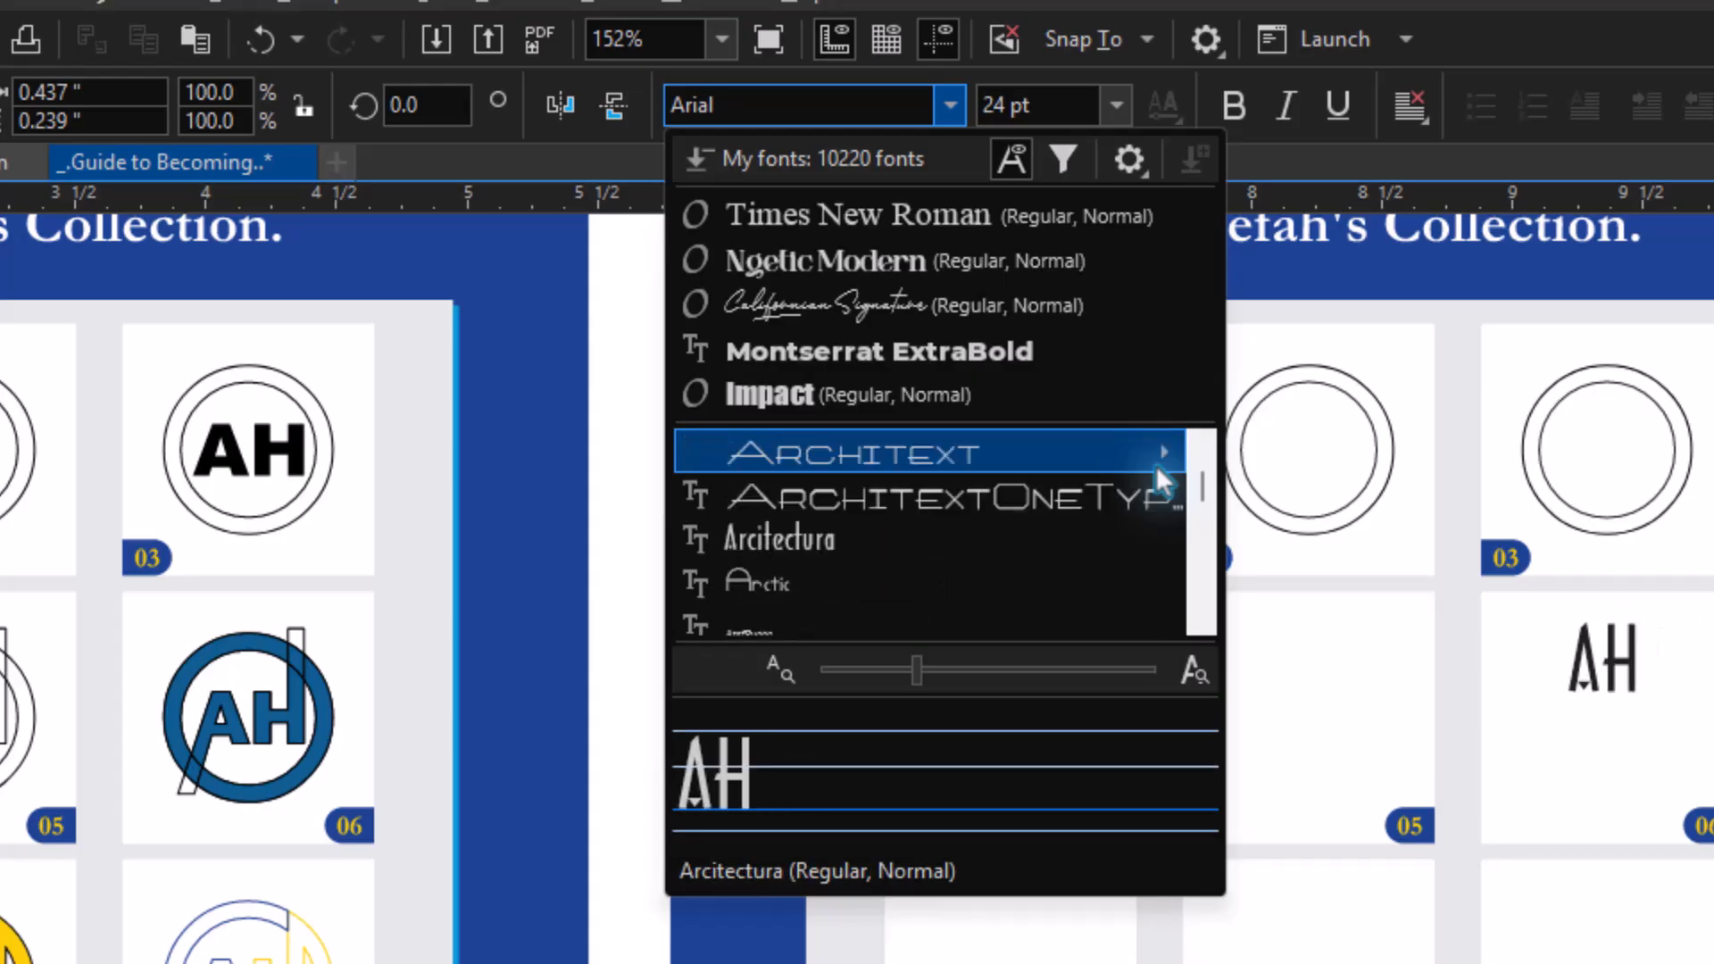
key("Up")
key("Up")
key("Up")
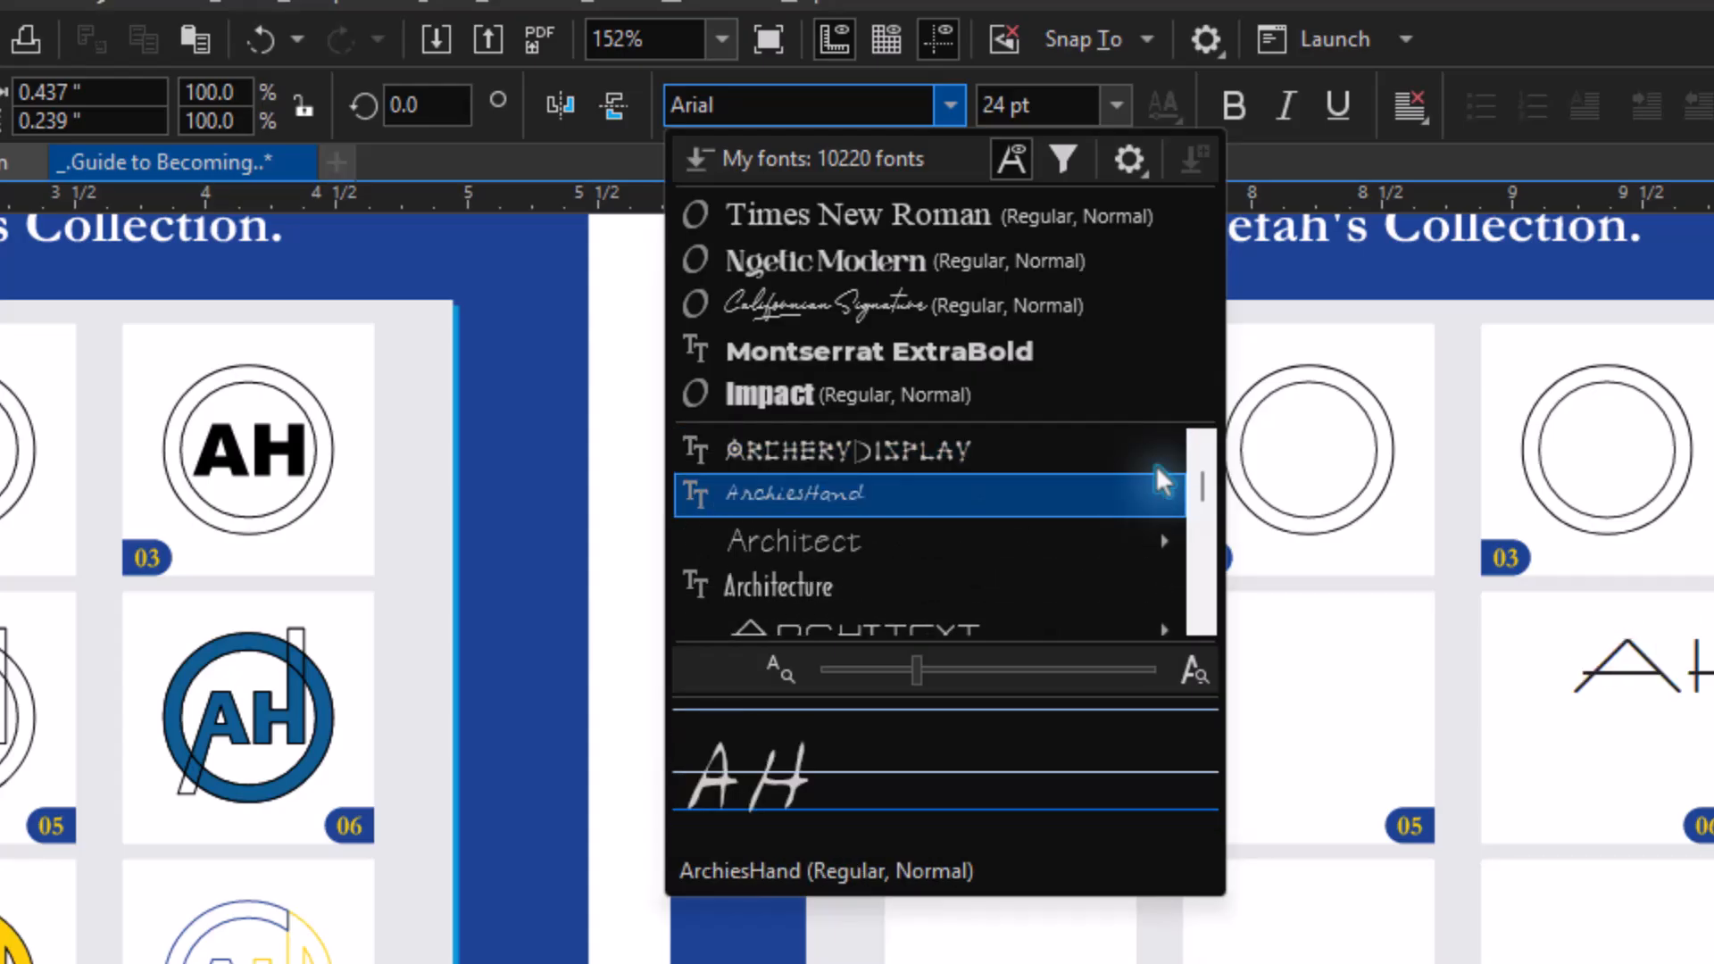
key("Down")
key("Down")
key("Down")
key("Down")
key("Down")
key("Down")
key("Down")
key("Down")
key("Down")
key("Down")
key("Down")
key("Down")
key("Down")
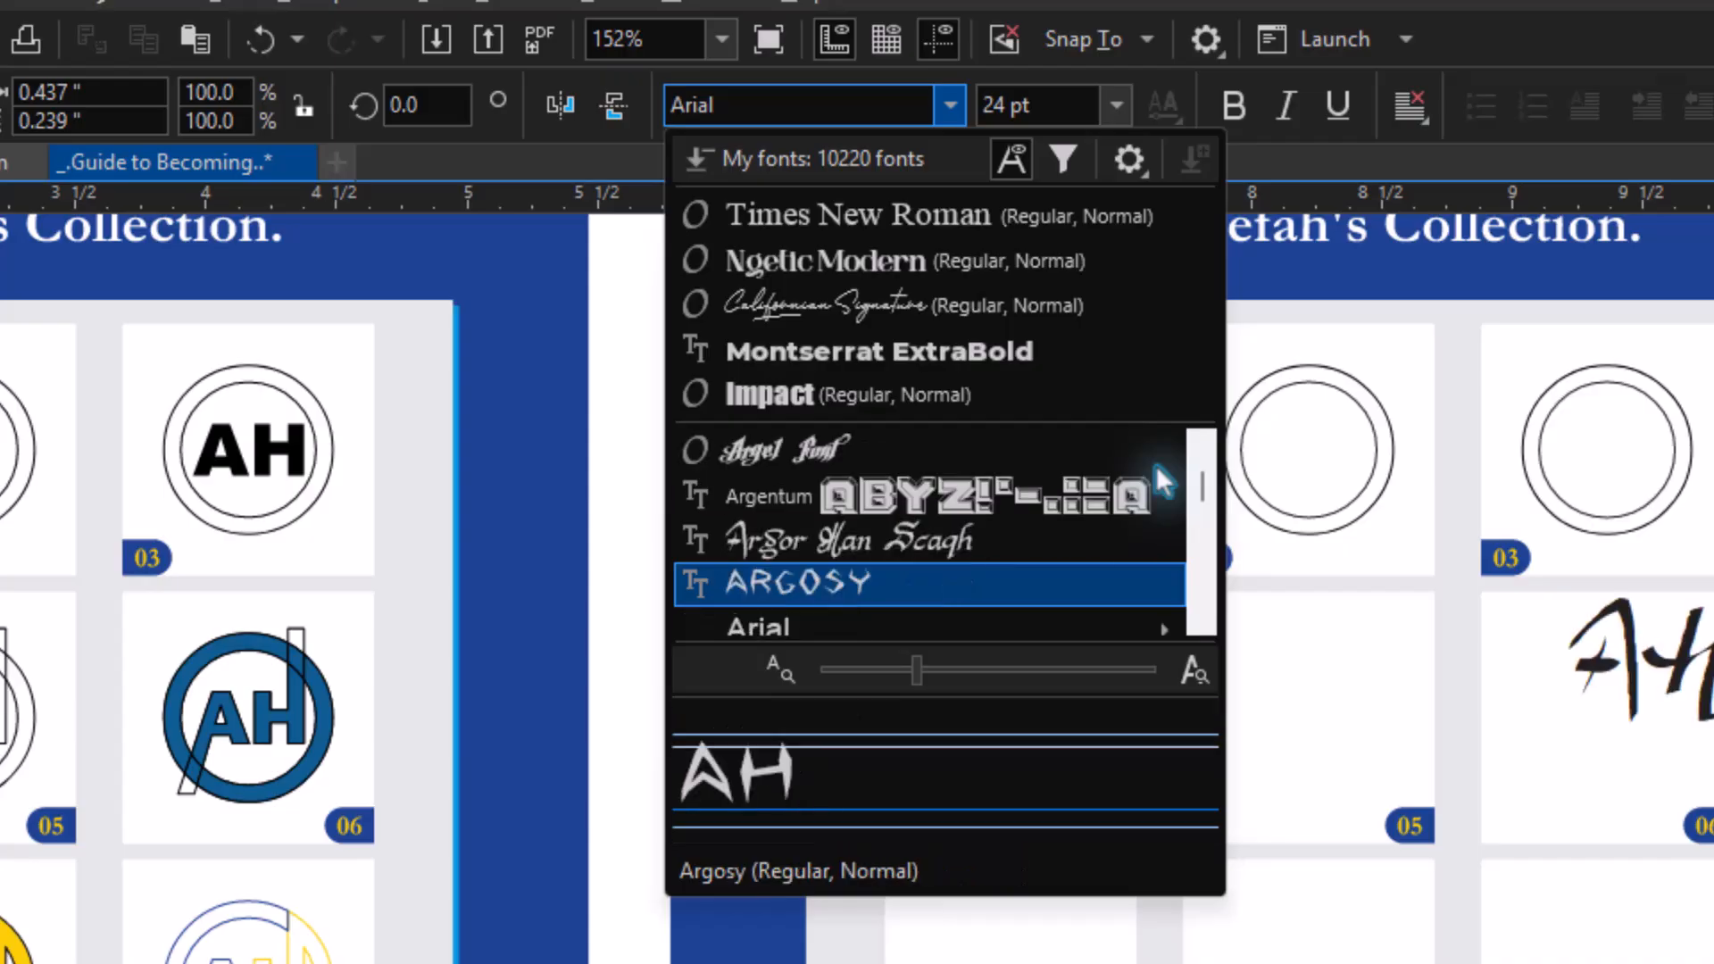
key("Down")
key("Down")
key("Down")
key("Up")
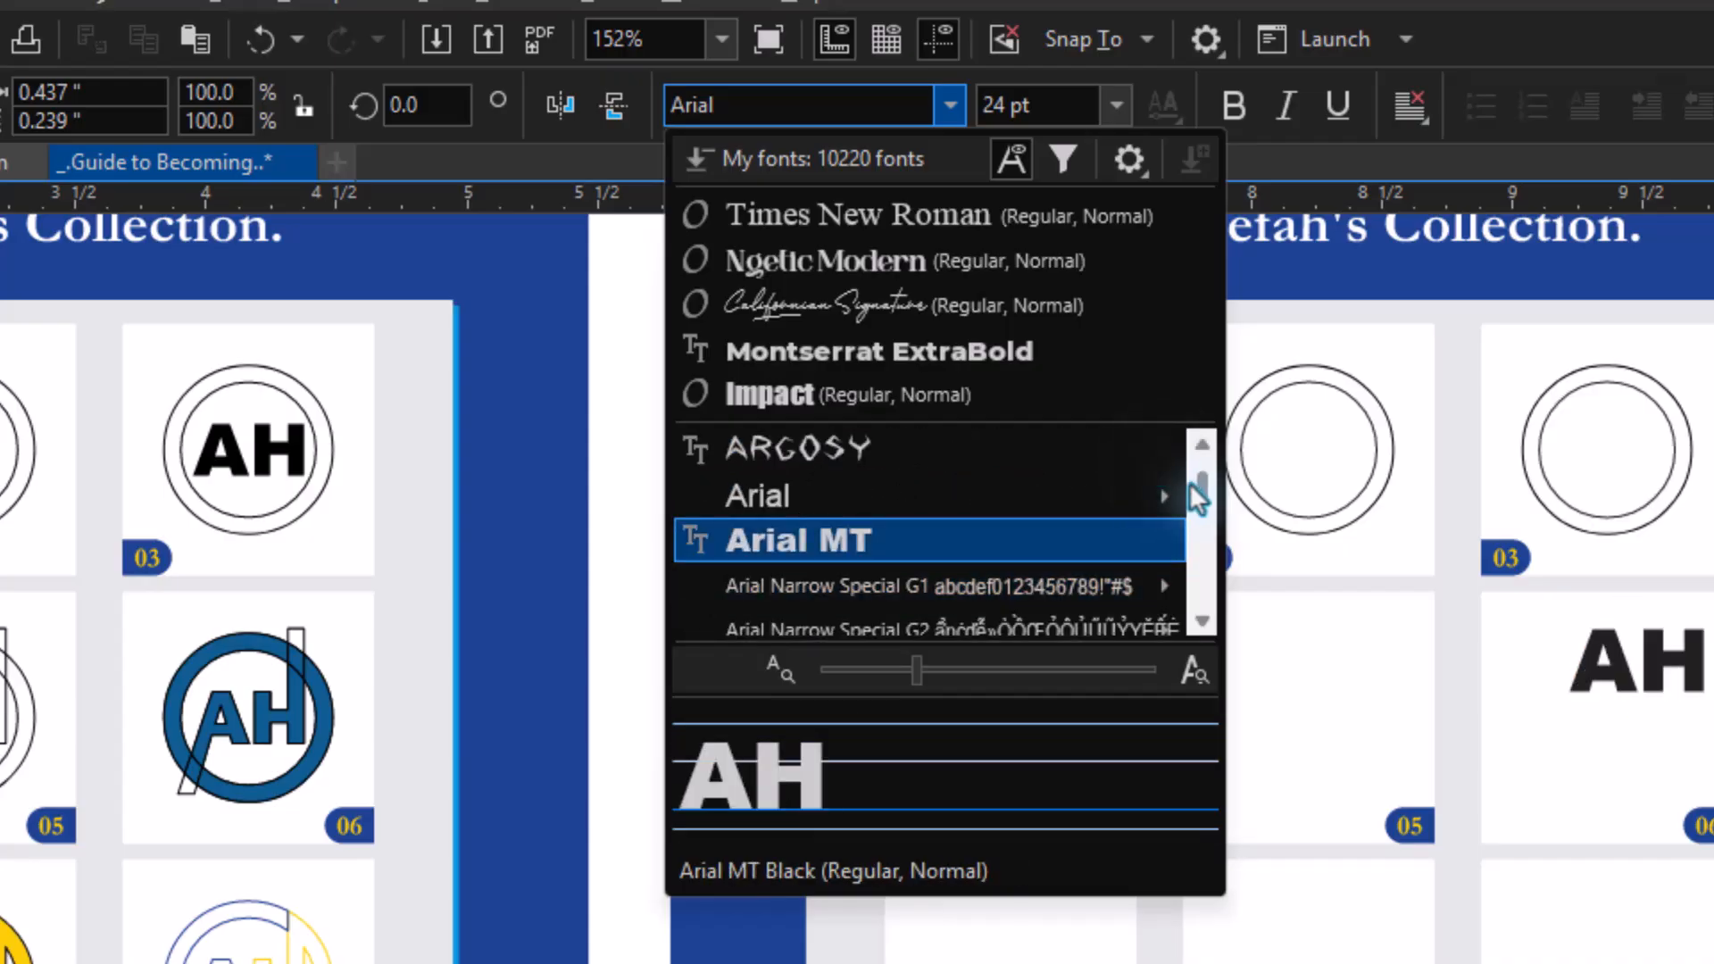
mouse_move(1165, 493)
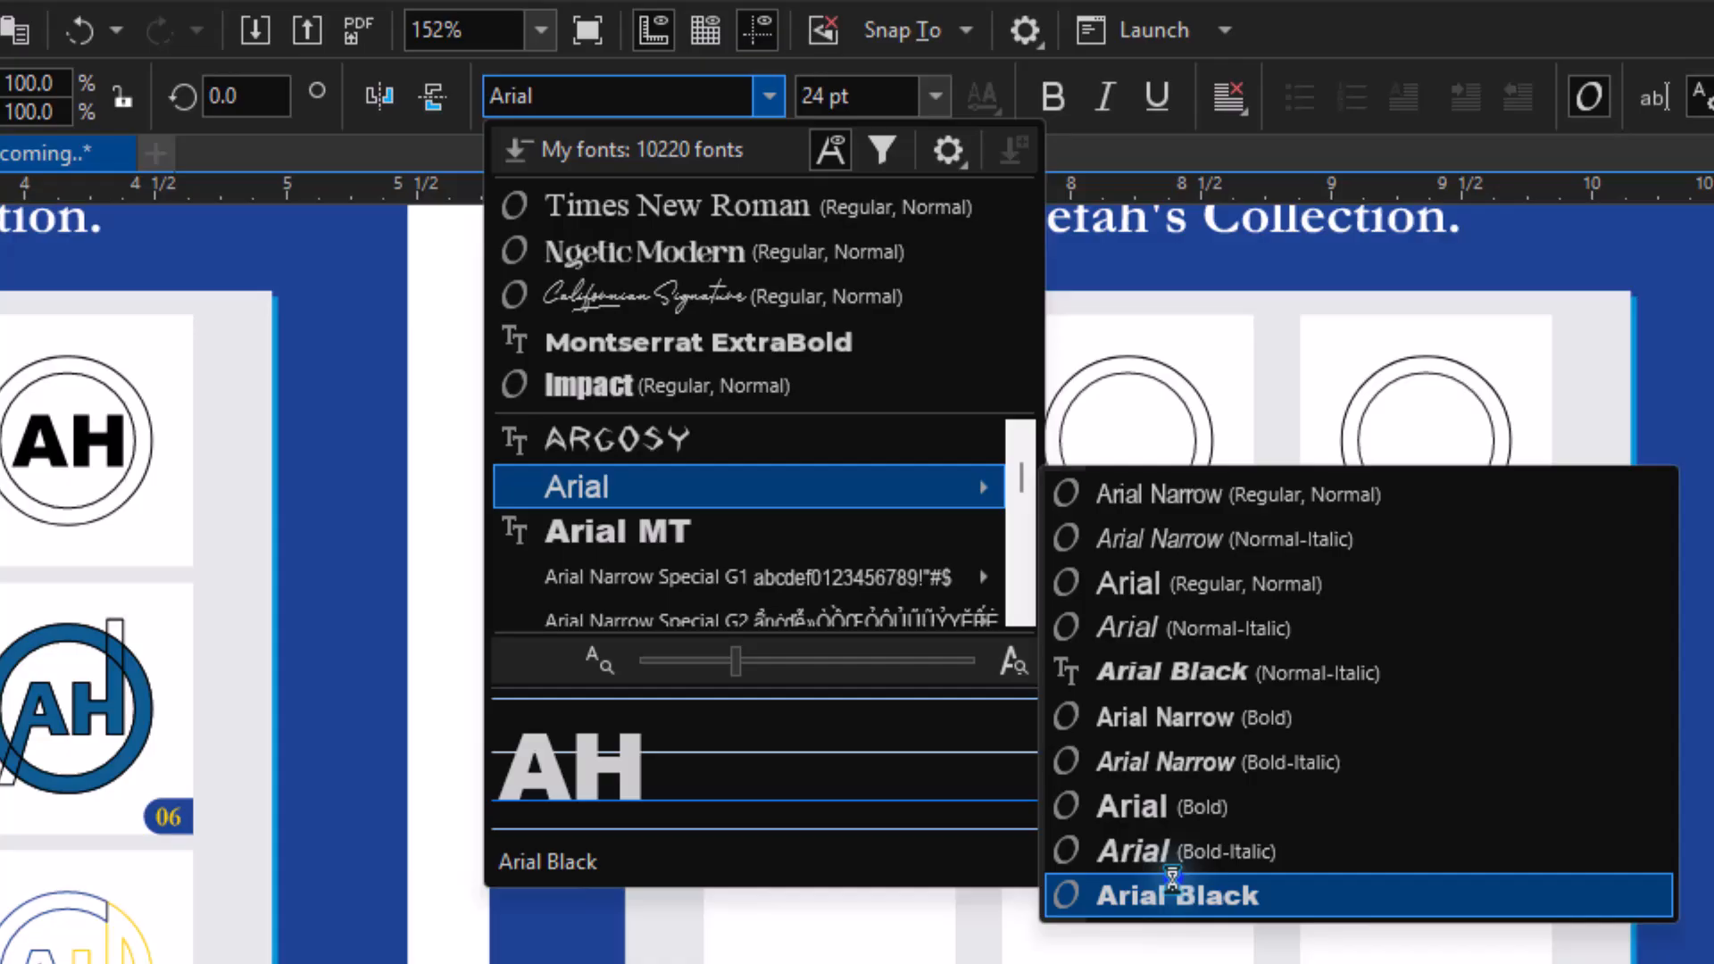
left_click(1353, 899)
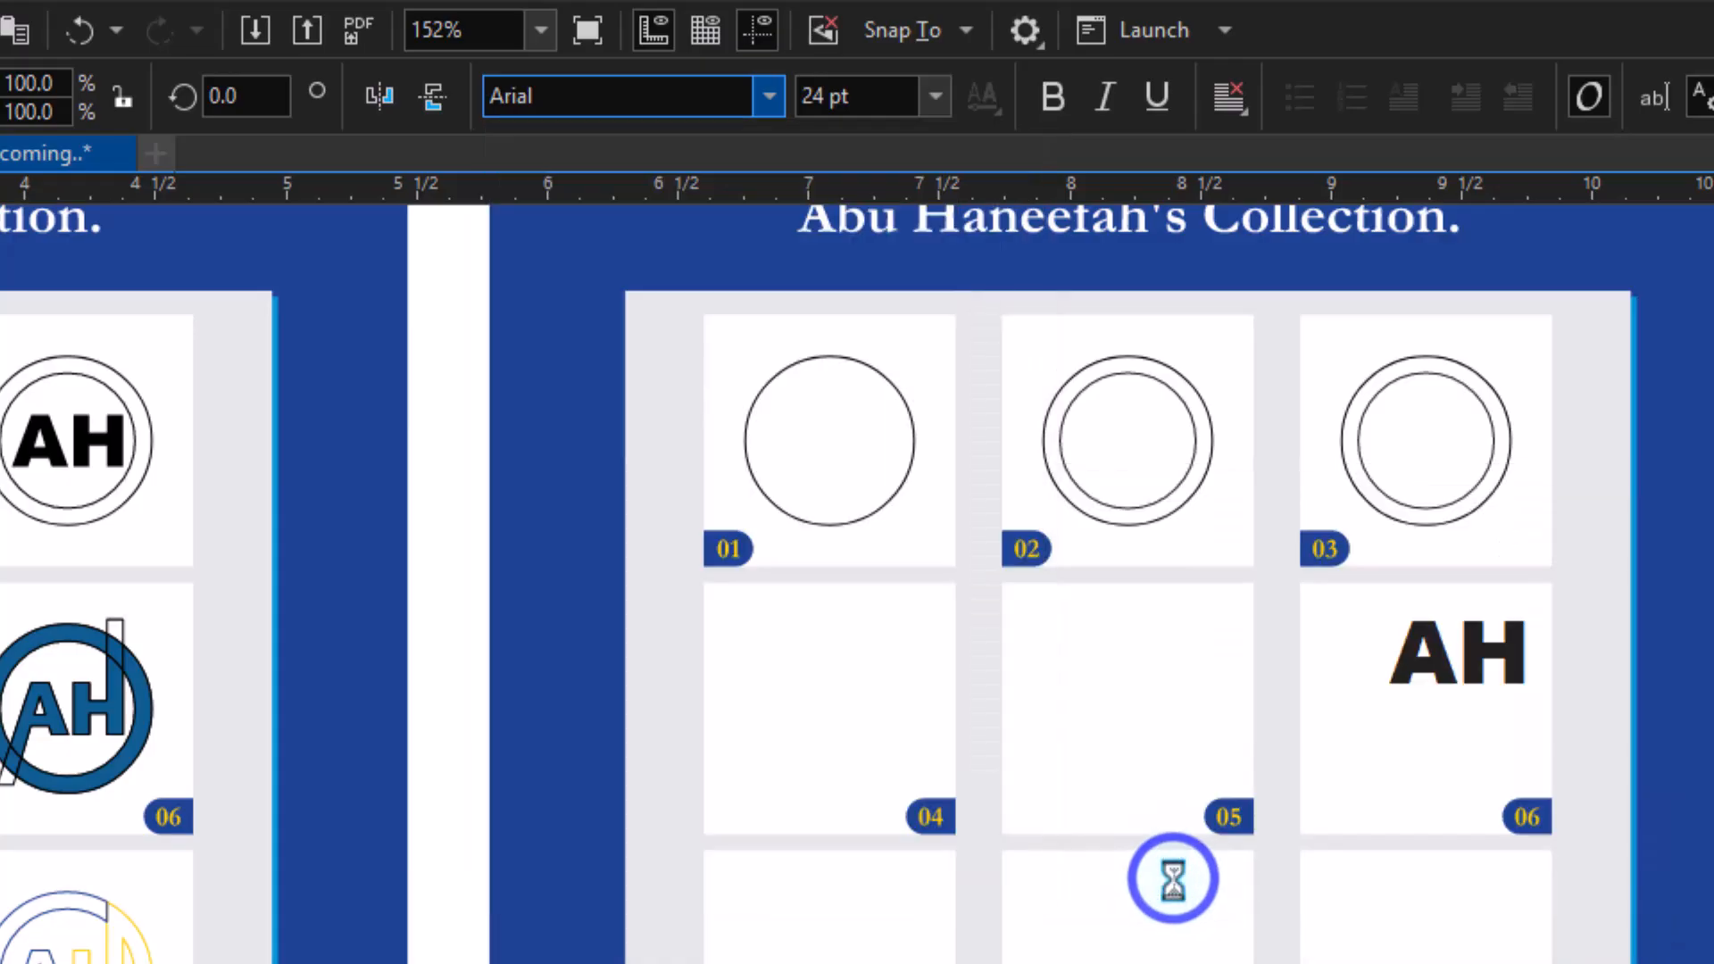
- Move the AH text from box 06 into the circles in box 03 and set its size to 18 pt
left_click(1489, 680)
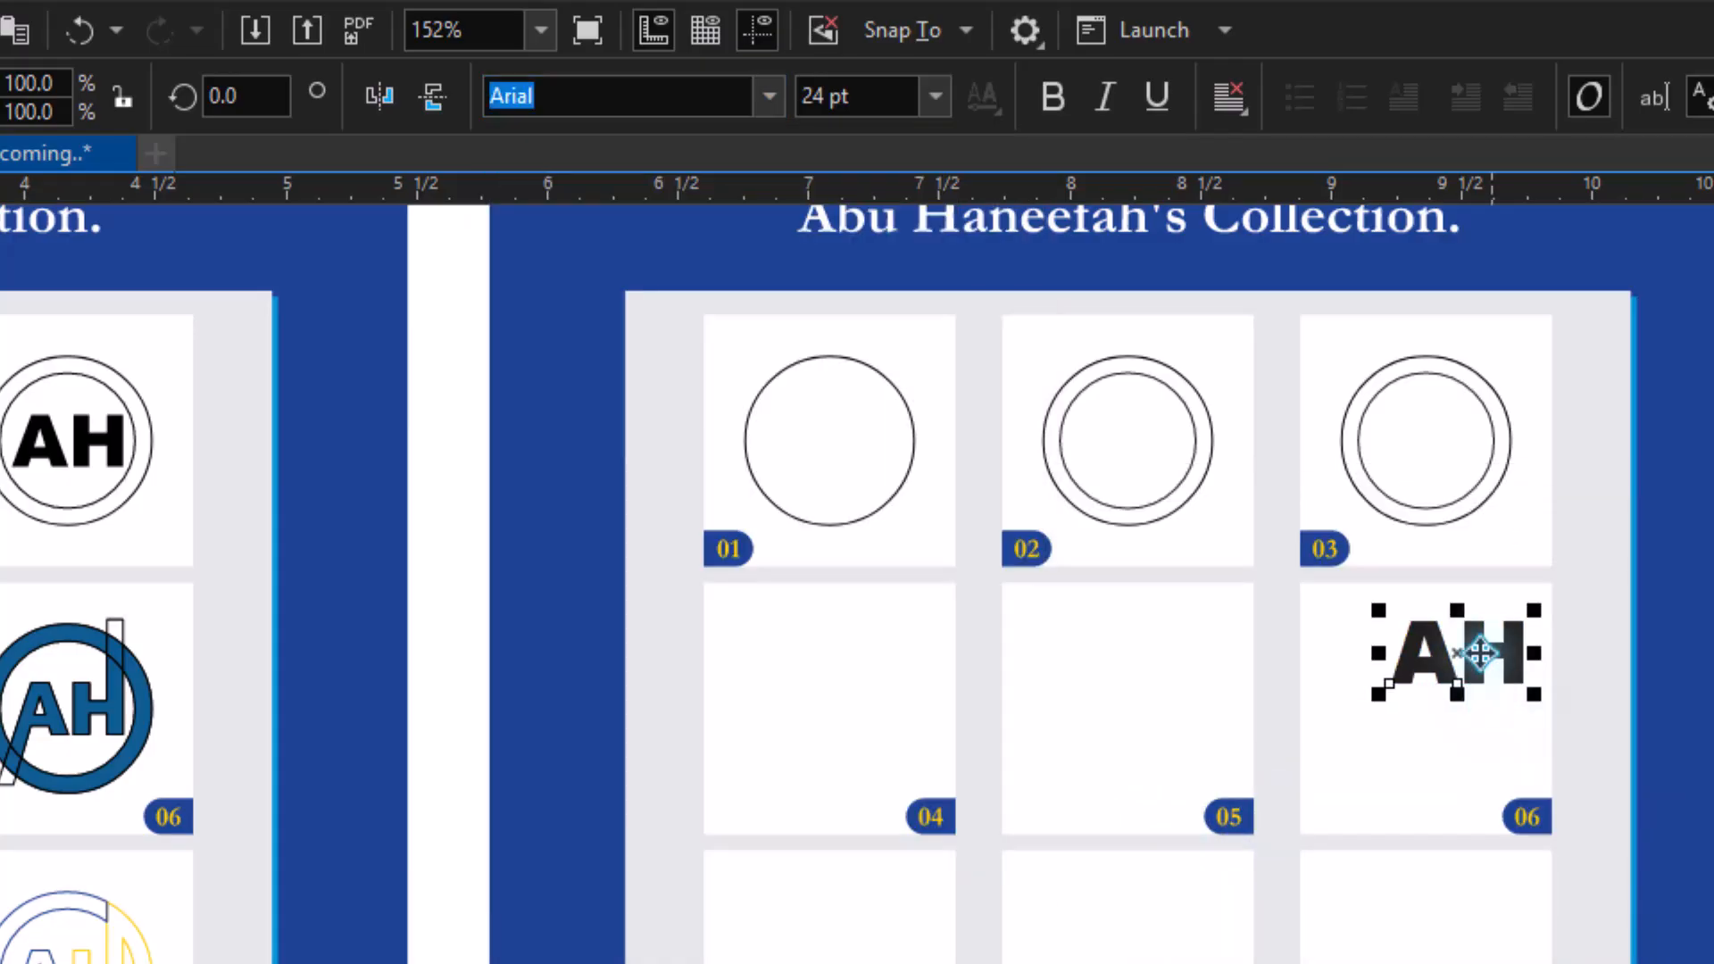
left_click_drag(1480, 654, 1451, 440)
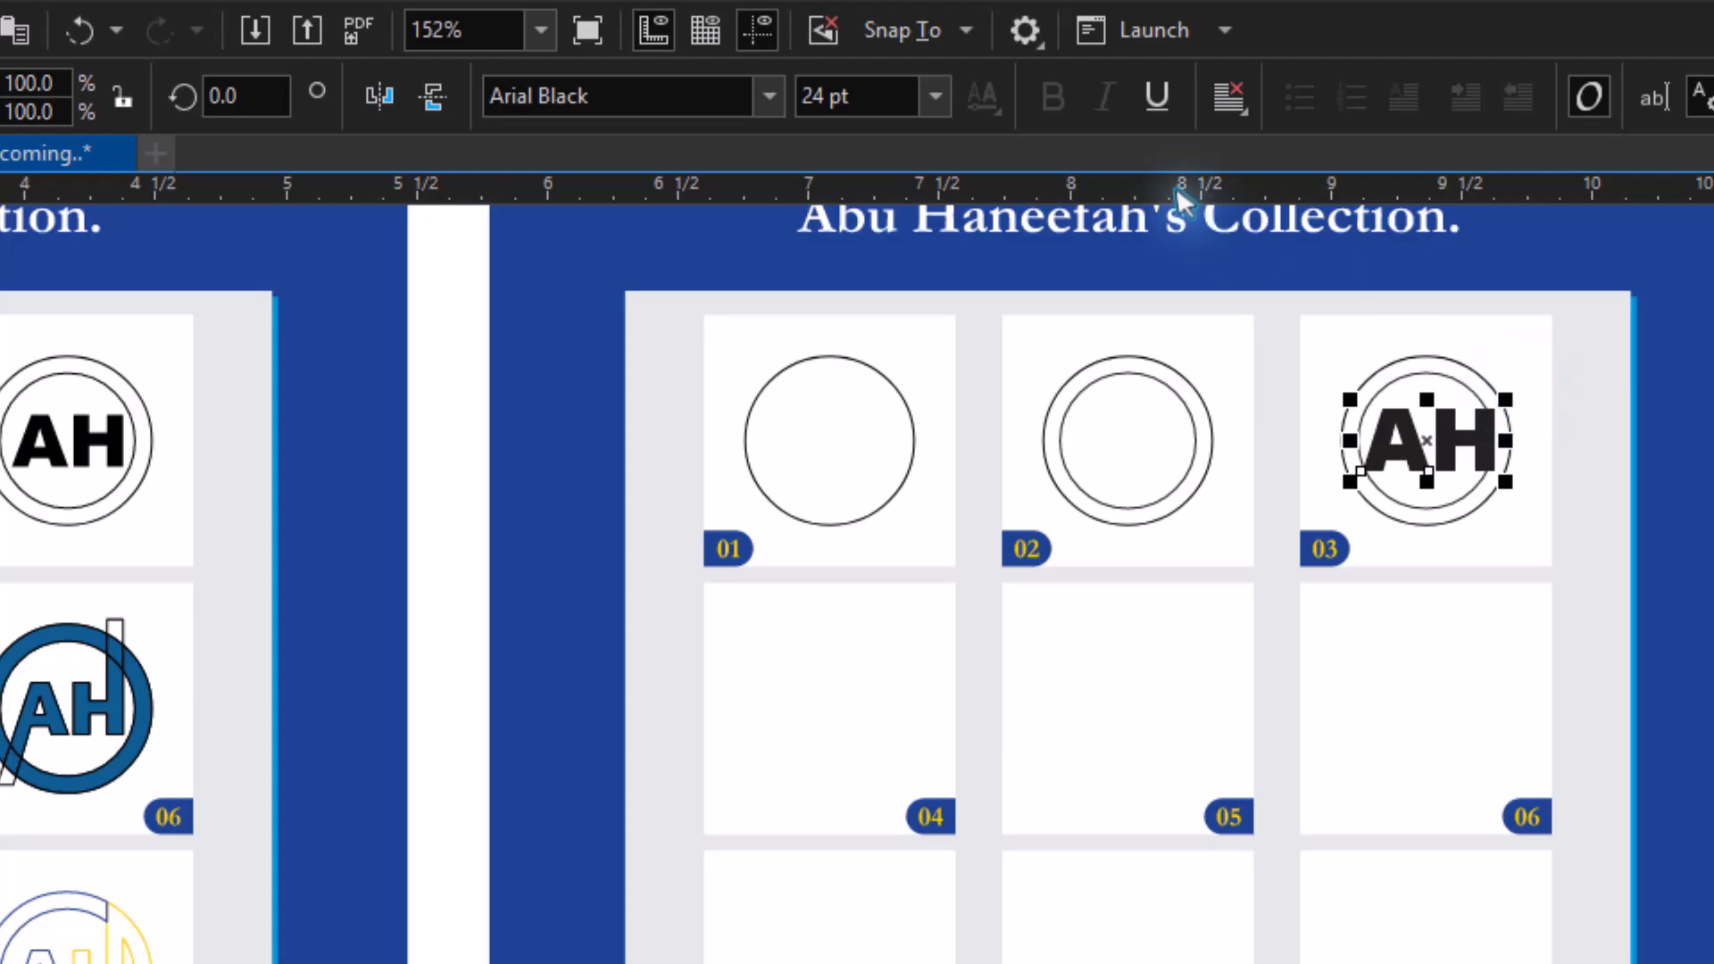
left_click(935, 97)
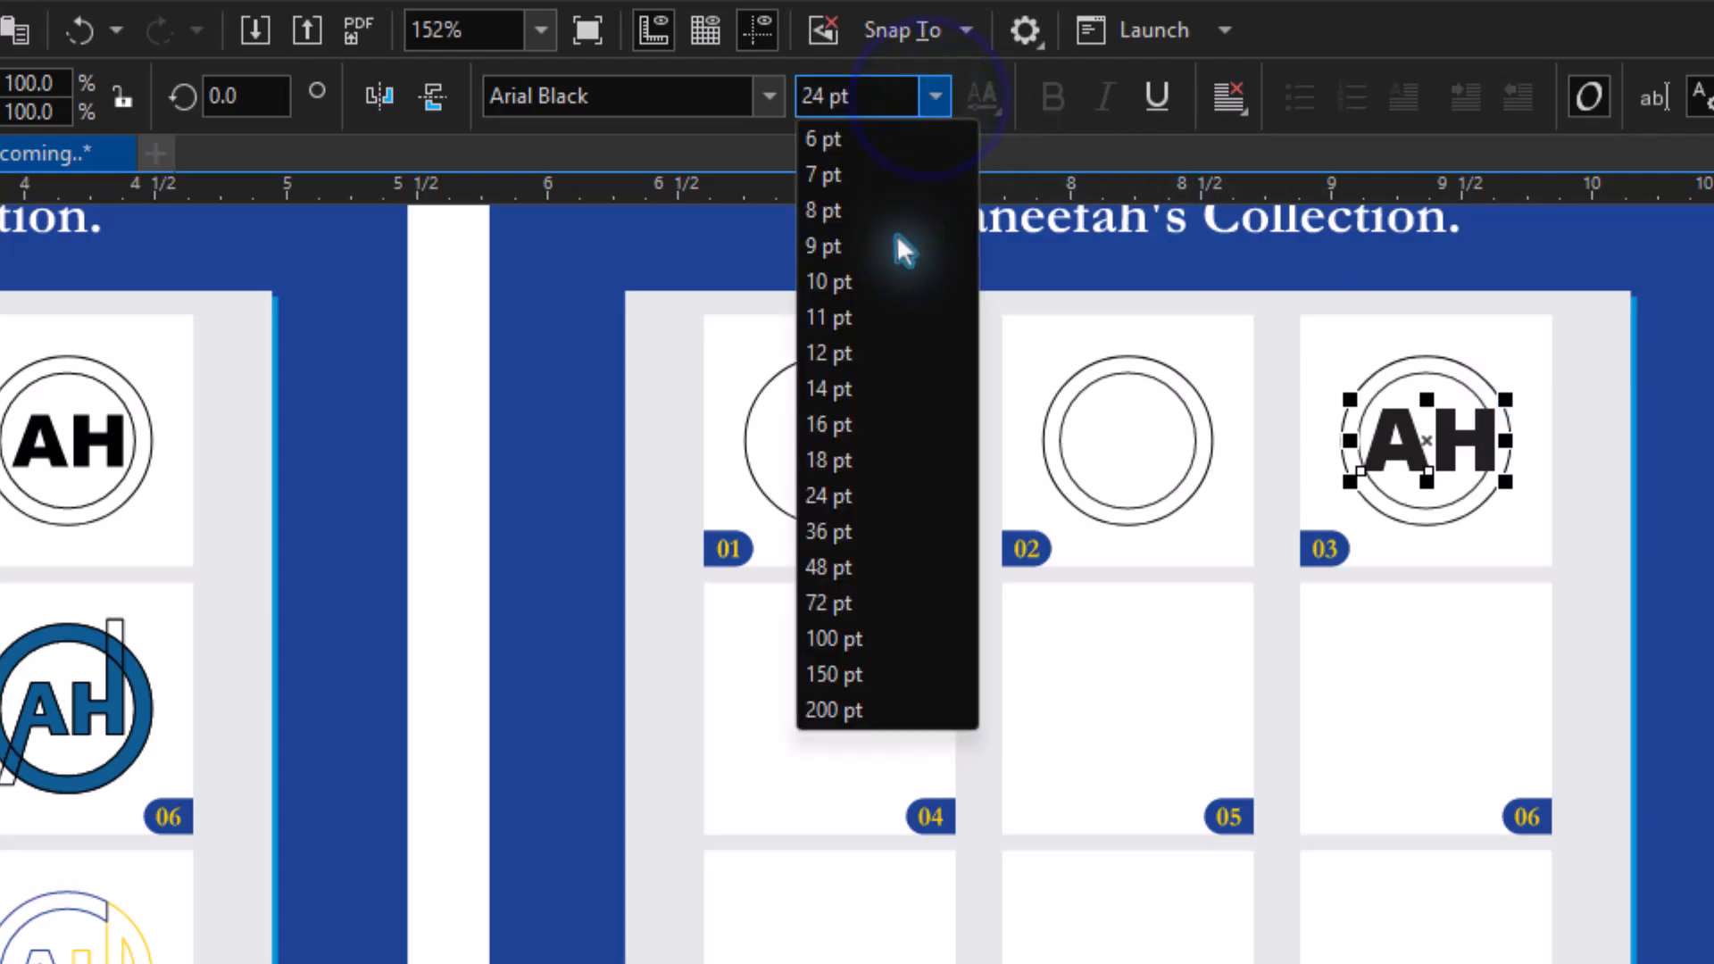
left_click(842, 452)
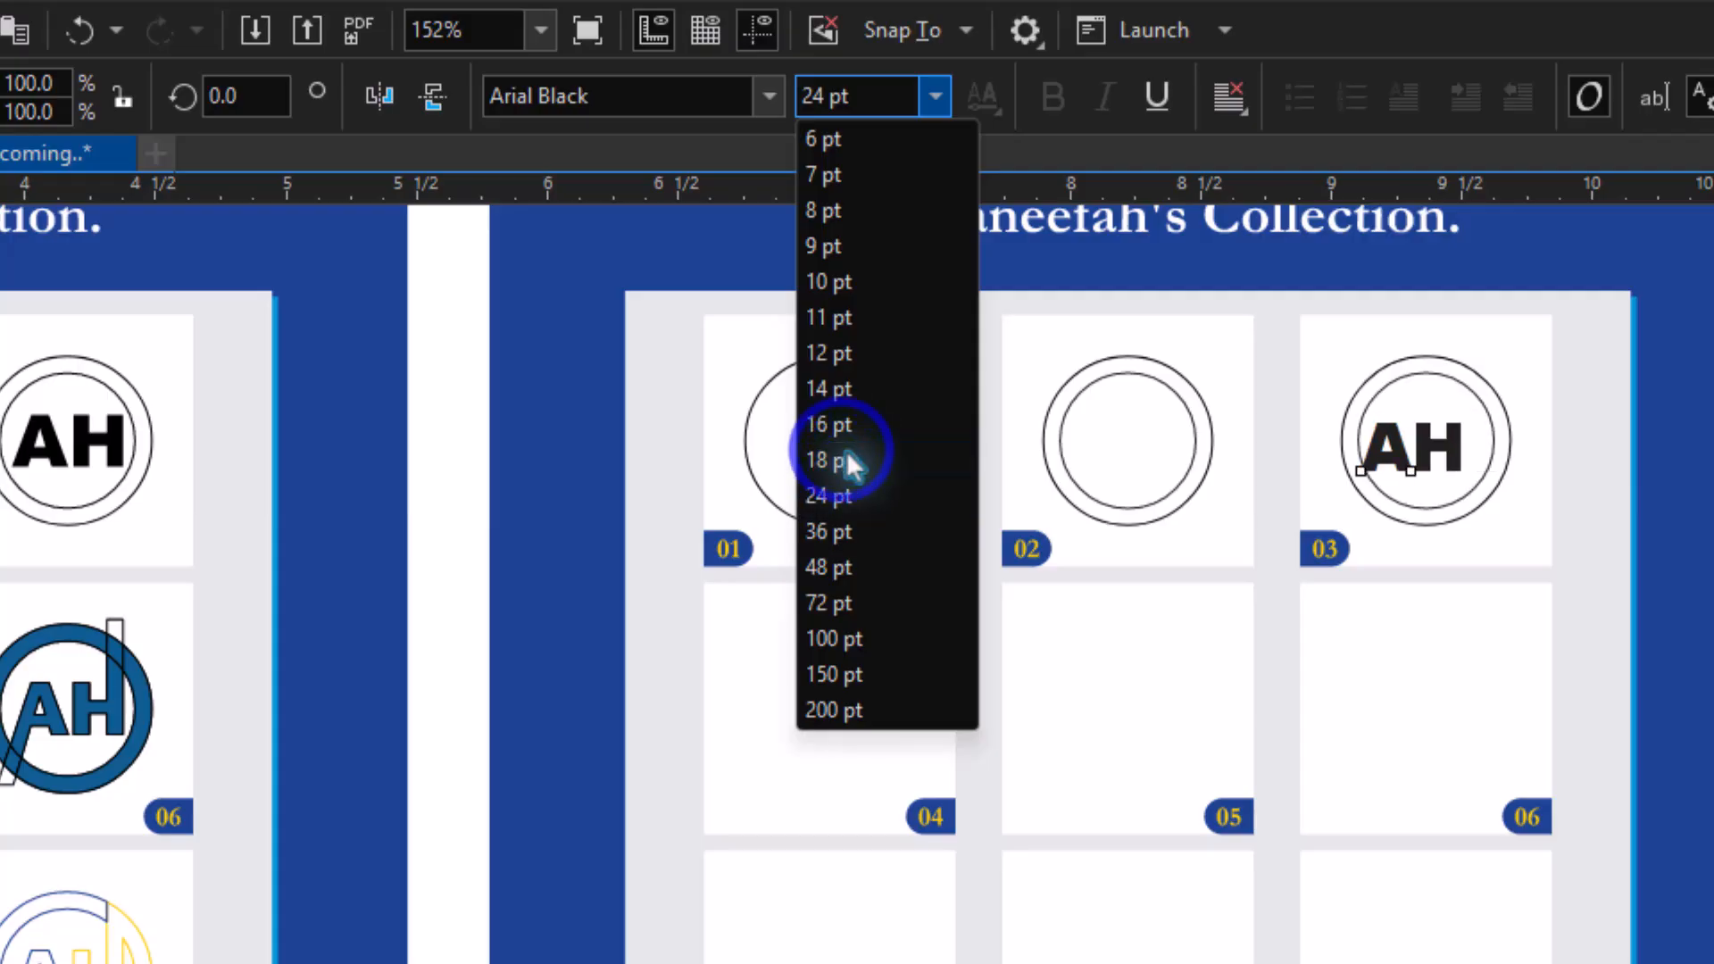
- Centre the AH text horizontally and vertically on the inner circle in box 03
left_click(1446, 394, "shift")
key("c")
key("e")
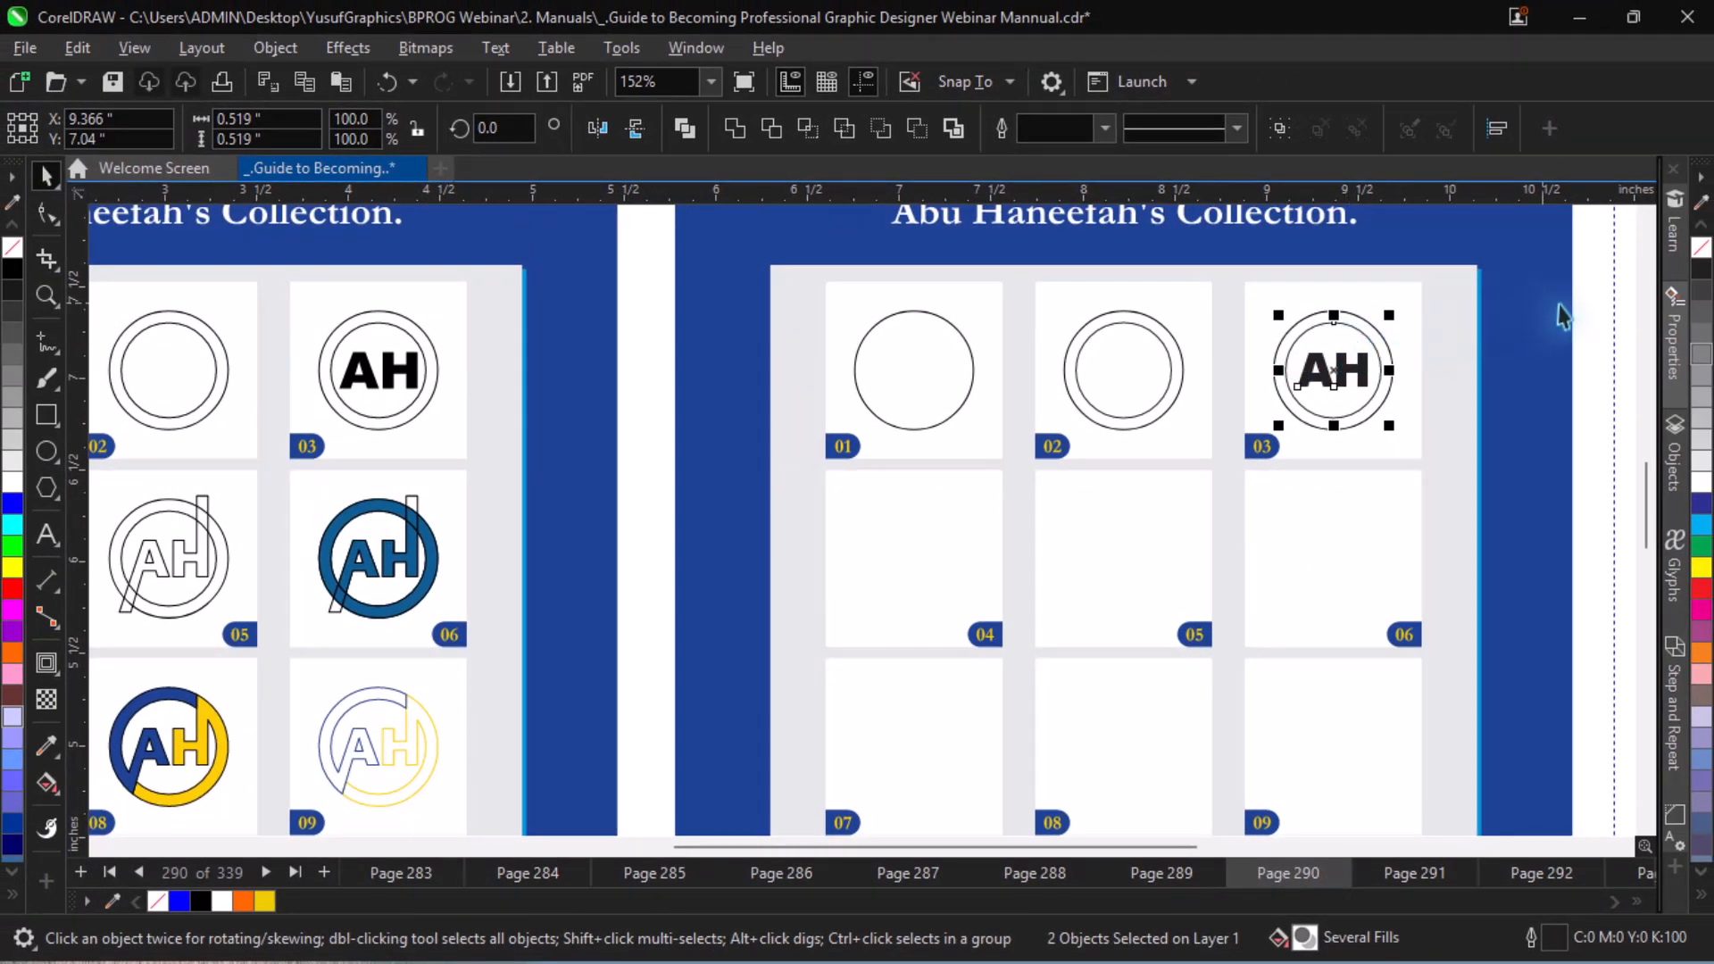
left_click_drag(1593, 285, 1262, 437)
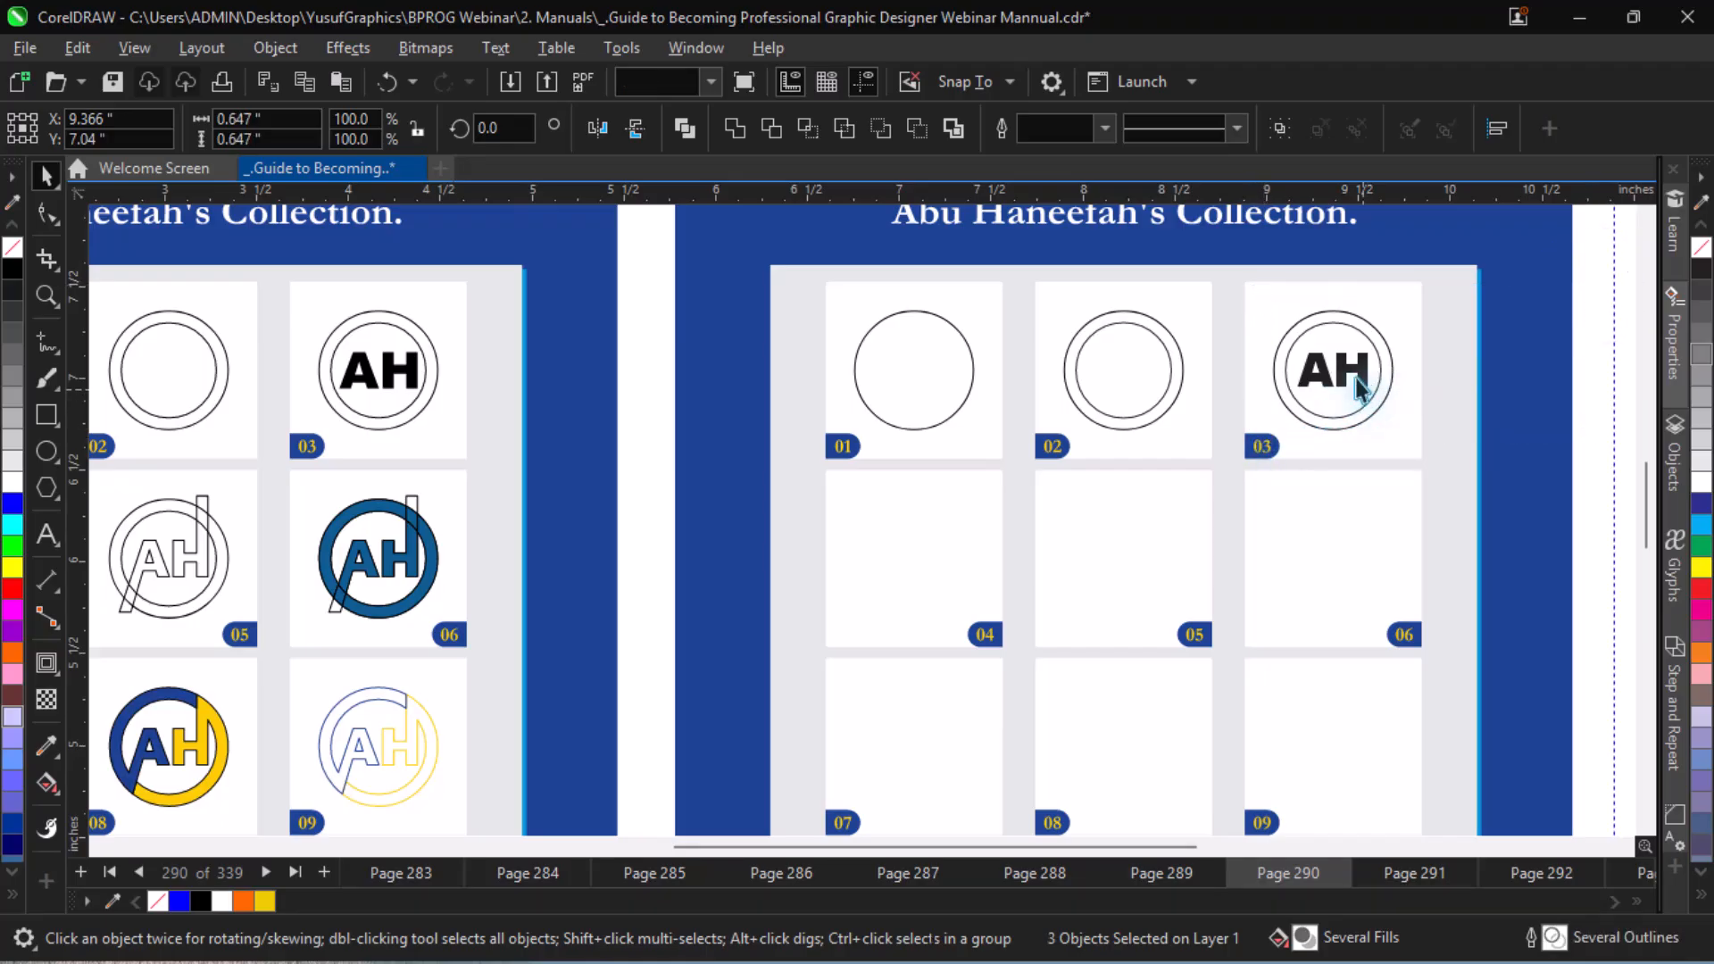
- Enlarge the AH text in box 03 proportionally from its centre to about 20.24 pt, about 0.43" wide
left_click(1355, 377)
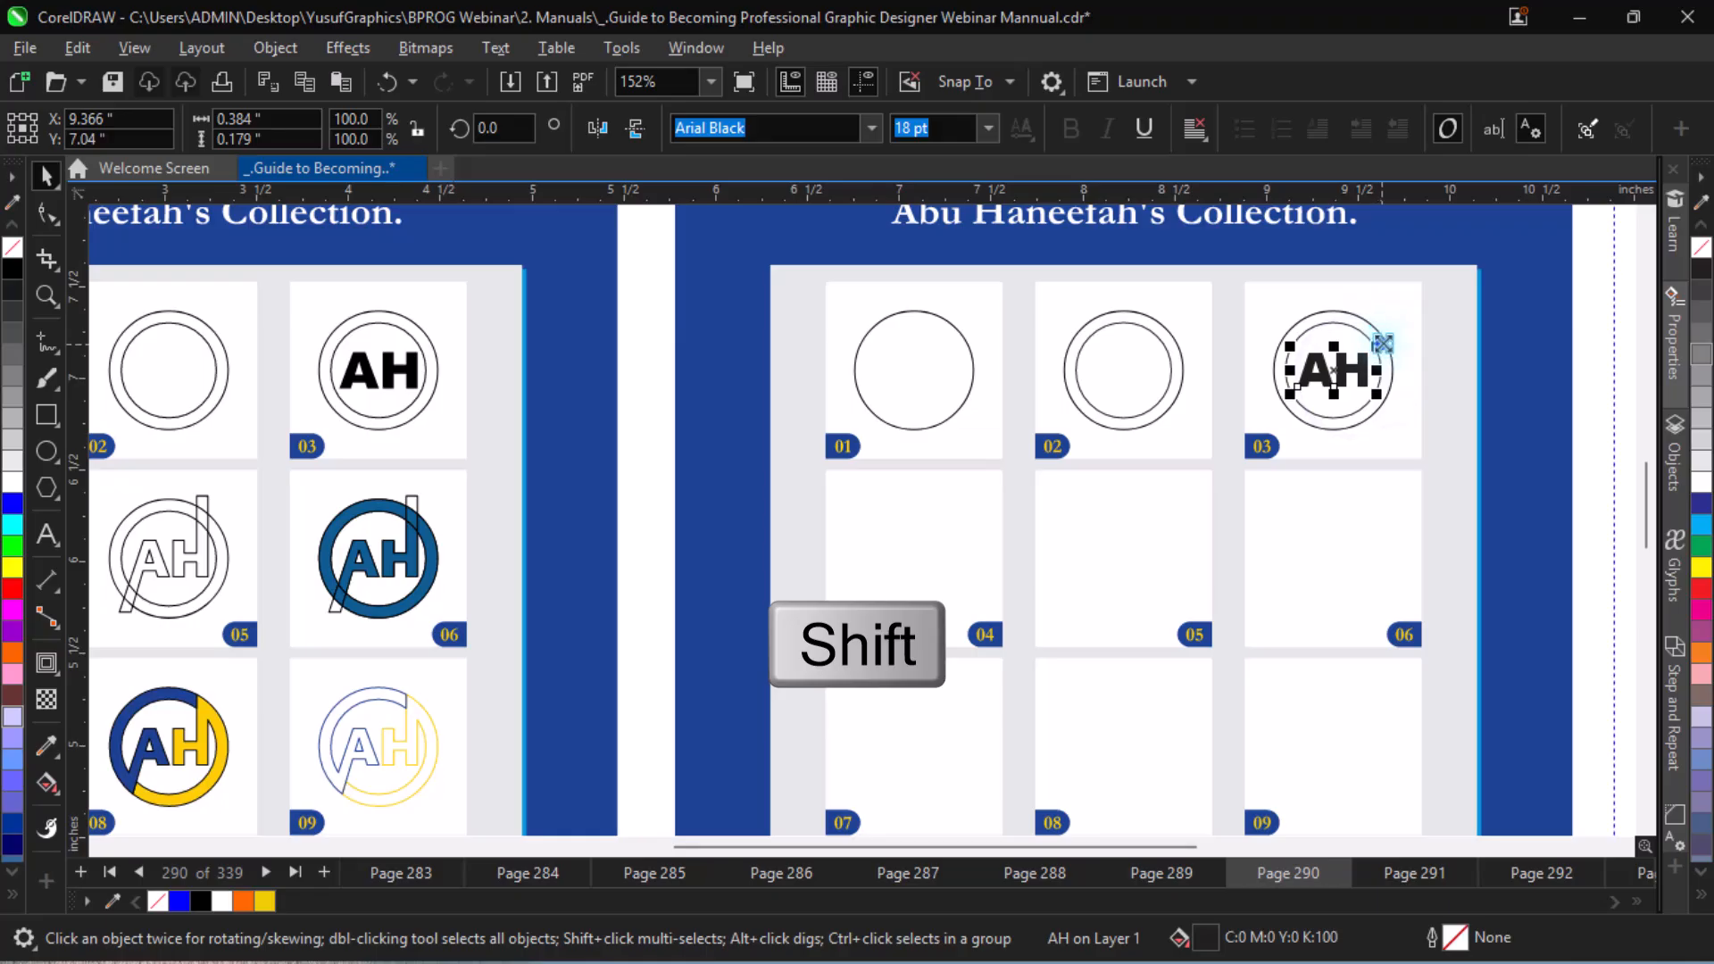
left_click_drag(1382, 344, 1385, 338)
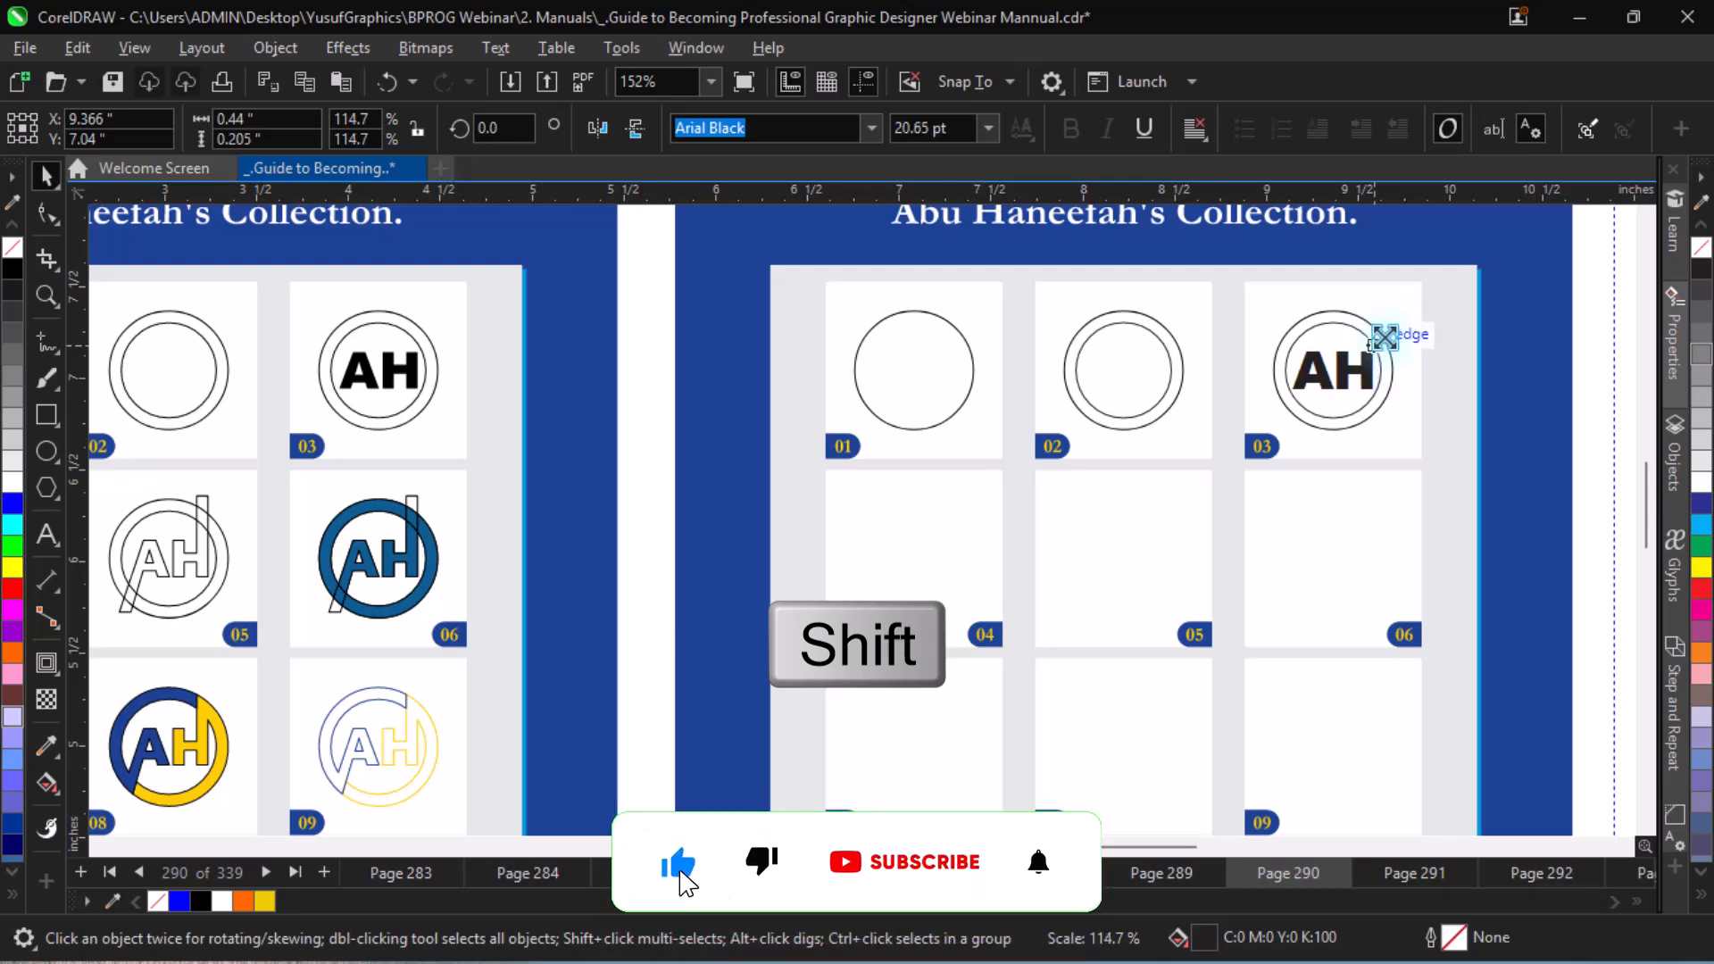
left_click_drag(1385, 338, 1383, 337)
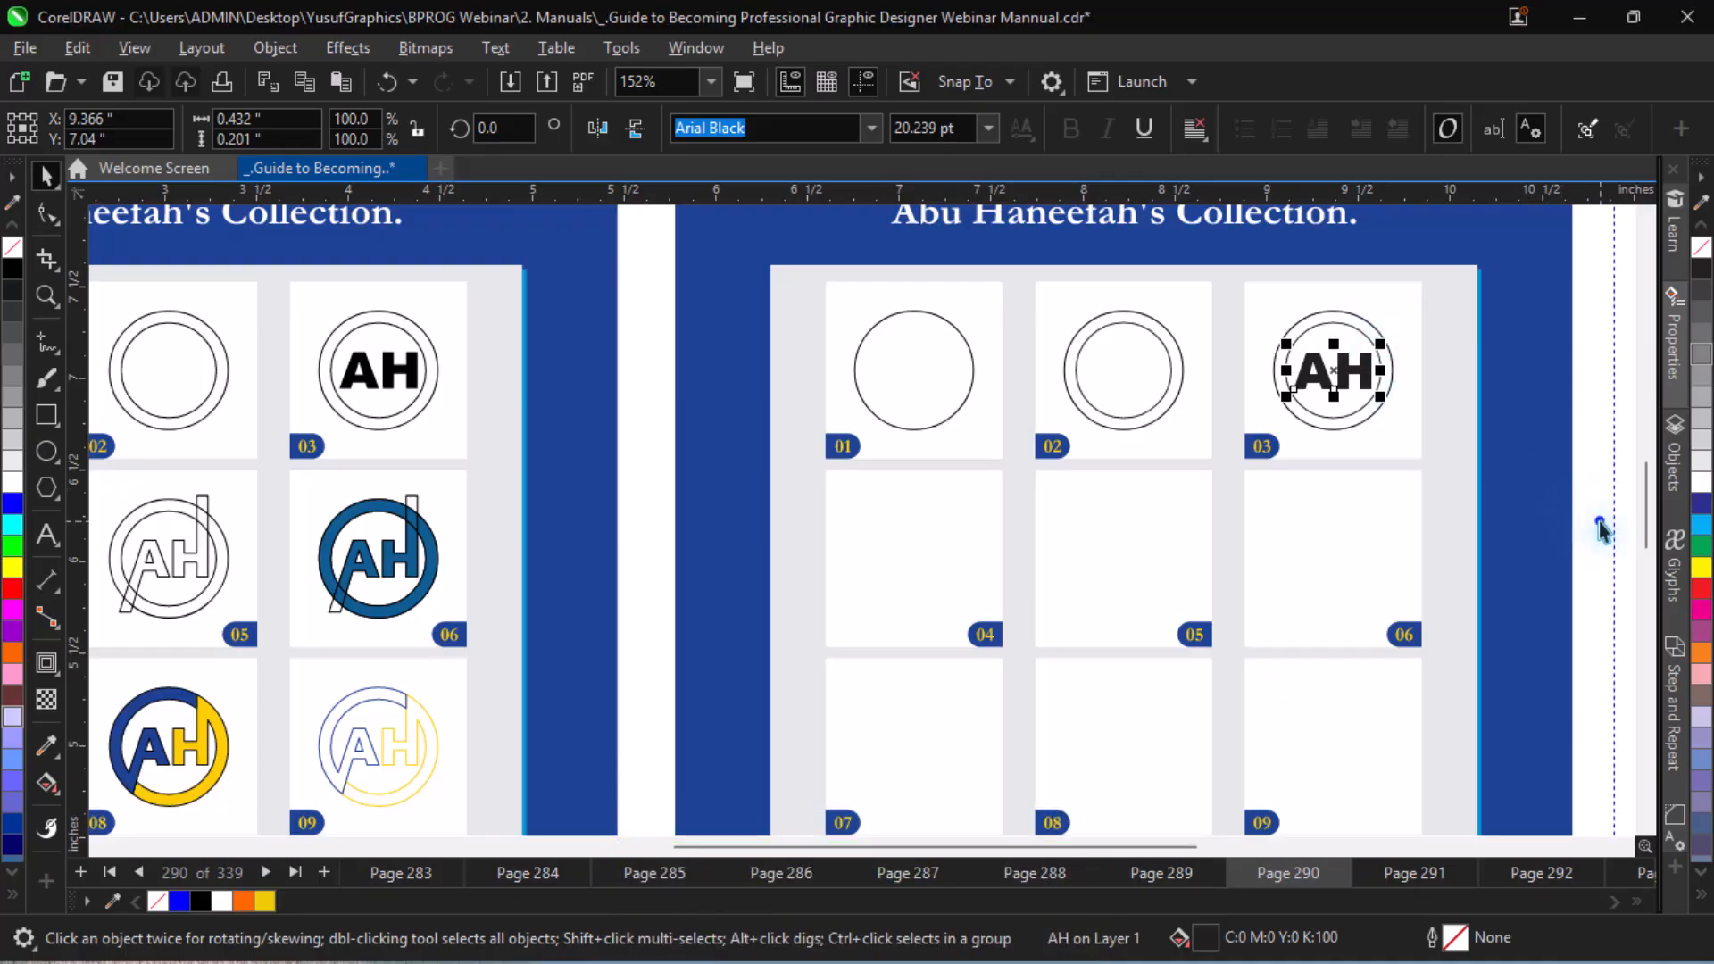
- Copy the two circles and the AH text from box 03 into box 04
left_click_drag(1600, 522, 1255, 293)
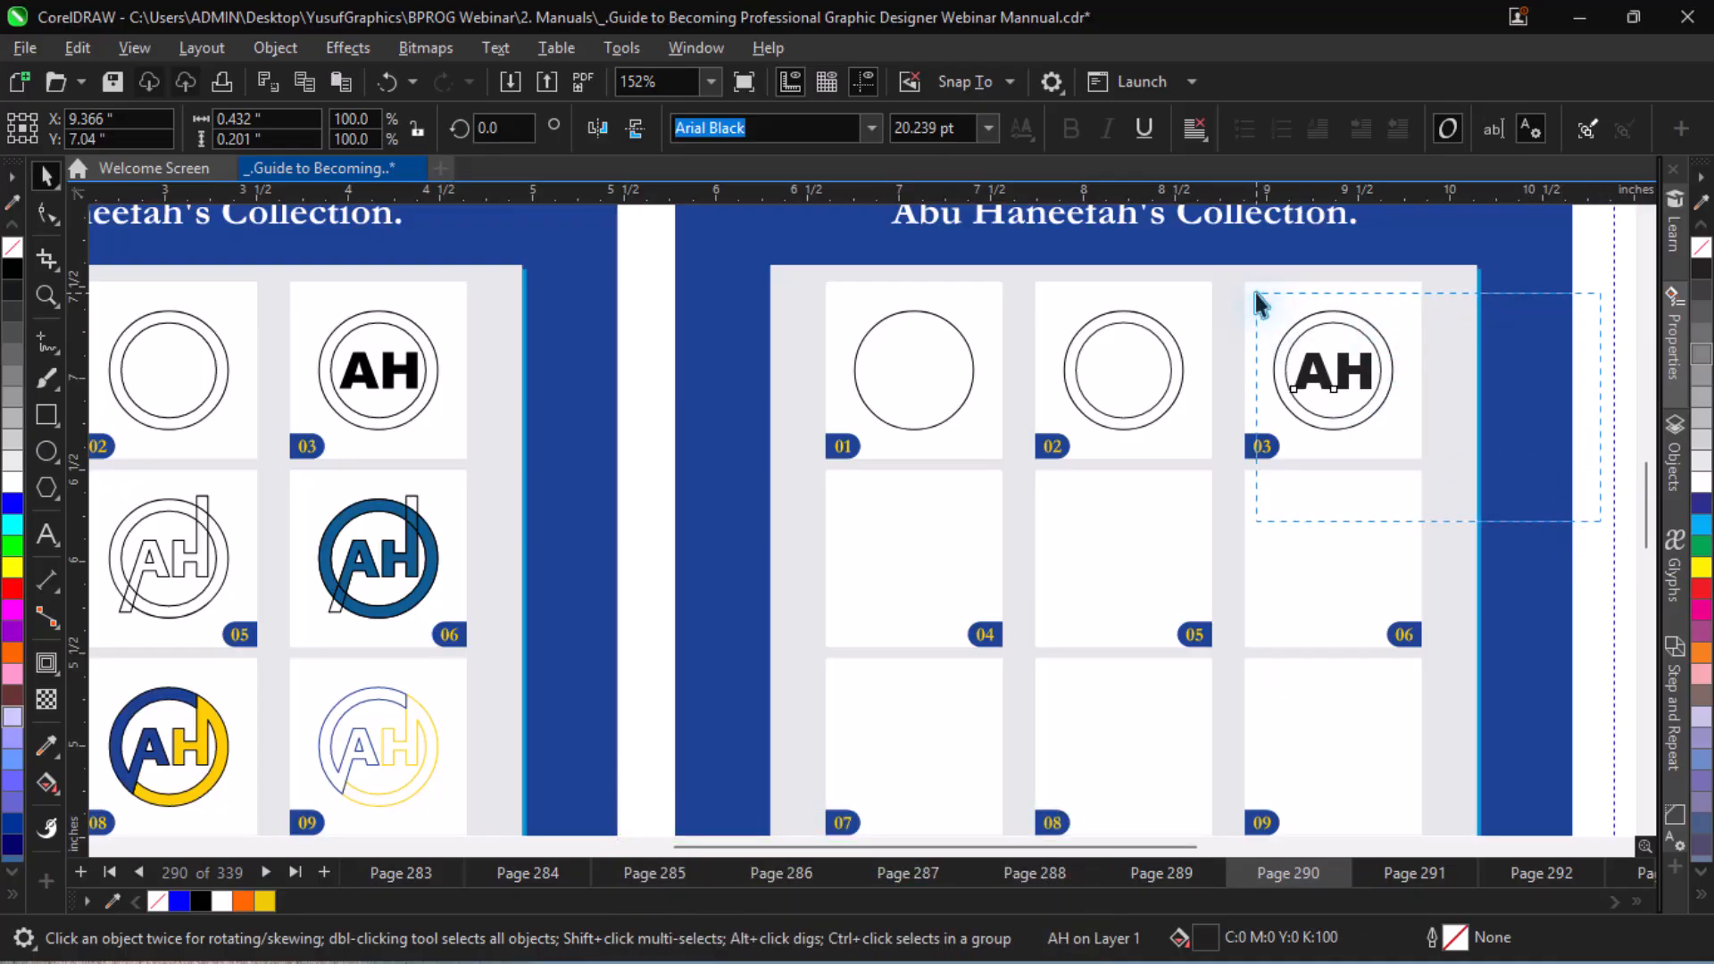
left_click(1262, 445, "shift")
left_click_drag(1339, 373, 917, 561)
right_click(917, 561)
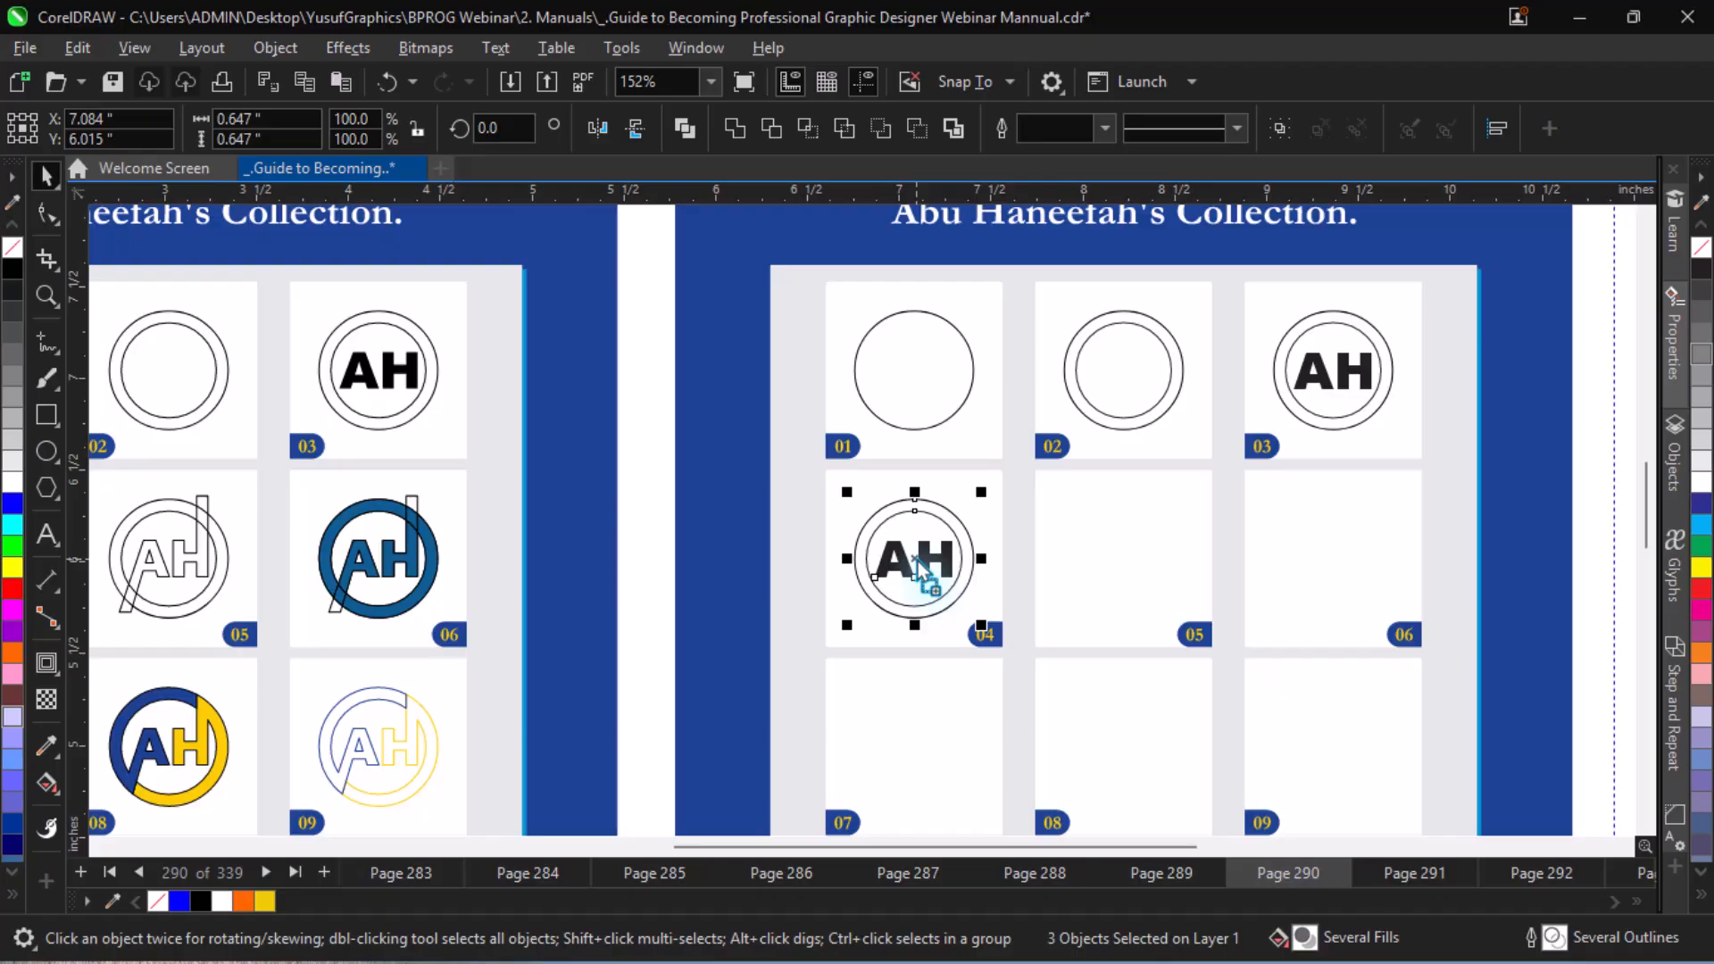
left_click_drag(879, 848, 813, 814)
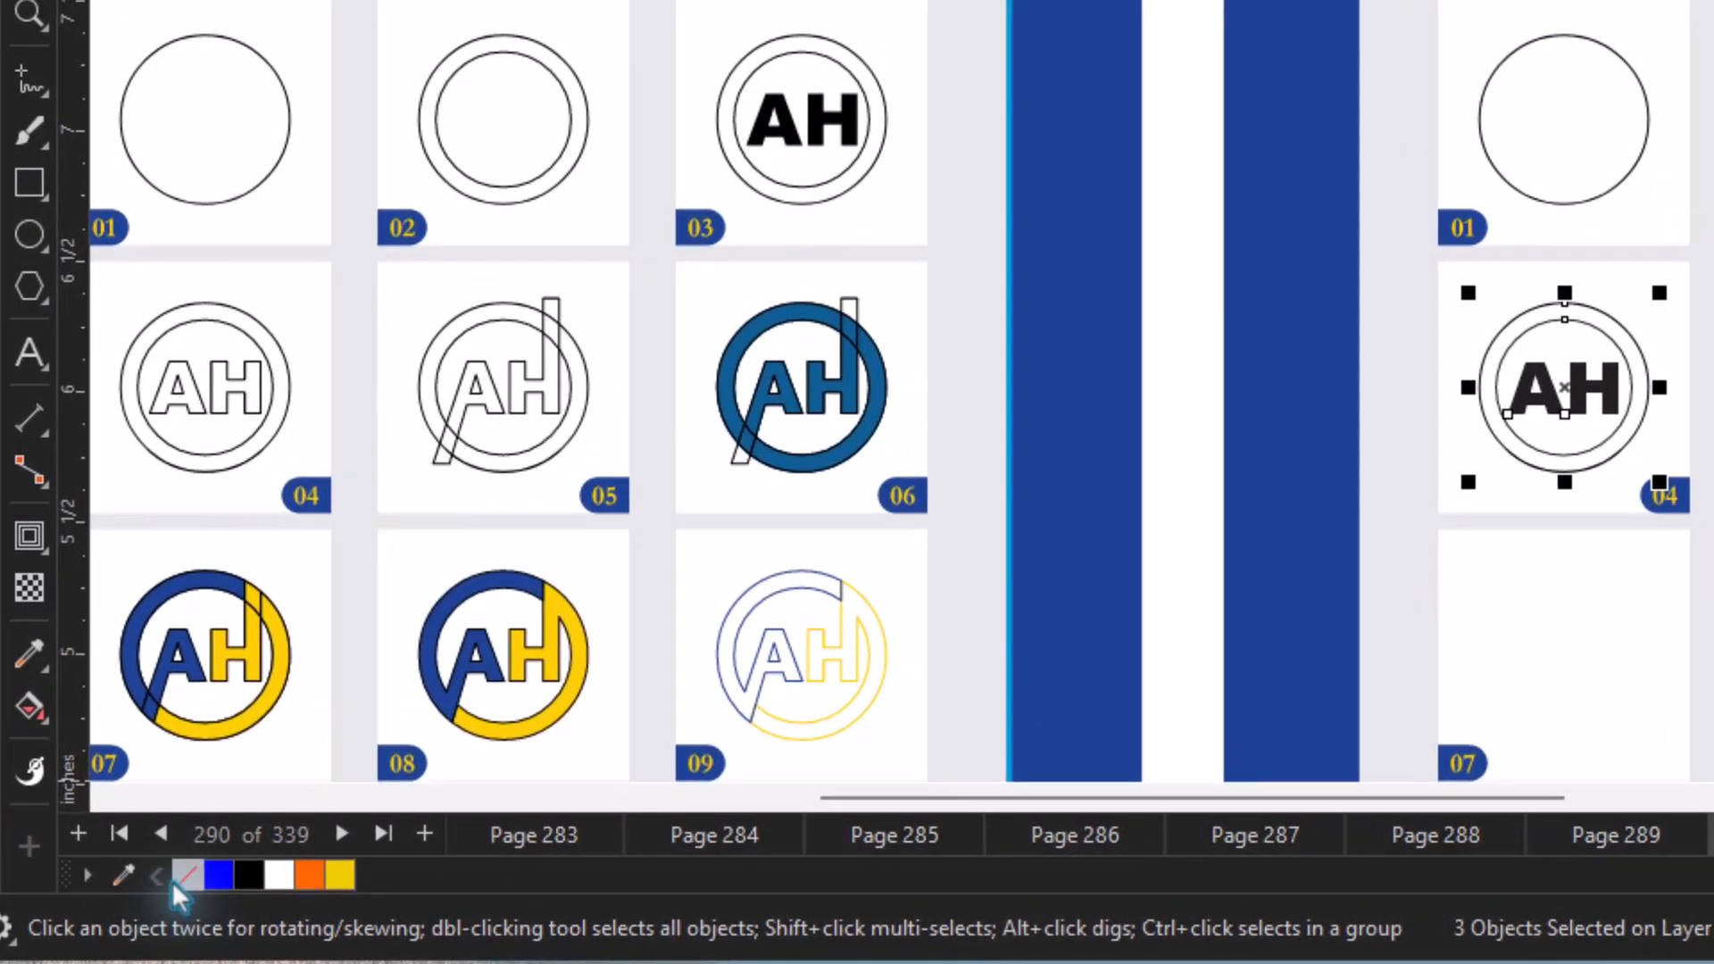
right_click(175, 881)
key("ctrl+z")
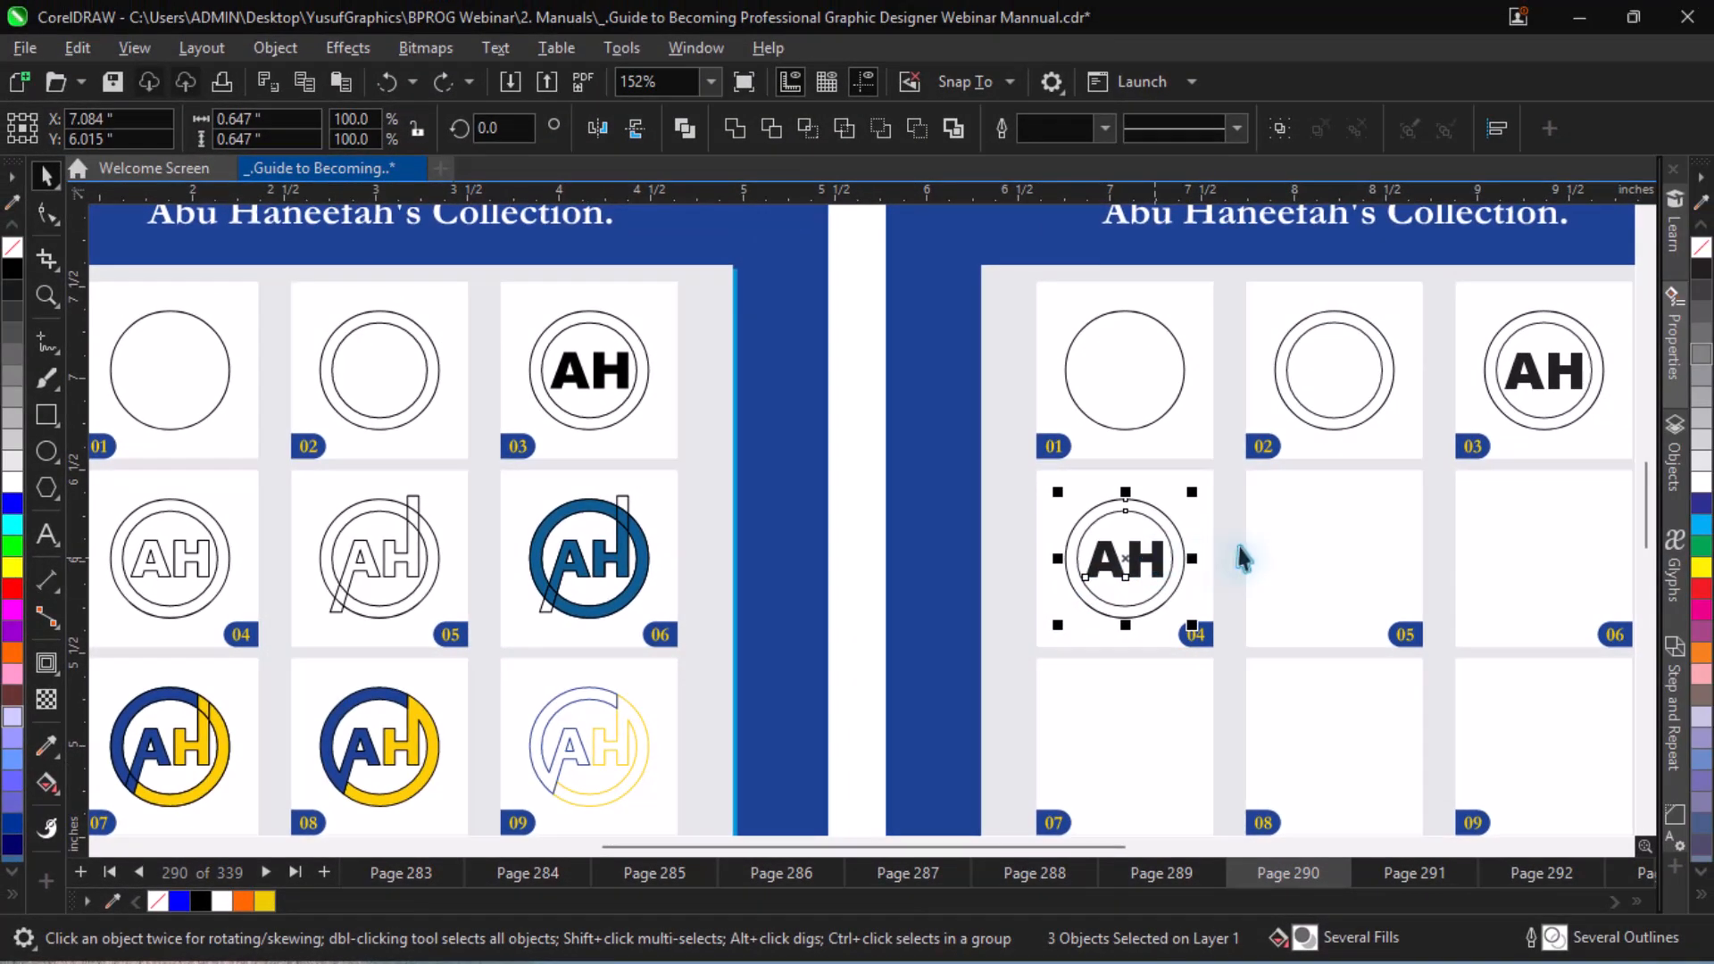
- Use the Attributes Eyedropper to copy the inner circle's unfilled, outlined style onto the AH text in box 04
left_click(1237, 546)
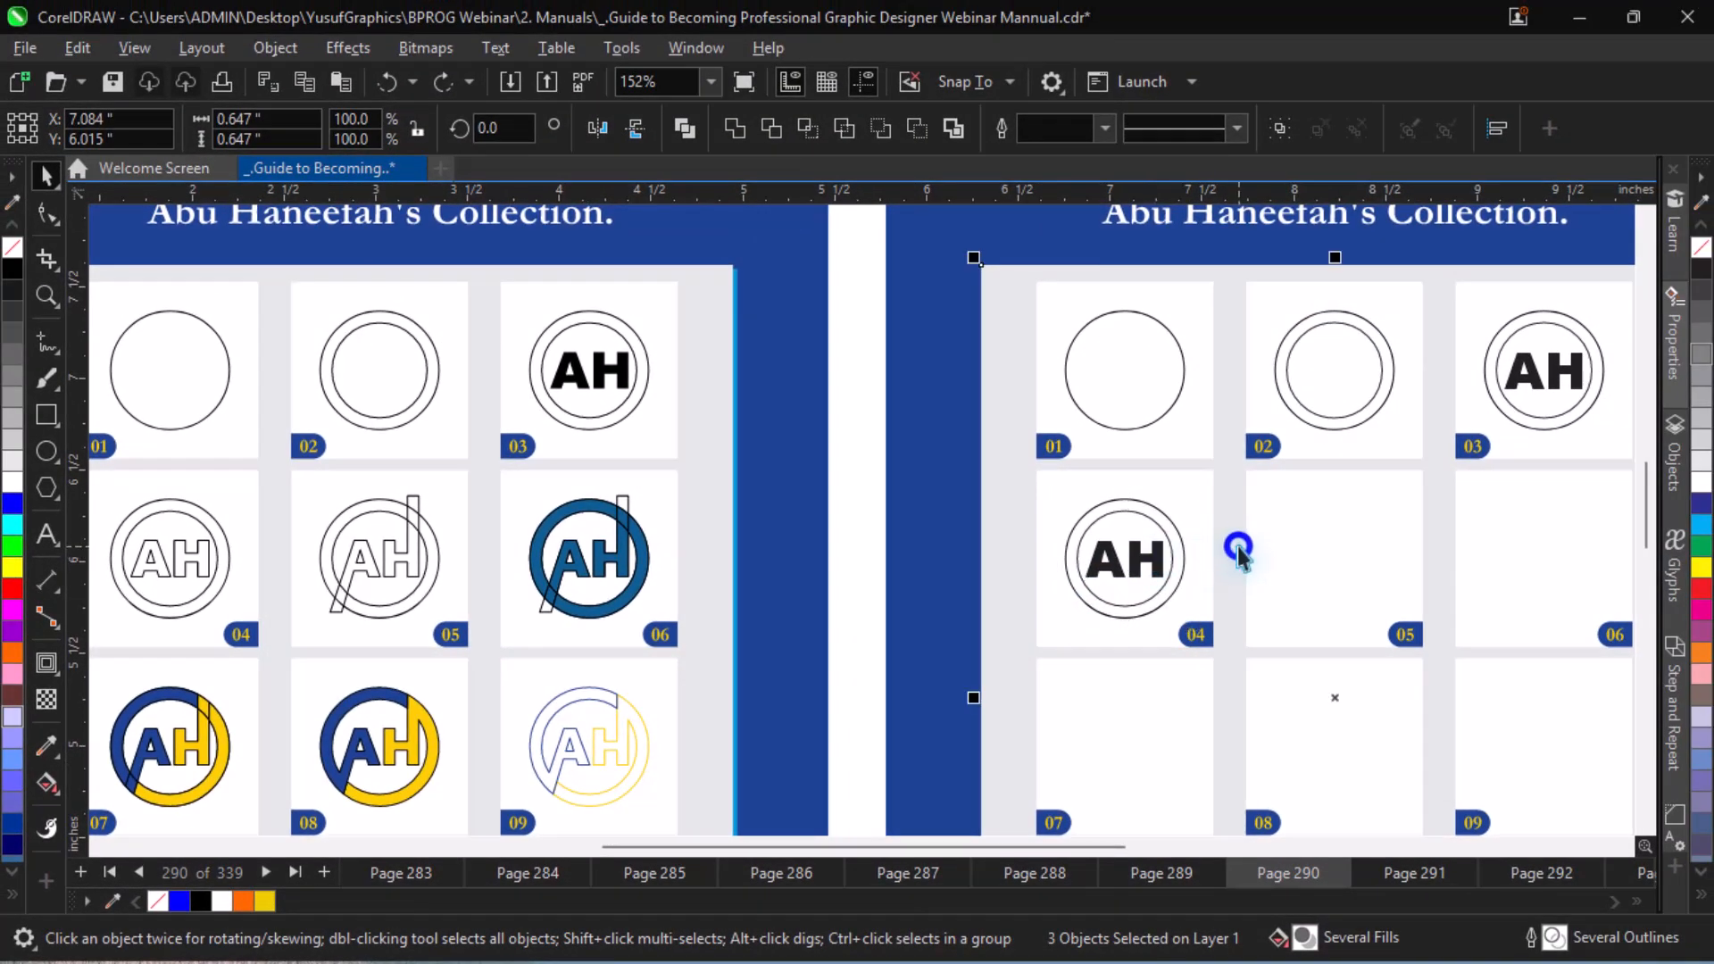
left_click(1167, 535)
left_click(1170, 533)
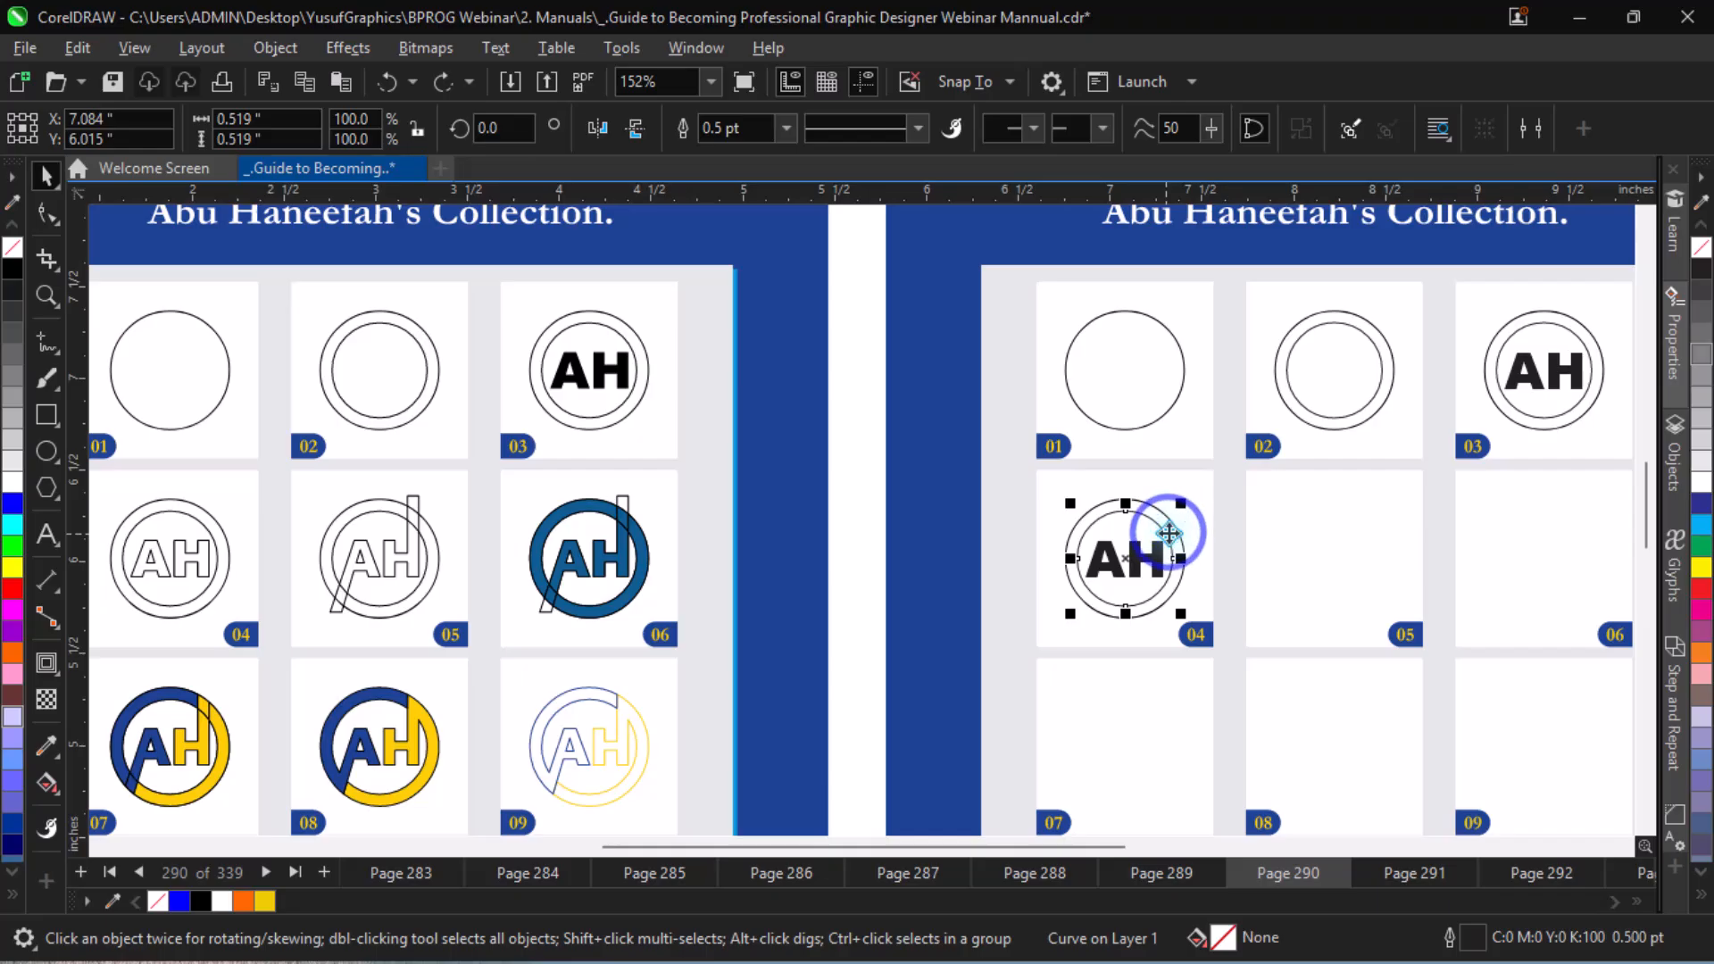
right_click(1169, 533)
left_click(1132, 524)
left_click(1144, 519)
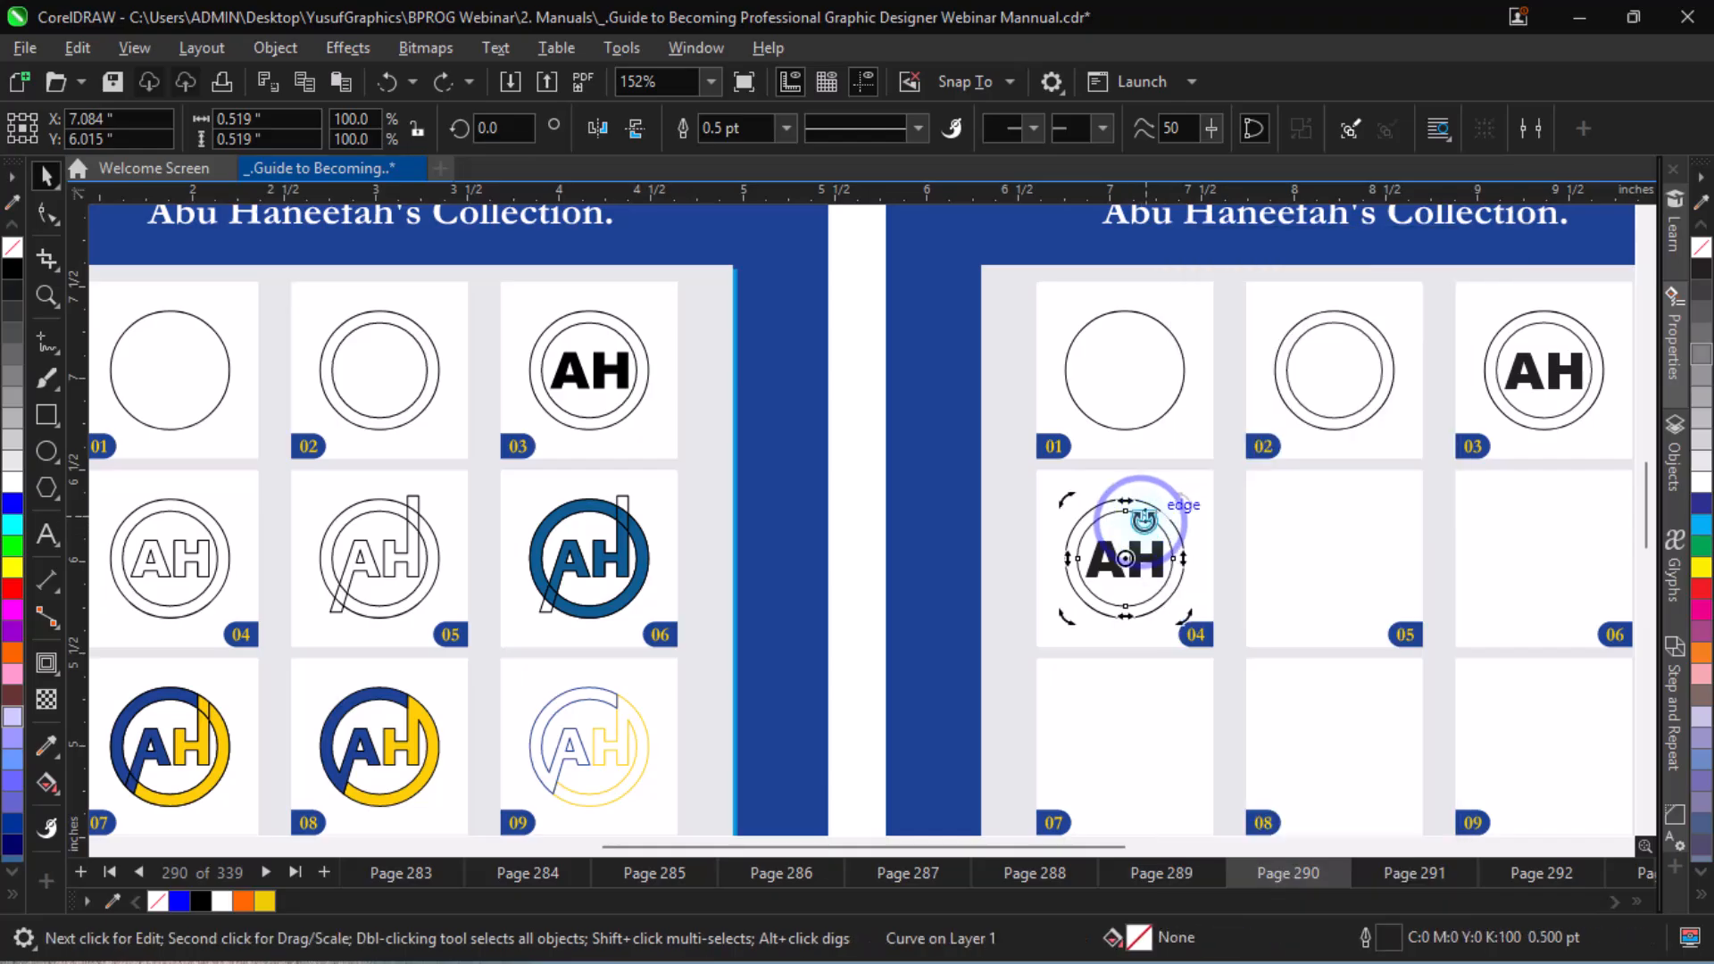
left_click(1138, 514)
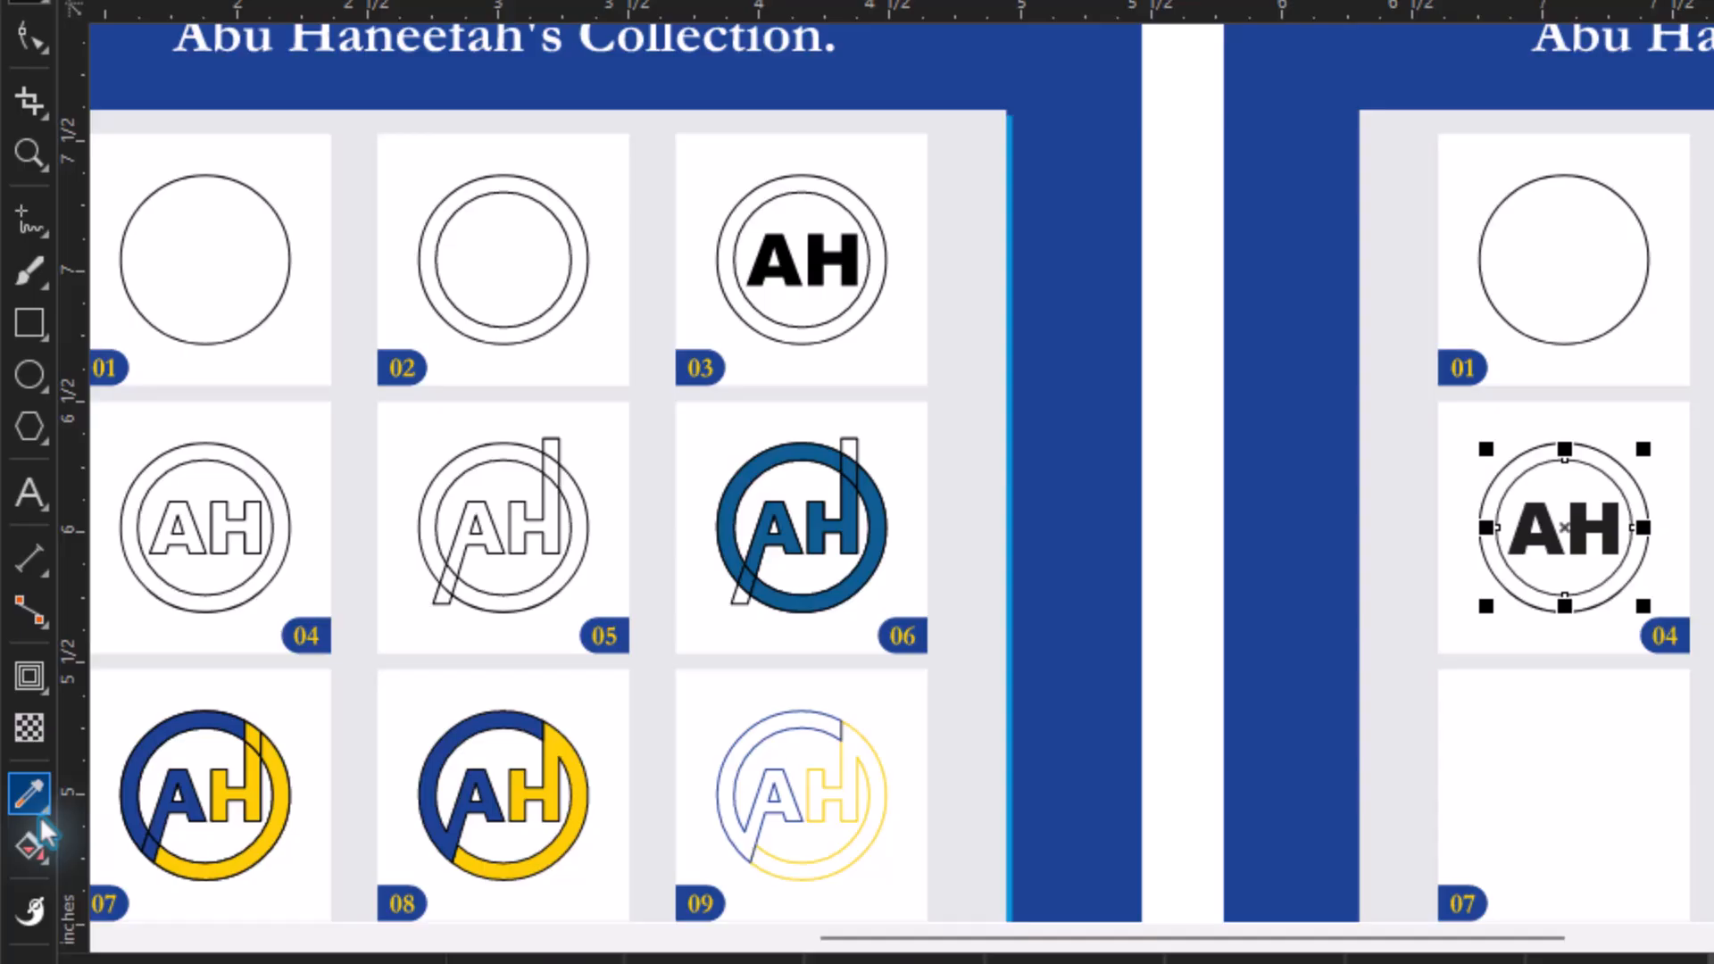
left_click(48, 752)
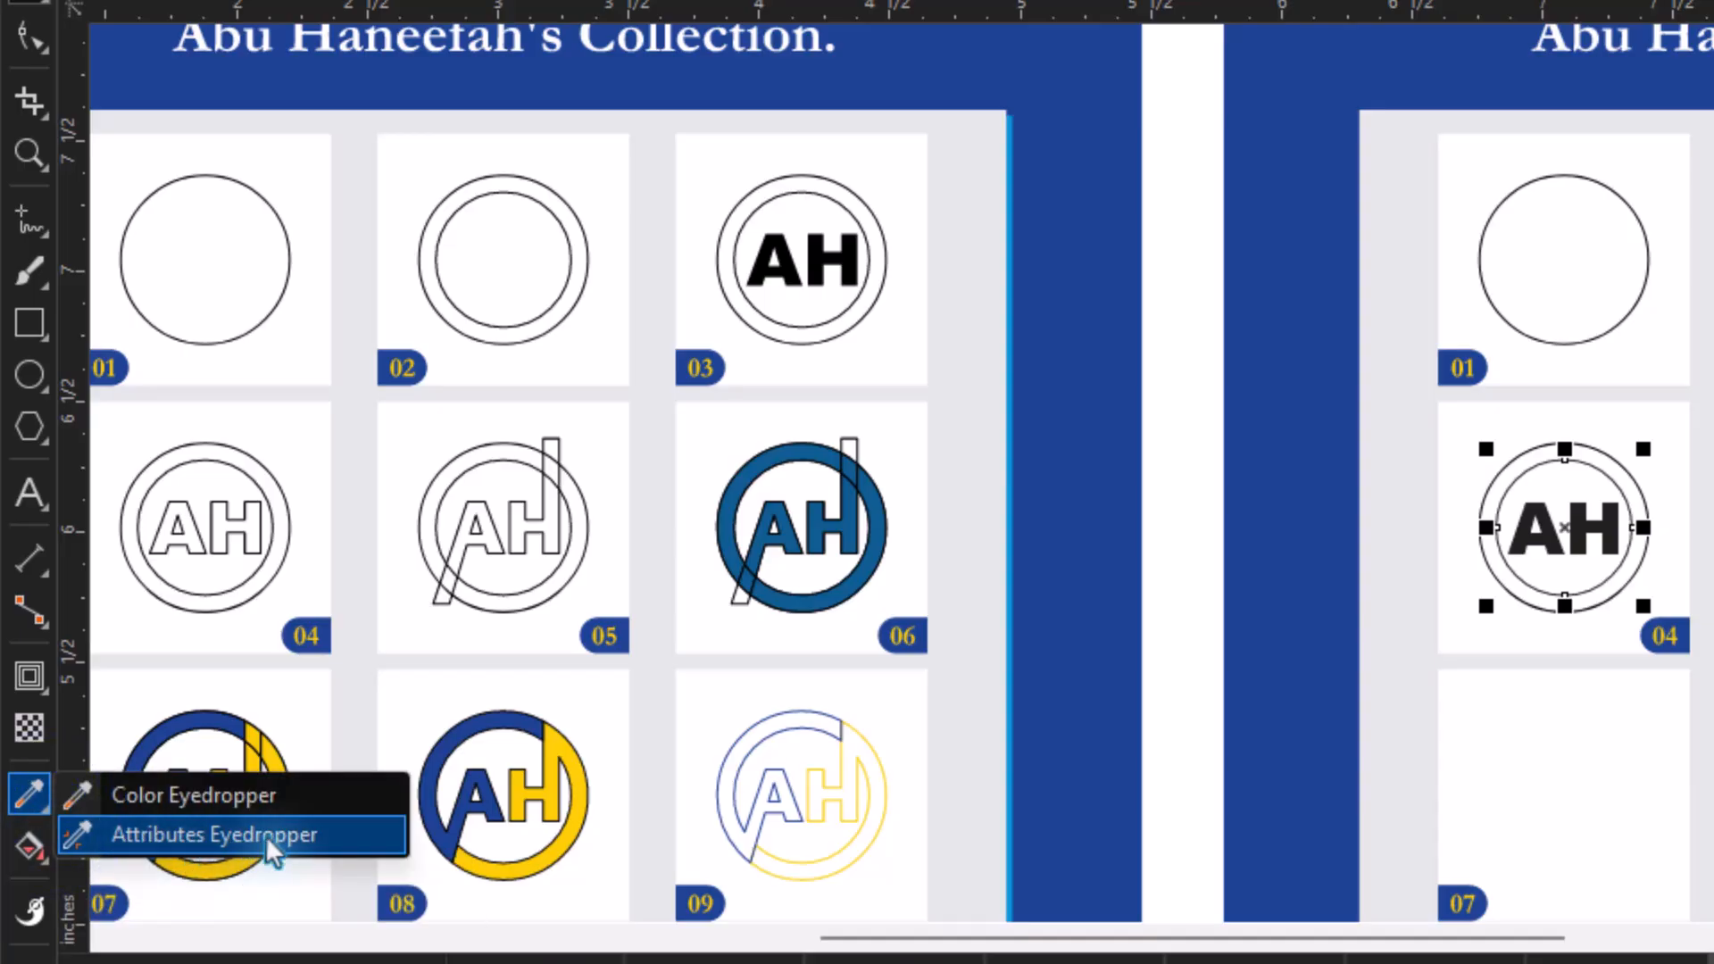
left_click(290, 836)
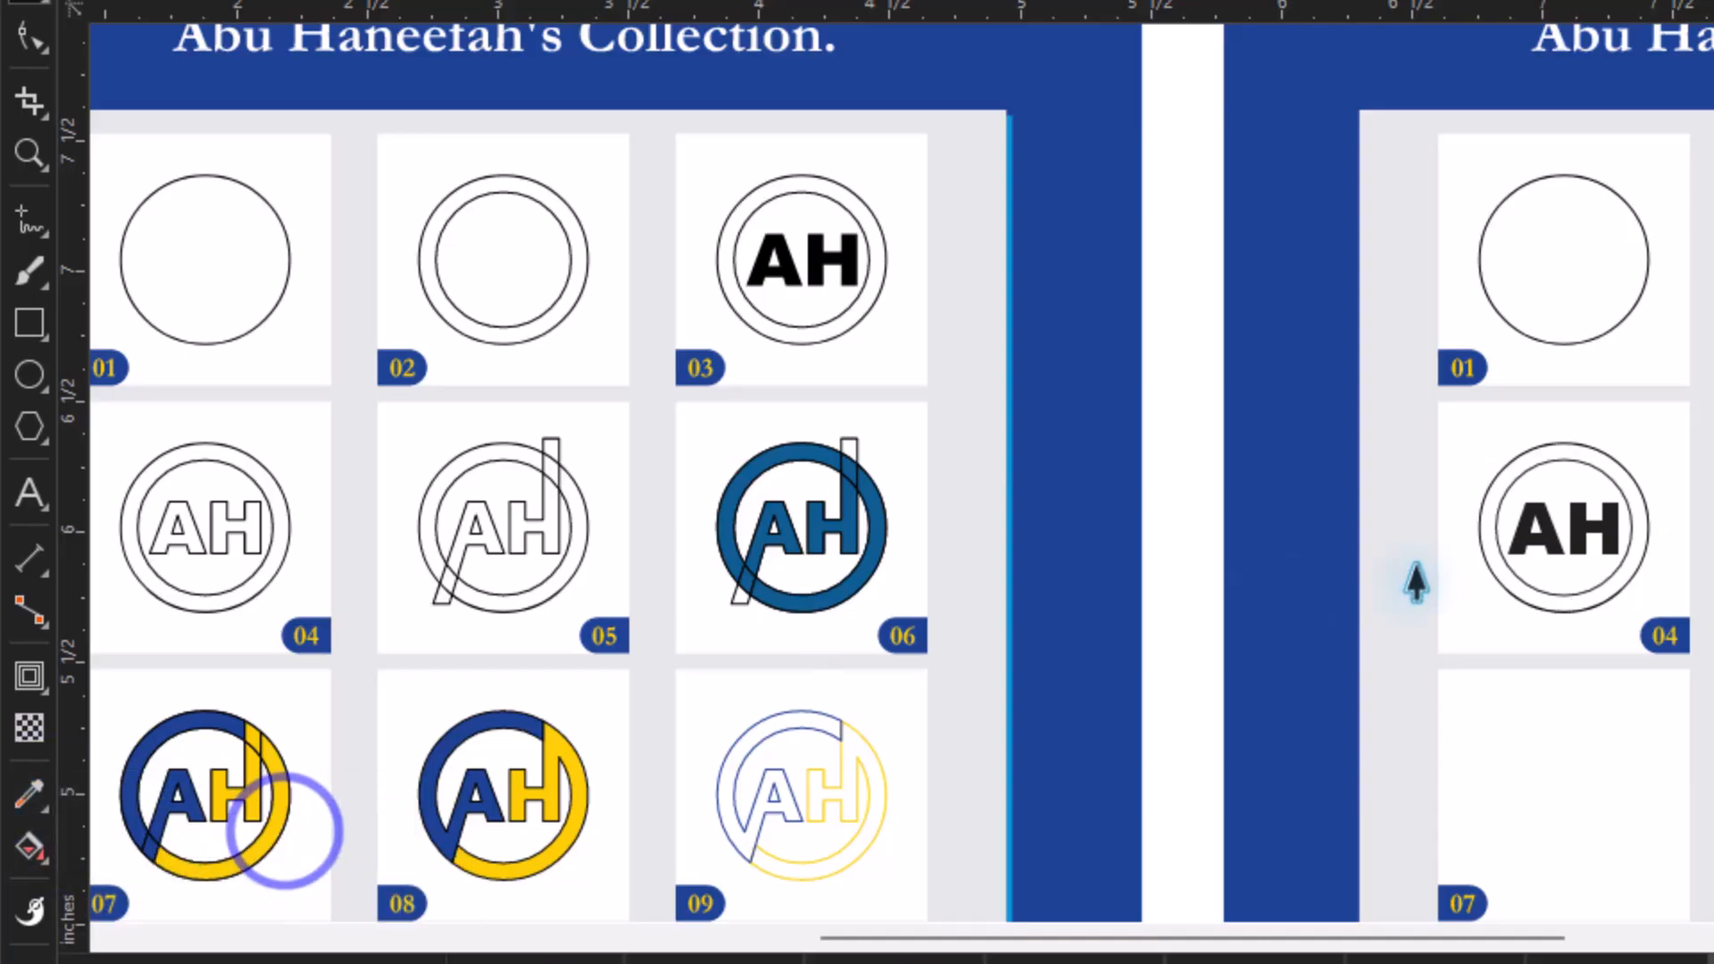
left_click(1629, 500)
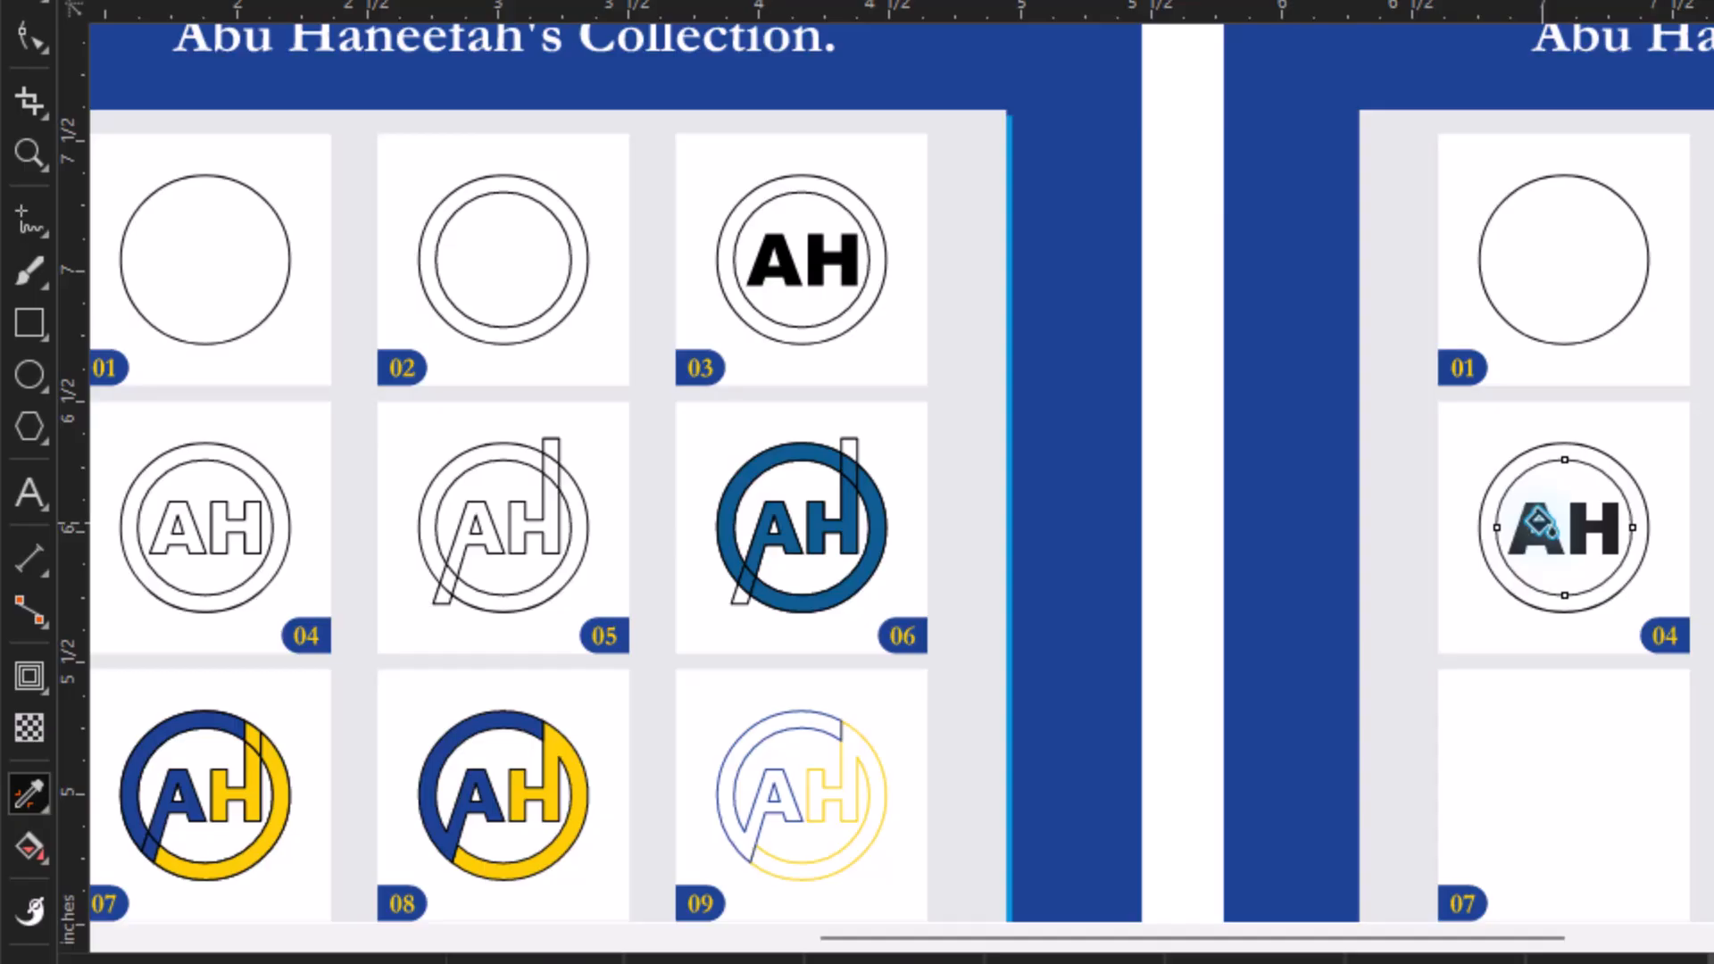
left_click(1535, 524)
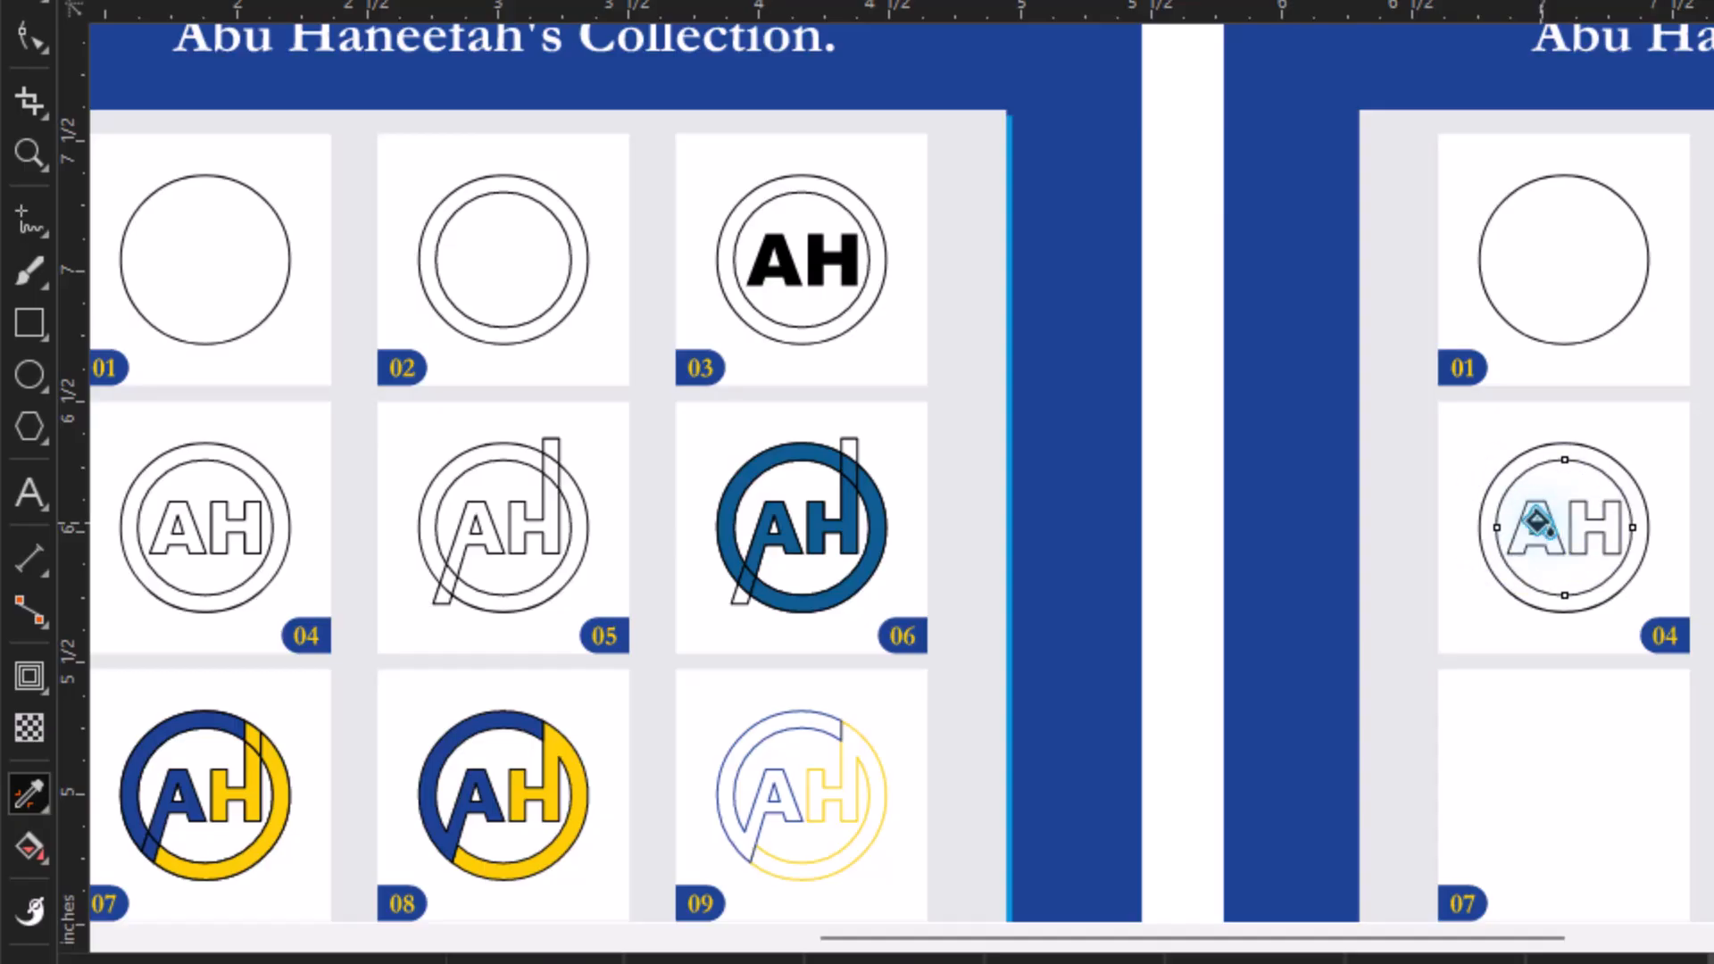
key("space")
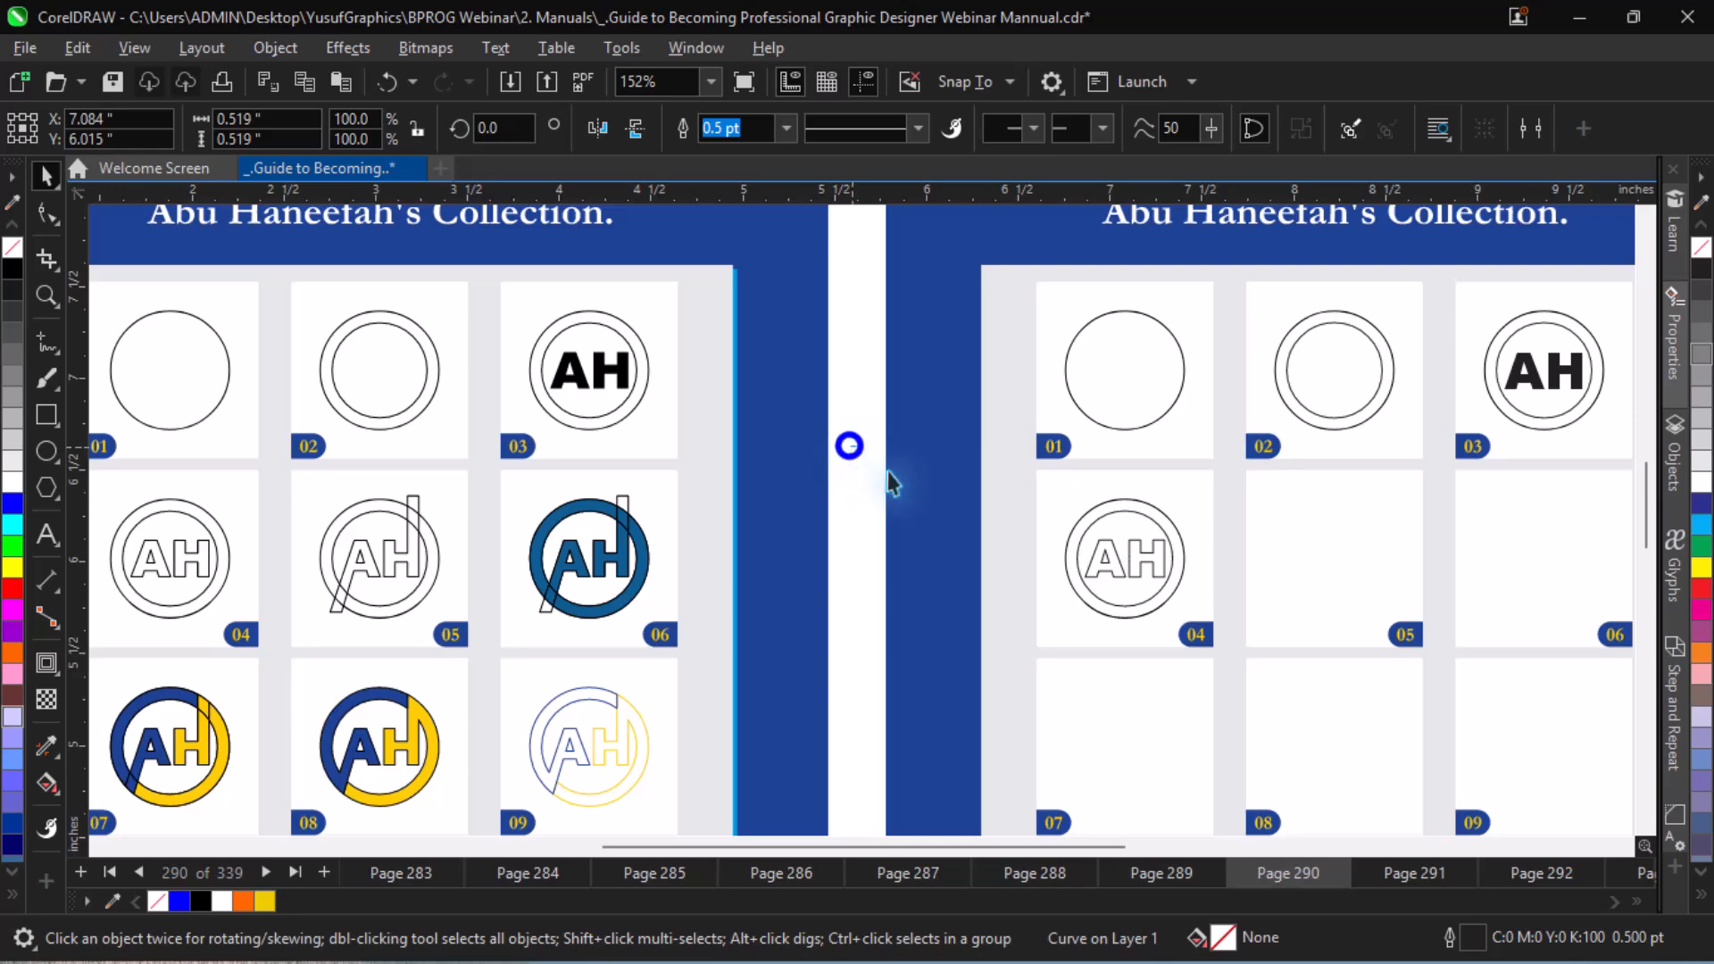
- Copy the outlined logo from box 04 into box 05 and convert the copy's AH text to curves
left_click_drag(848, 445, 1192, 636)
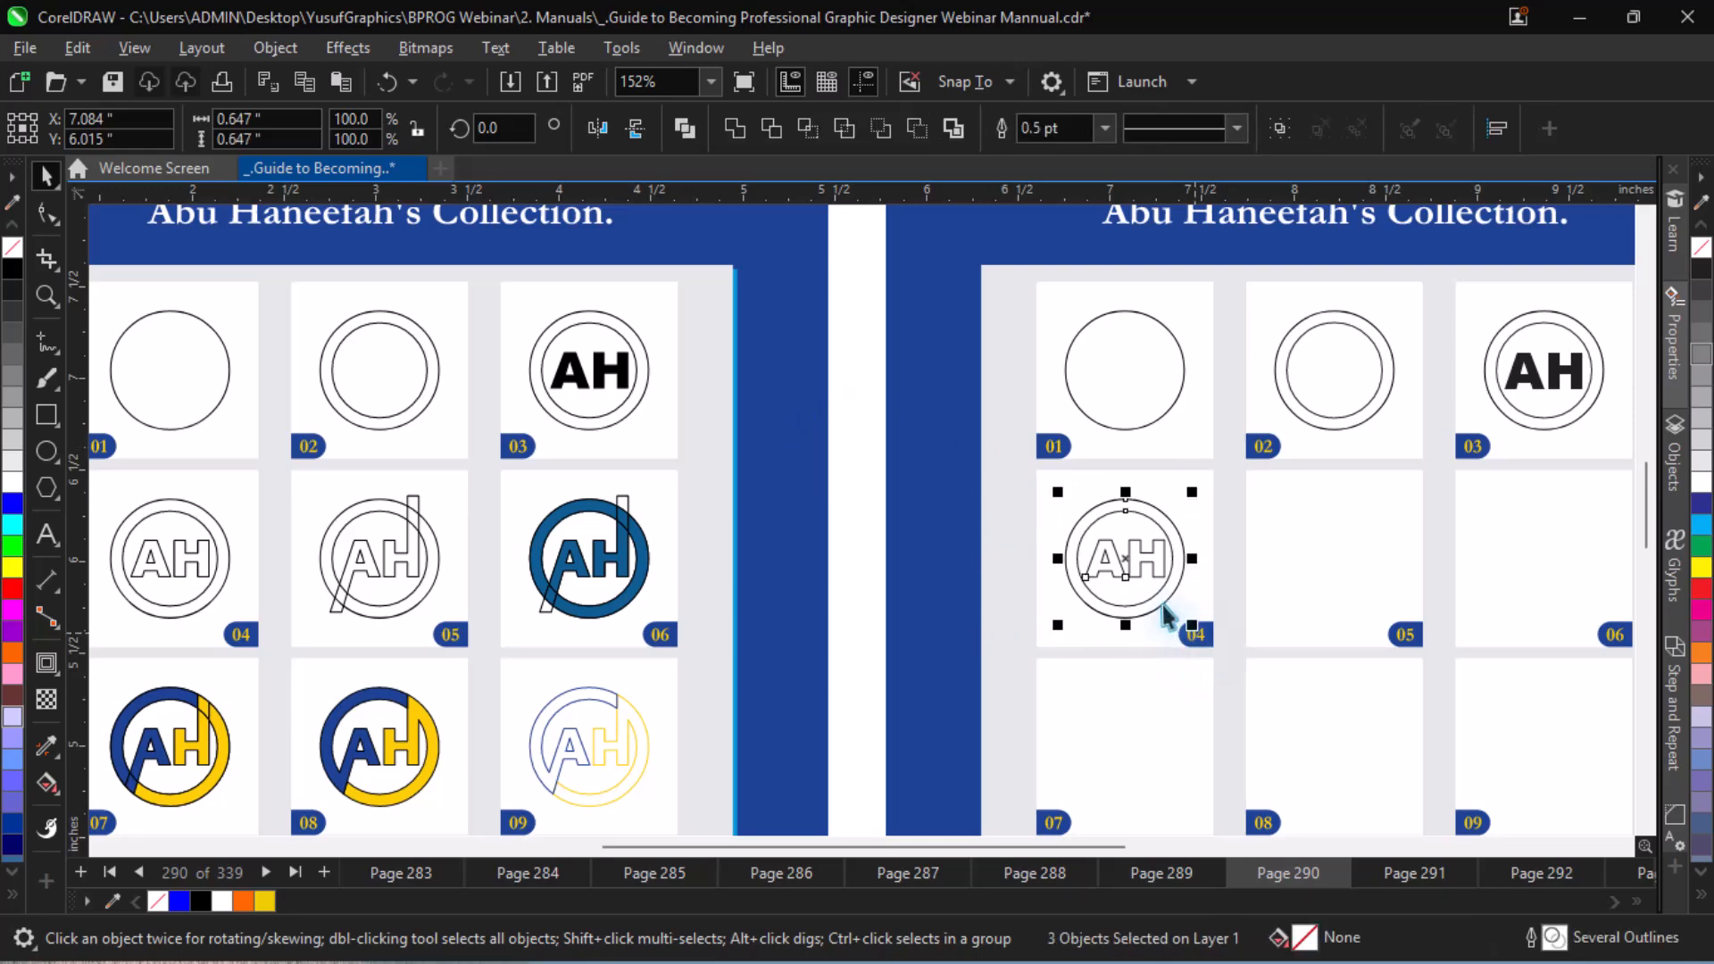
left_click_drag(1132, 564, 1336, 557)
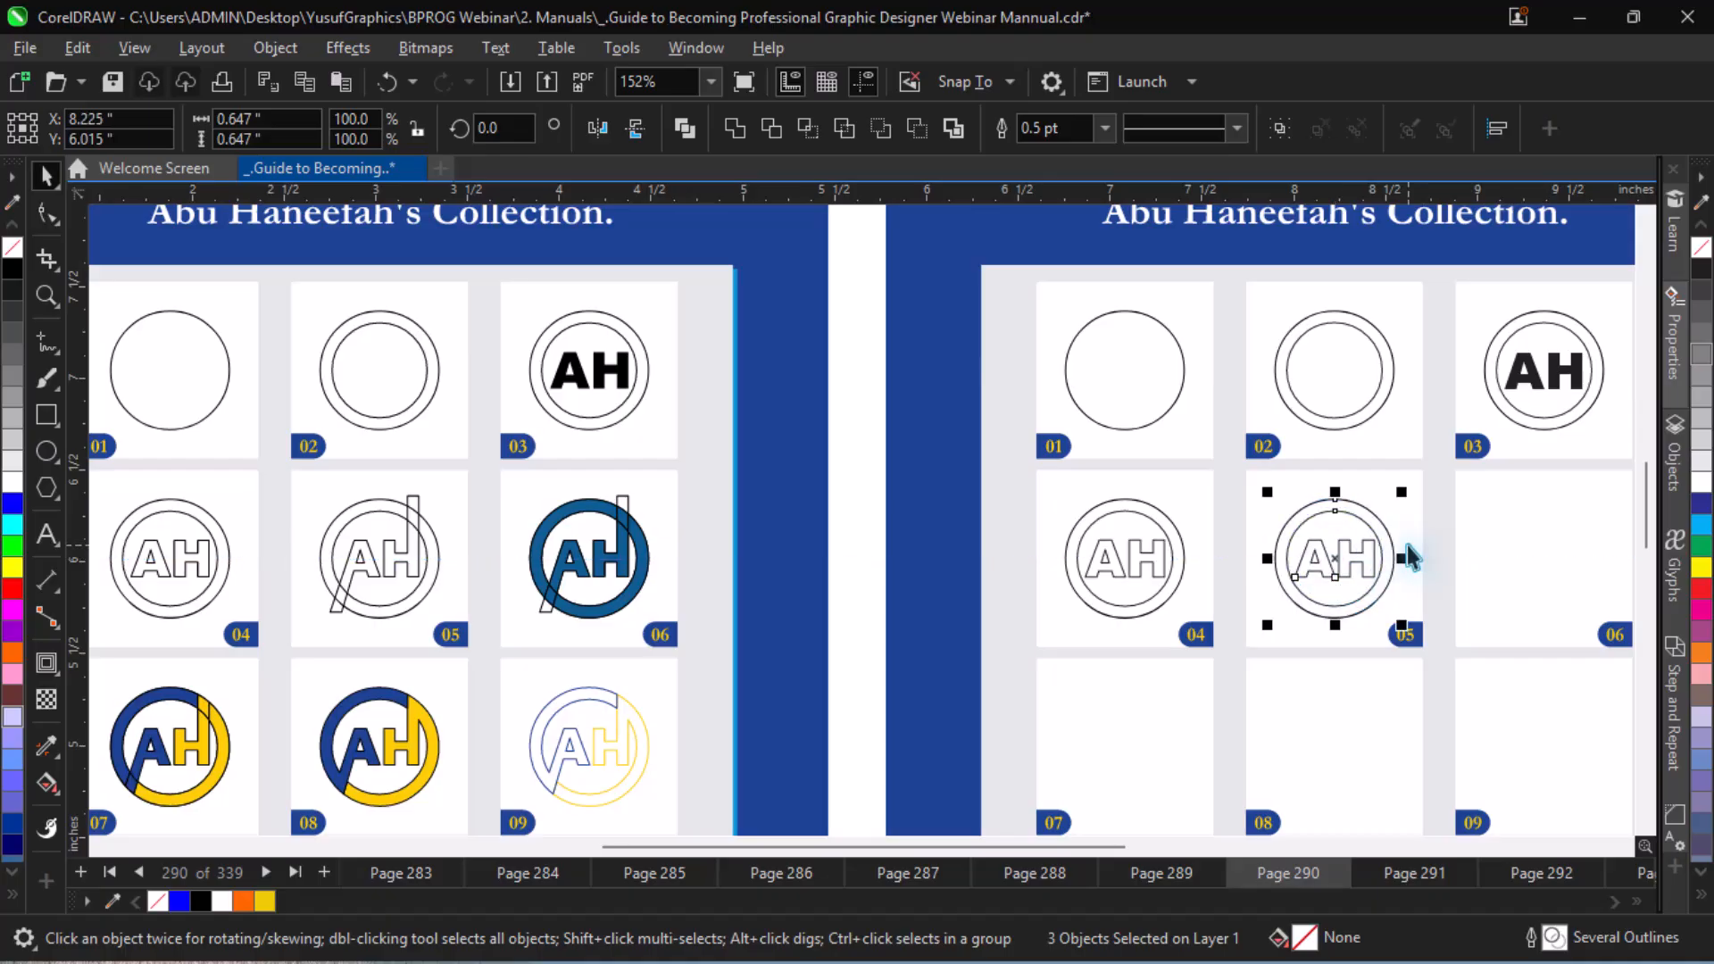
left_click(1367, 550)
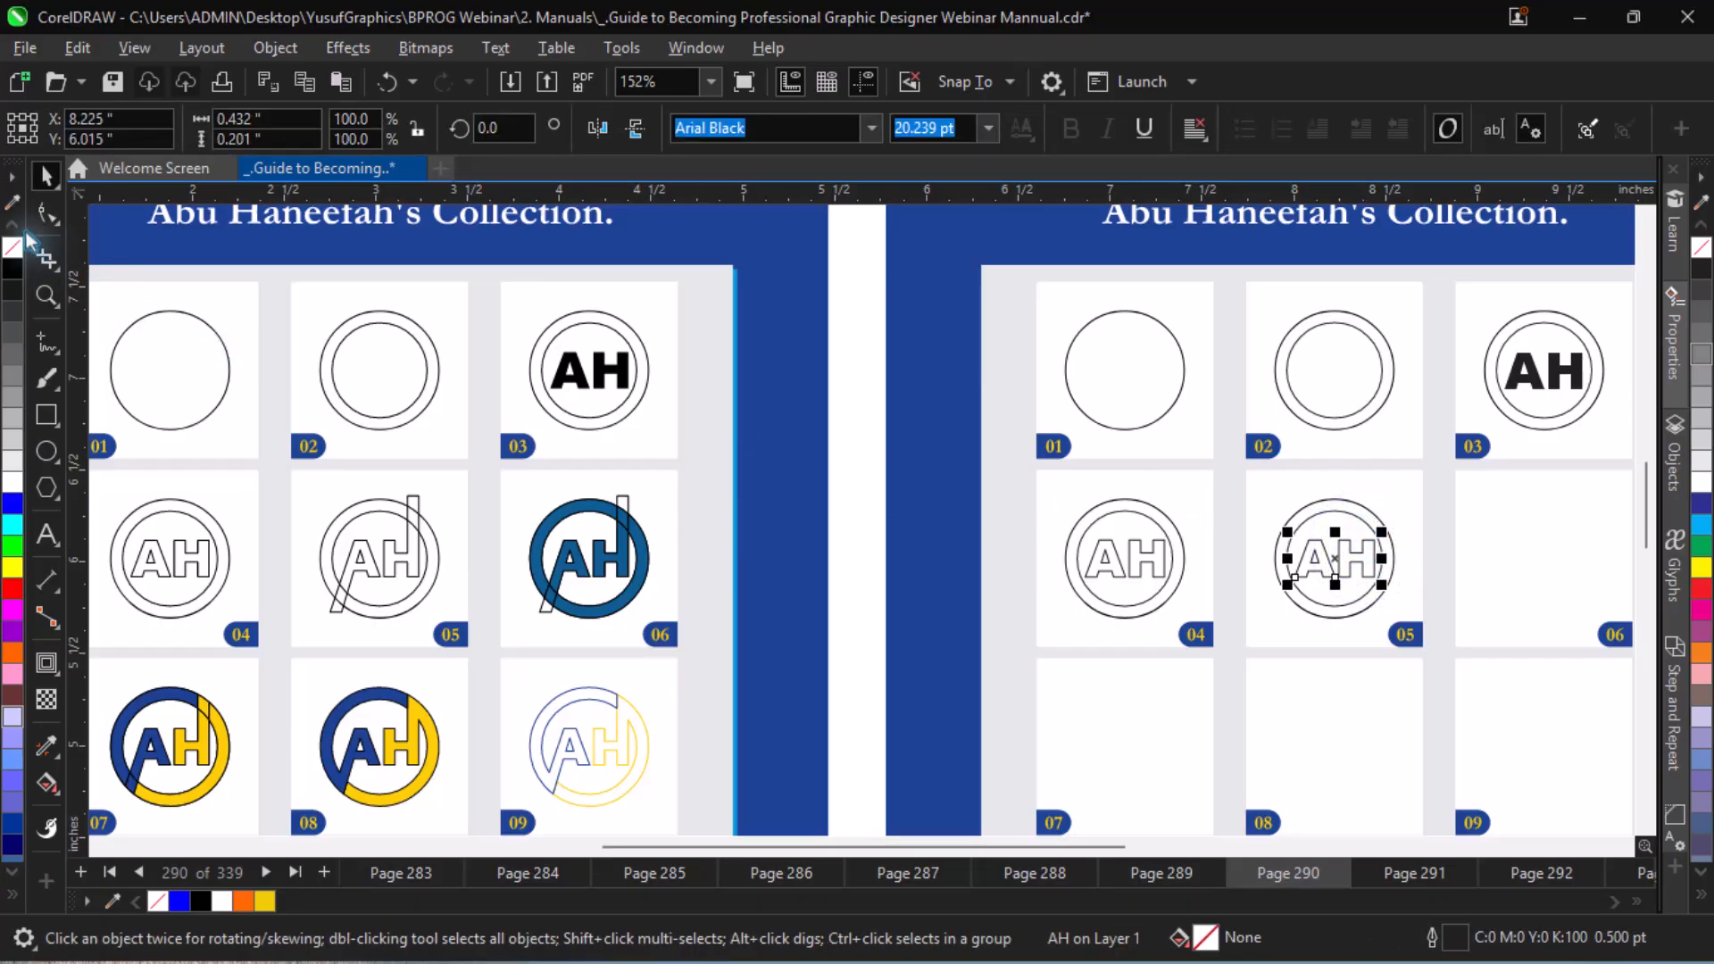
key("ctrl+q")
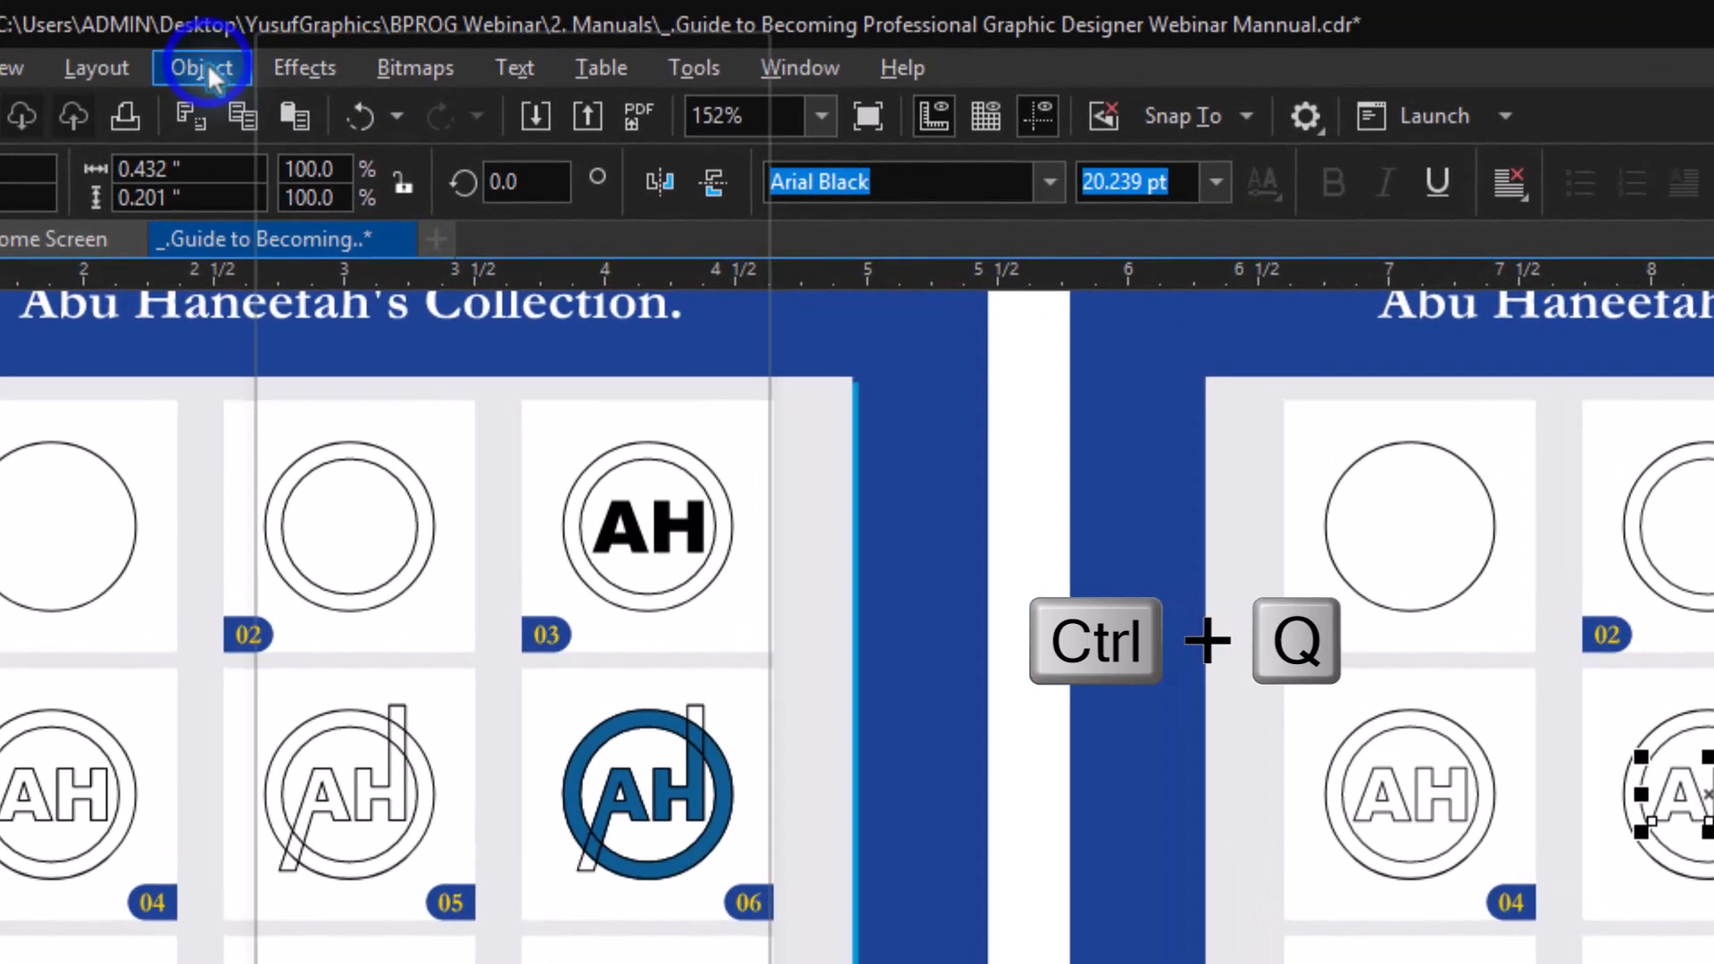
left_click(206, 67)
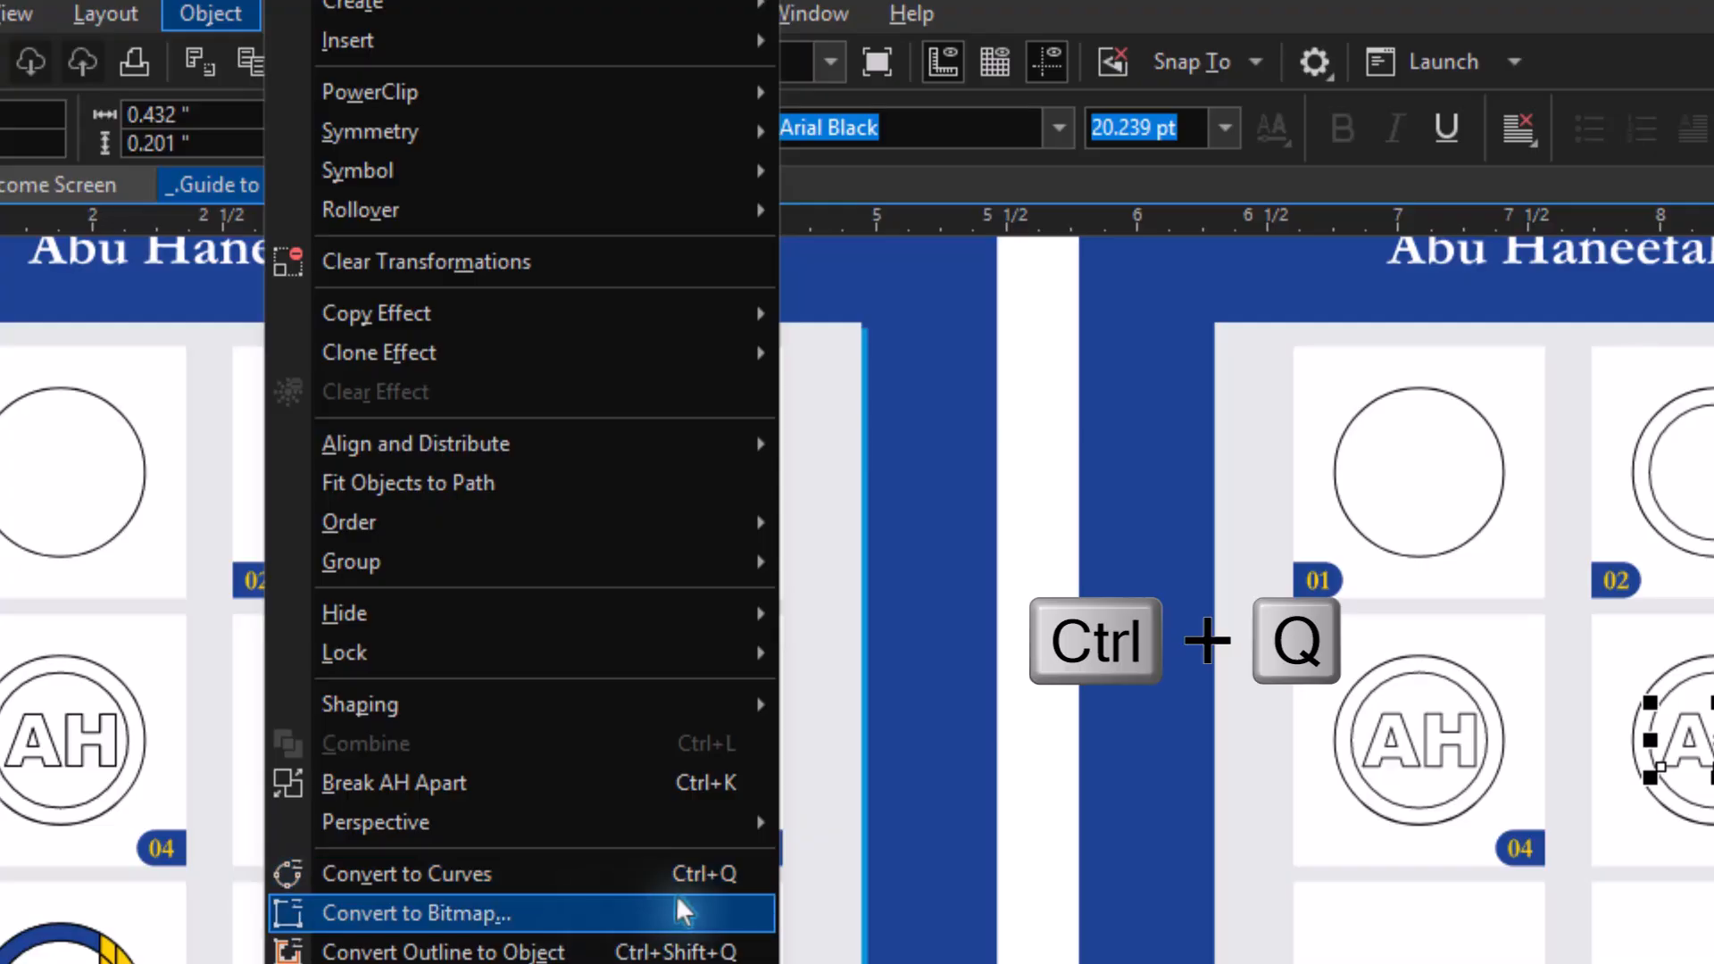
left_click(517, 879)
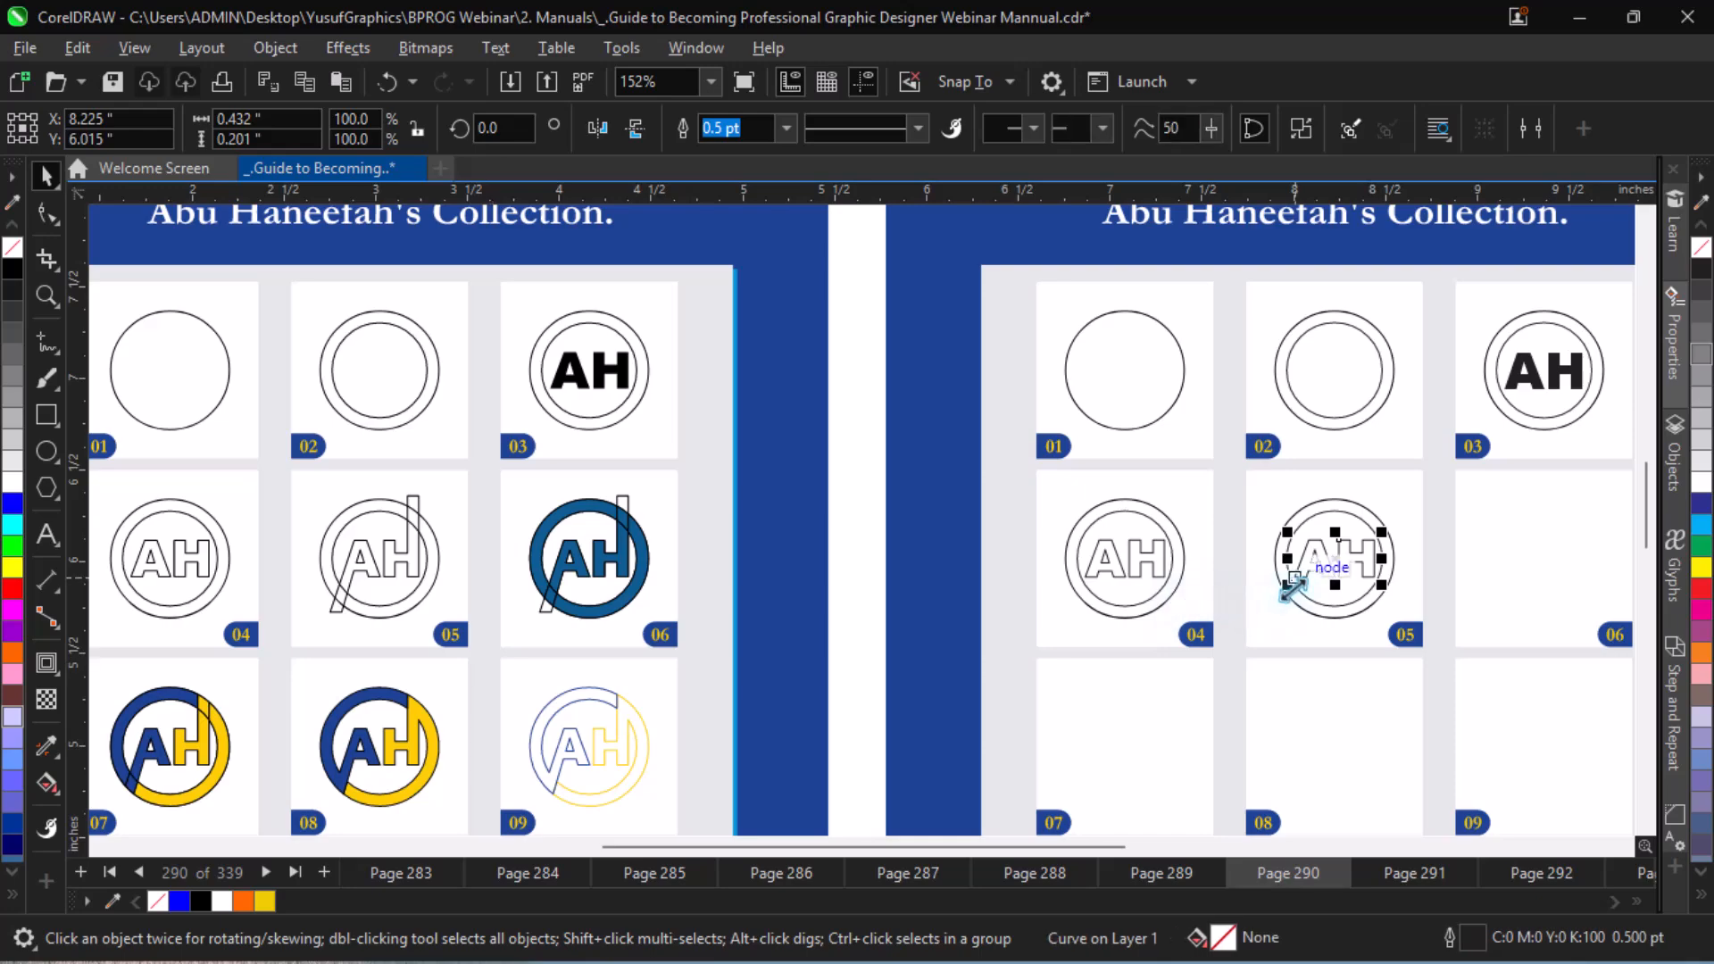
- In box 05, extend the H's right stem upward and the A's left leg diagonally downward past the outer circle by moving their end nodes
left_click(1435, 579)
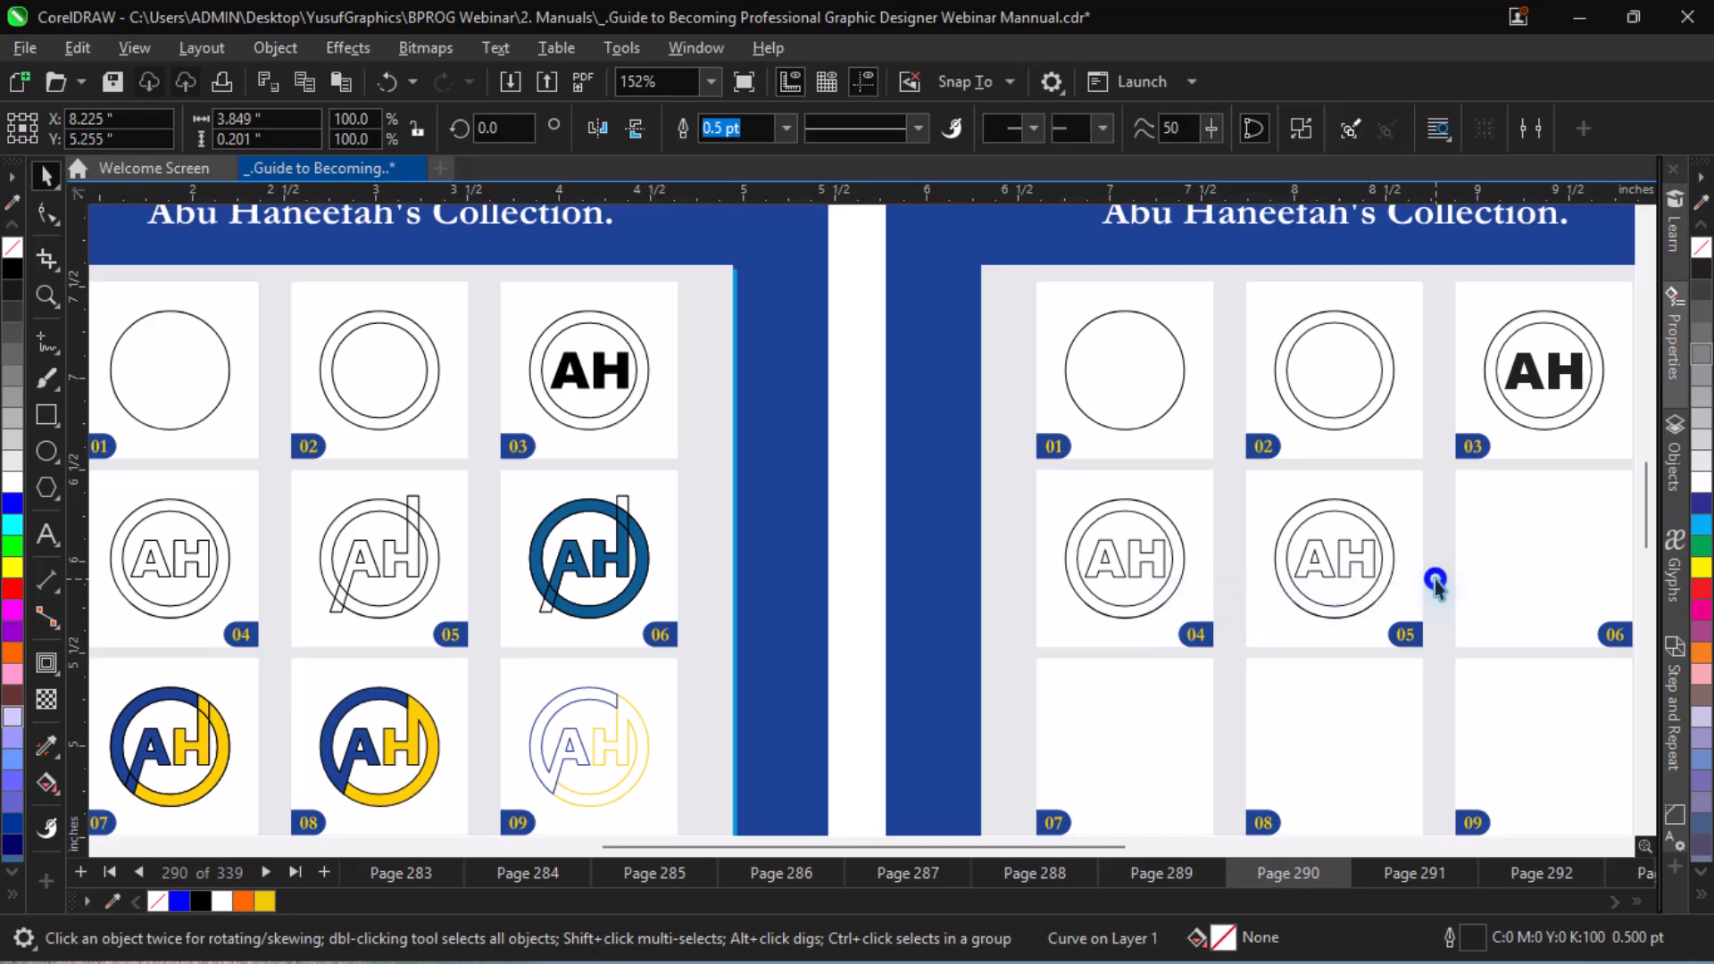
left_click(1335, 557)
left_click(1352, 559)
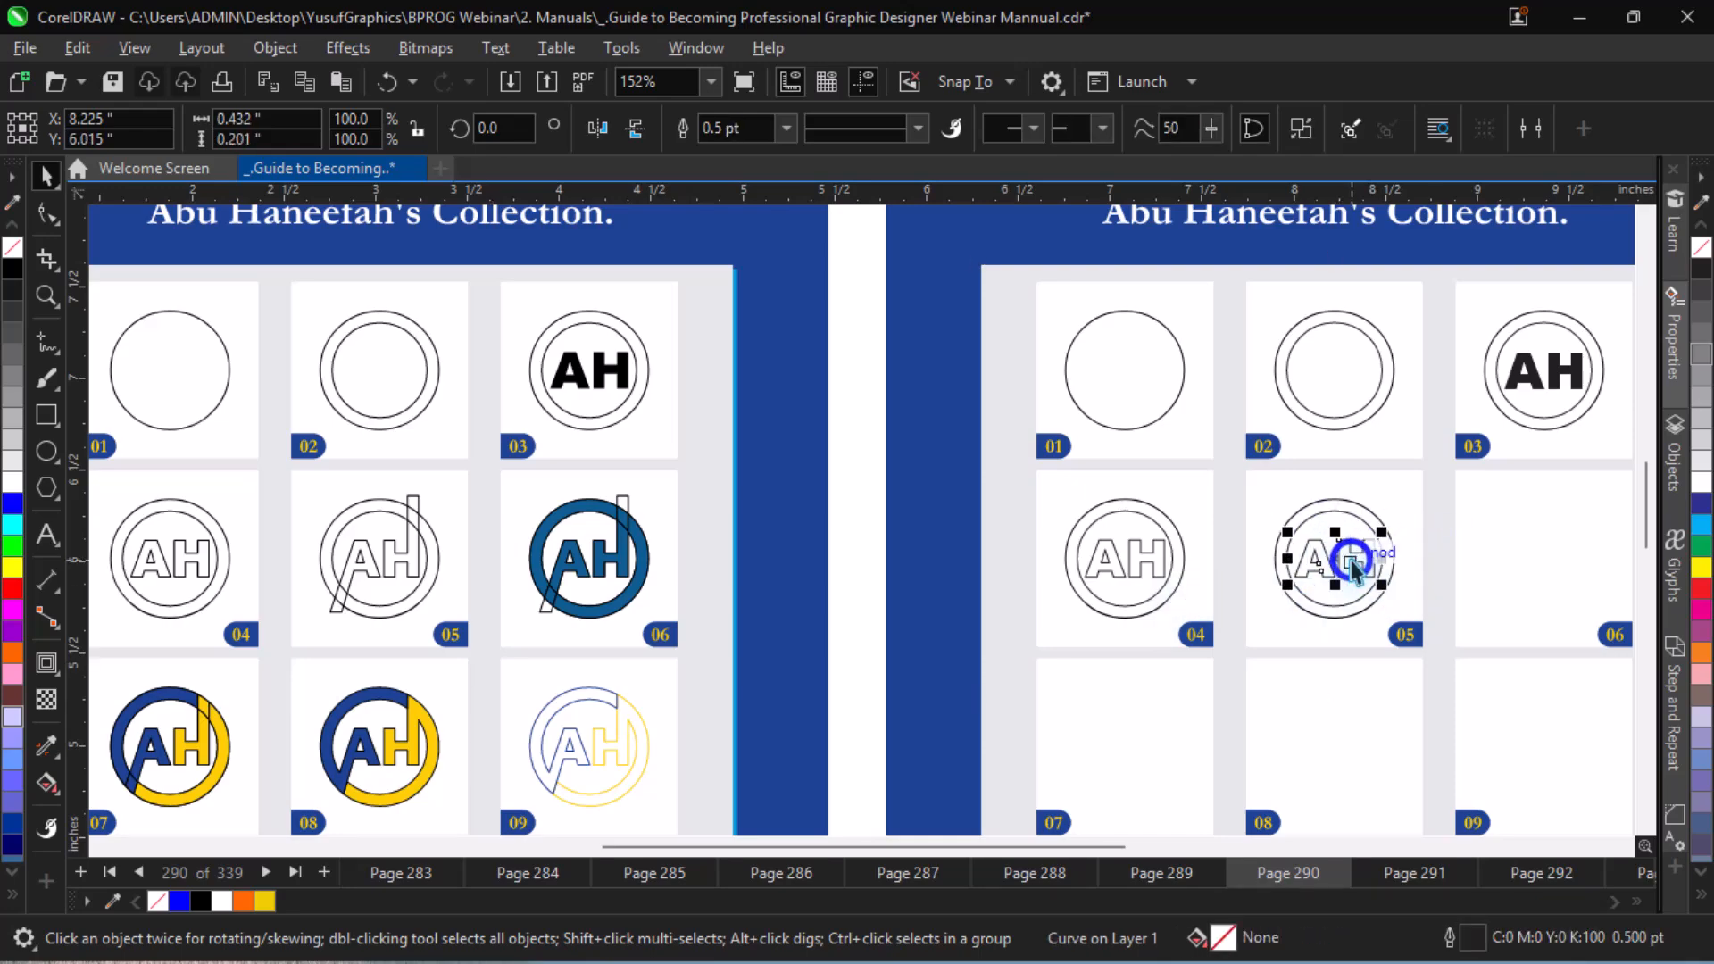
left_click(1352, 559)
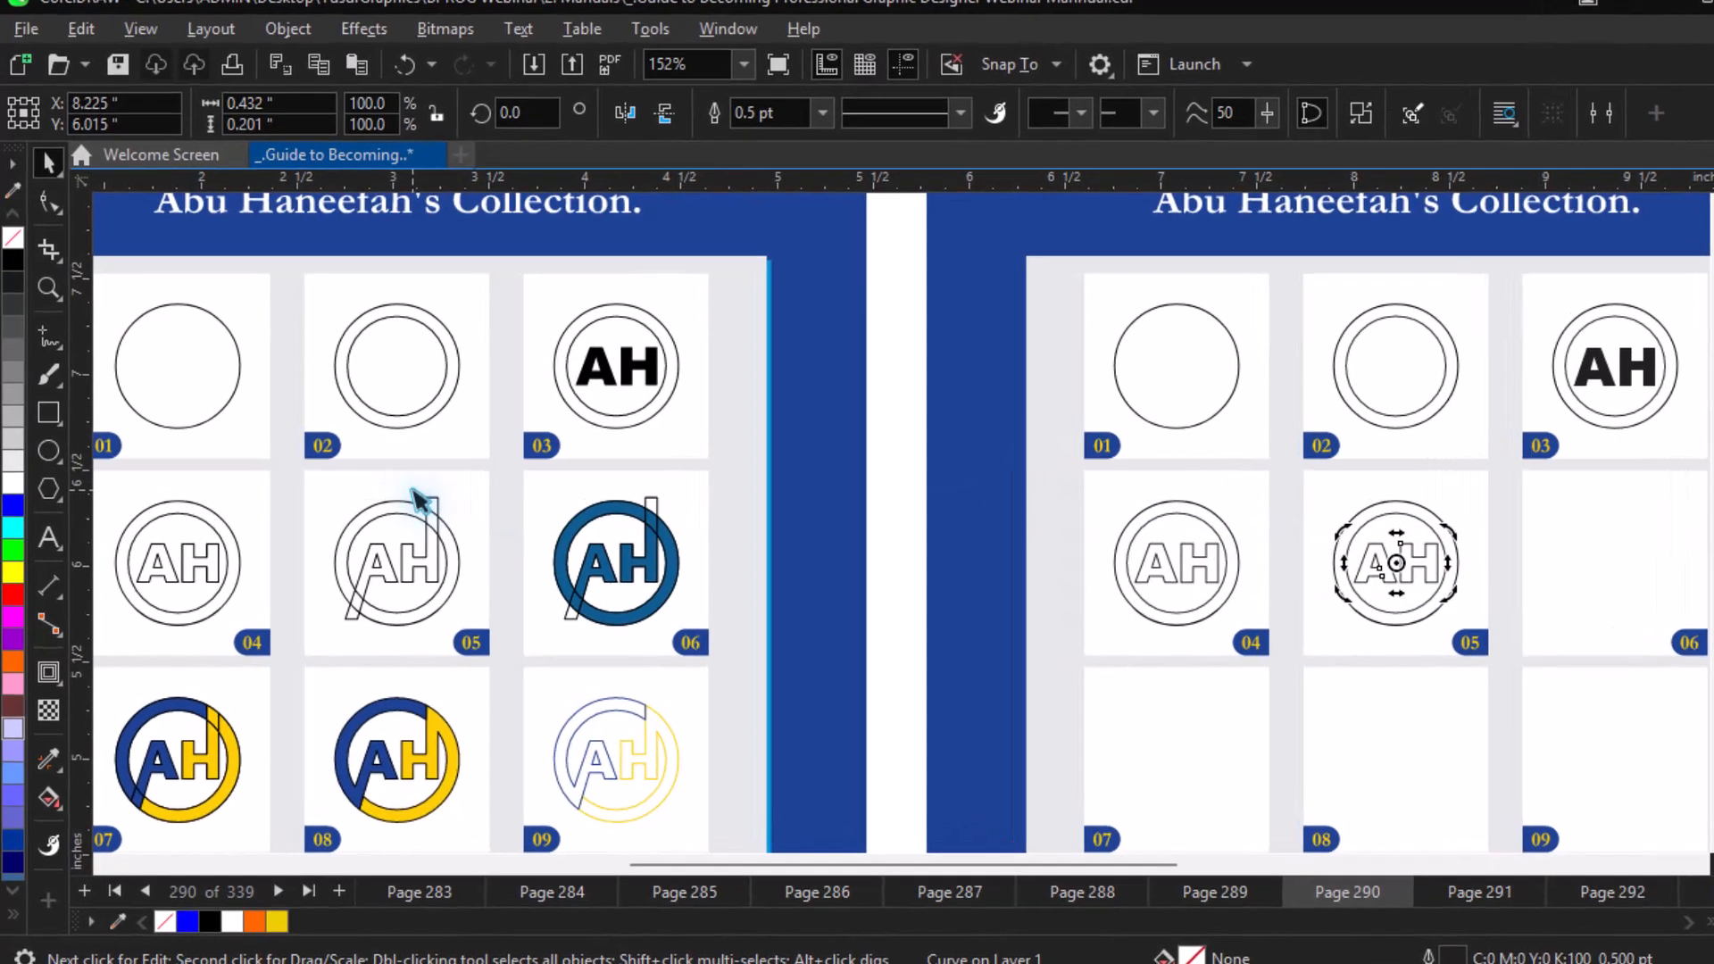
key("F10")
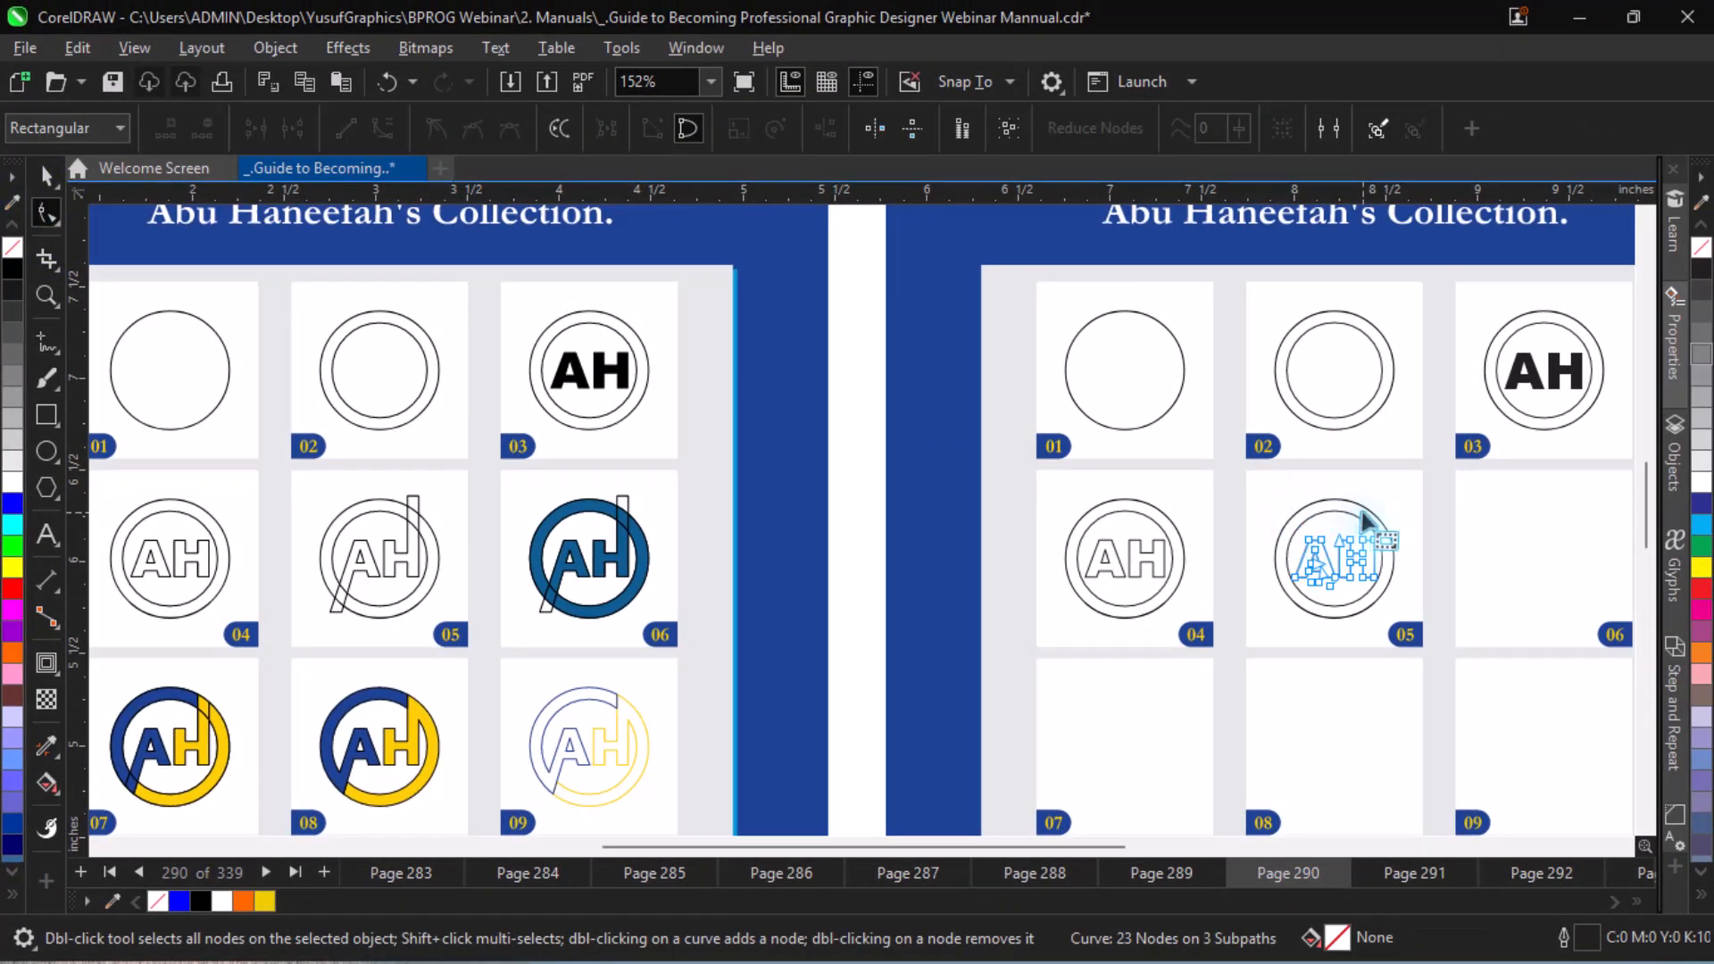
key("z")
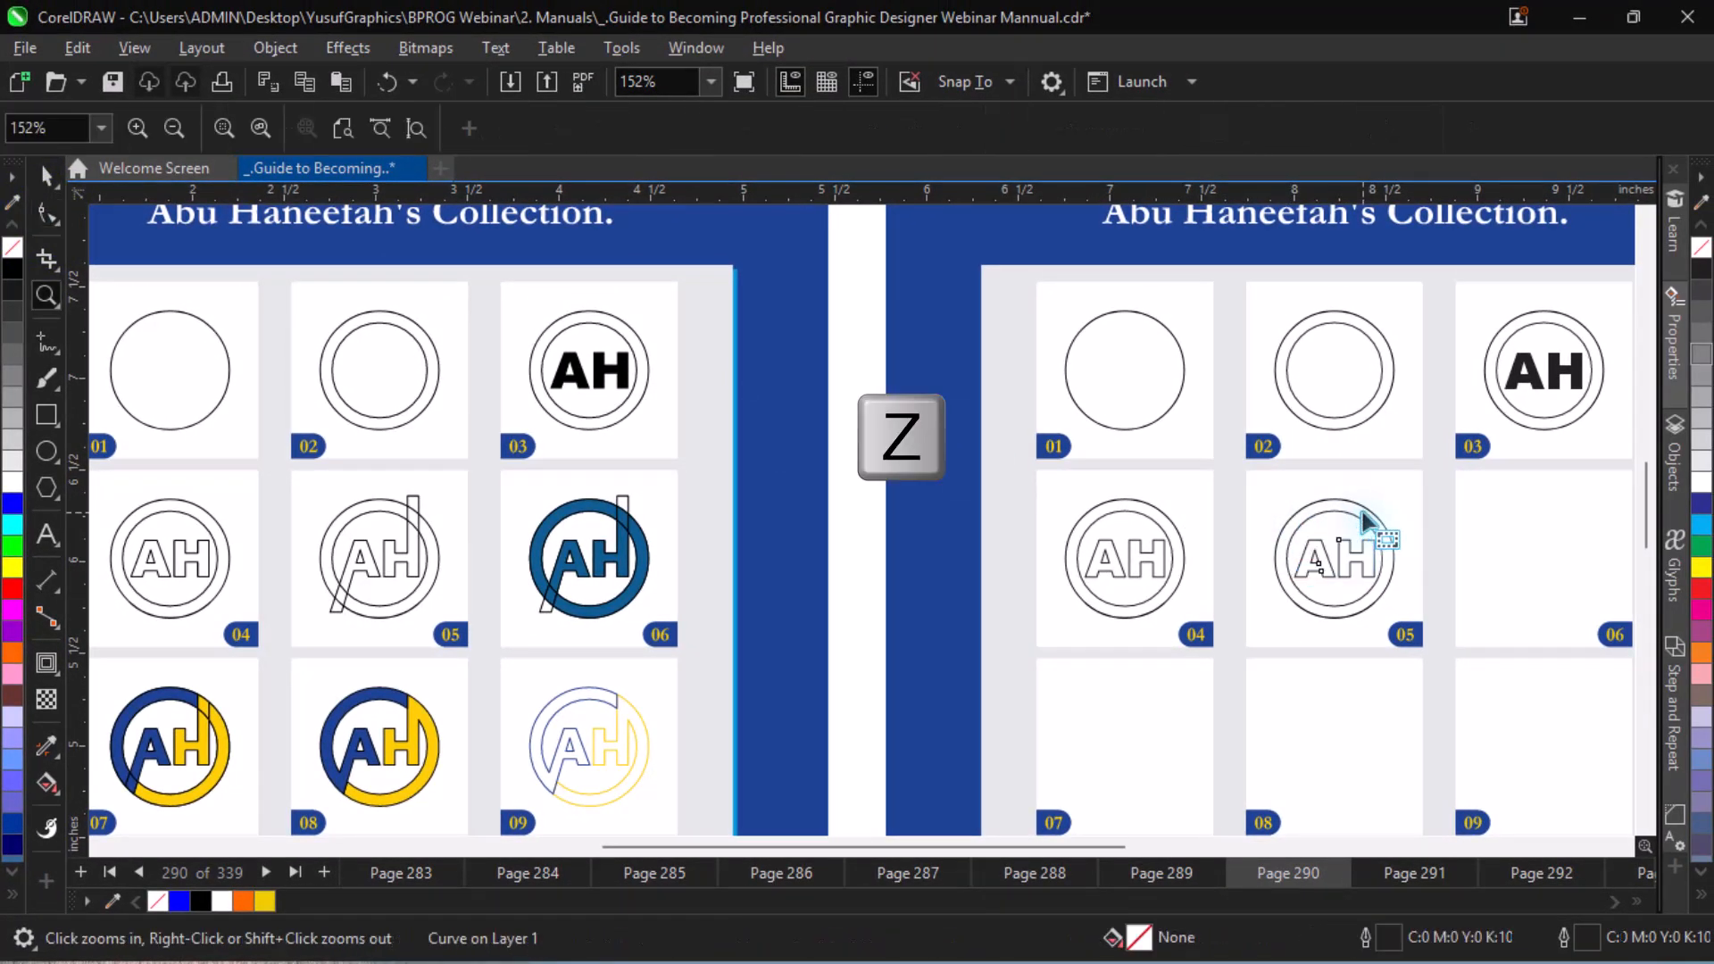
left_click_drag(1240, 475, 1455, 645)
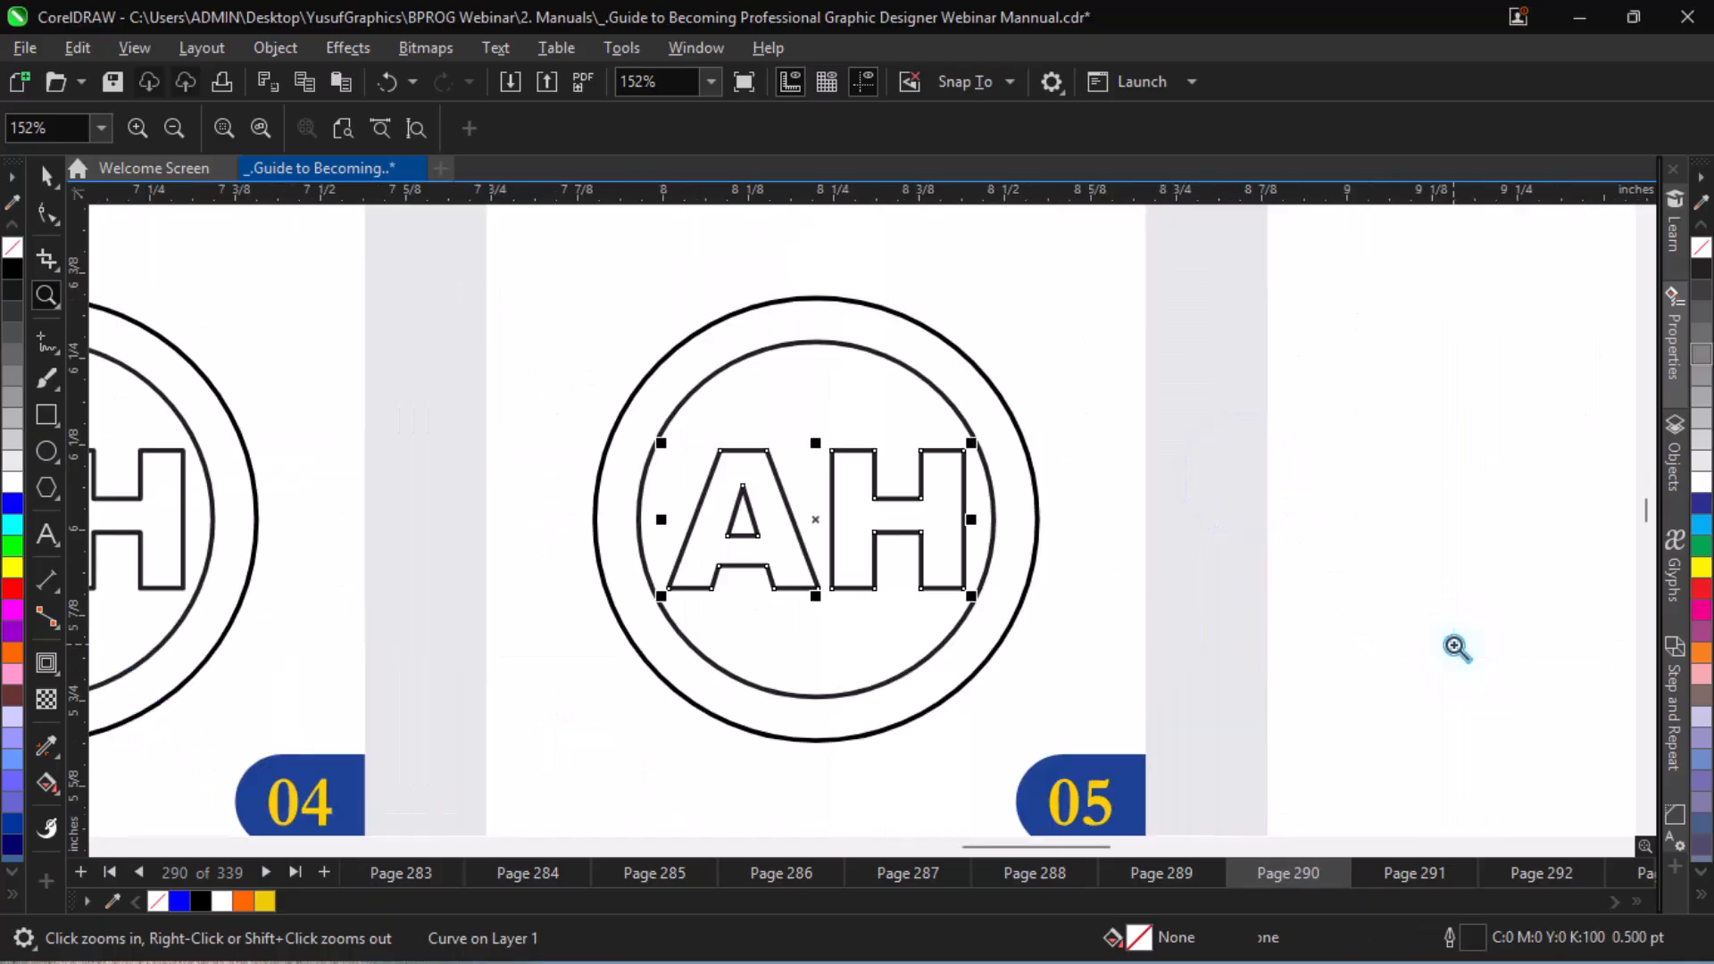
key("space")
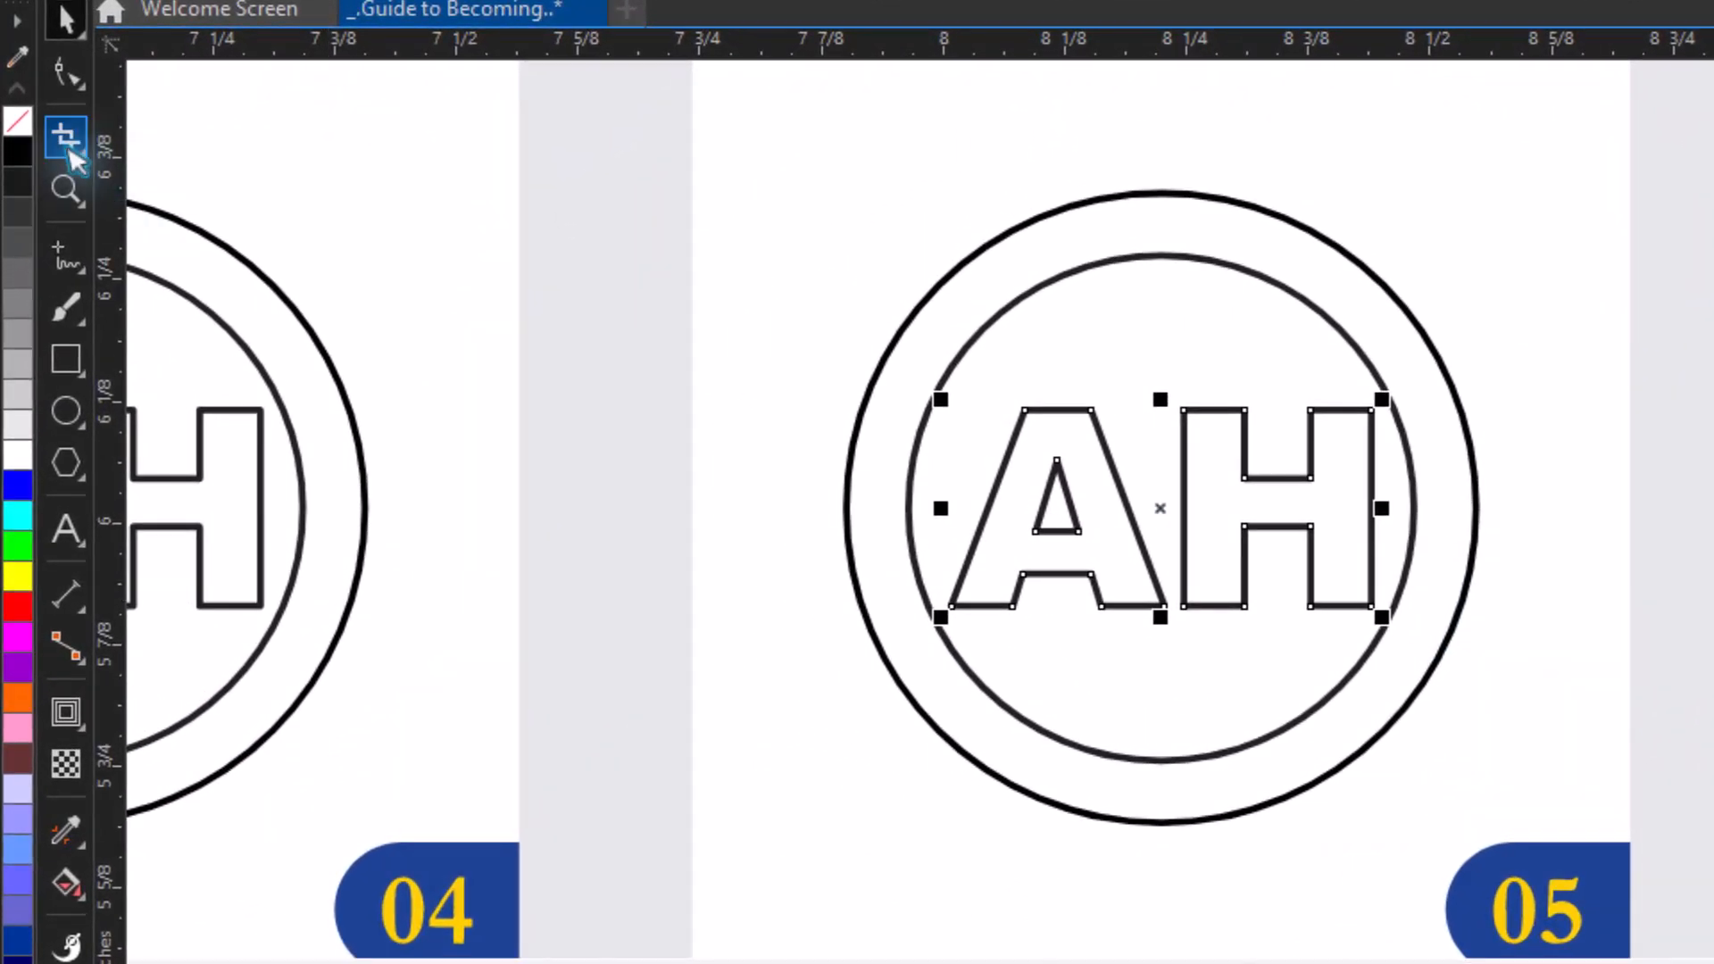
key("F10")
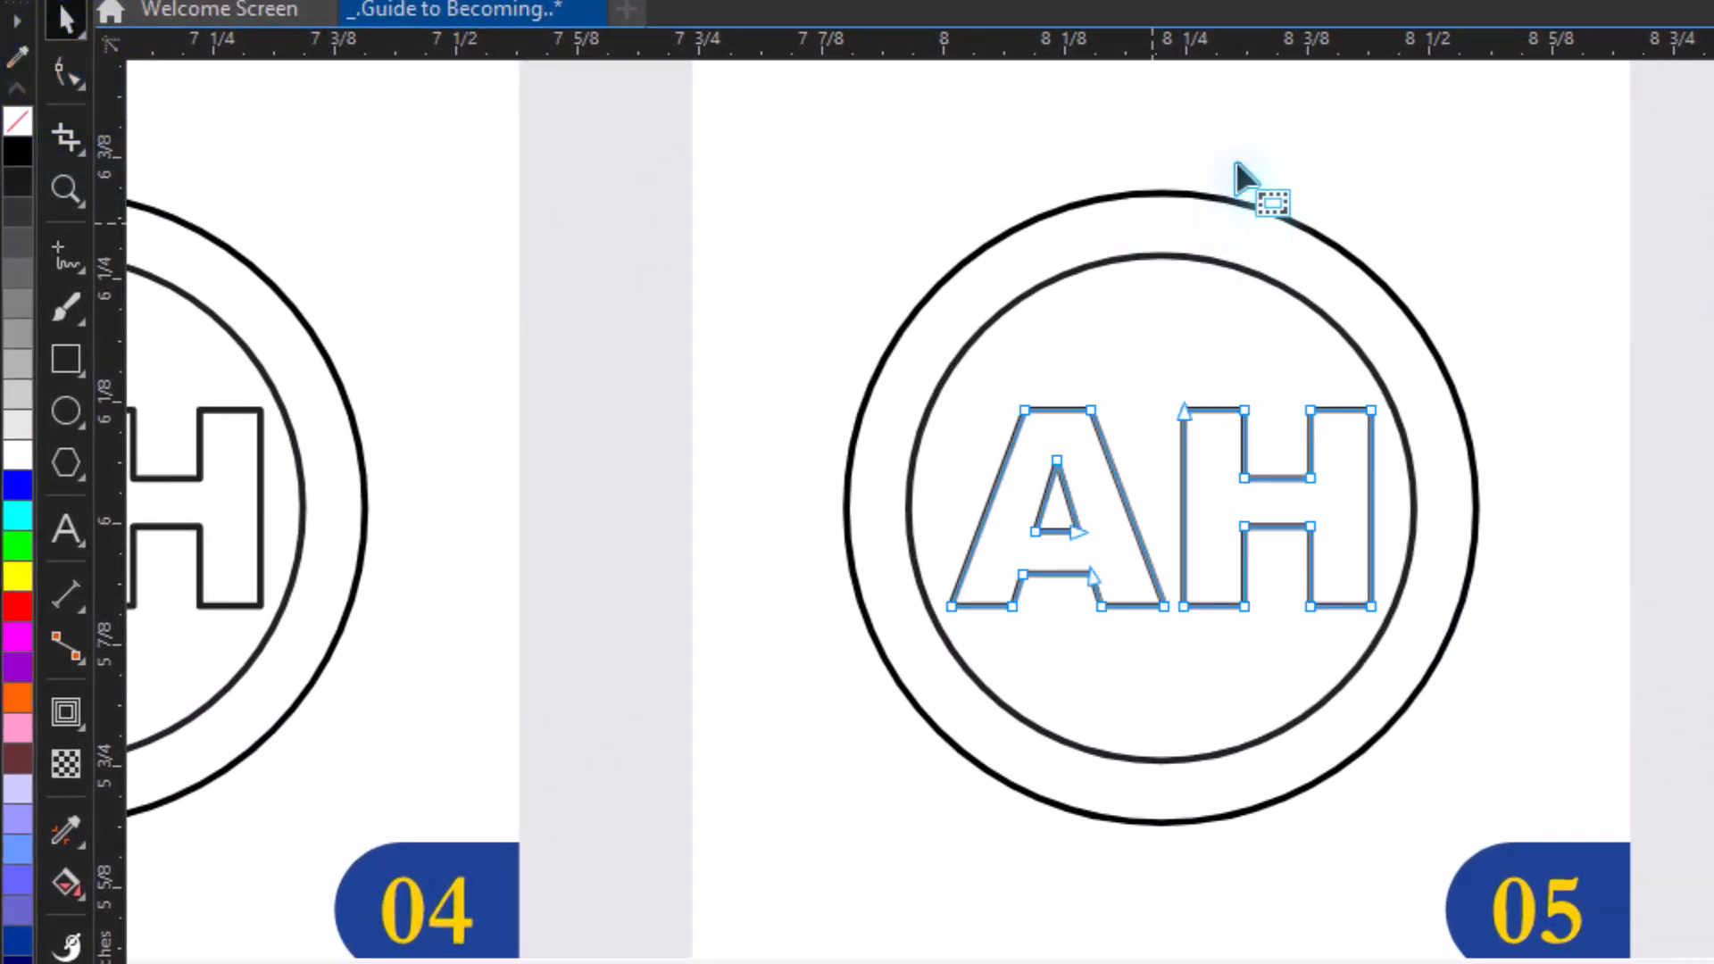
left_click_drag(1239, 164, 1342, 170)
key("shift")
mouse_move(866, 595)
left_mouse_down()
mouse_move(1041, 630)
mouse_move(1049, 652)
mouse_move(961, 753)
mouse_move(926, 764)
mouse_move(932, 796)
left_mouse_up()
left_click(1012, 607)
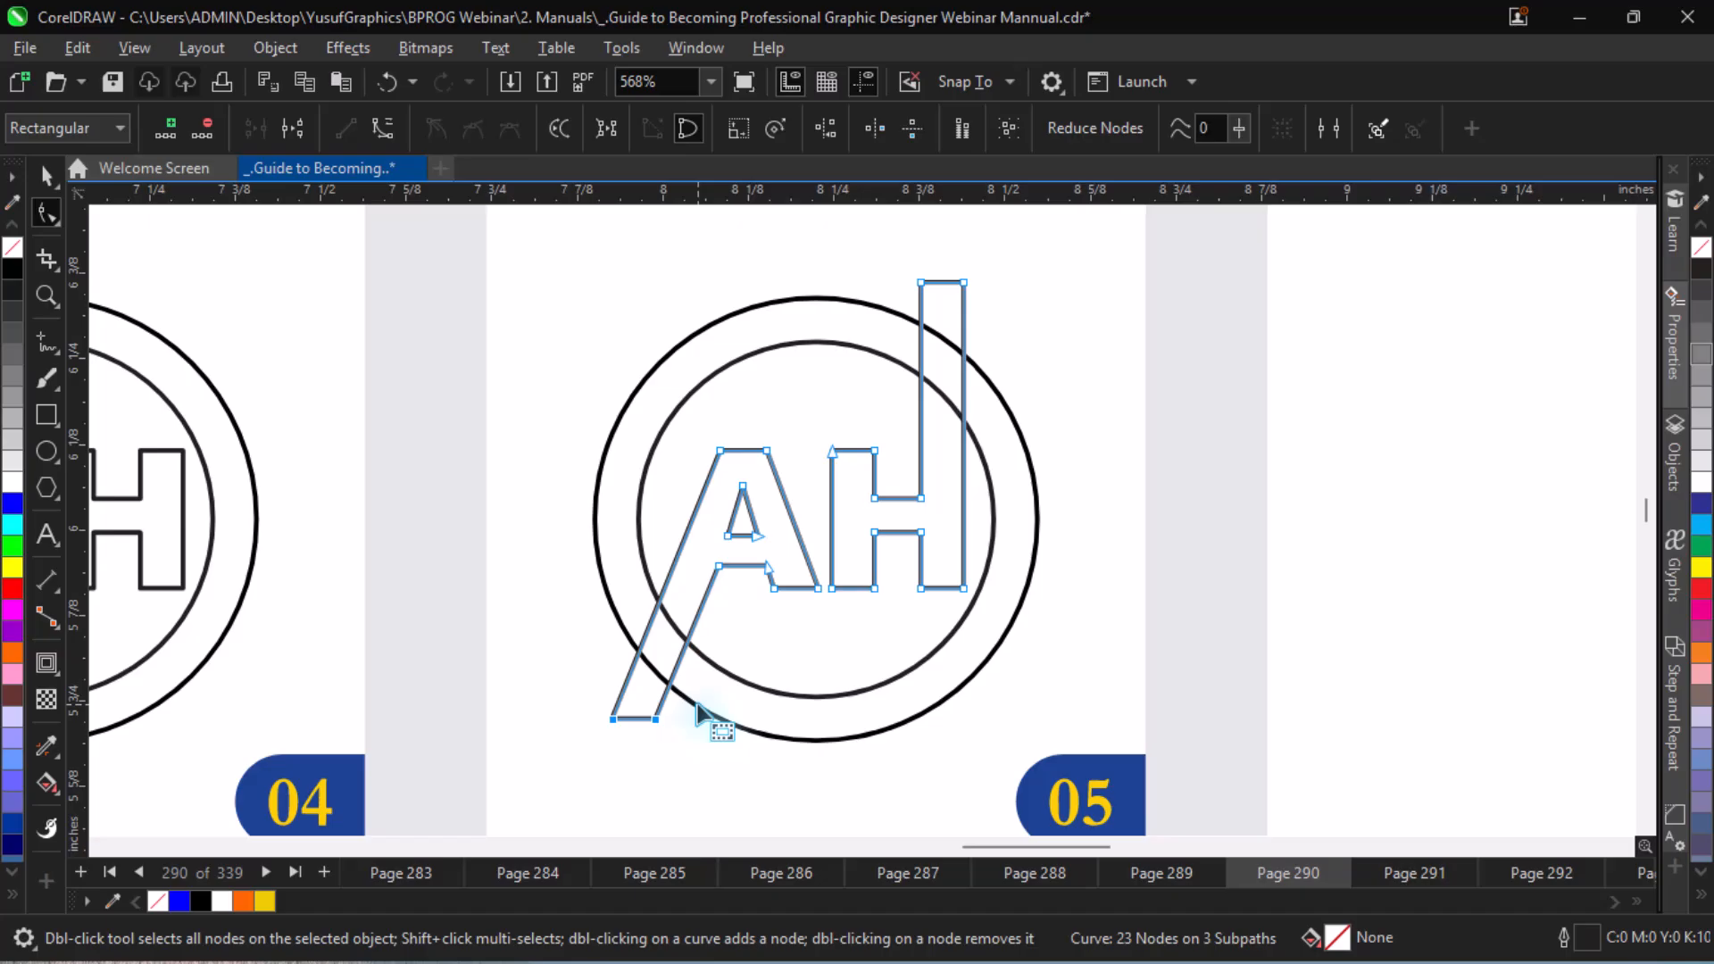
- Copy the two circles and the extended AH letters from box 05 into box 06
key("ctrl+minus")
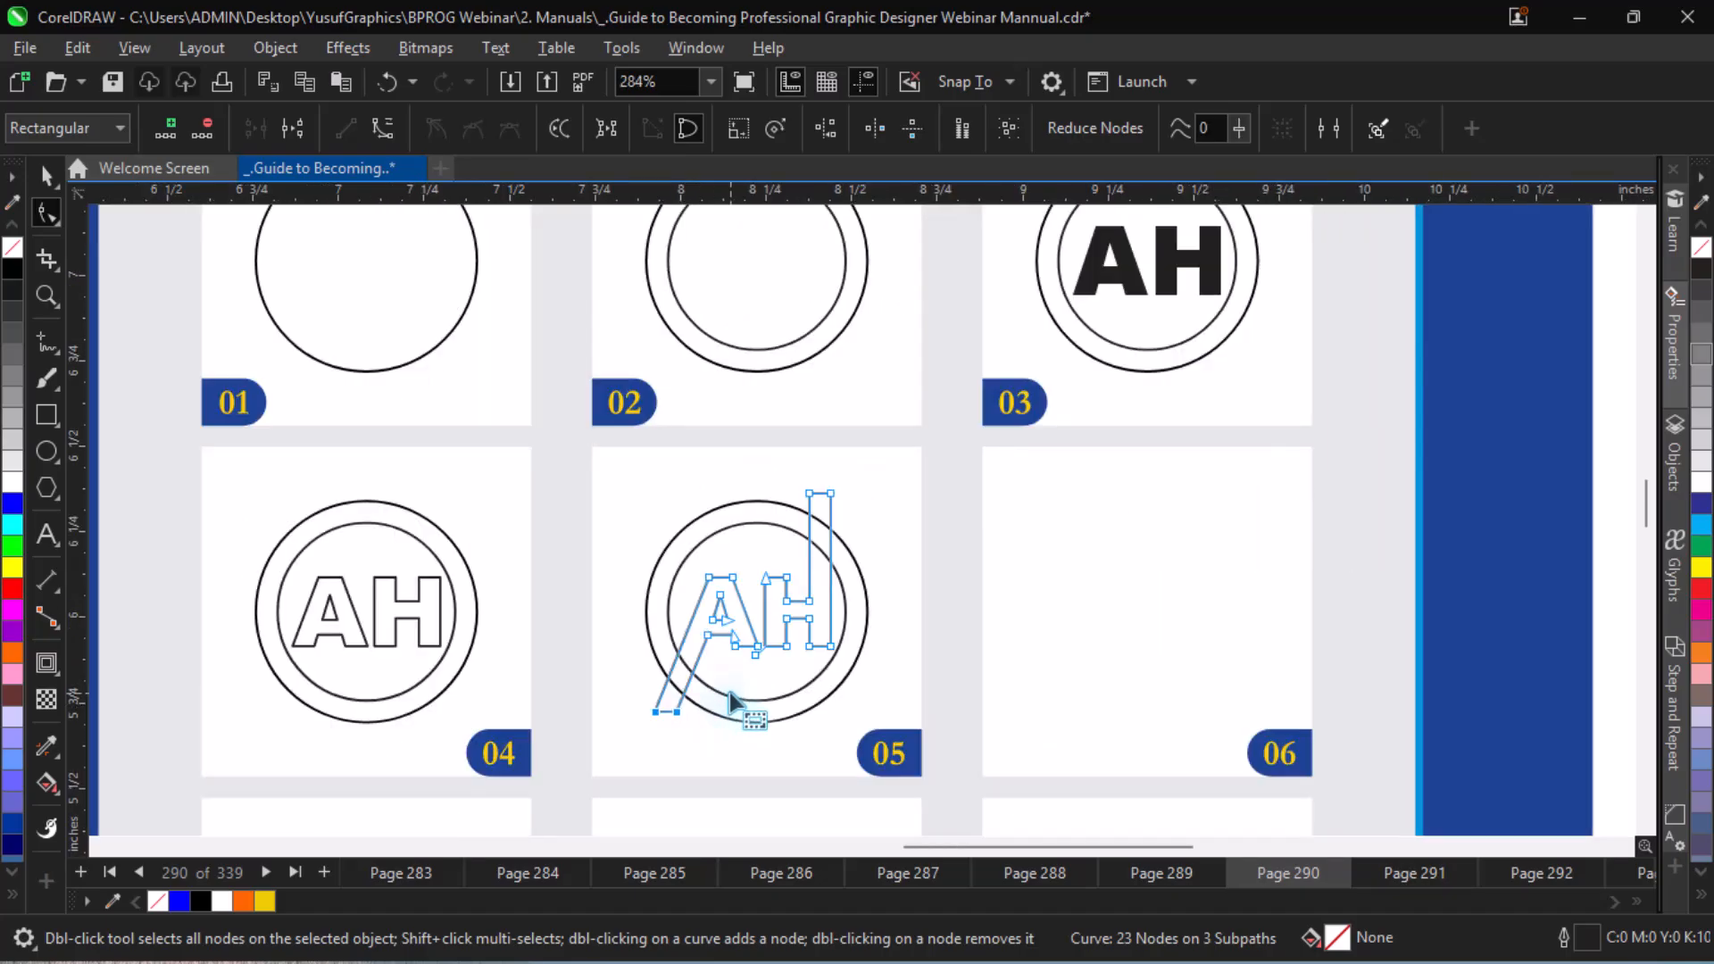
key("space")
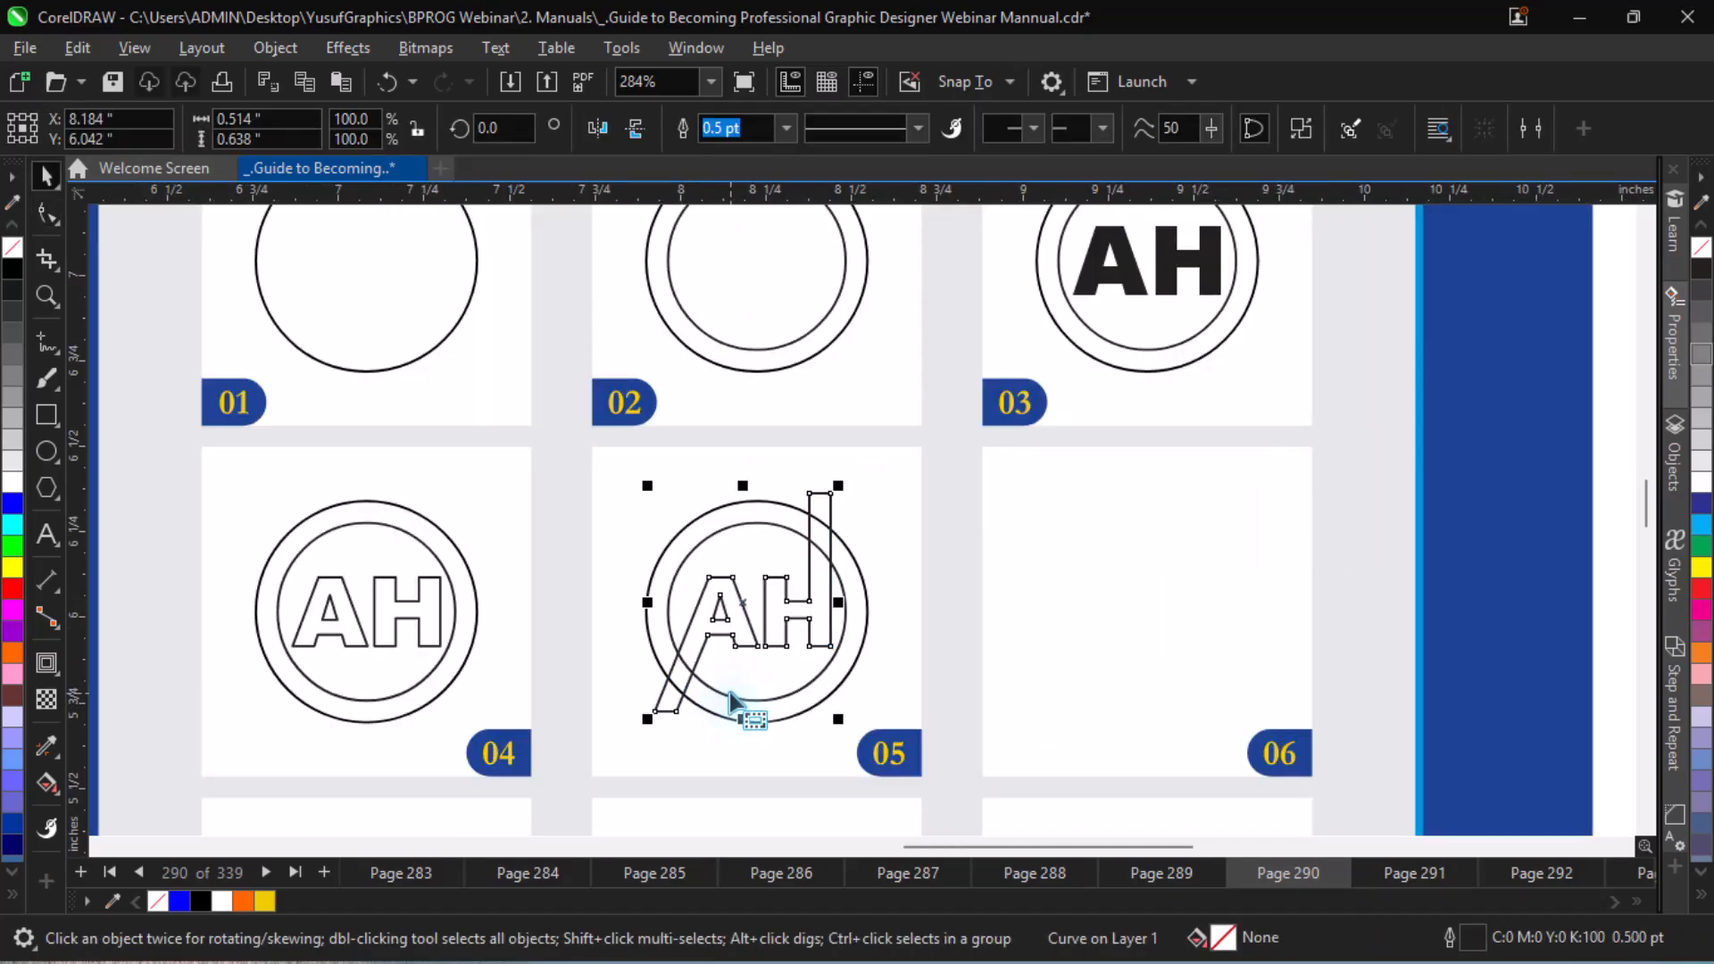
key("F4")
key("z")
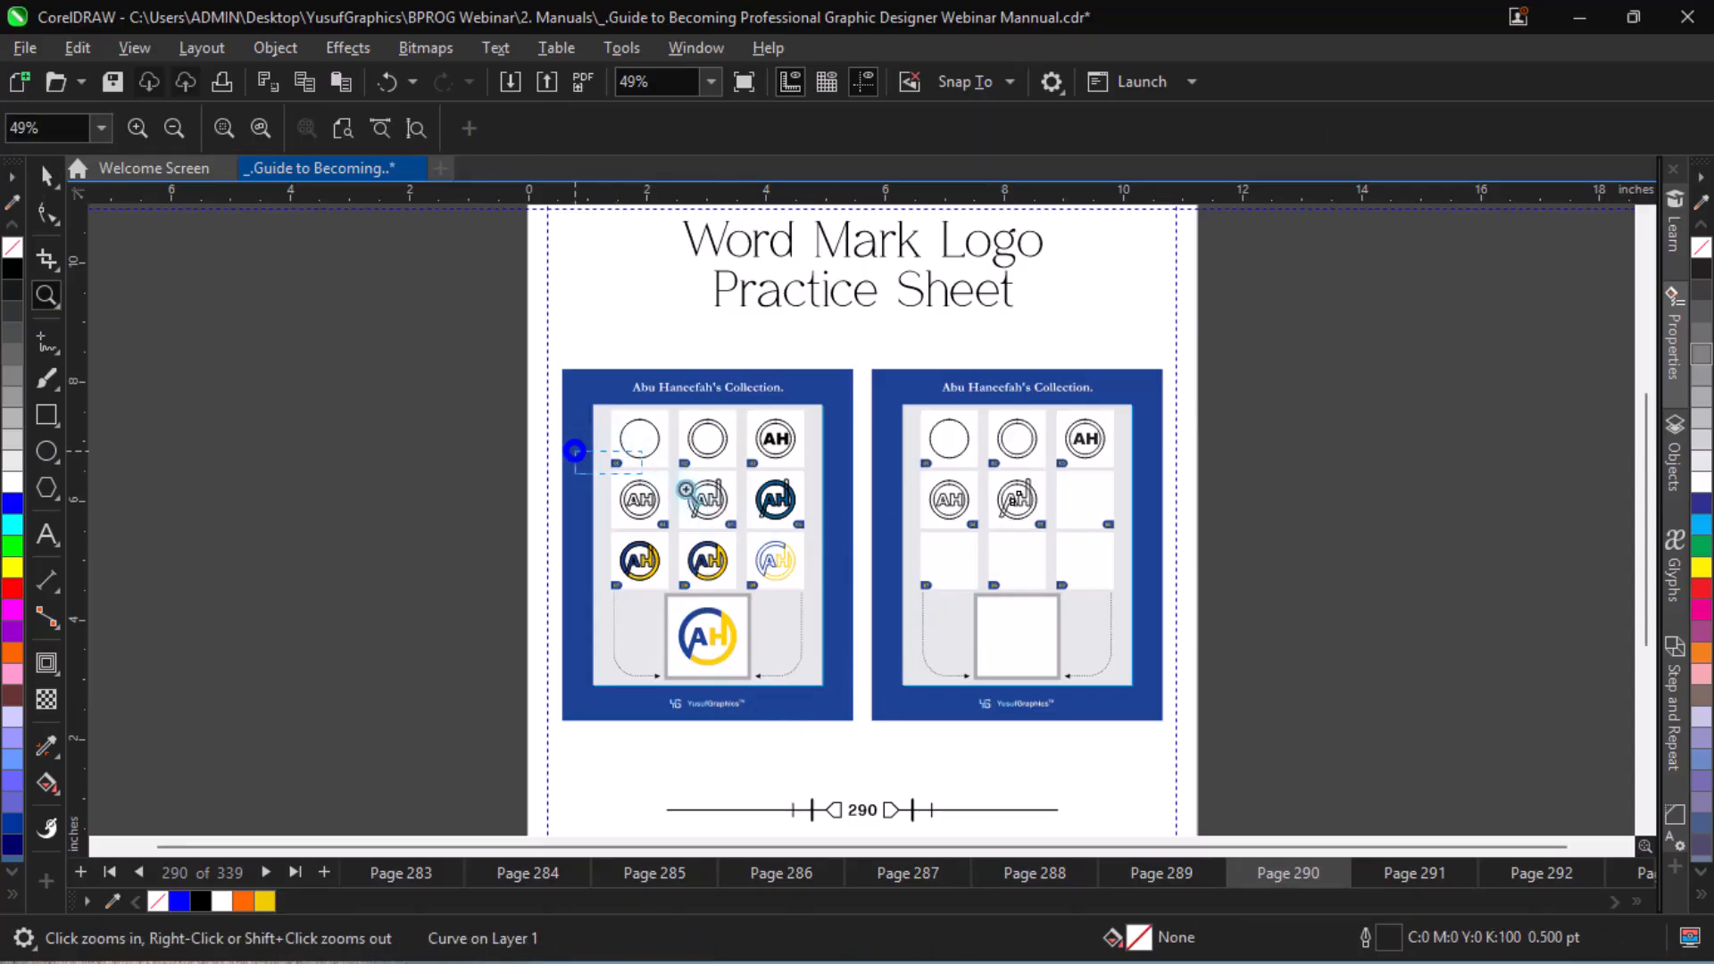
left_click_drag(574, 448, 1216, 575)
key("space")
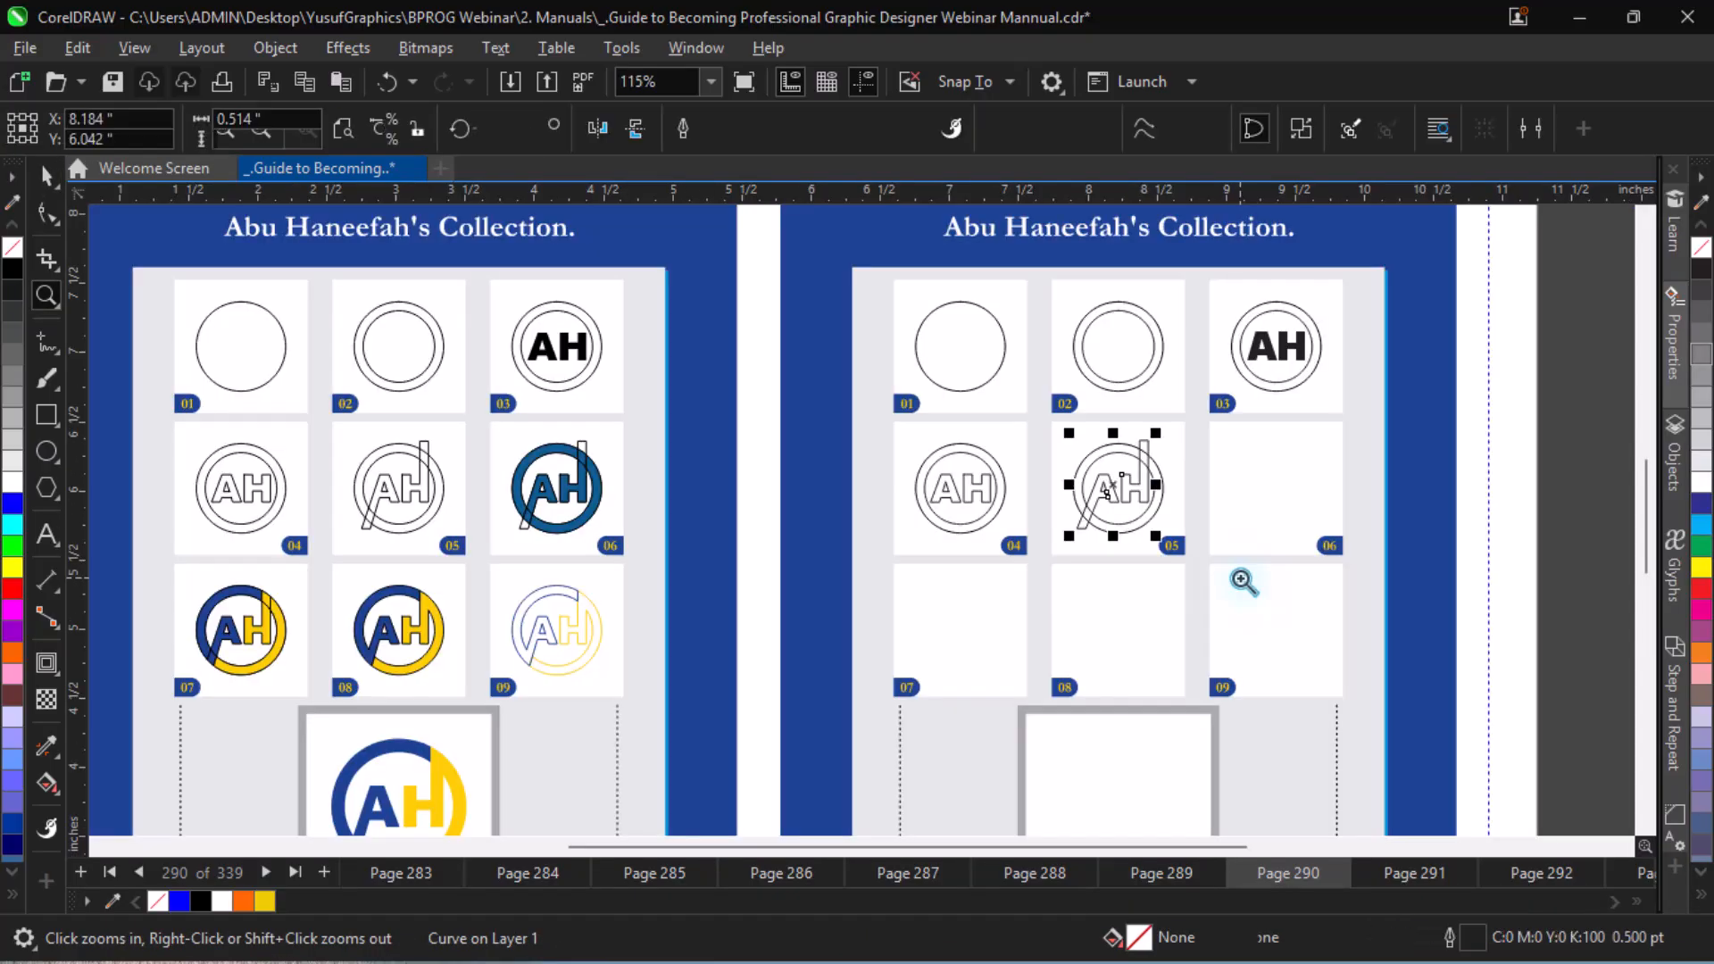
left_click(780, 410)
left_click_drag(855, 462, 1082, 554)
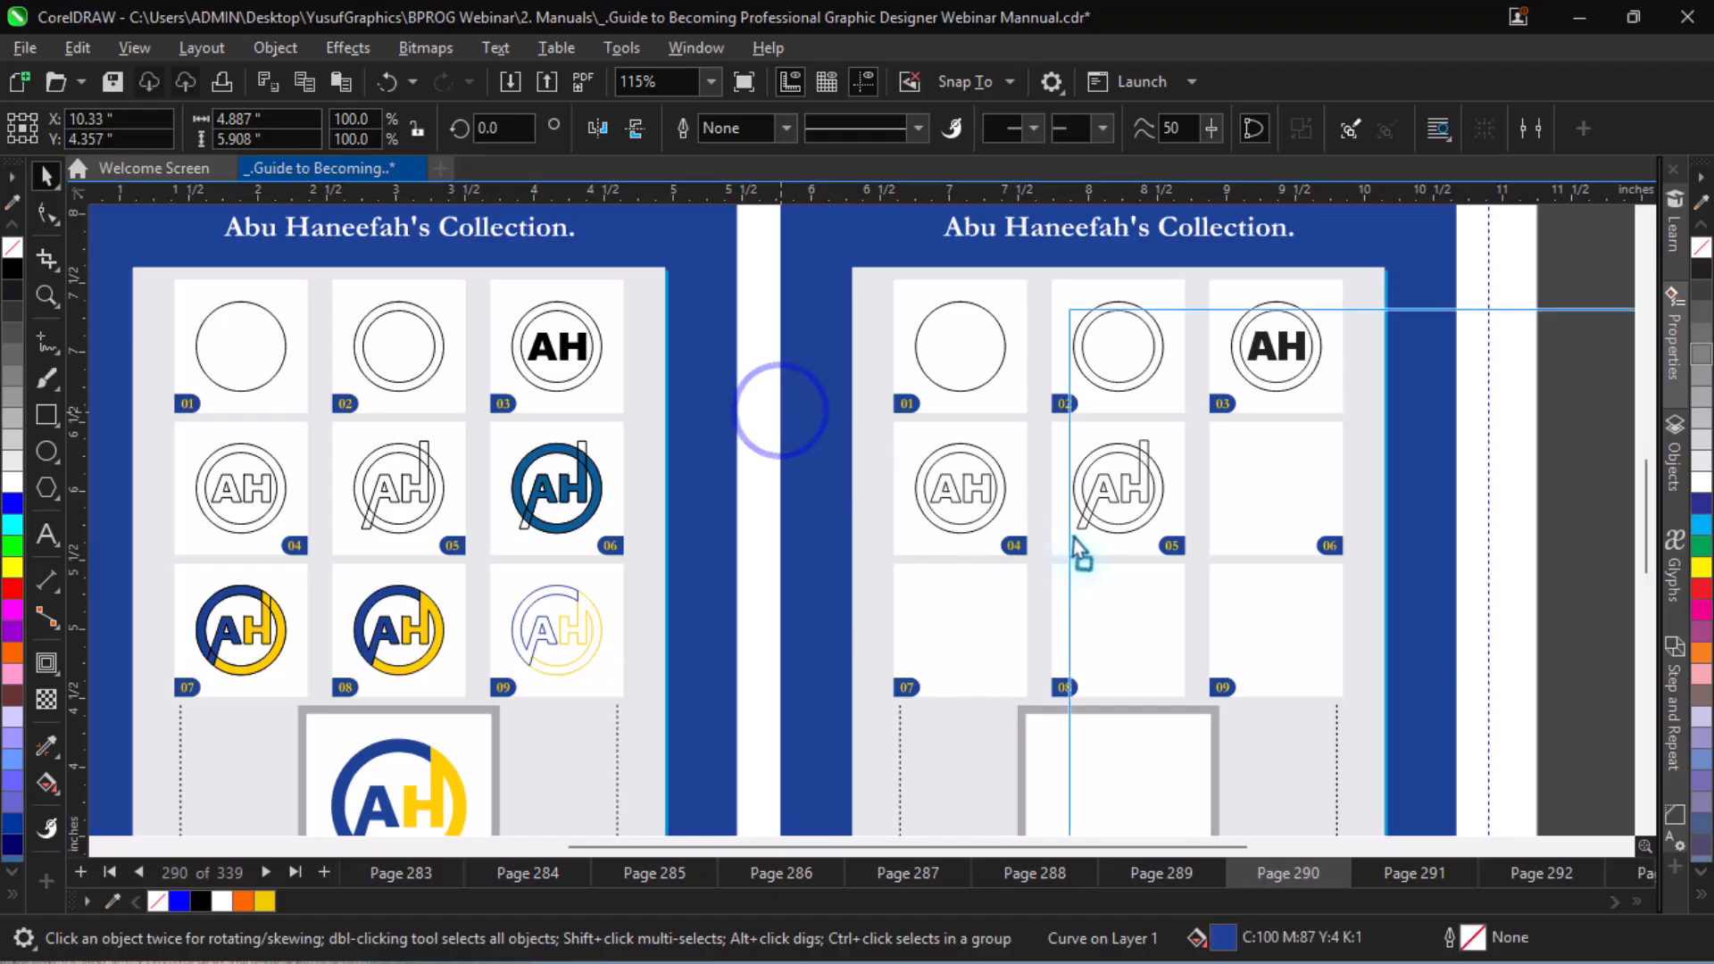
key("ctrl+z")
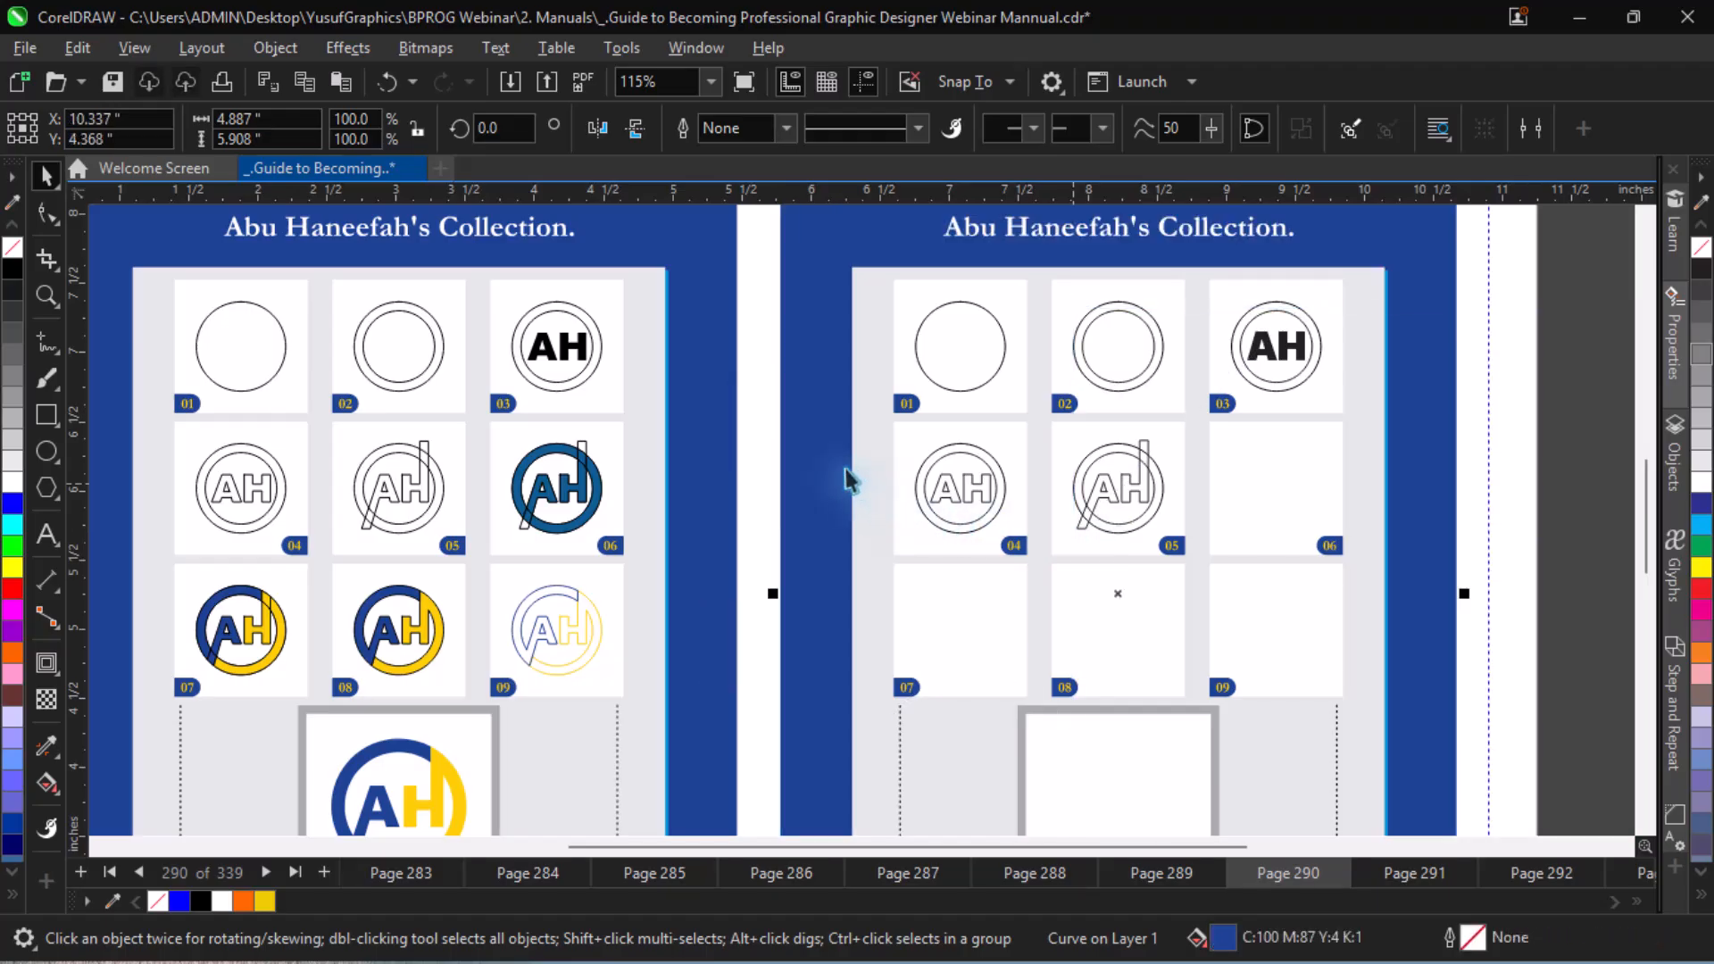
left_click_drag(749, 406, 1168, 551)
left_click_drag(1117, 485, 1275, 487)
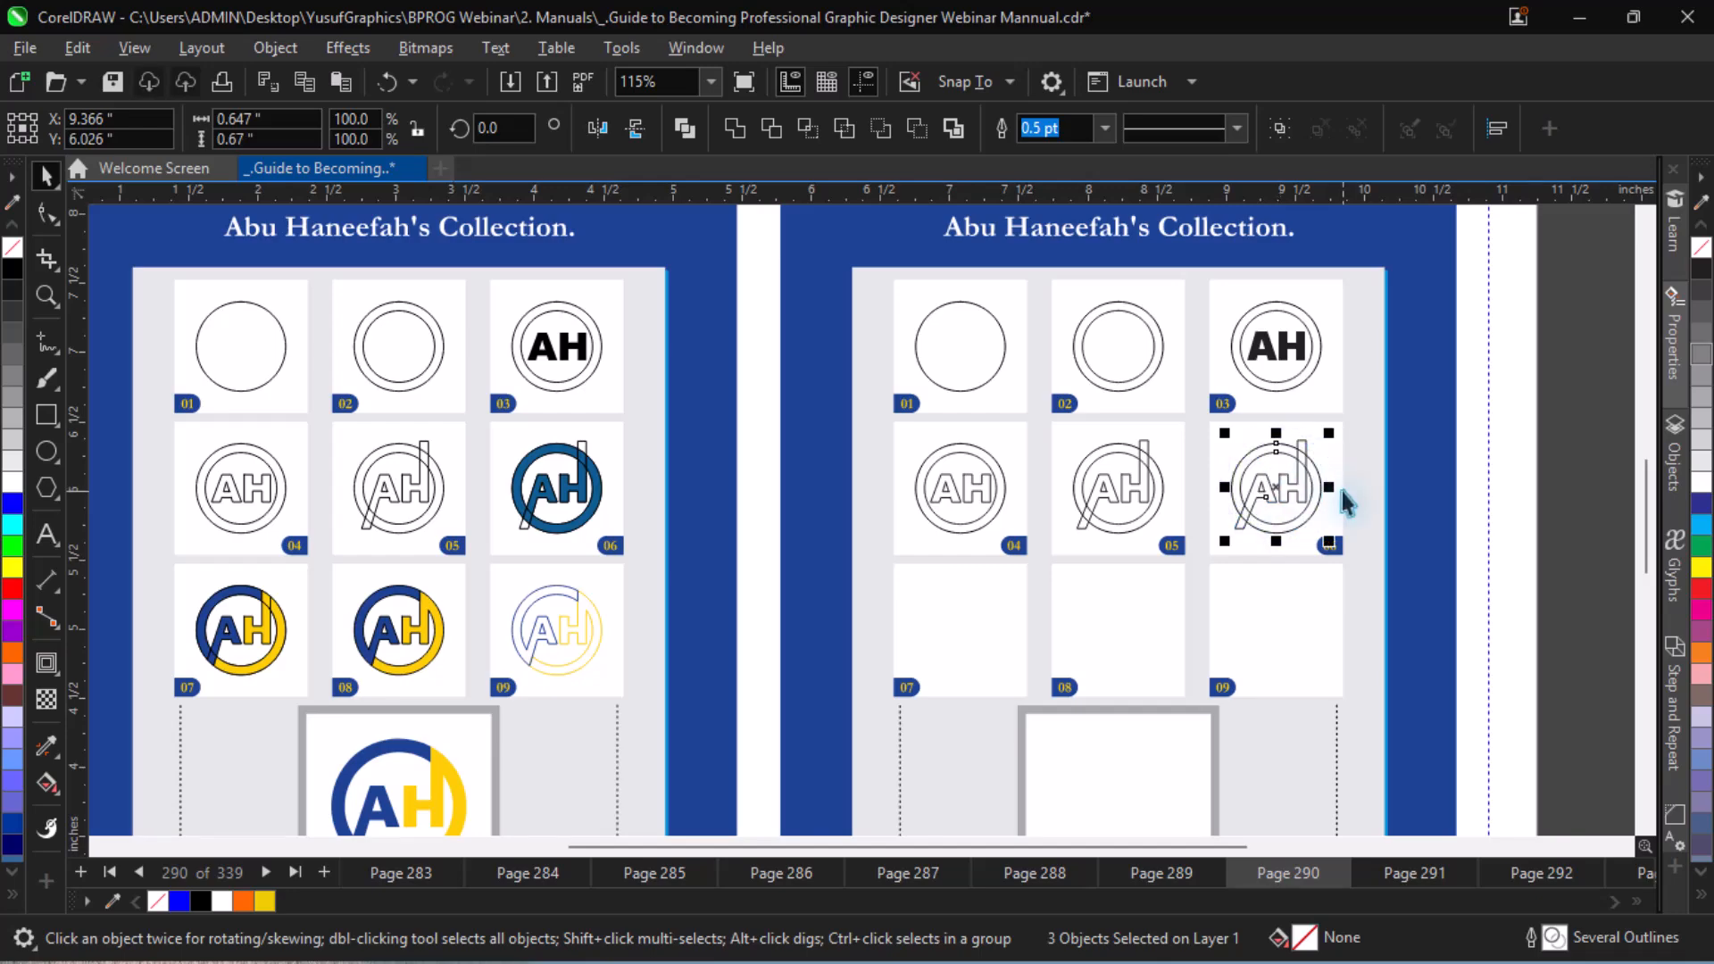
key("Escape")
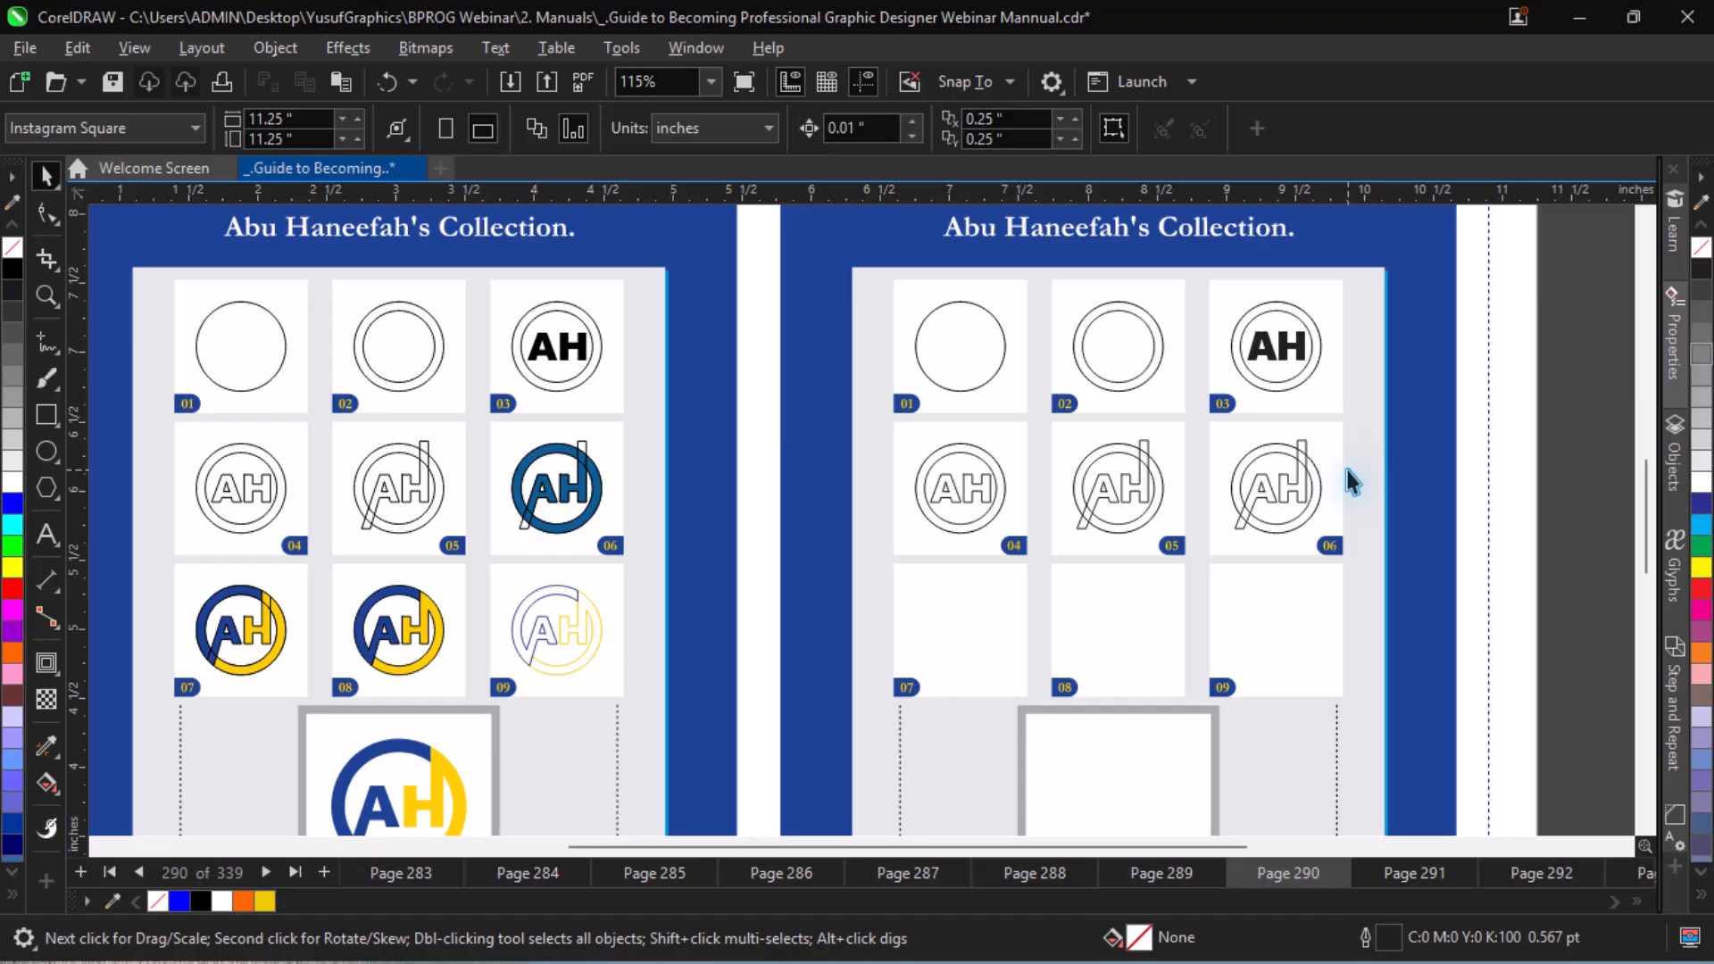
- Use Smart Fill with C100 M100 Y0 K0 blue and a 0.567 pt outline on the ring's two large sections in box 06
key("z")
left_click_drag(1219, 432, 1369, 561)
key("space")
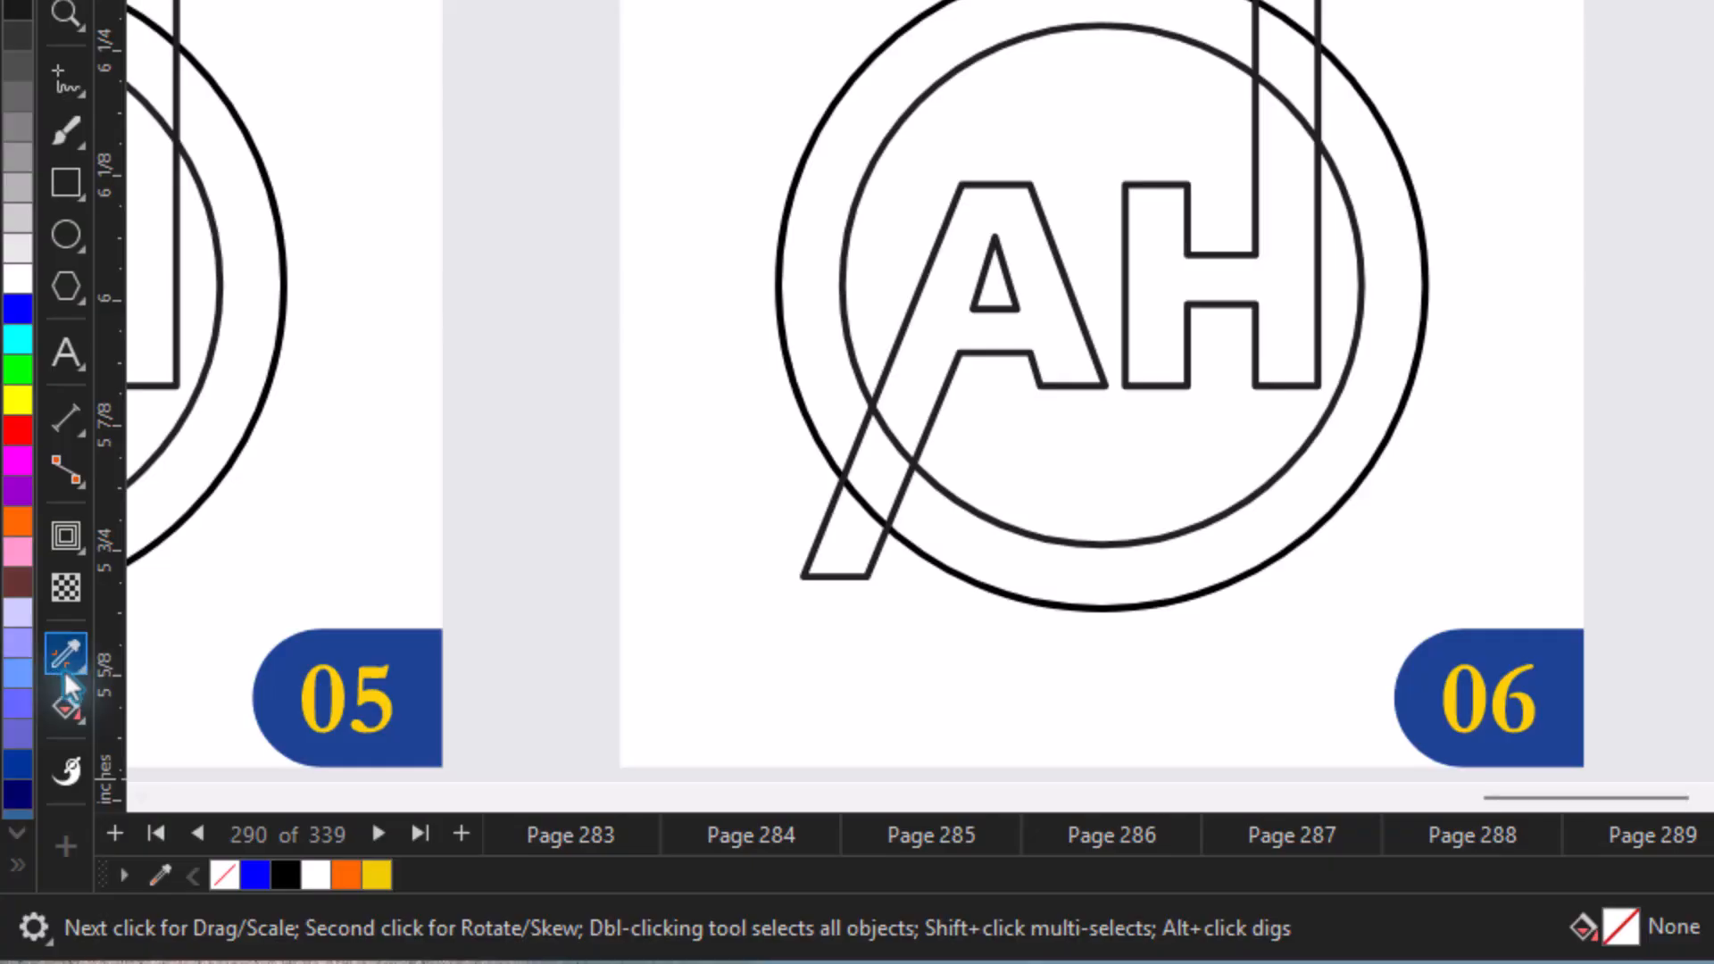
left_click(67, 683)
left_click(67, 705)
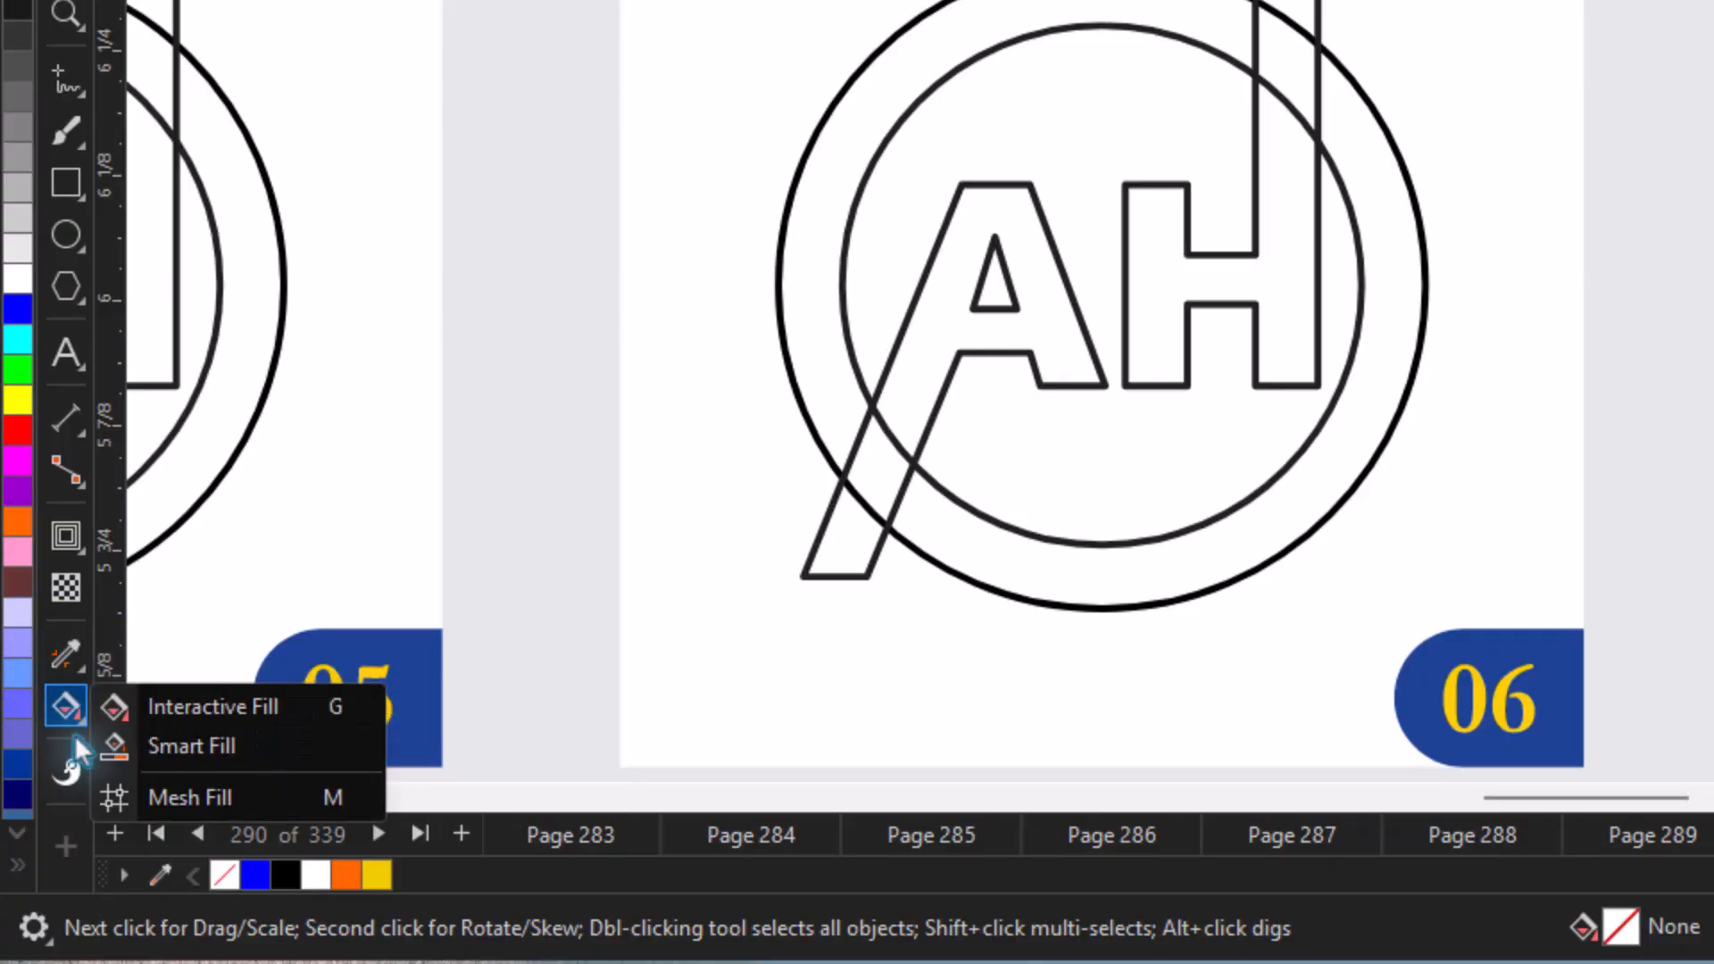
left_click(218, 750)
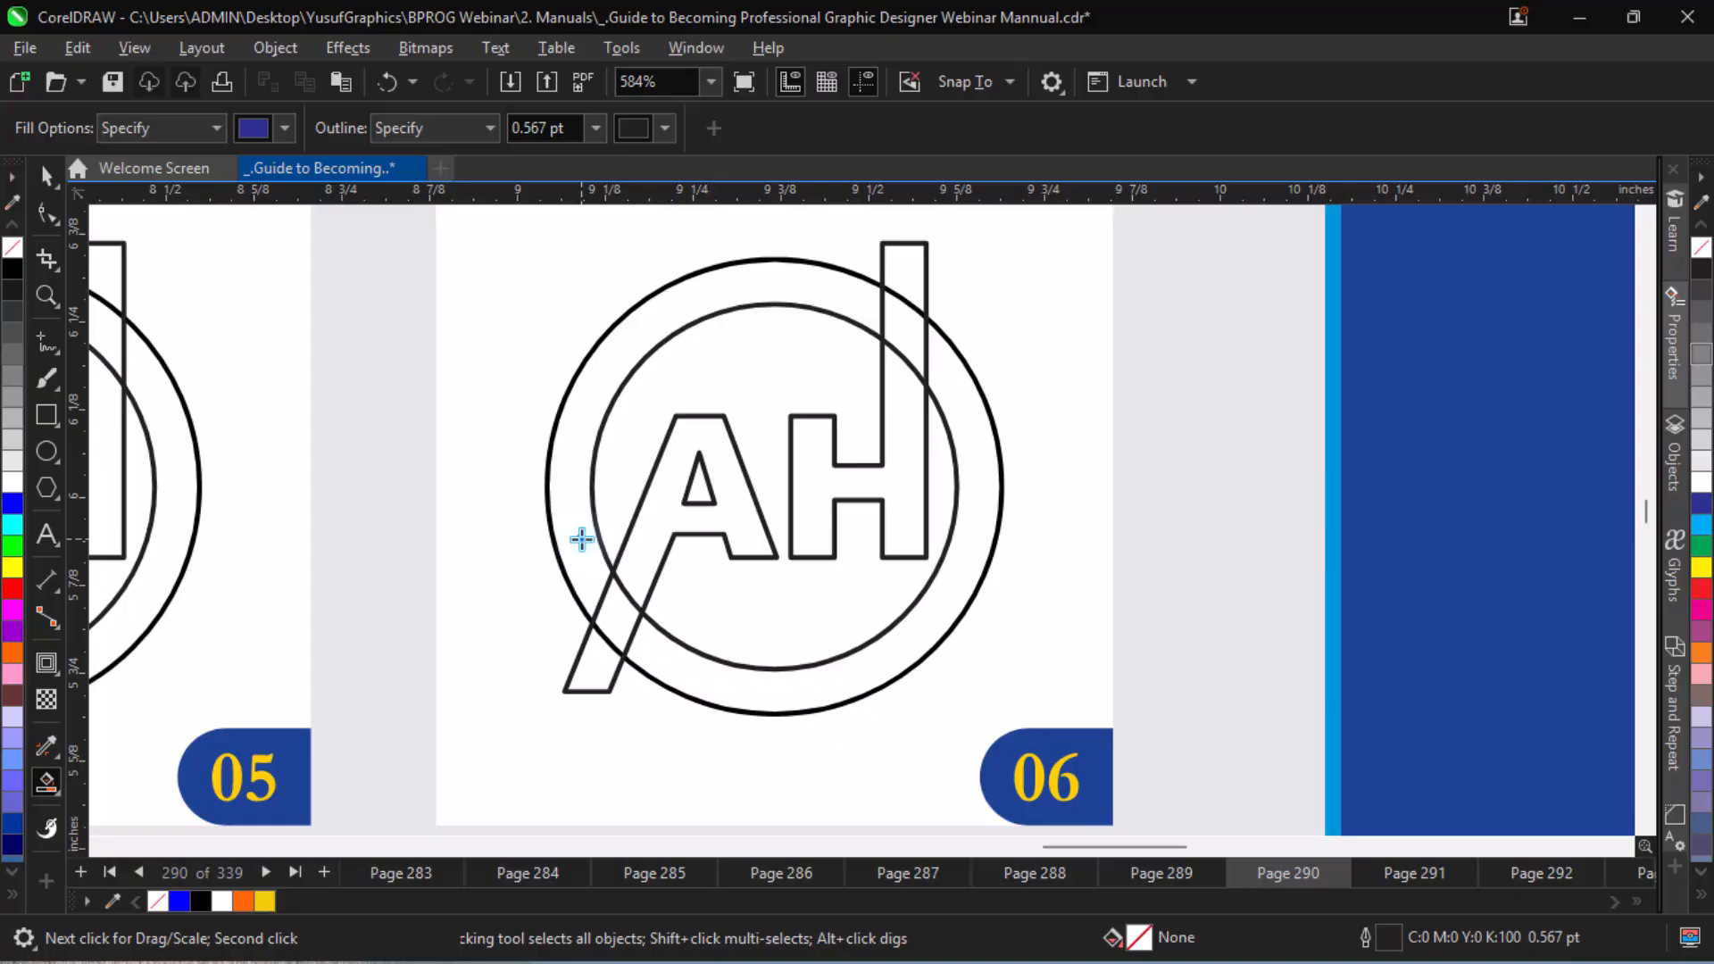
left_click(813, 370)
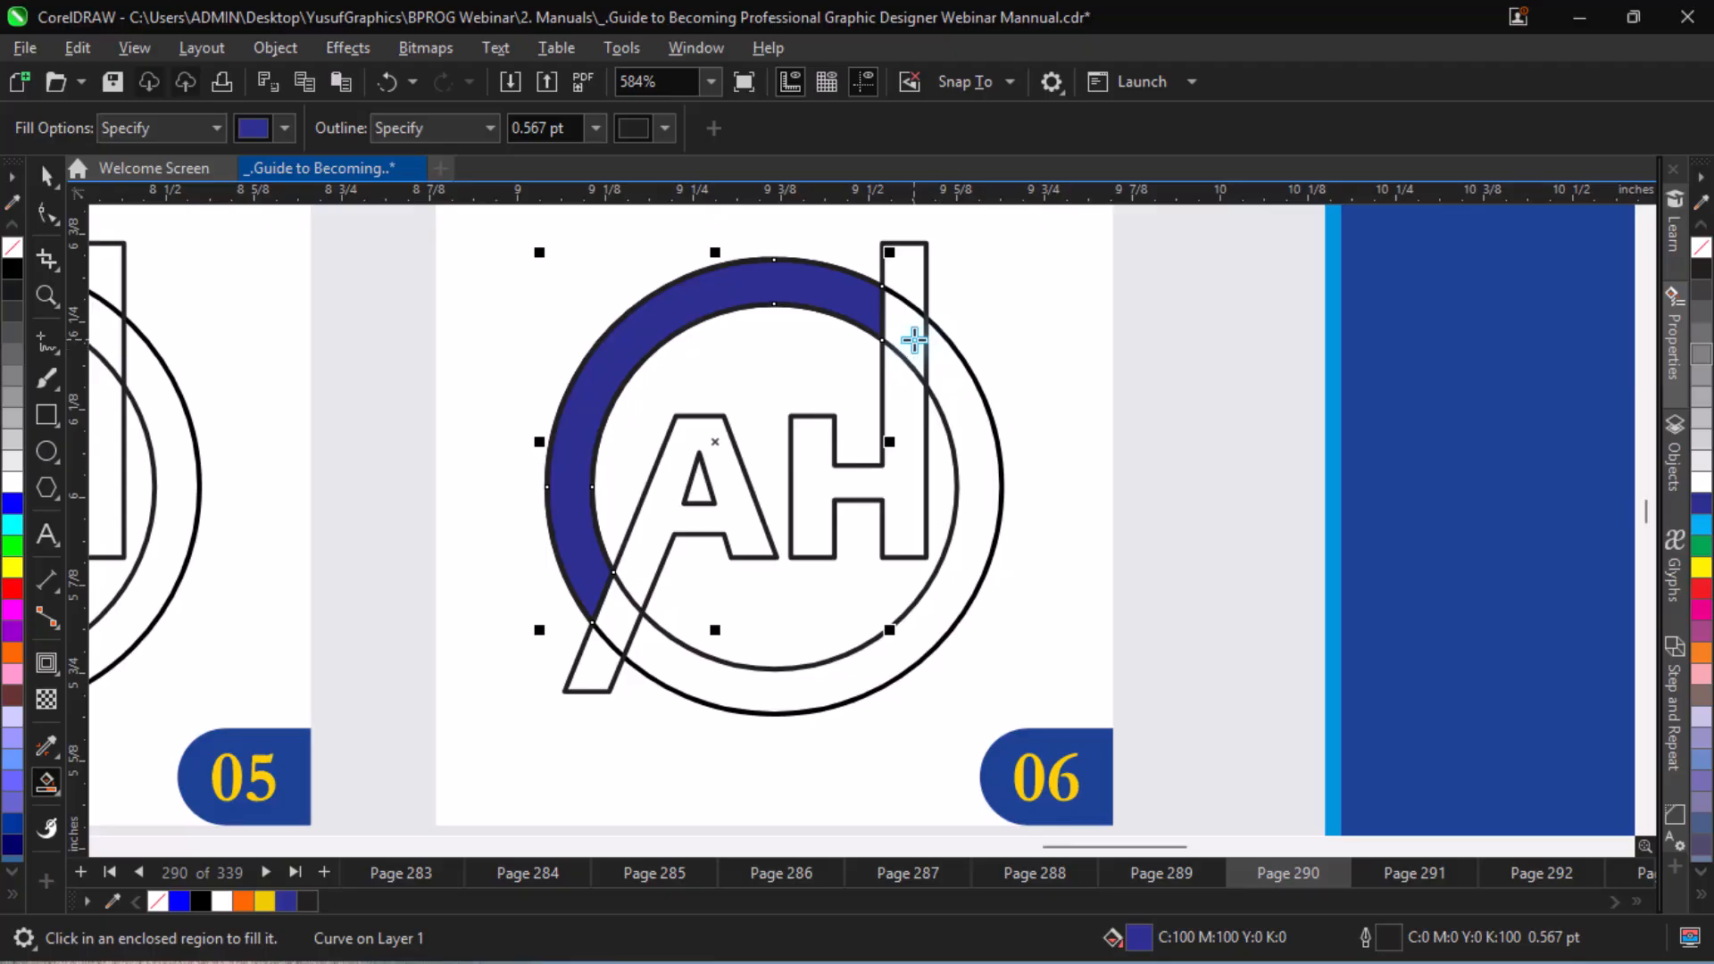
left_click(944, 368)
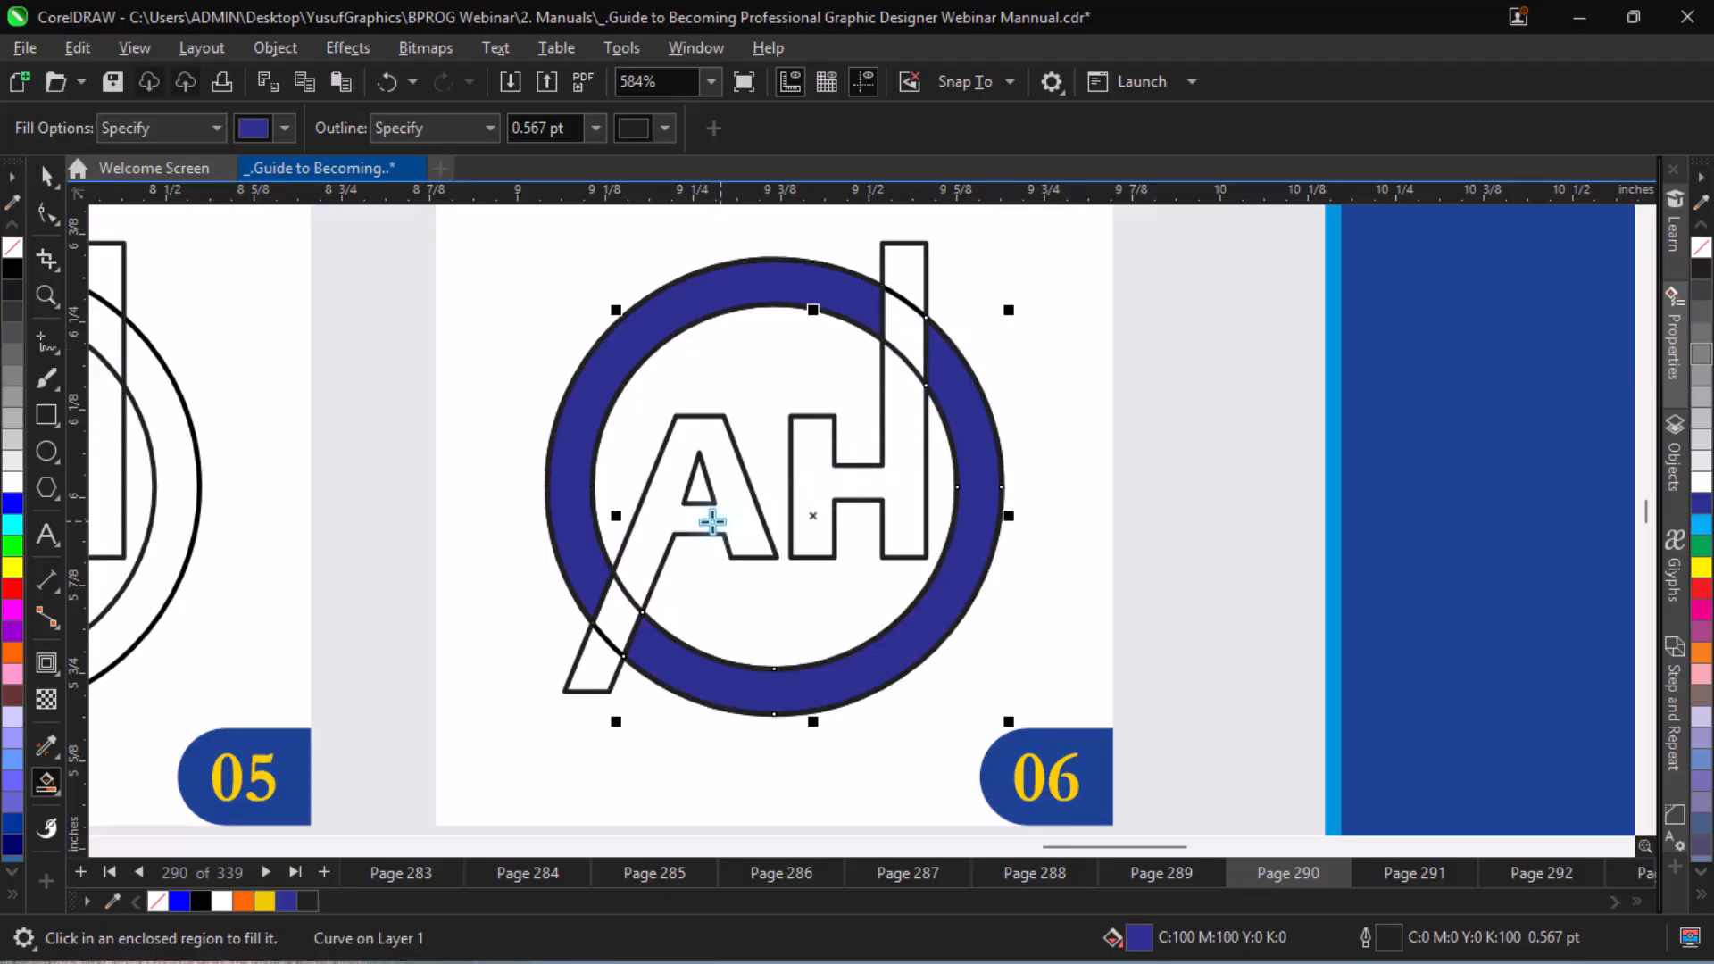
- Smart-fill the A, the H and the two sections where they cross the ring in box 06 with the same blue
left_click(654, 527)
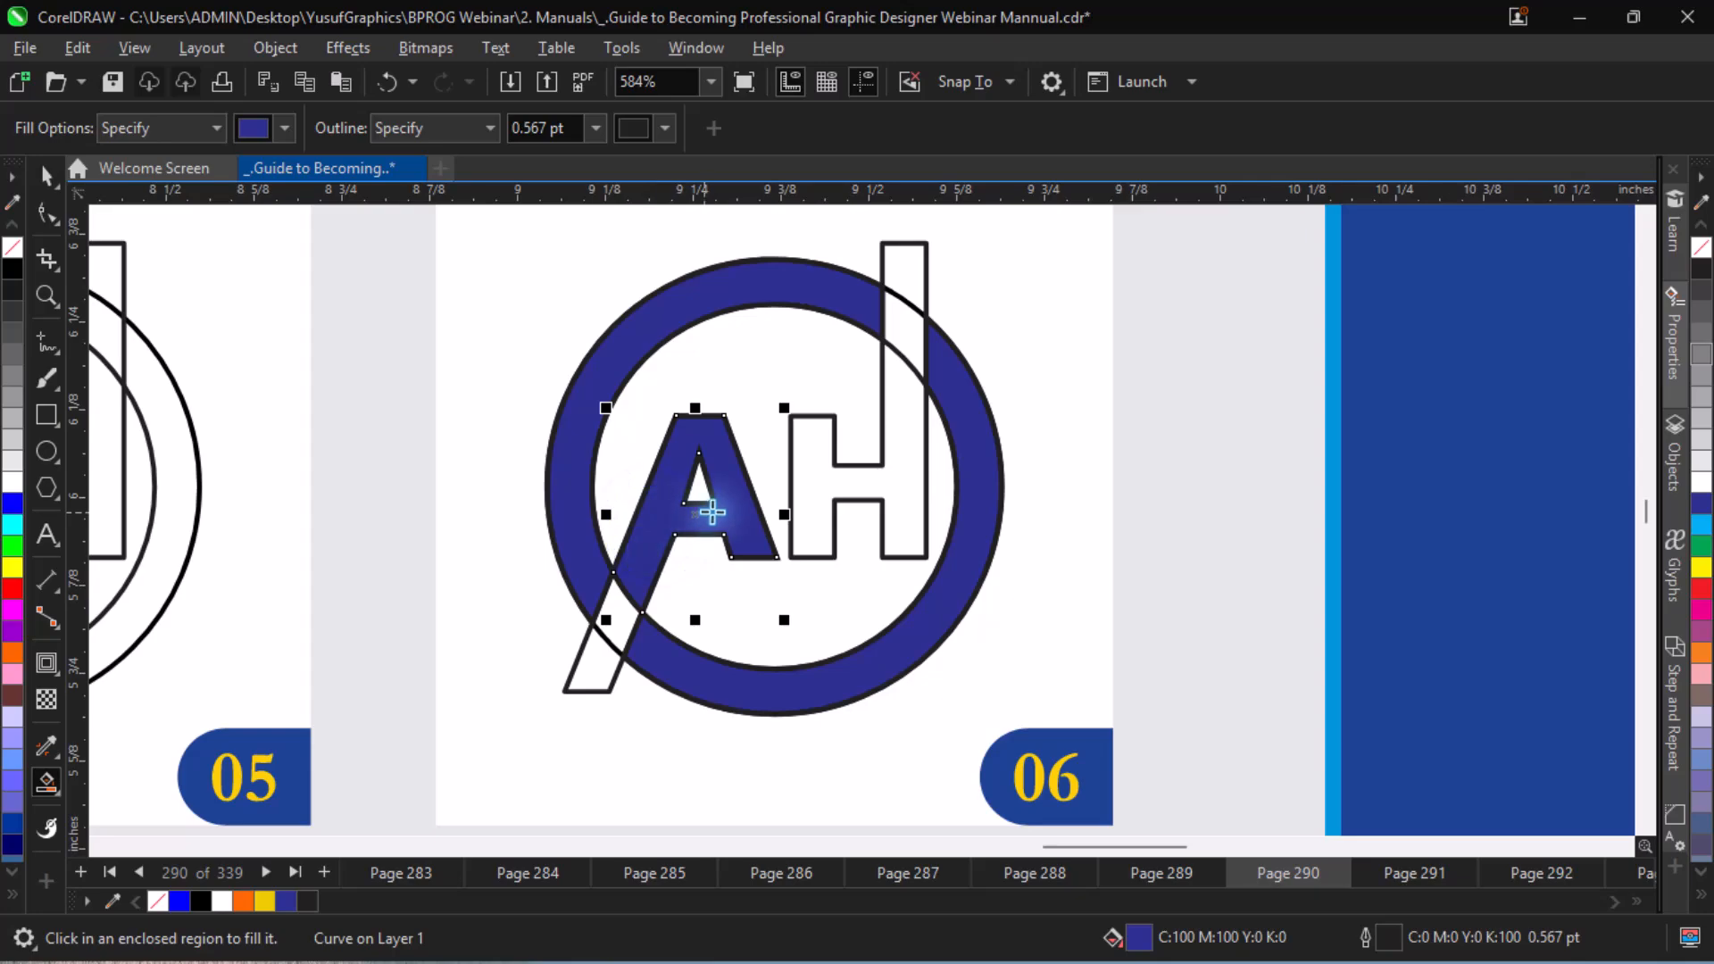
left_click(619, 622)
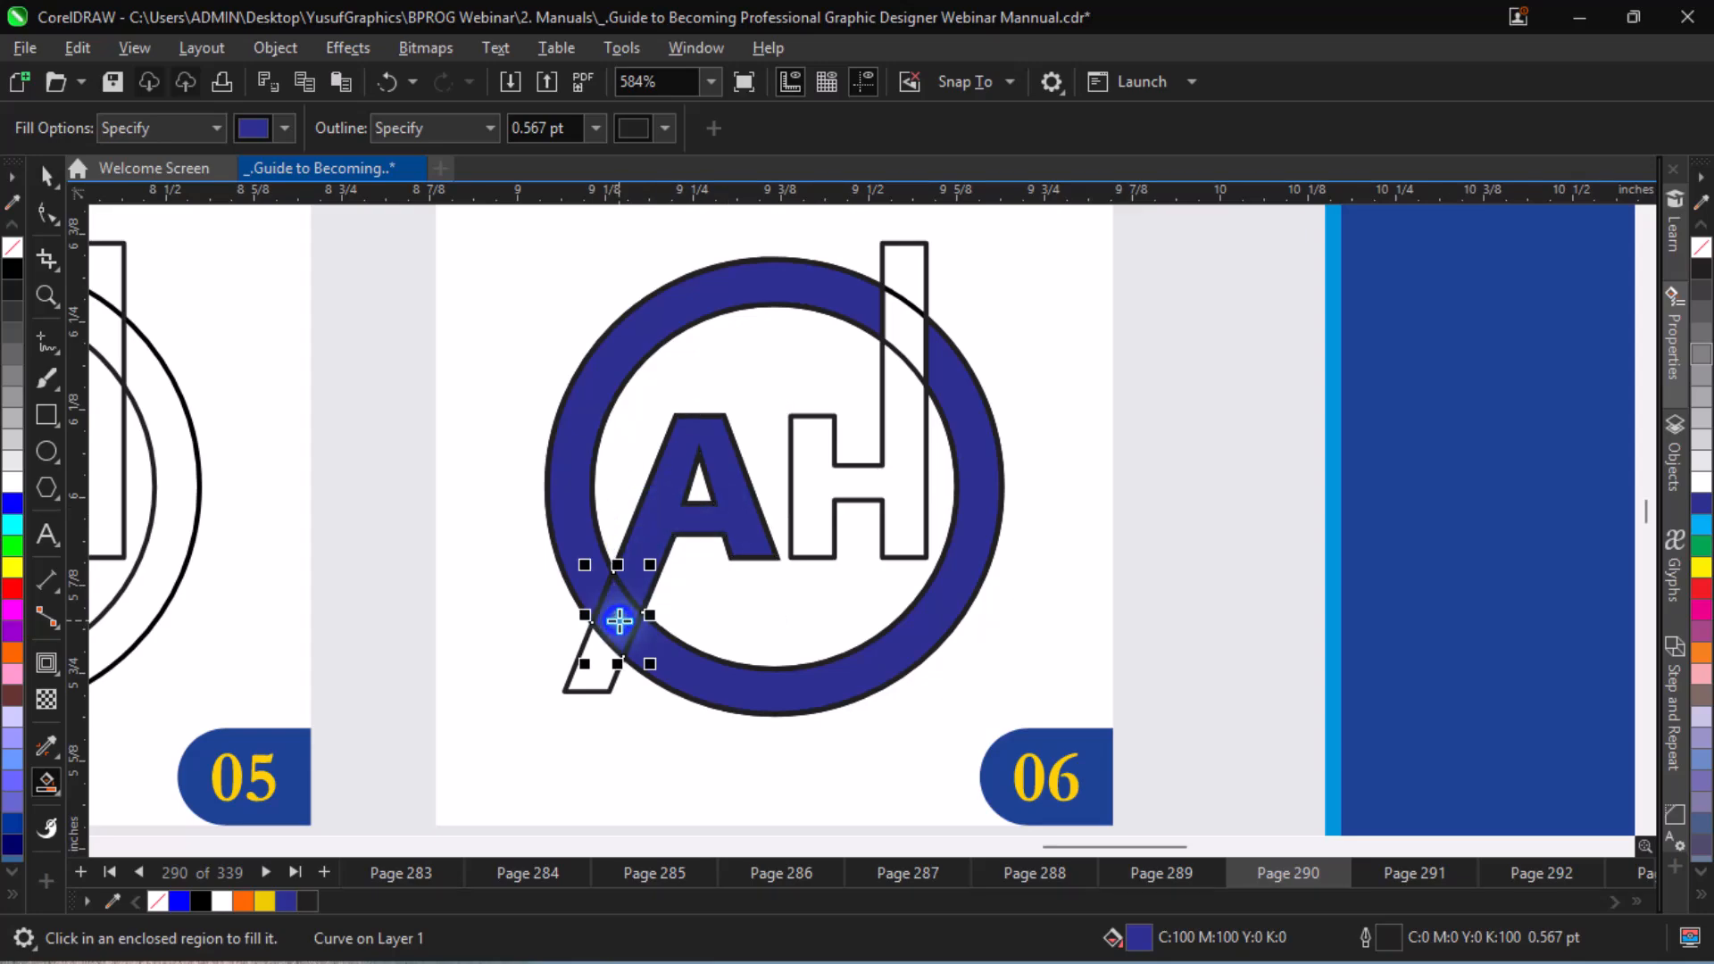
left_click(821, 514)
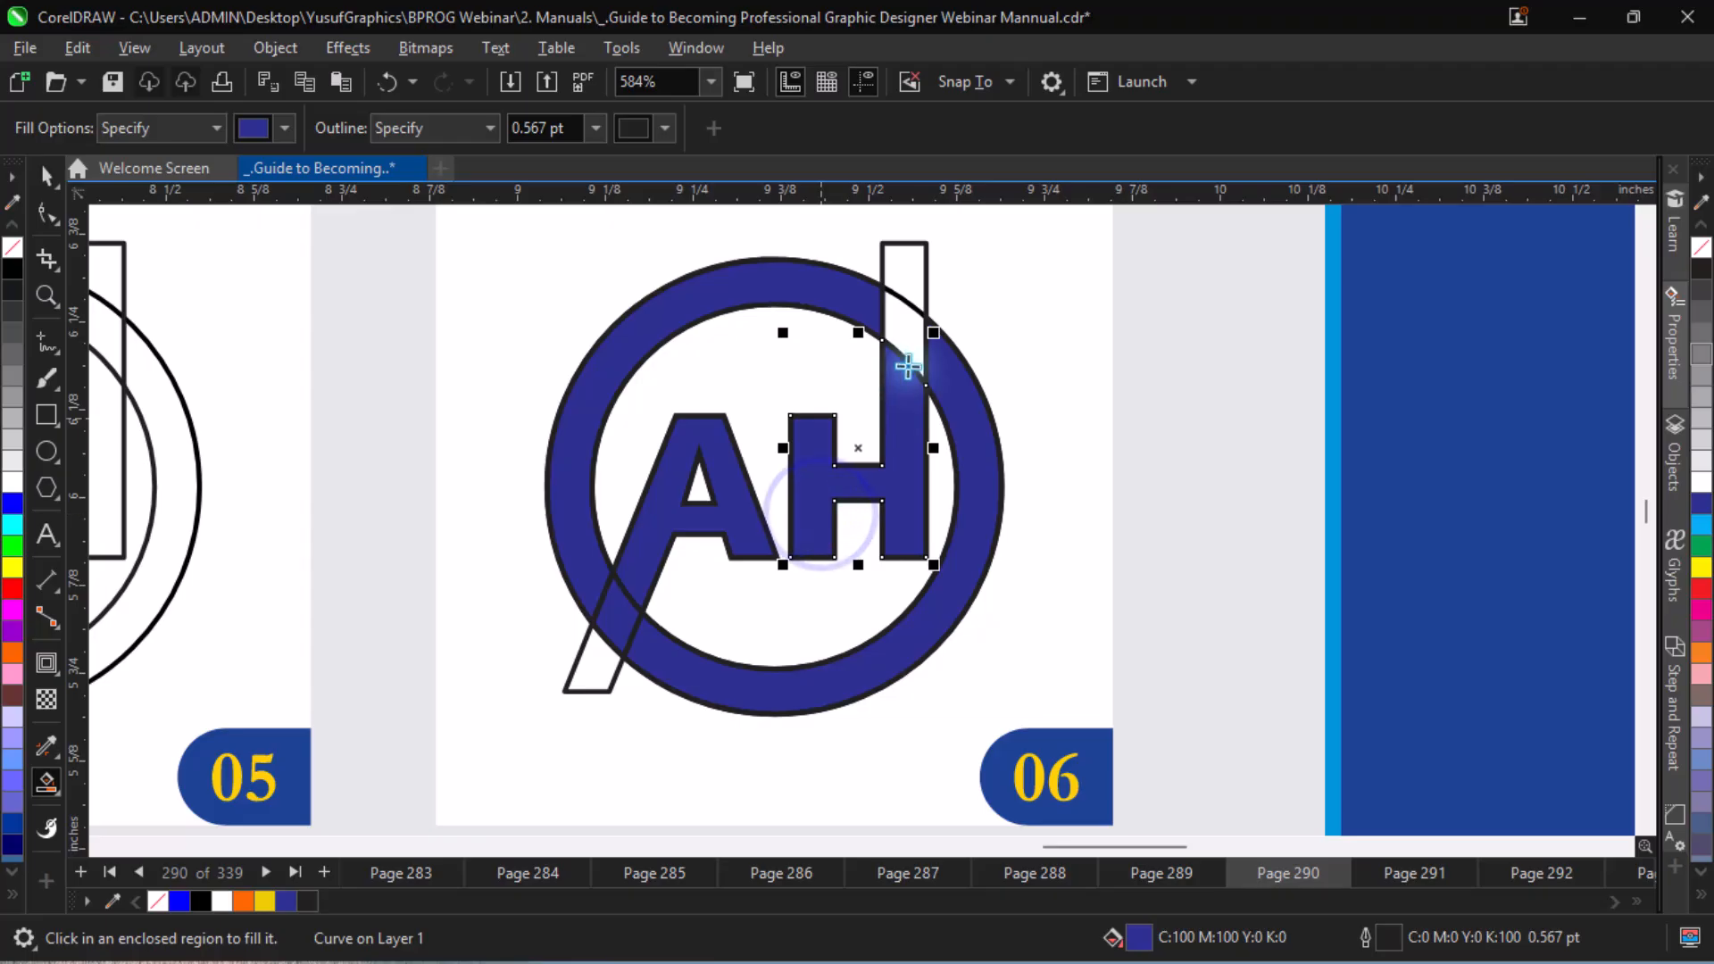
left_click(911, 329)
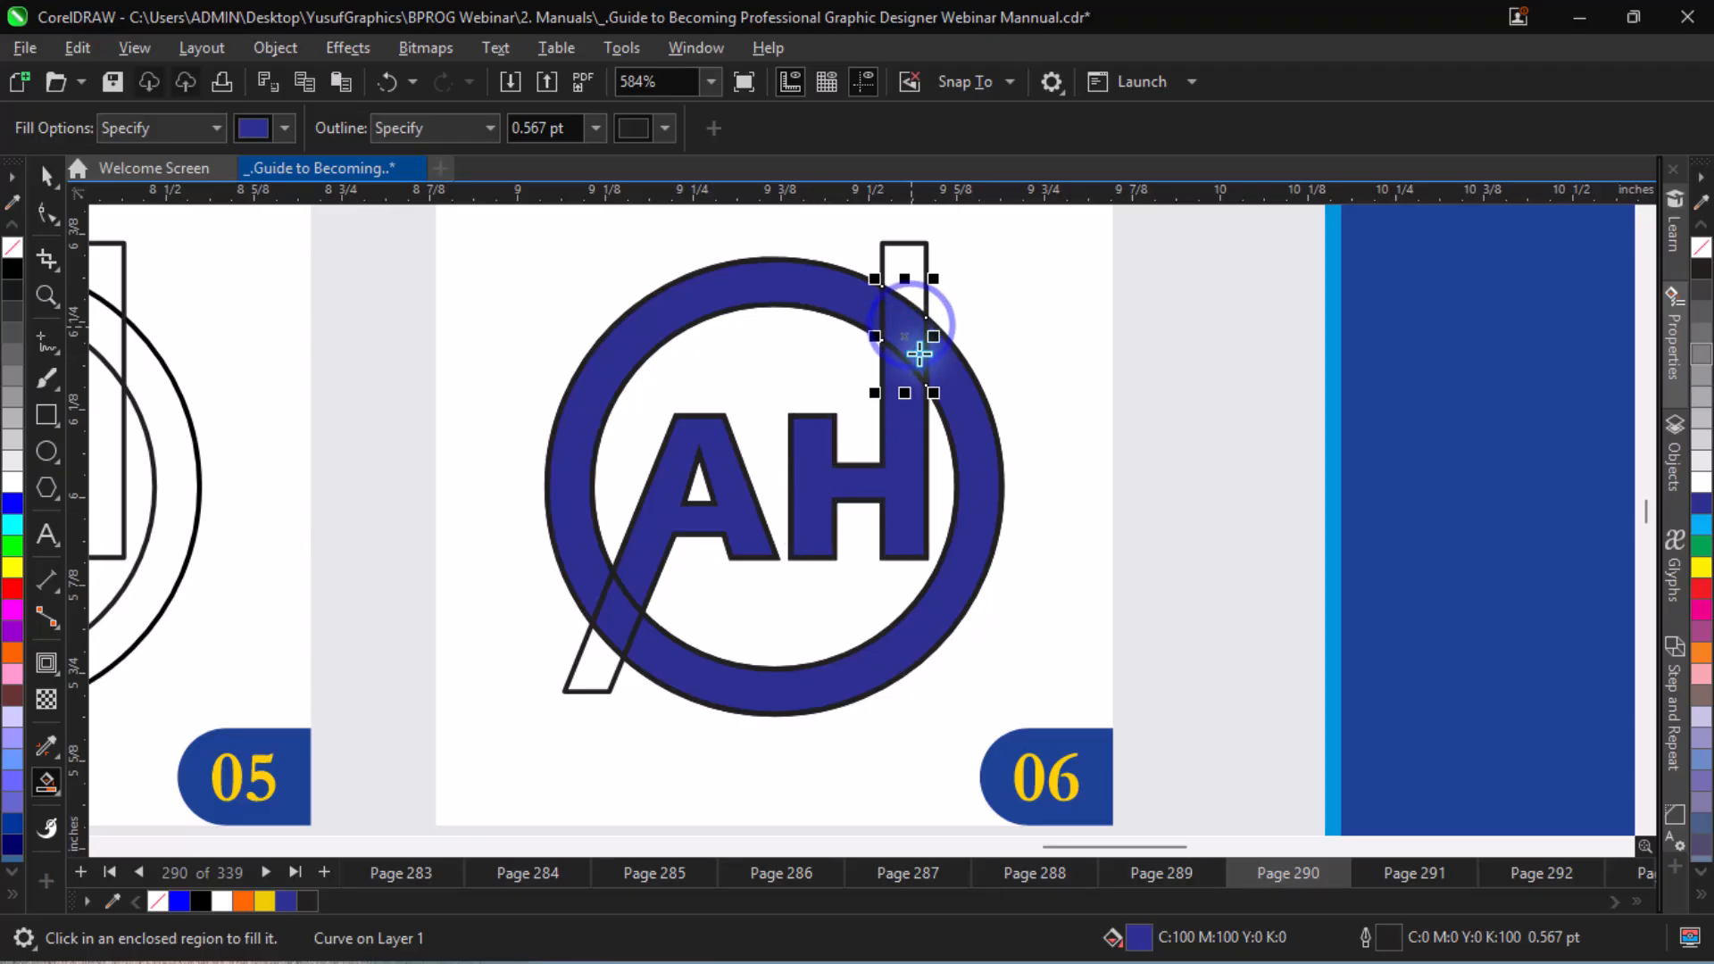
key("space")
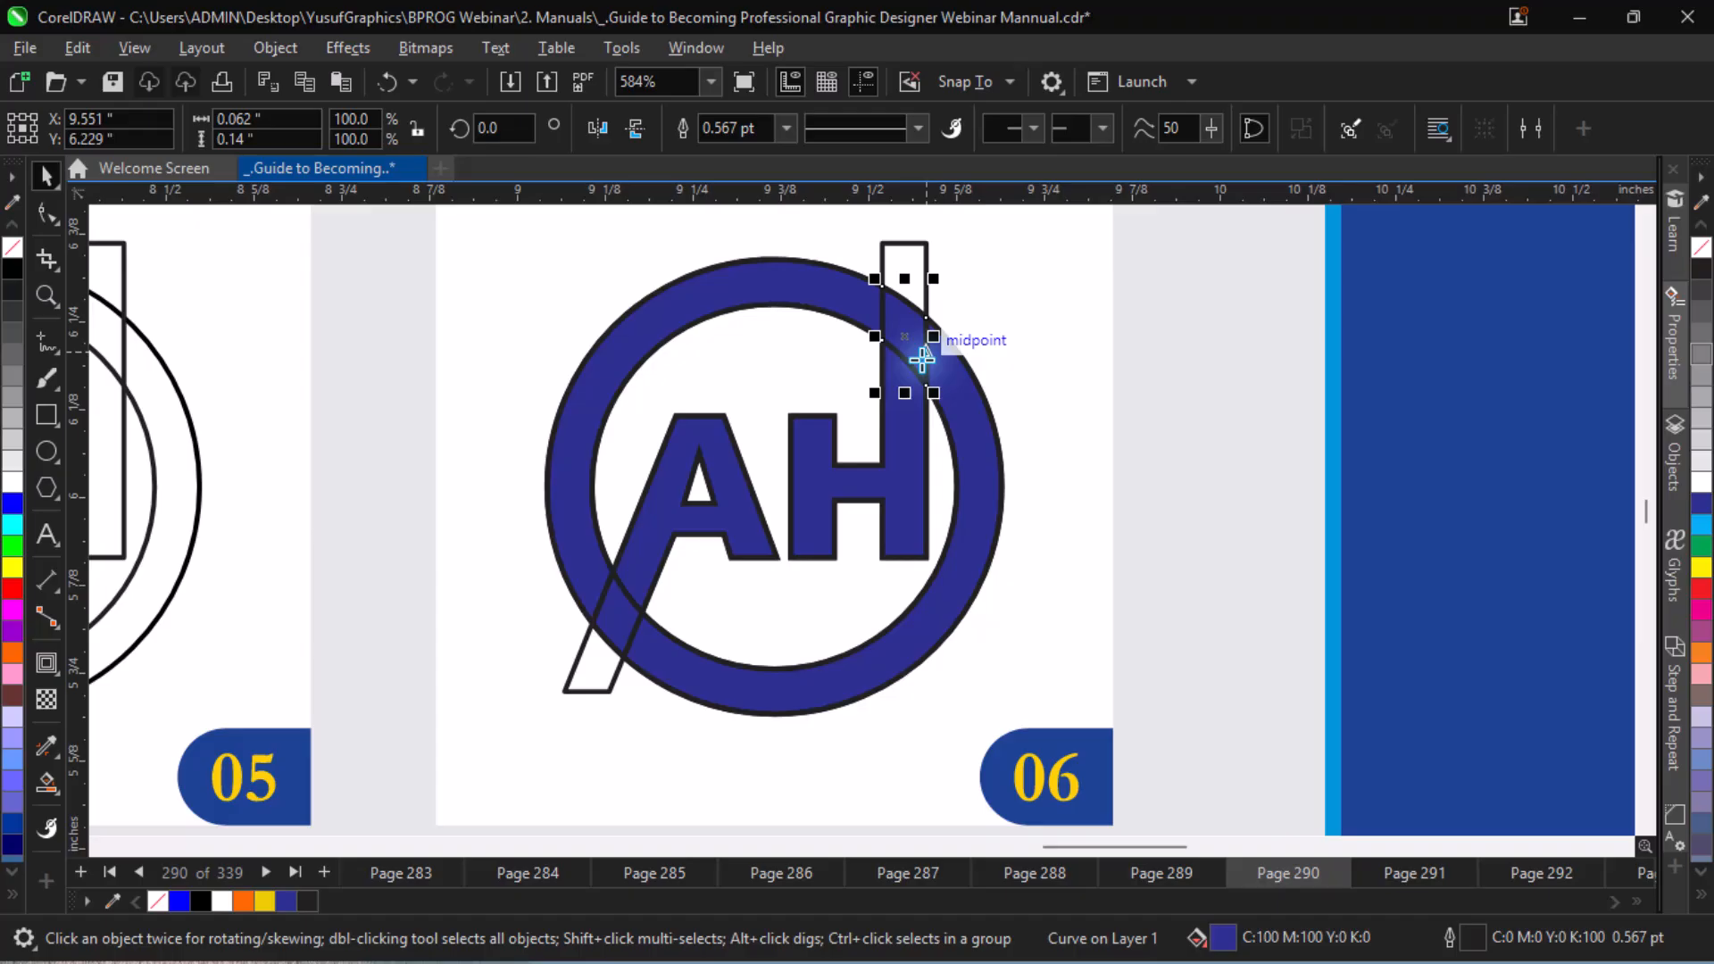
- Copy the complete blue-filled logo with its outlines from box 06 into box 07
key("ctrl+minus")
key("ctrl+minus")
key("ctrl+minus")
key("ctrl+minus")
key("ctrl+minus")
key("ctrl+equal")
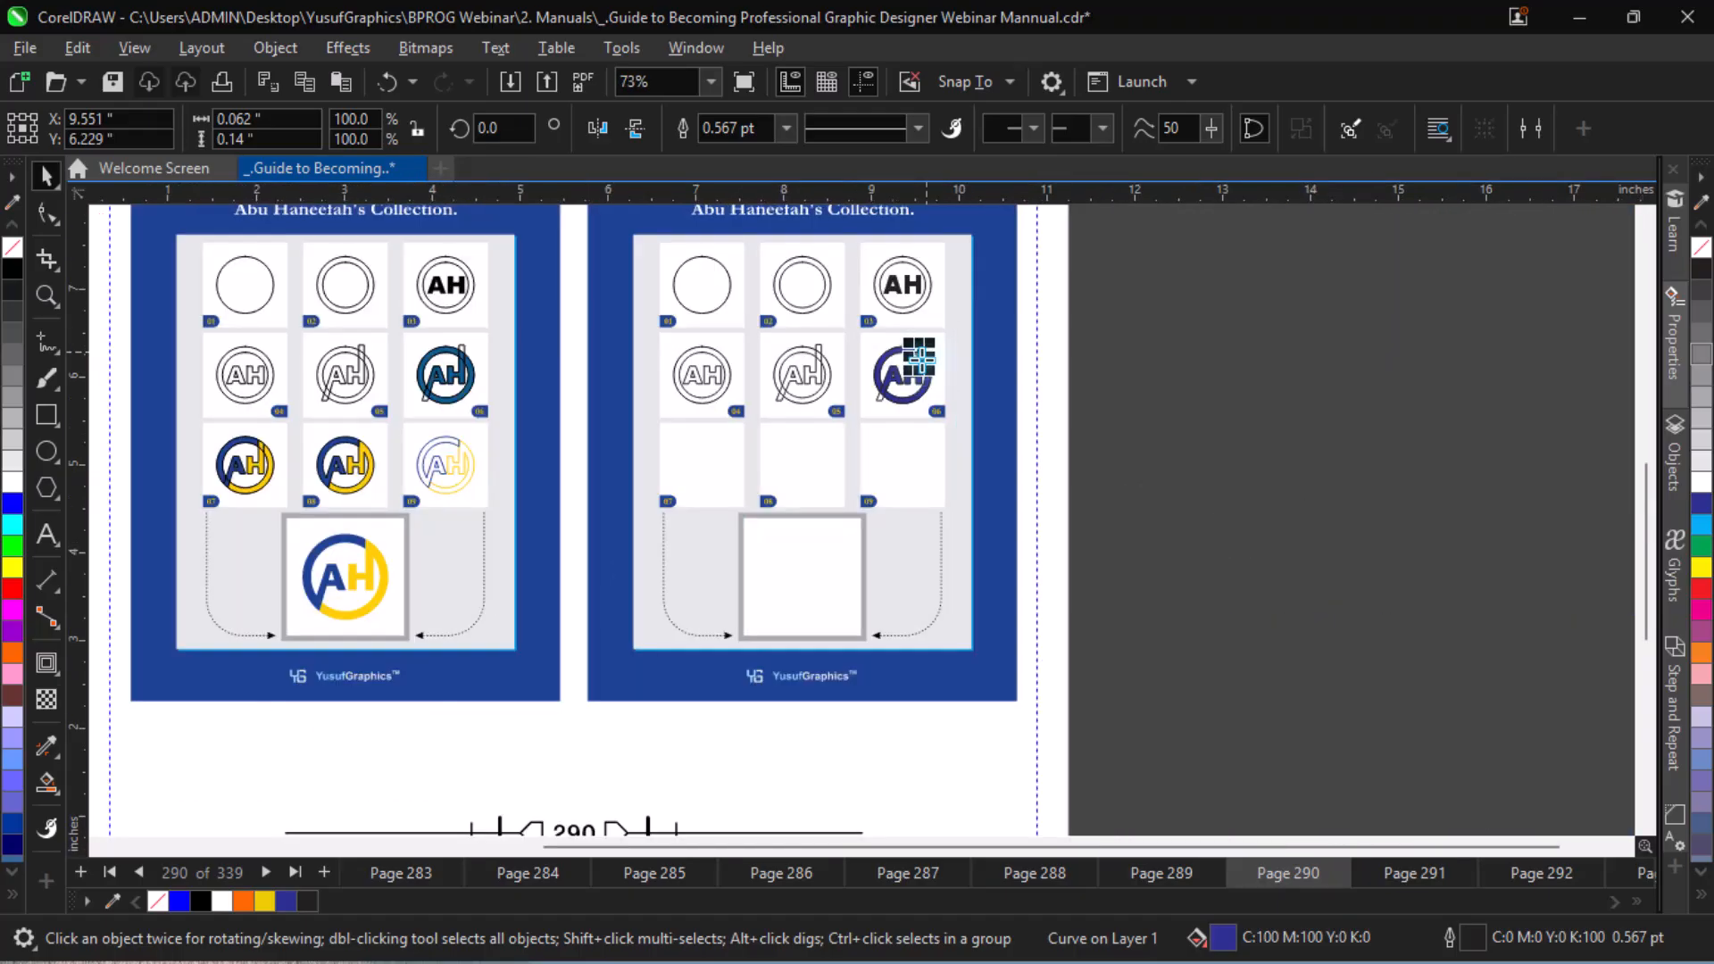
key("ctrl+equal")
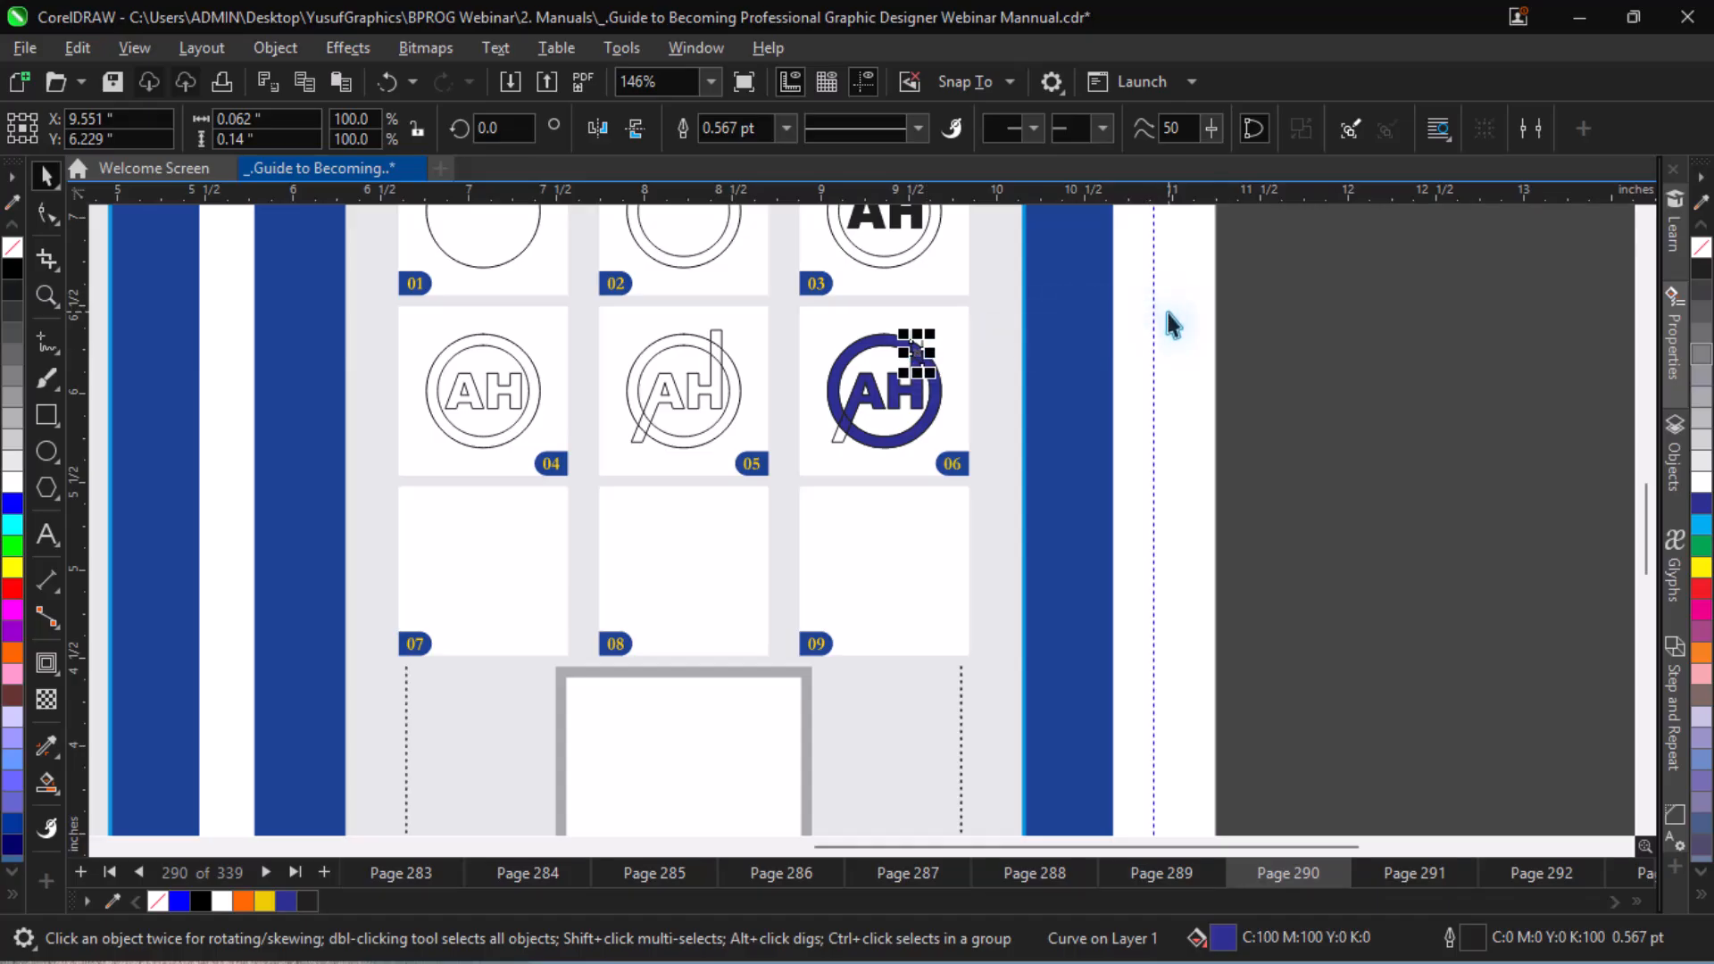
left_click_drag(1166, 313, 884, 429)
left_click_drag(811, 453, 803, 467)
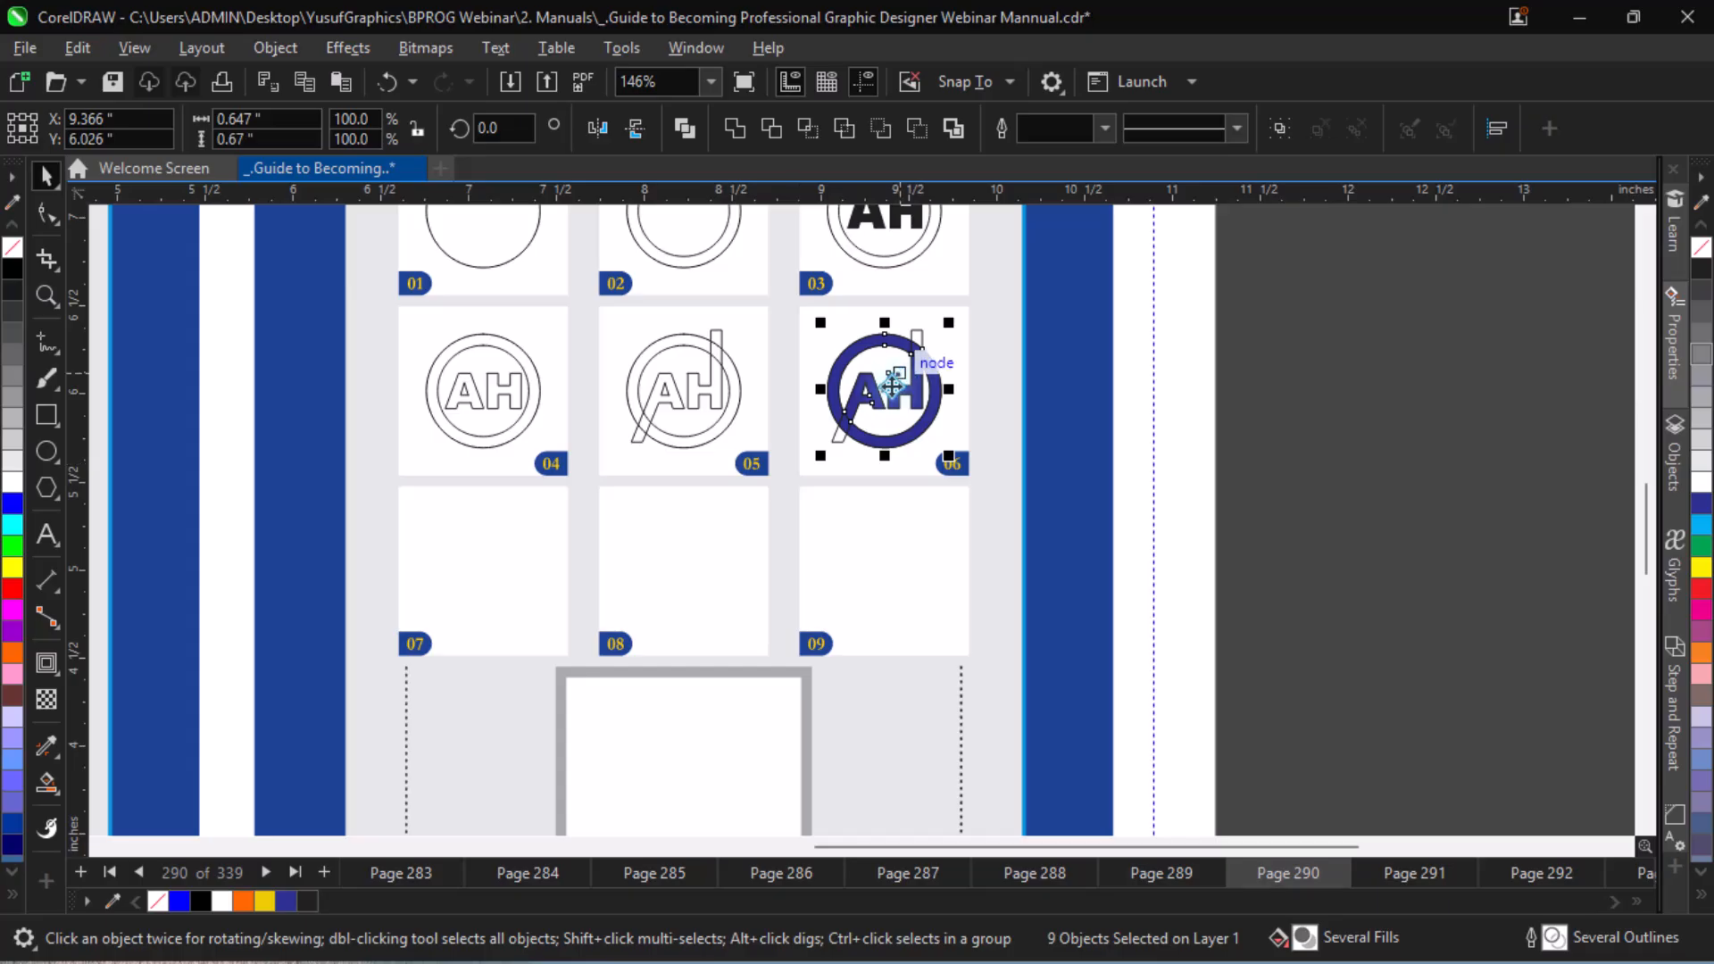
left_click_drag(892, 386, 487, 571)
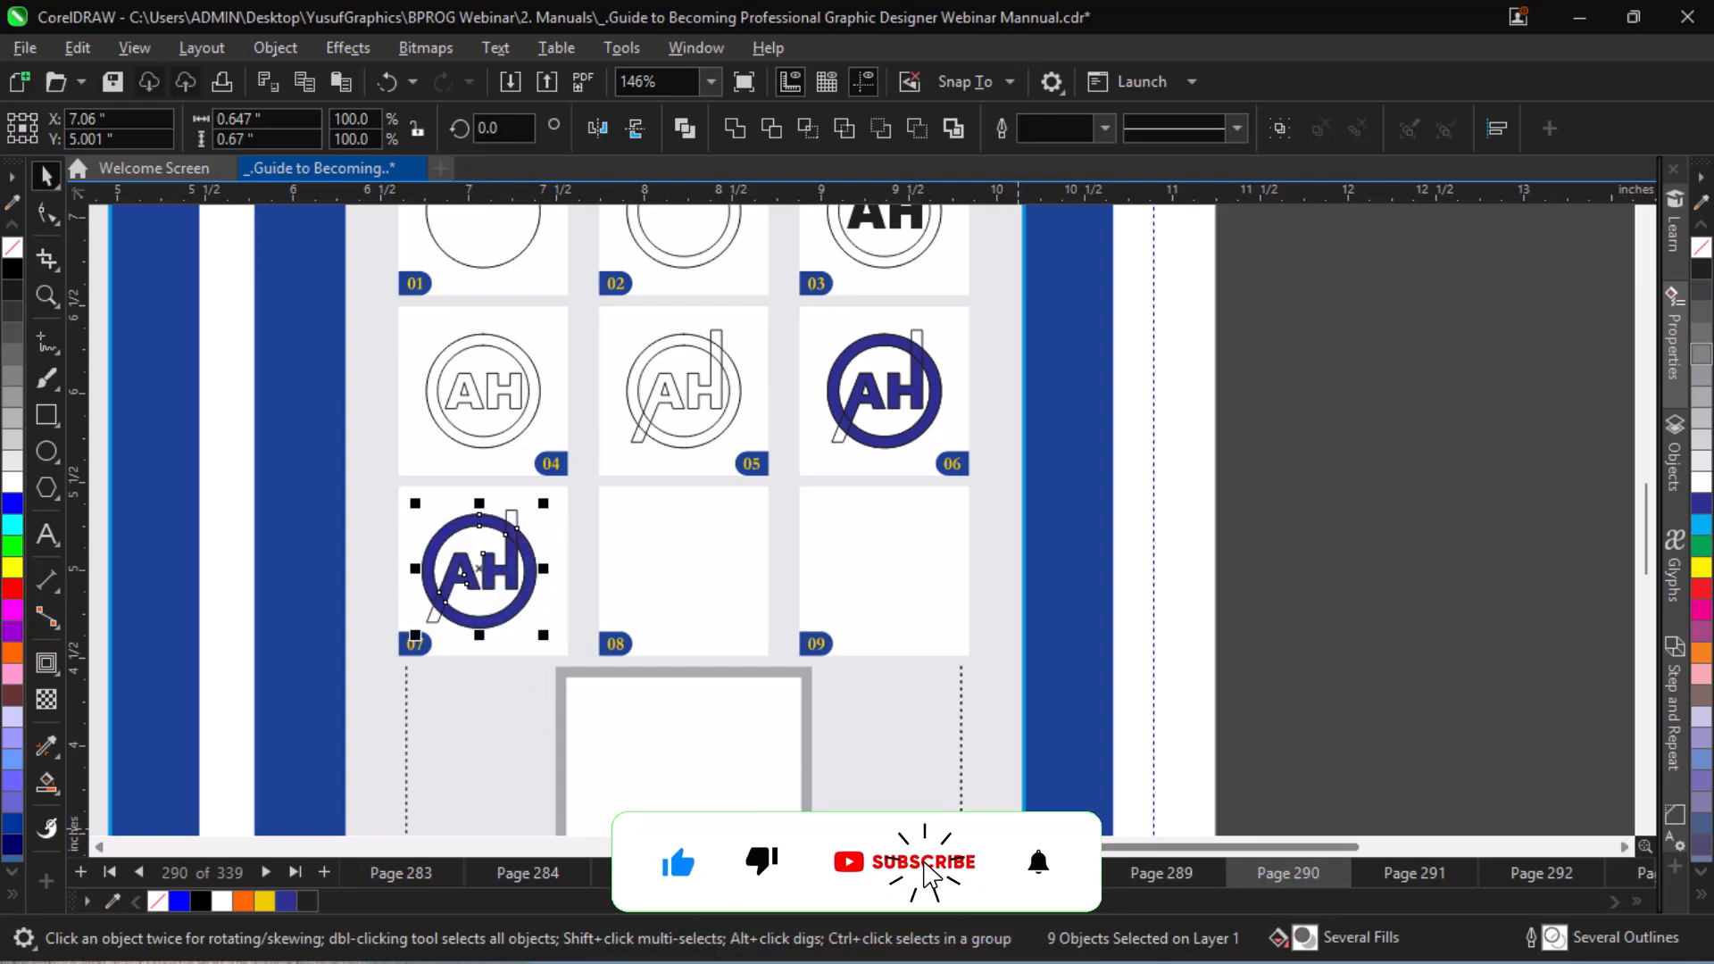
- Delete the original AH letter outline that protrudes beyond the ring in box 07
left_click_drag(1018, 846, 751, 847)
left_click(1185, 518)
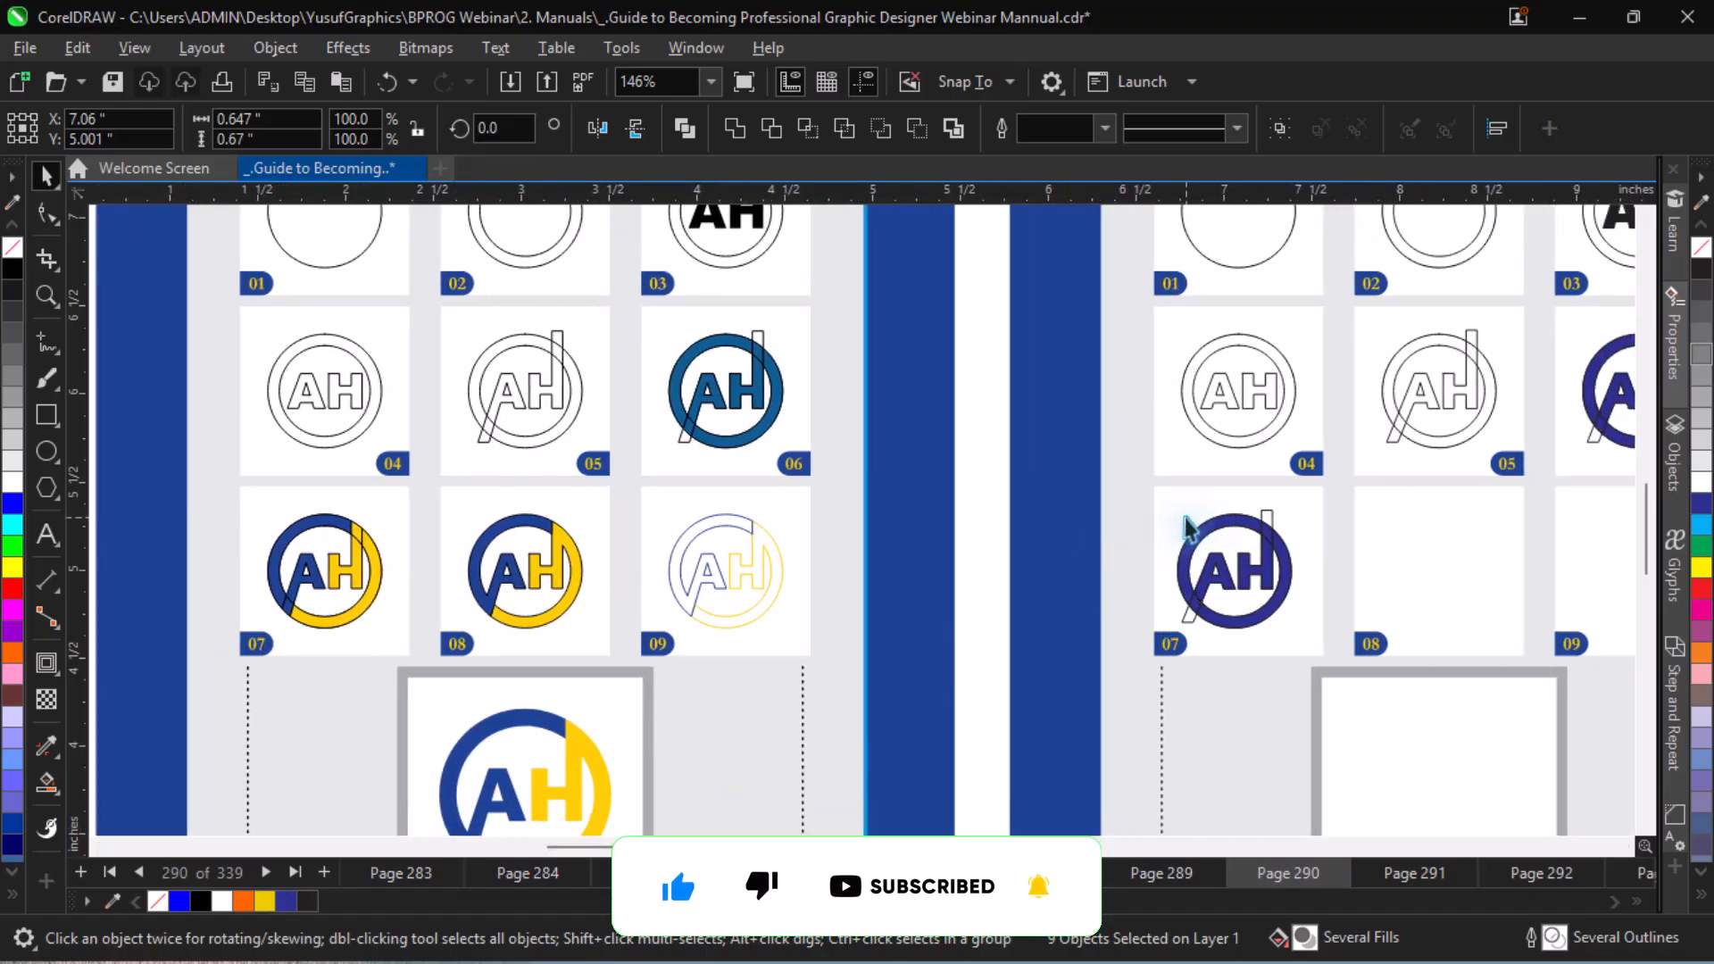
left_click(1266, 516)
key("Delete")
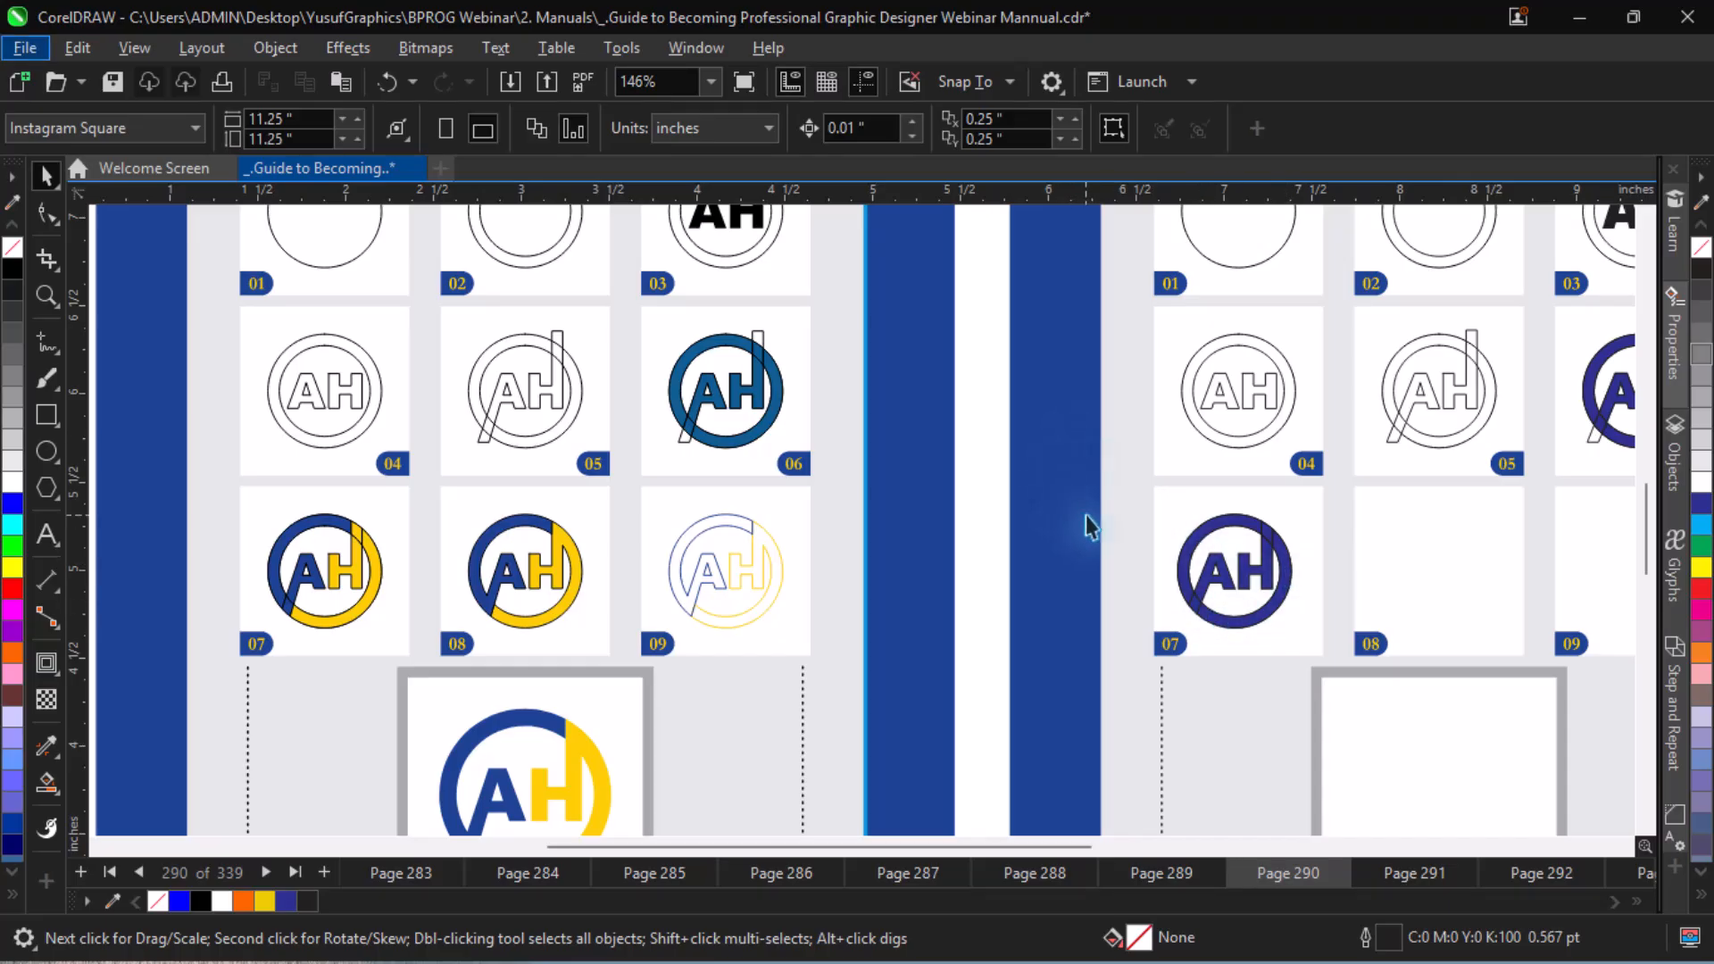
- Delete the original unfilled outer circle with the 0.5 pt outline from the logo in box 07
left_click(1187, 513)
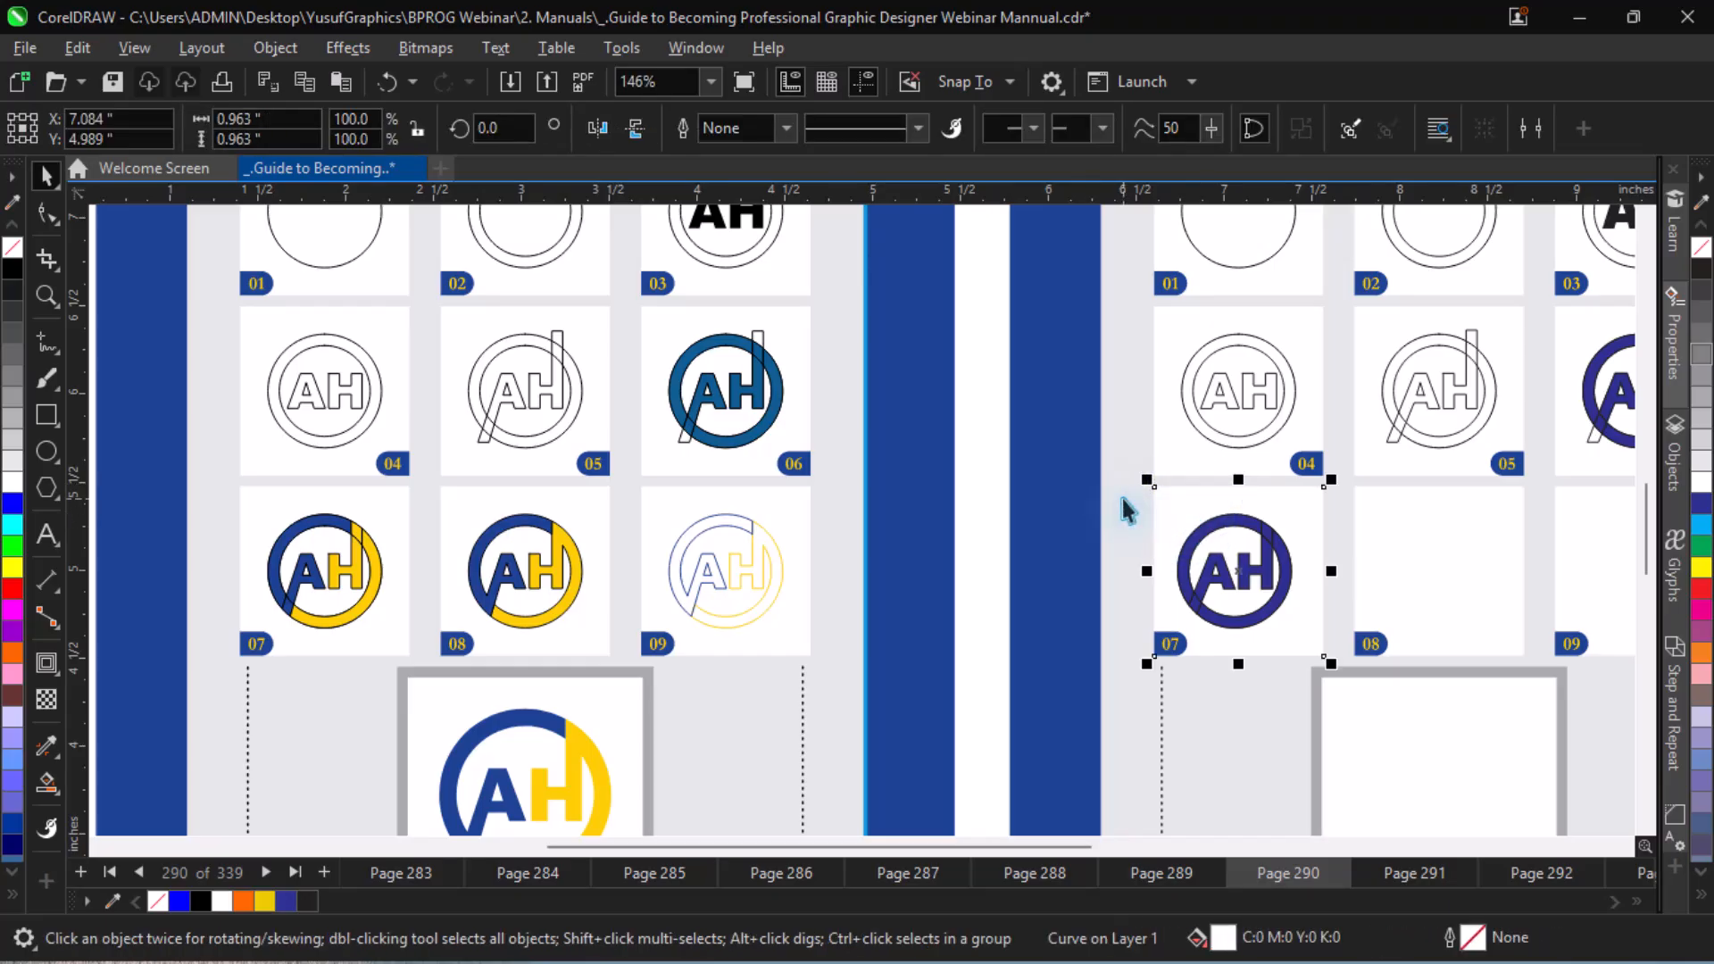
key("z")
left_click_drag(1020, 452, 1369, 680)
key("space")
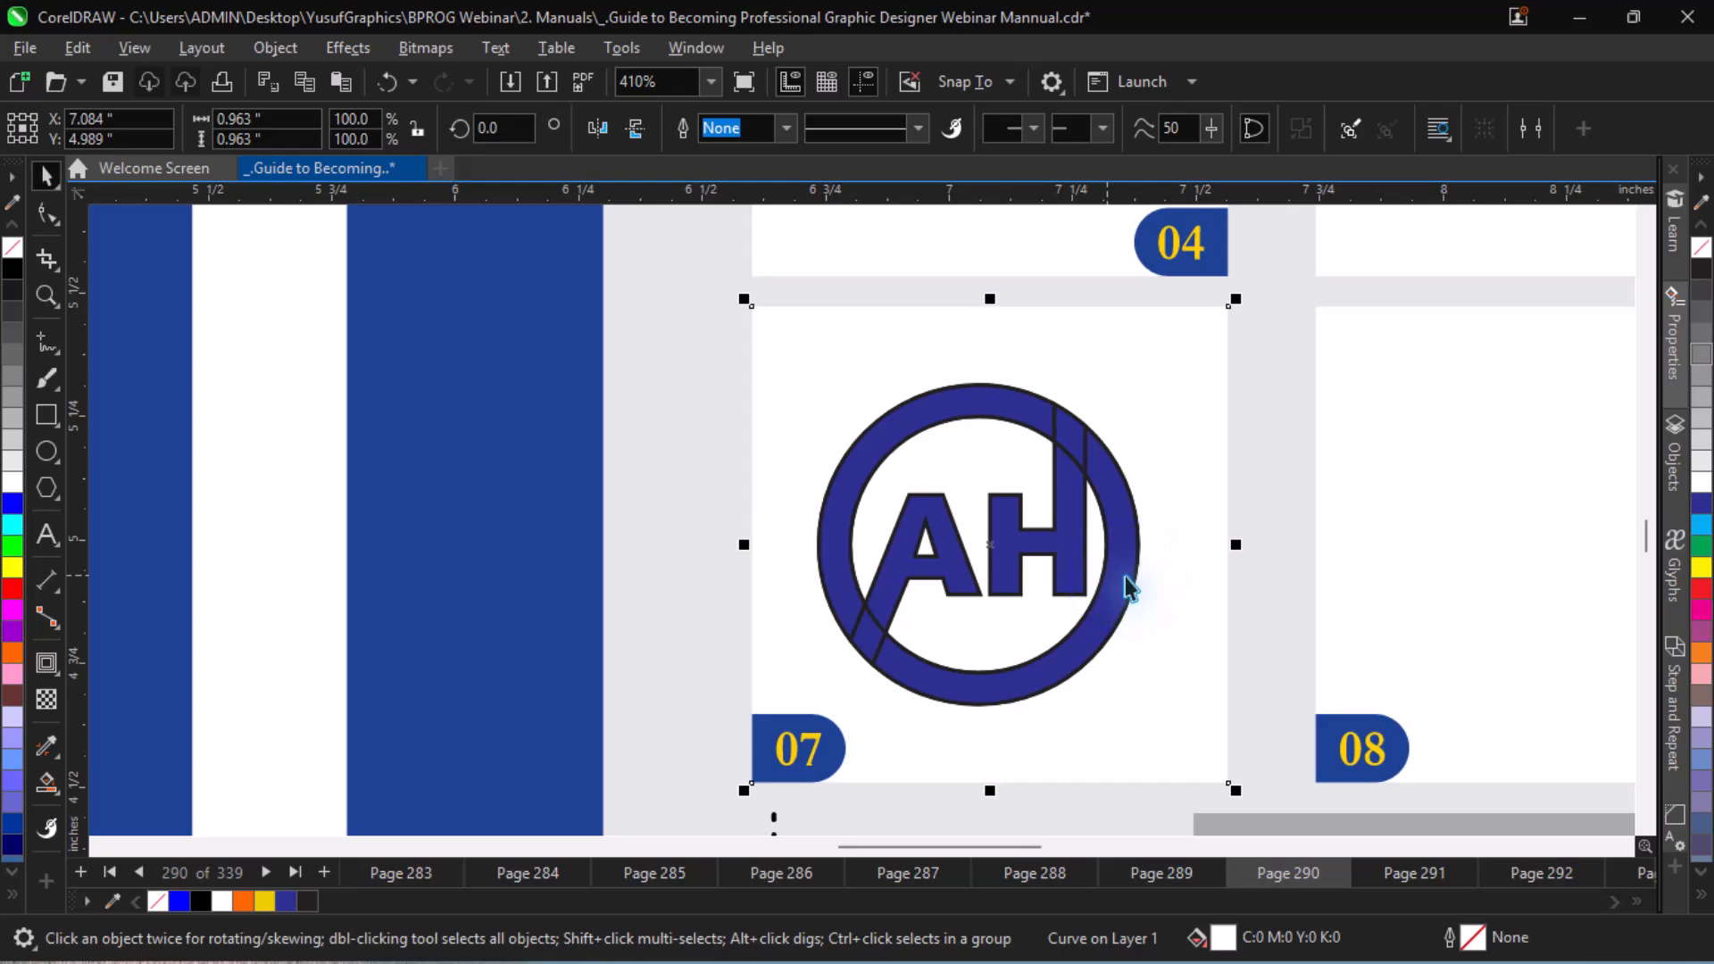
left_click(1124, 577)
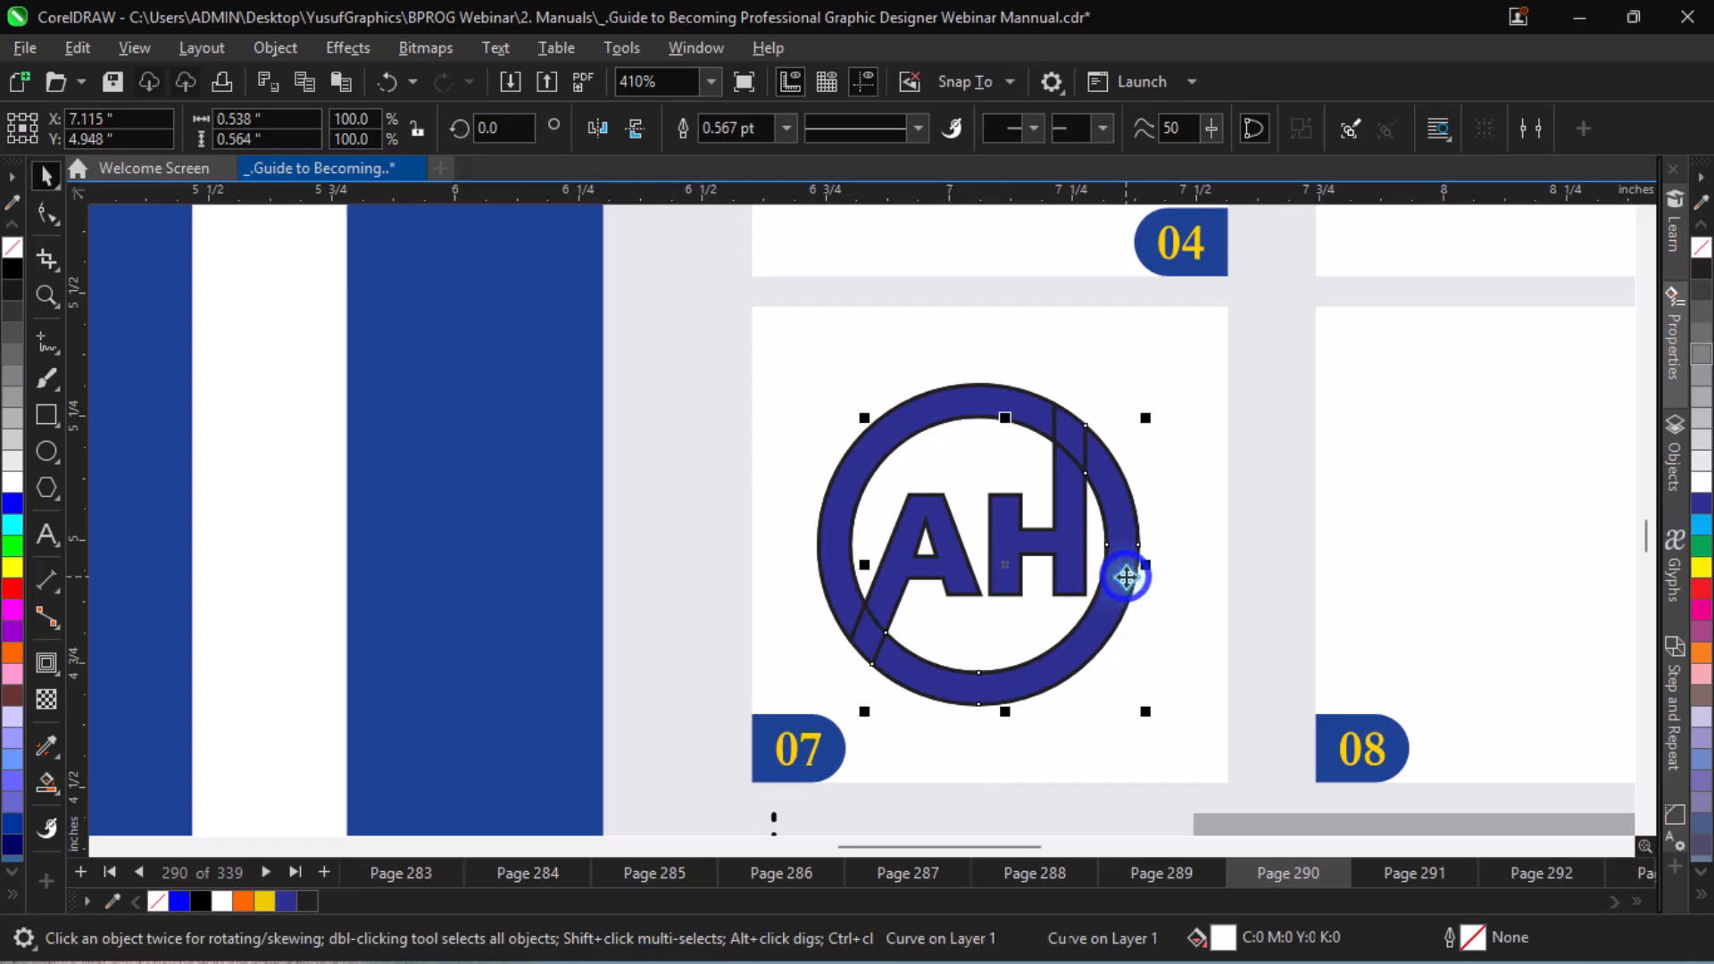
left_click(1125, 577)
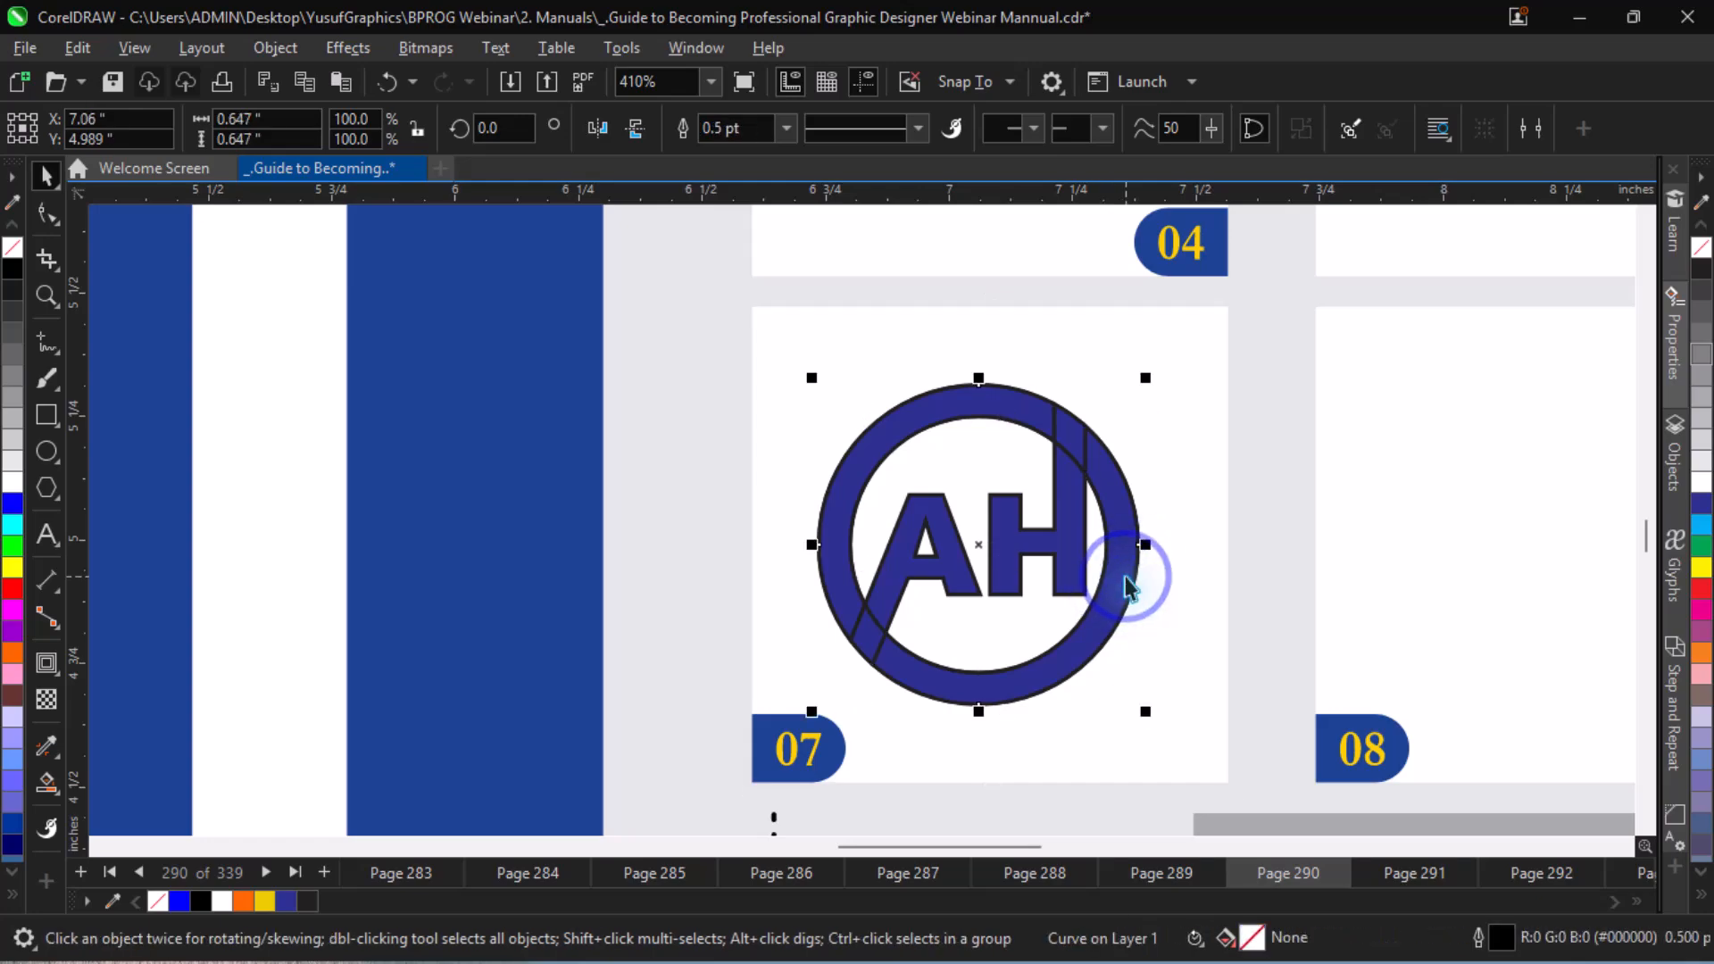
key("Escape")
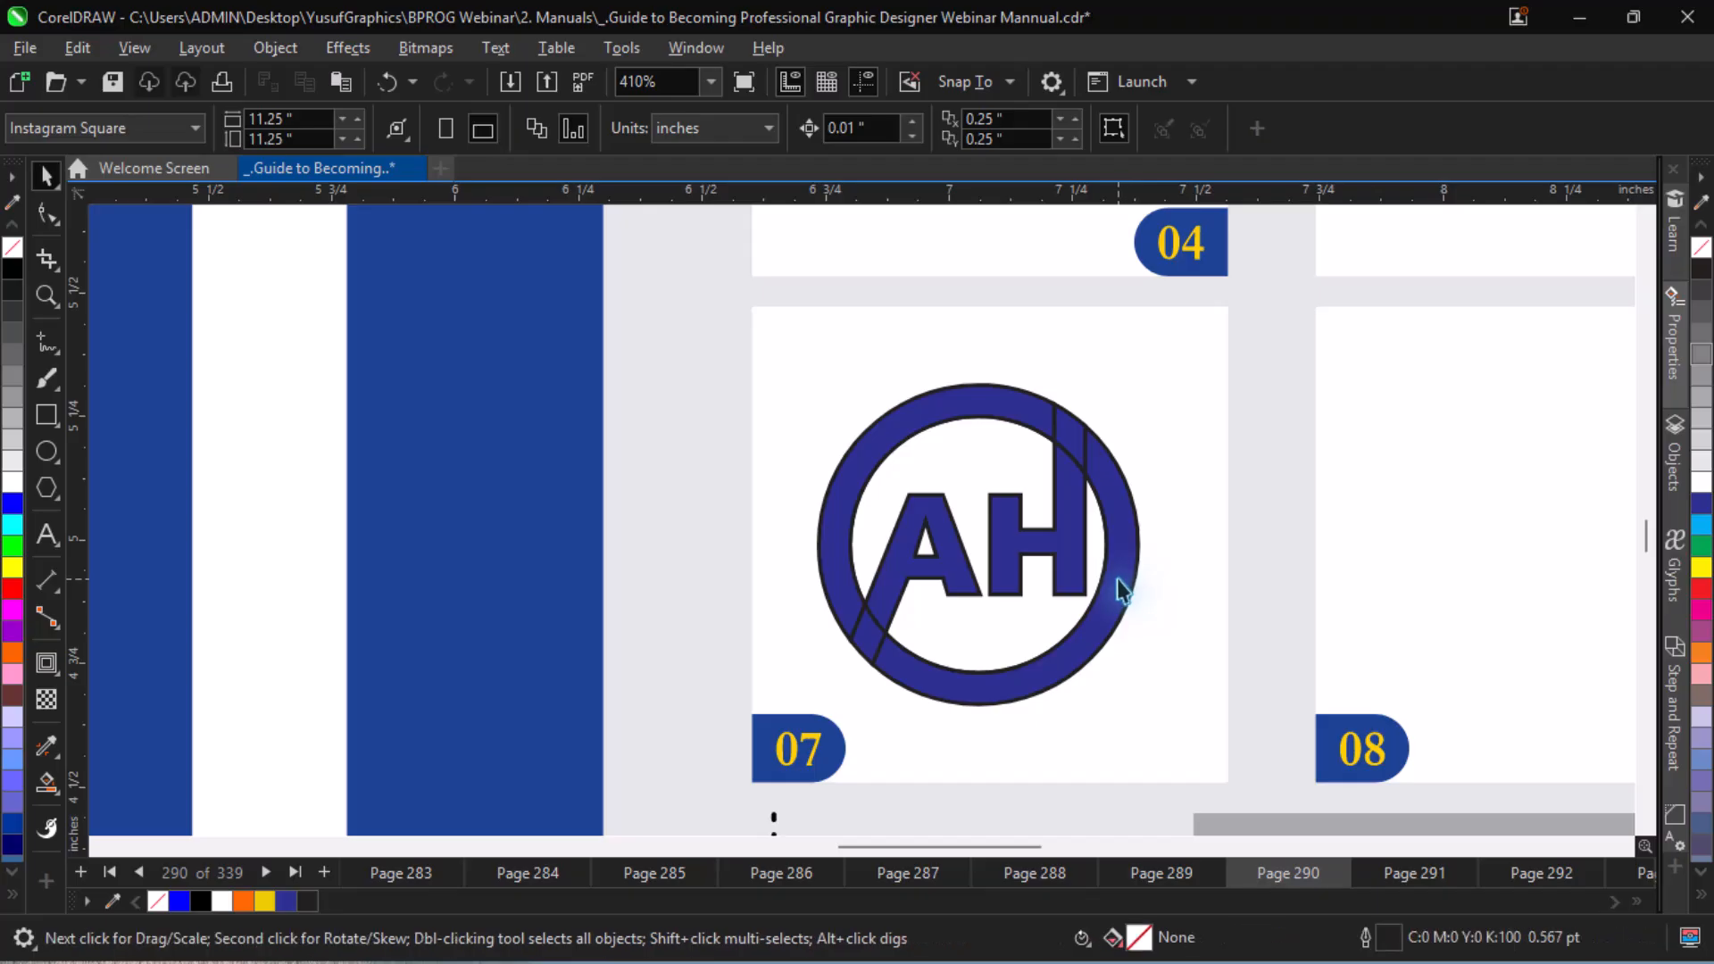
- Test-delete the ring's large lower-right filled section in box 07 to check for leftover outlines, and undo the deletion
left_click(1063, 639)
key("Delete")
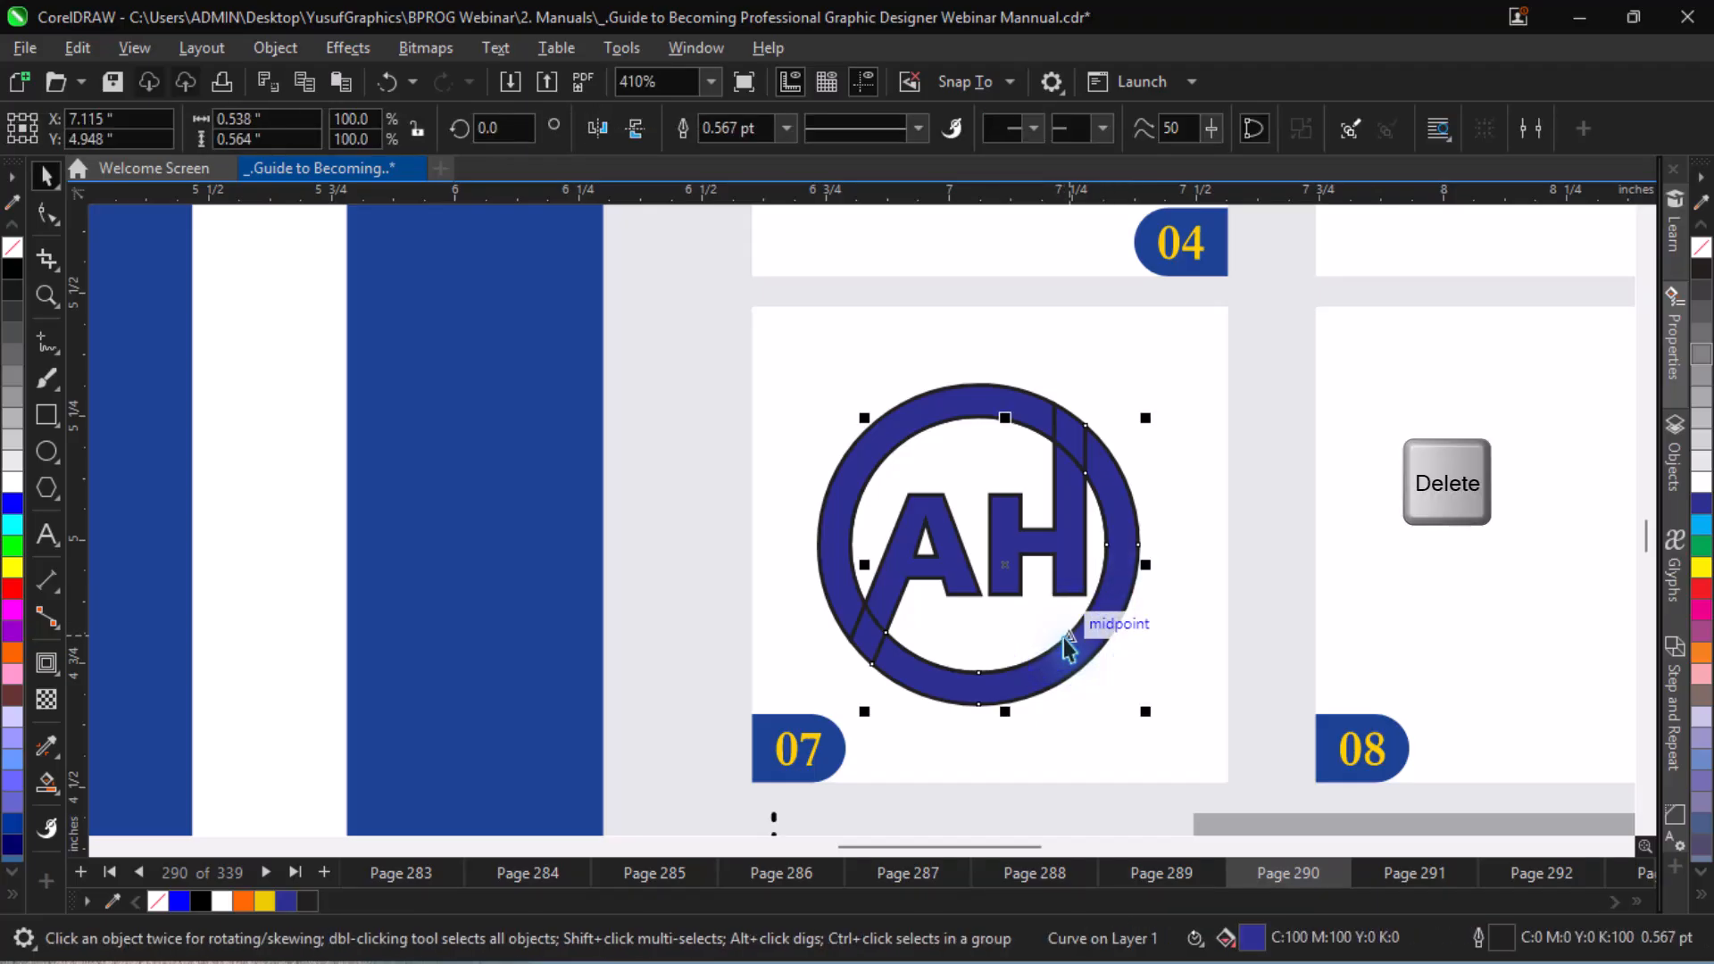
key("ctrl+z")
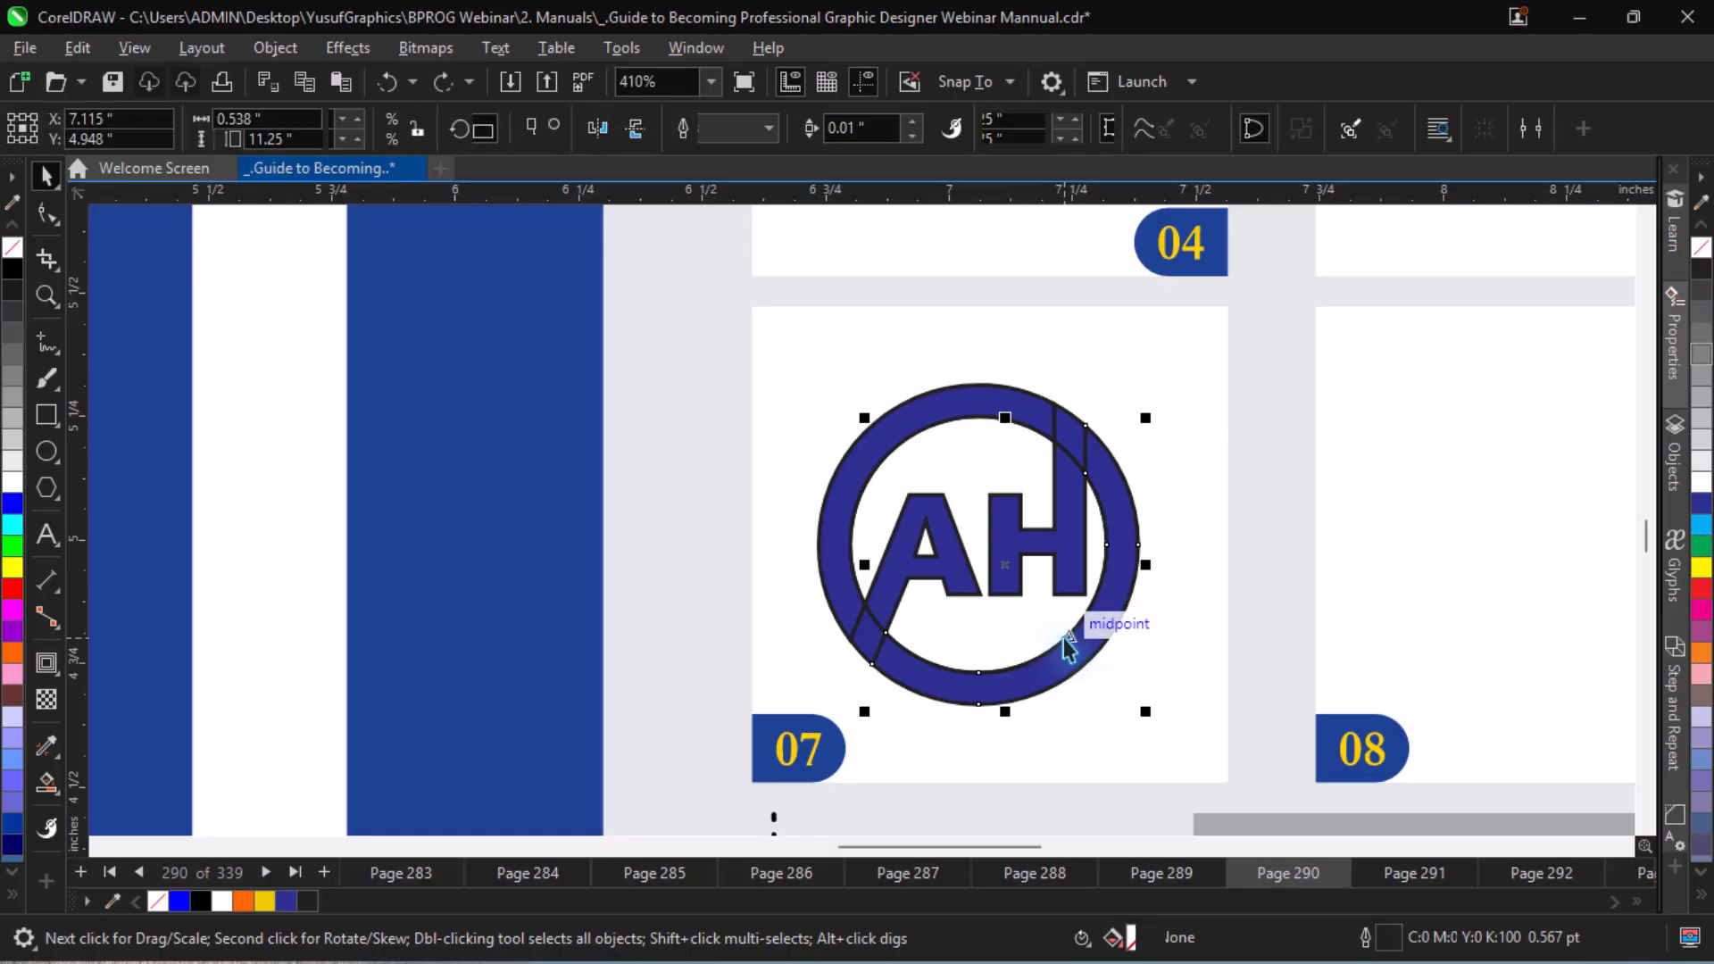
left_click(1047, 627)
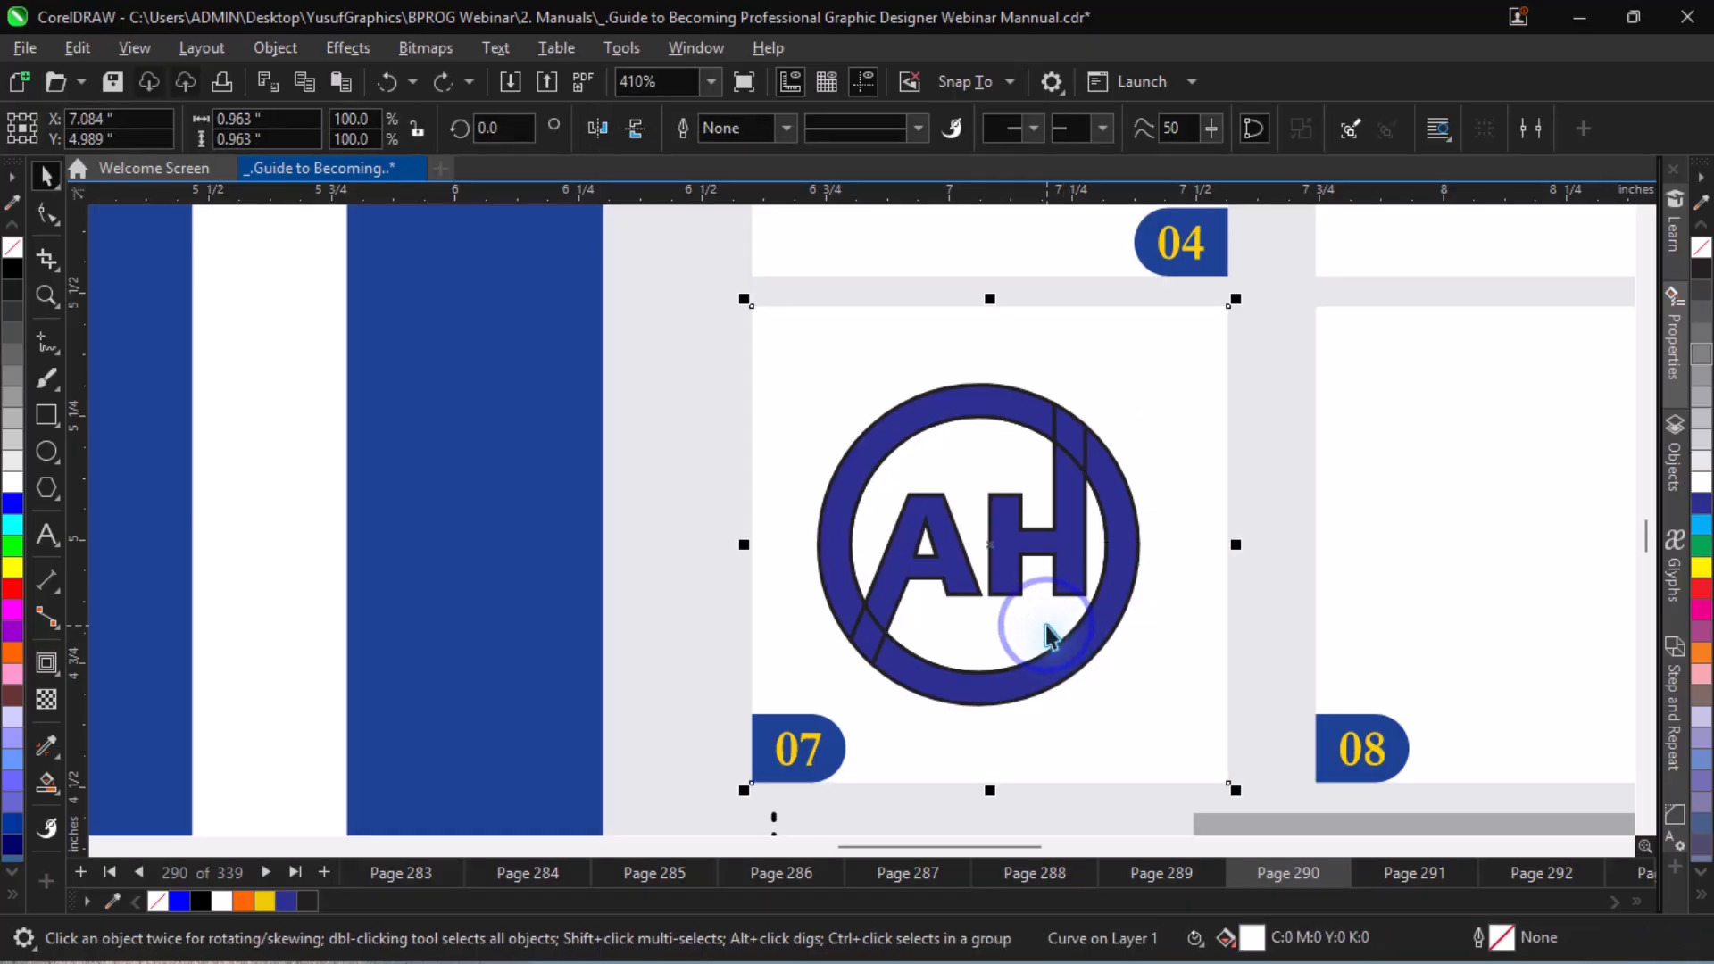
key("Escape")
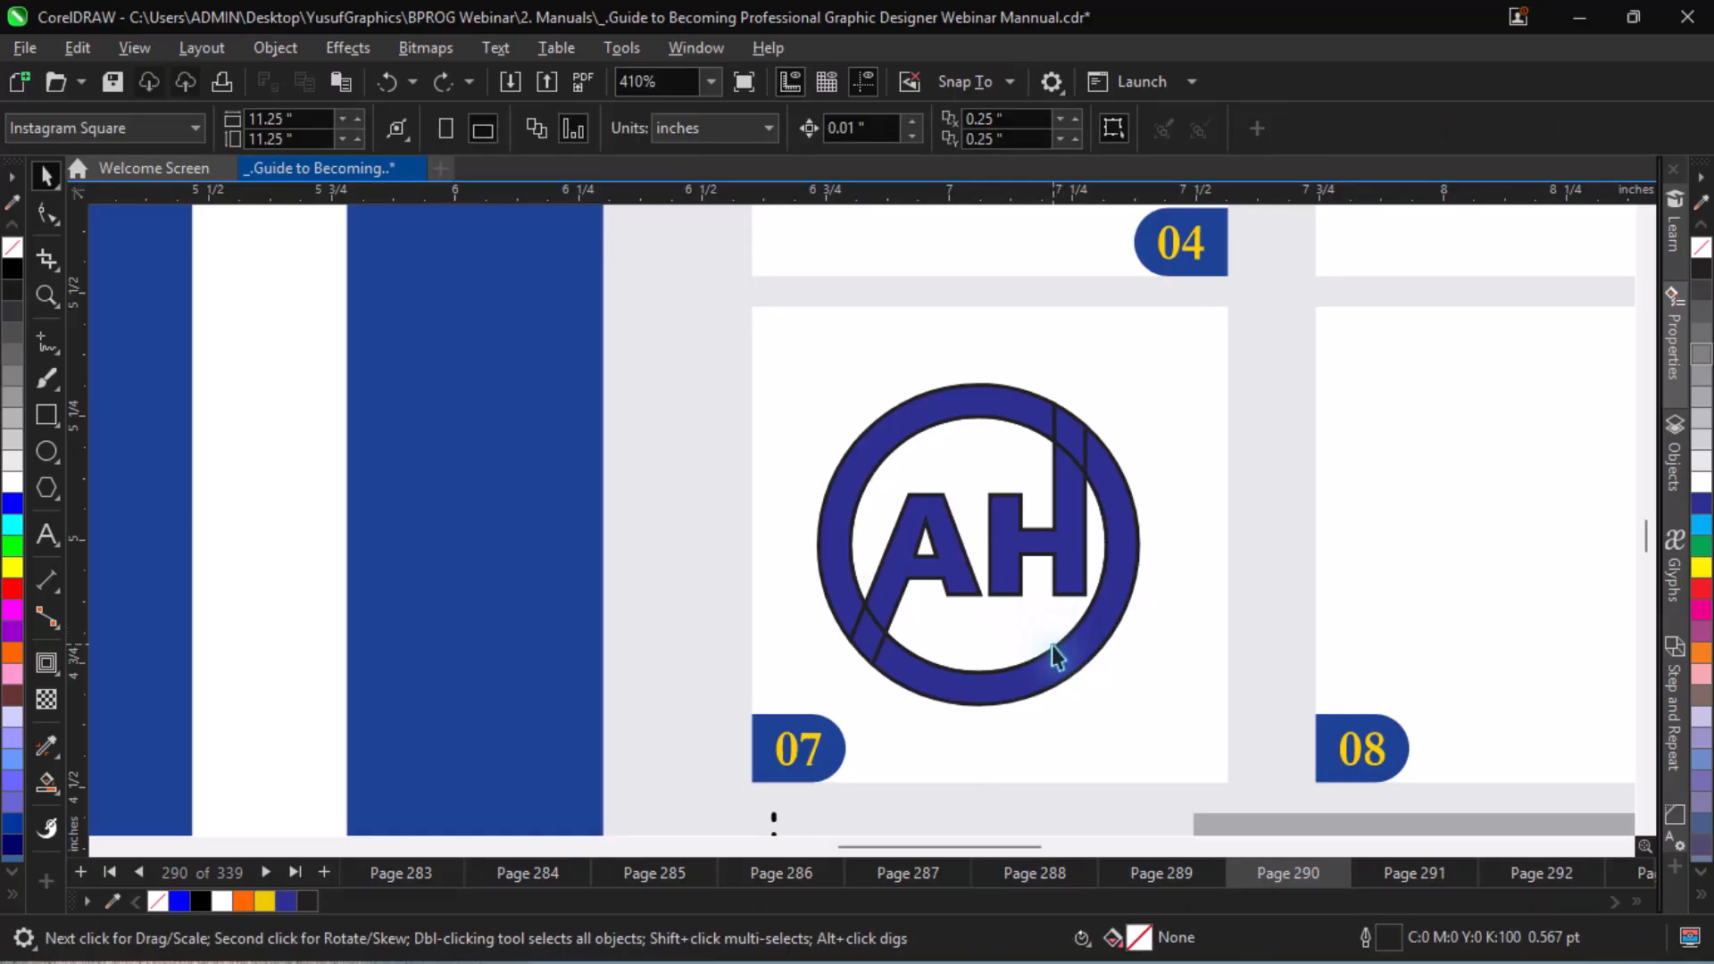
left_click(1051, 646)
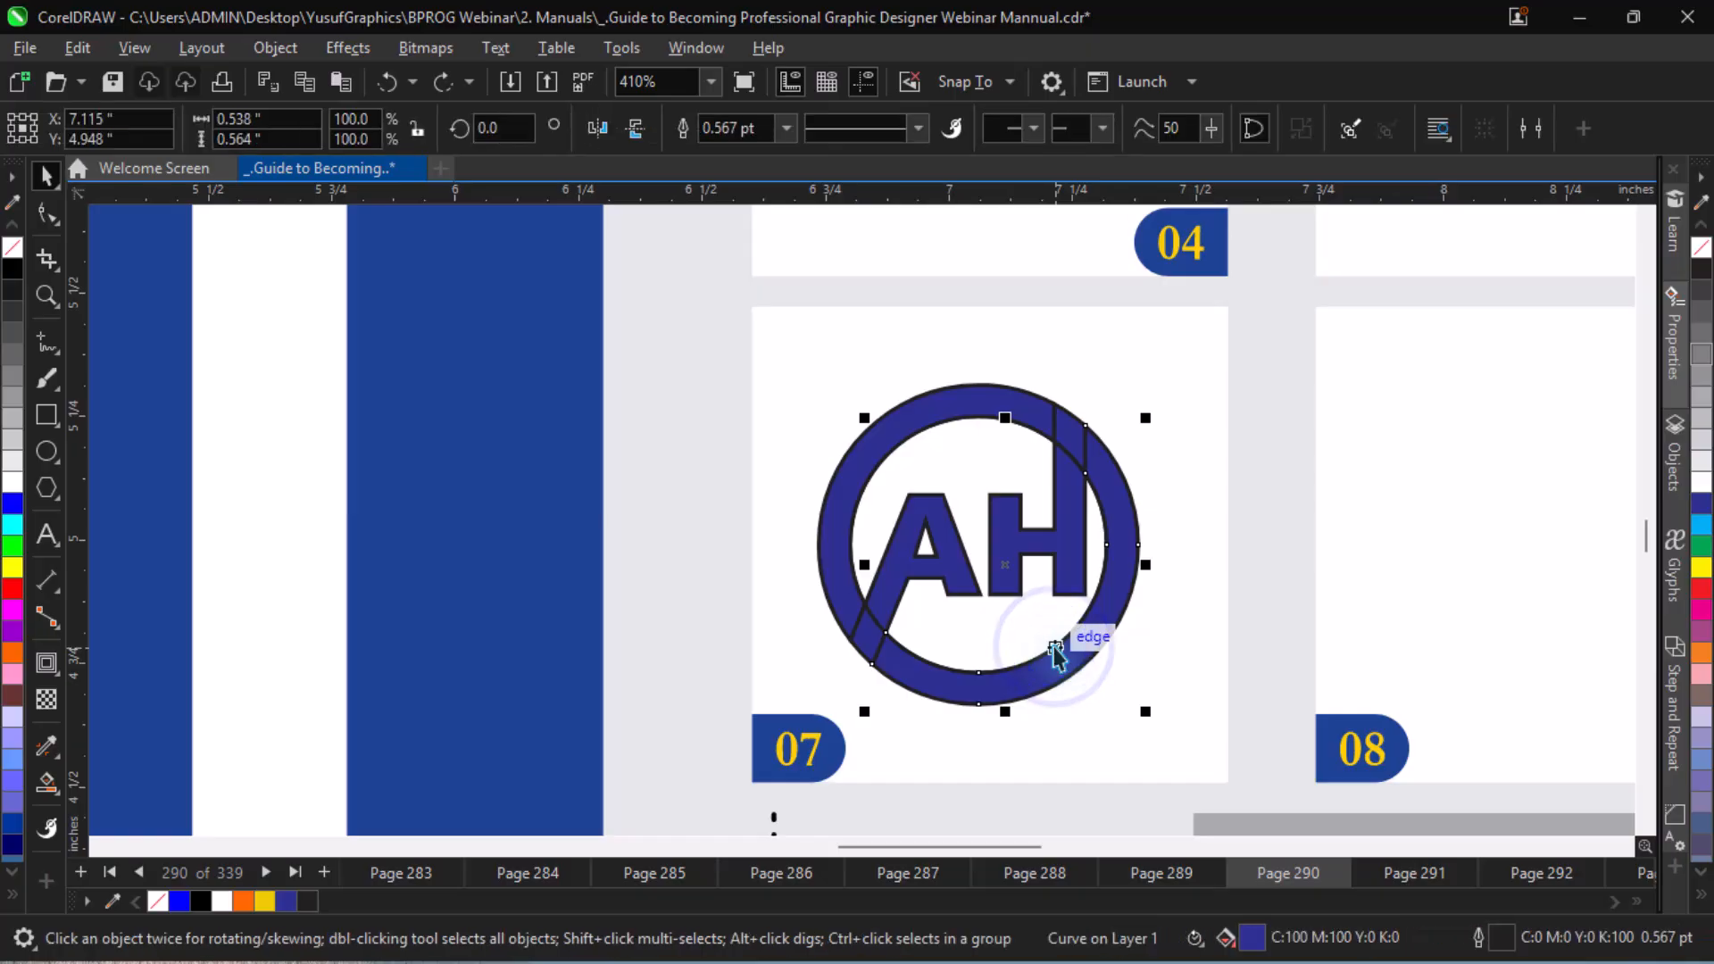
key("Delete")
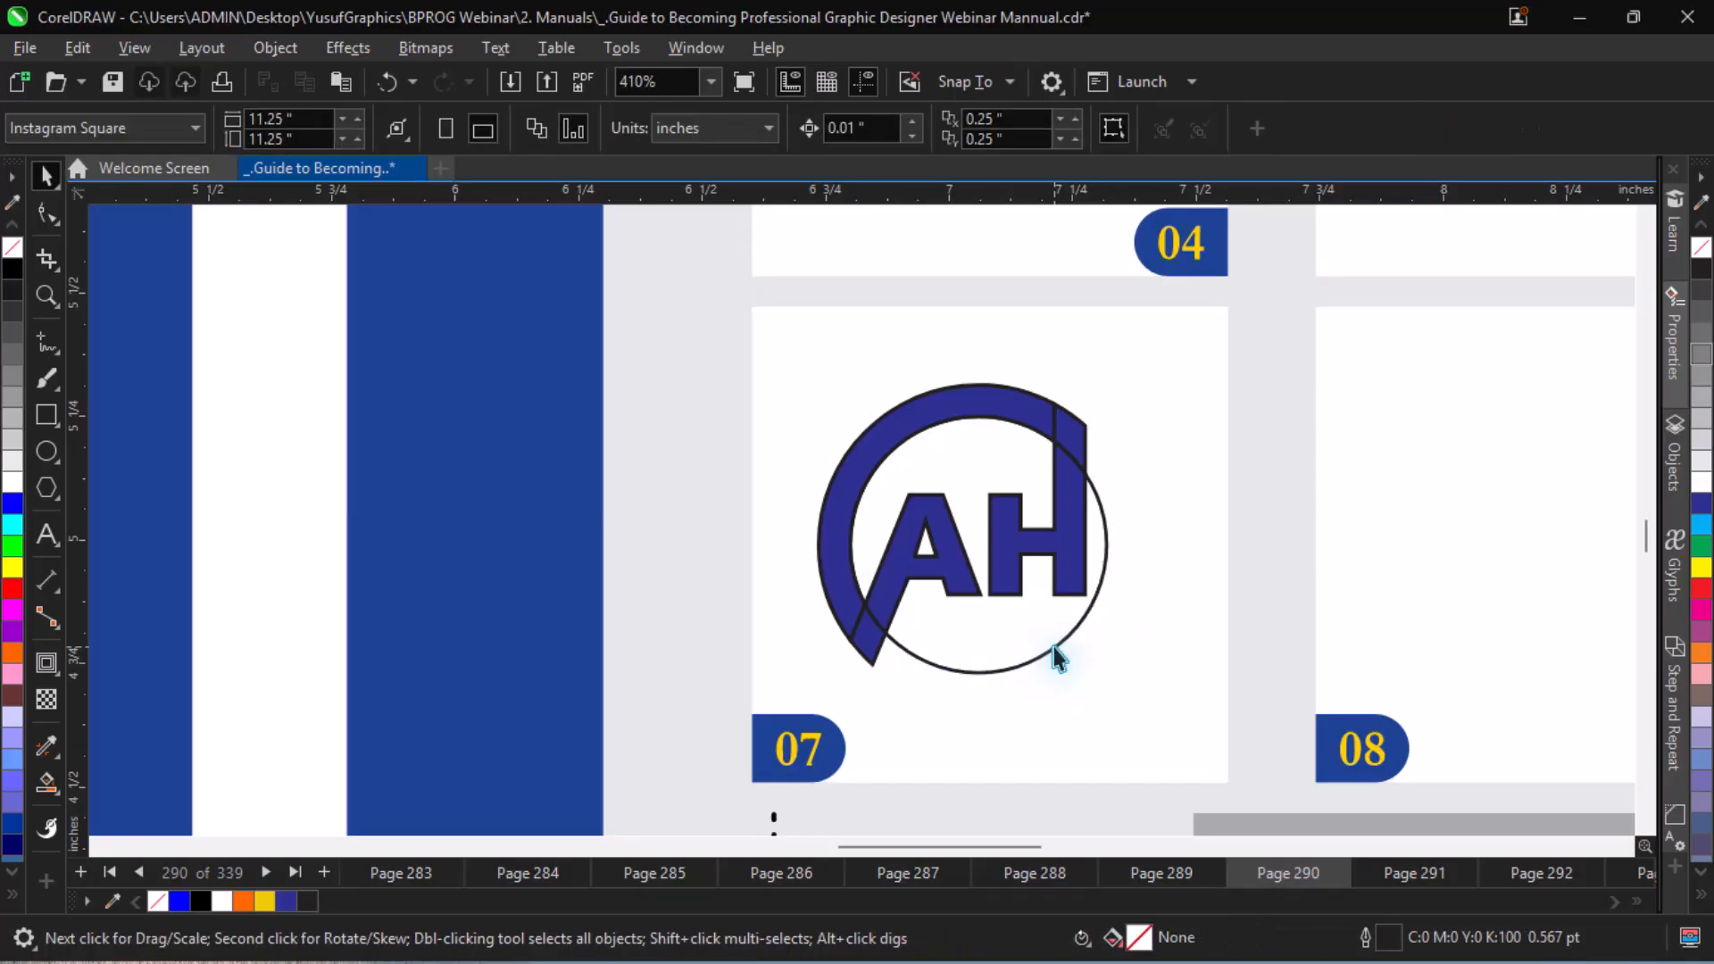
key("ctrl+z")
- Delete the original unfilled inner circle with the 0.5 pt outline from the logo in box 07
left_click(1043, 445)
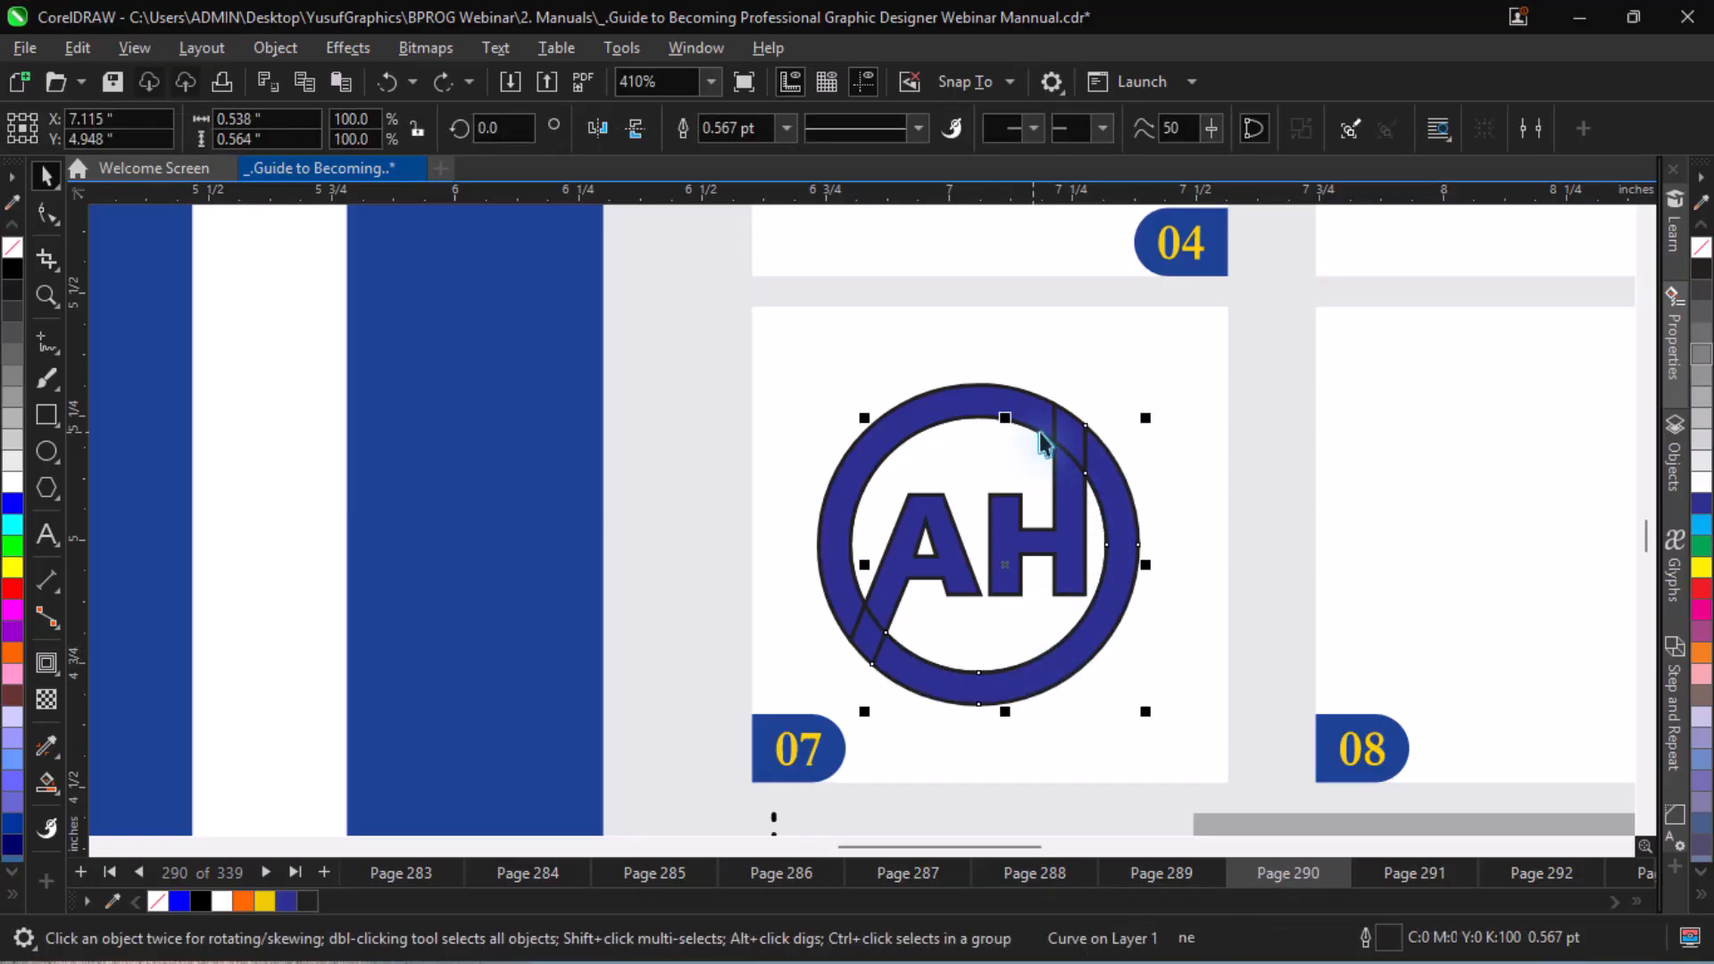
left_click(1079, 517)
key("Escape")
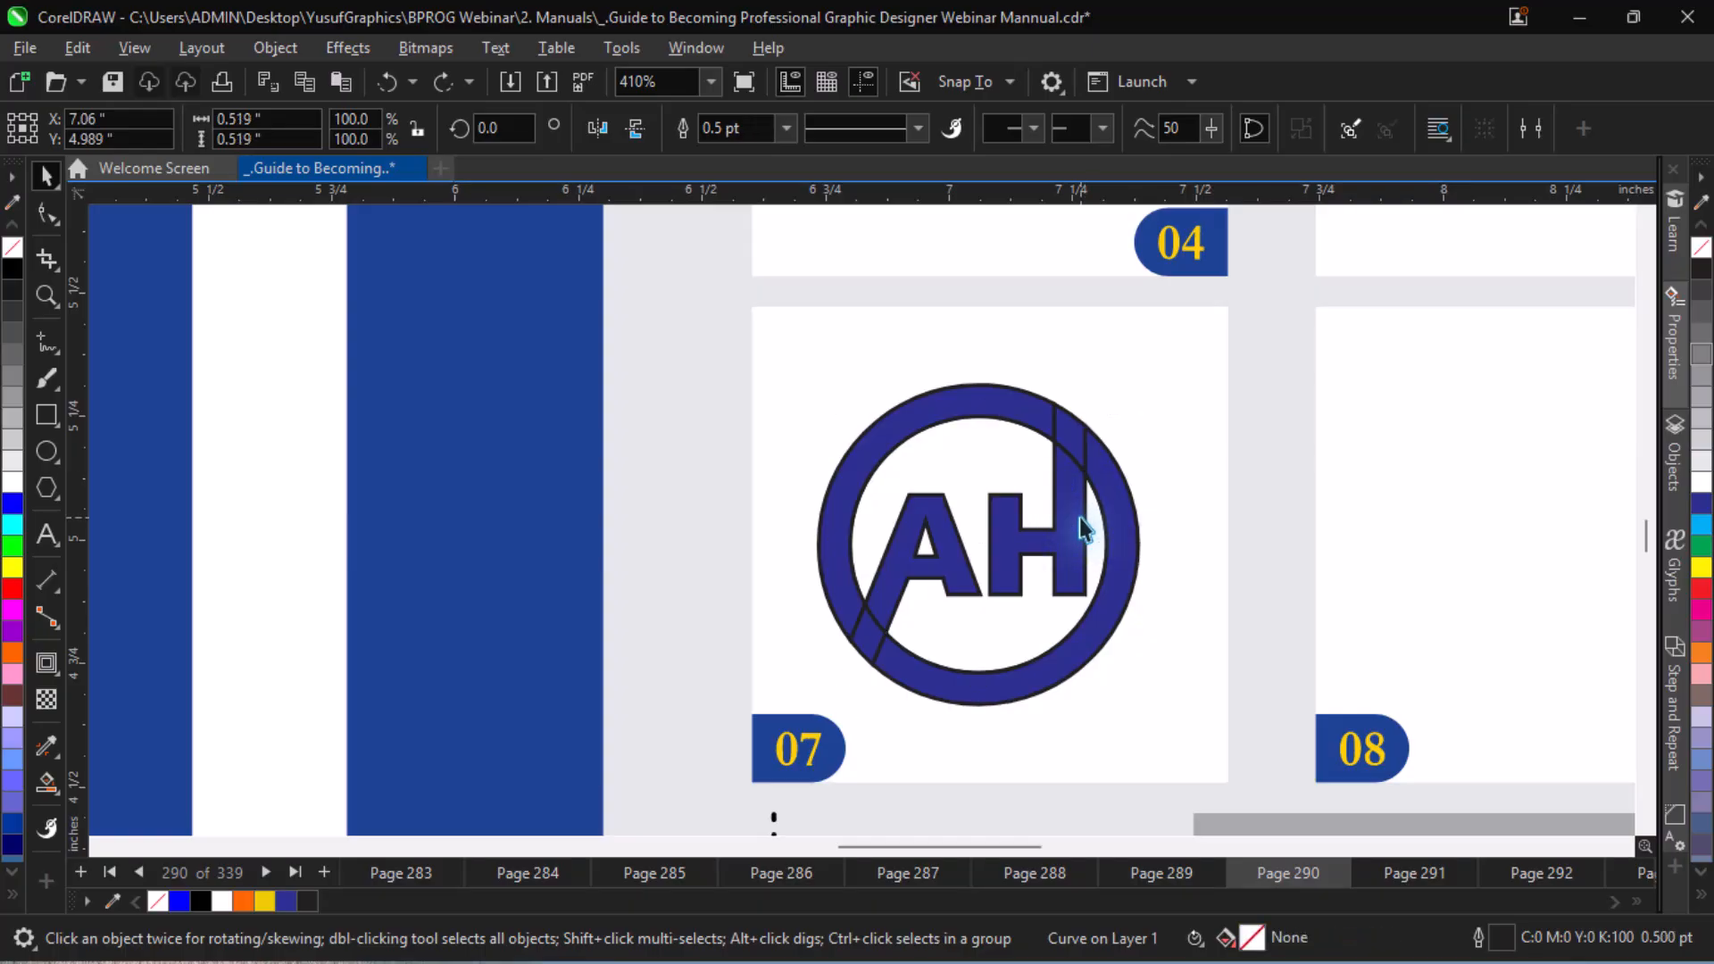
left_click_drag(1128, 534, 1193, 580)
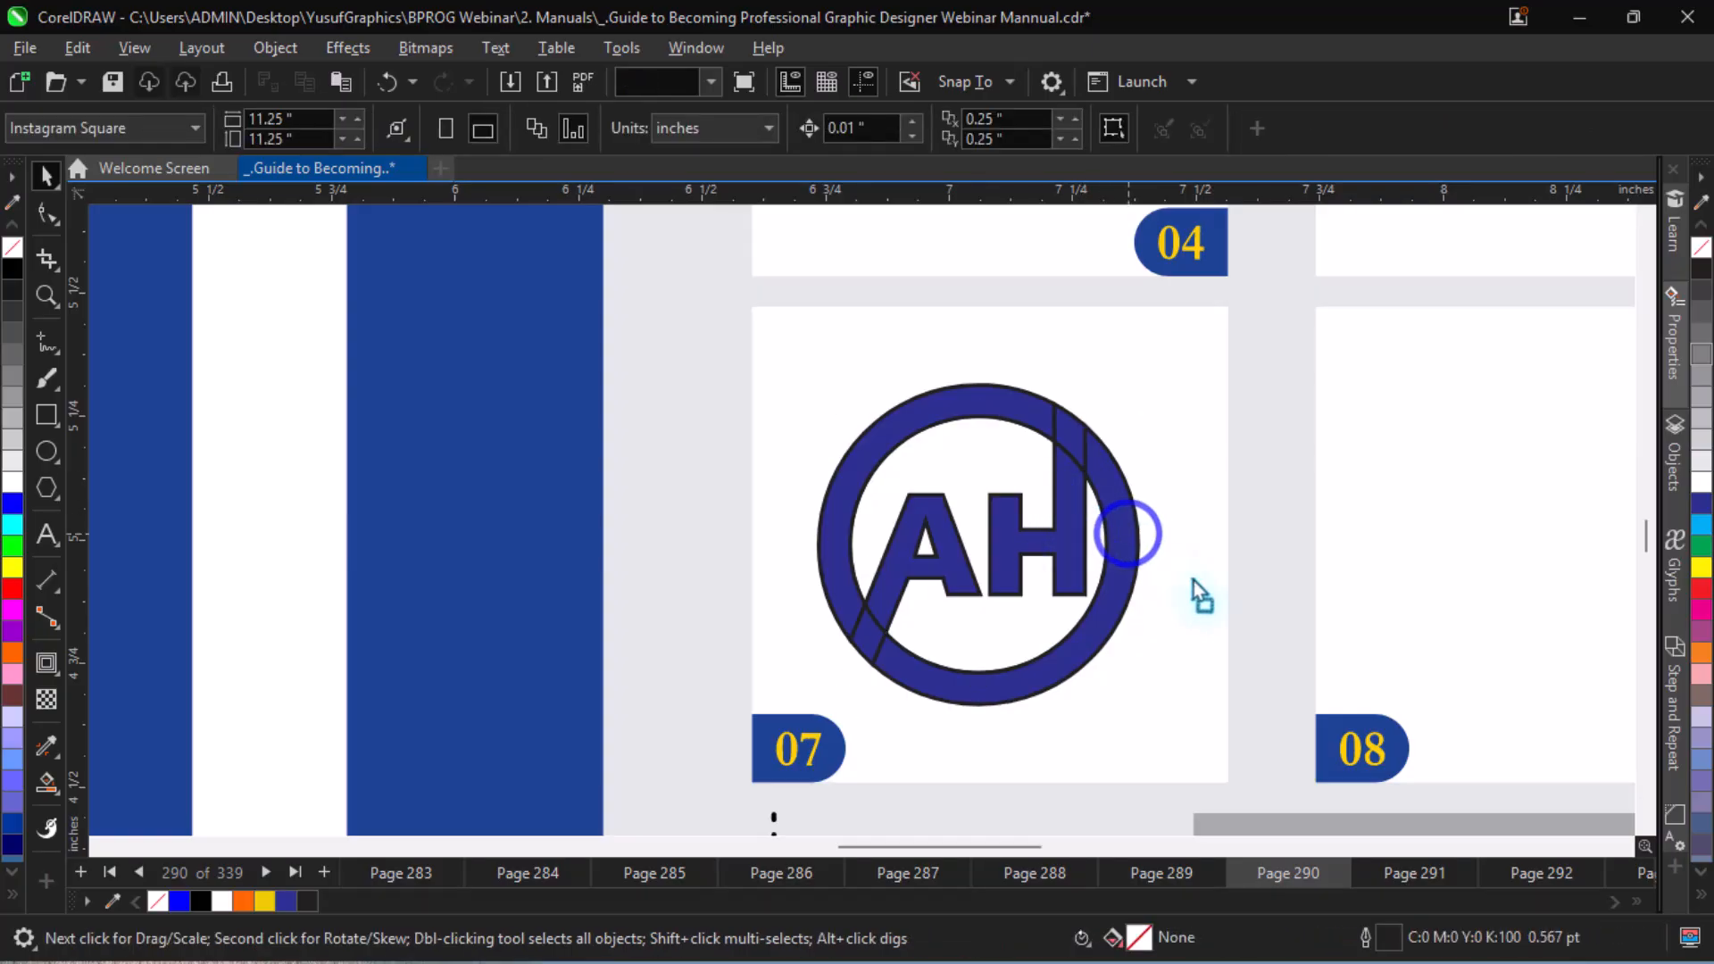
key("ctrl+z")
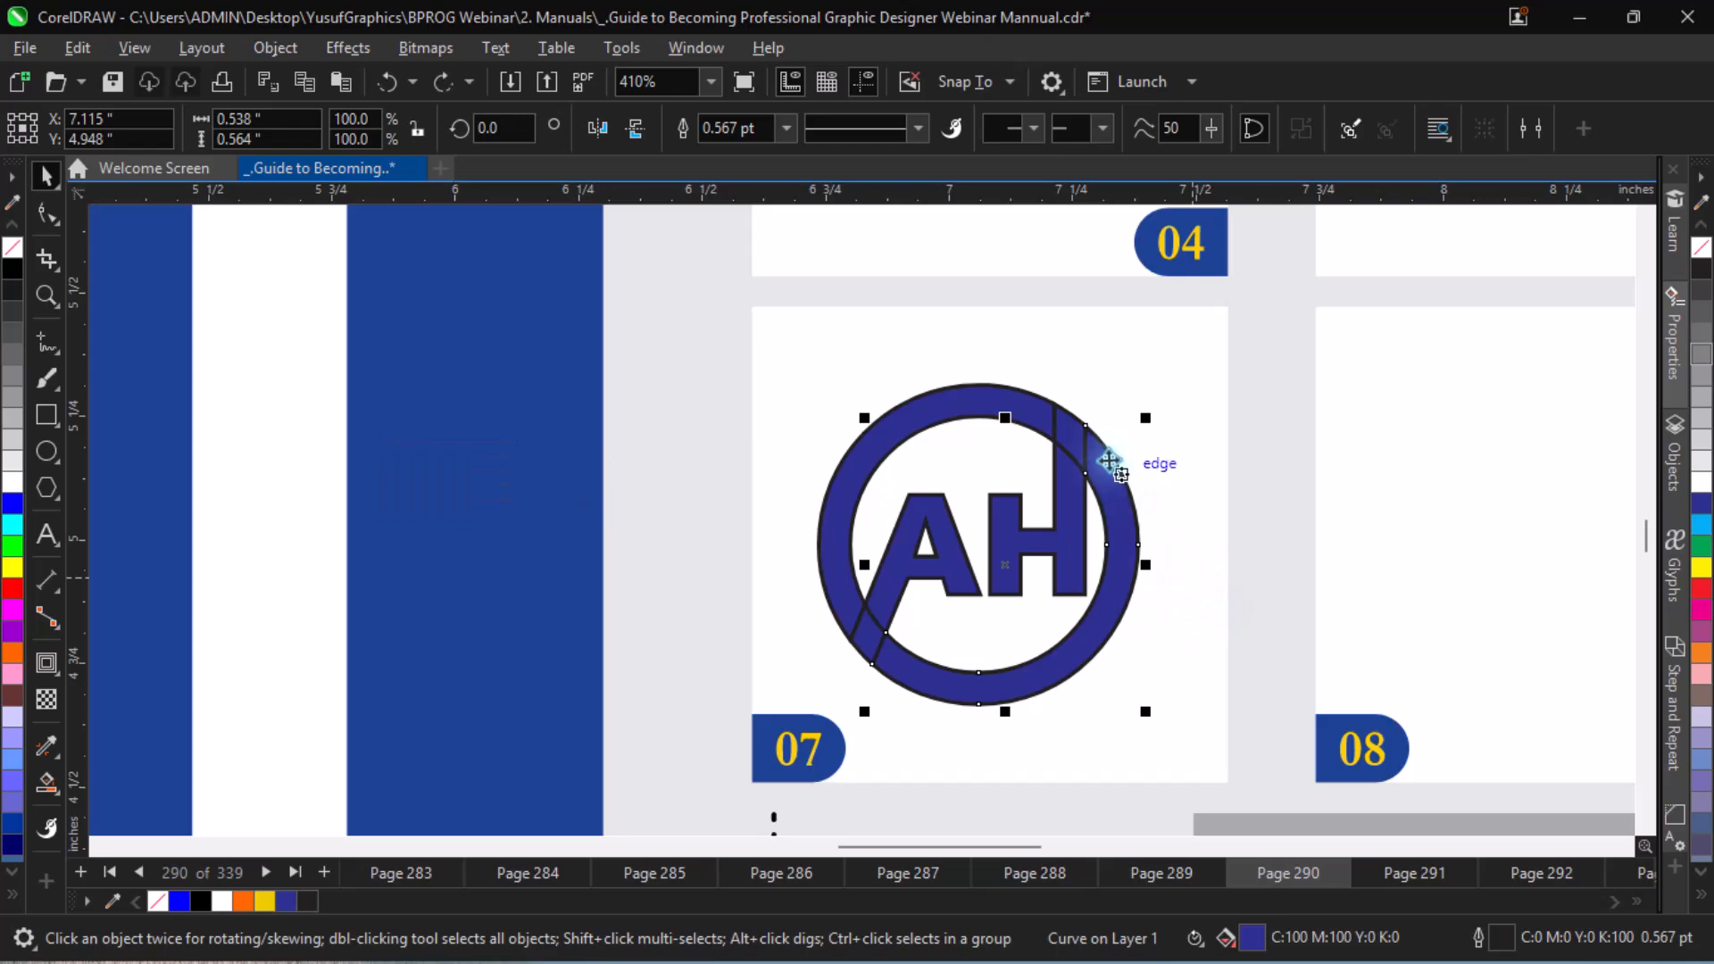
- Change the outline of the ring's large upper-left section in box 07 to the blue of its fill
left_click(888, 430)
key("ctrl+minus")
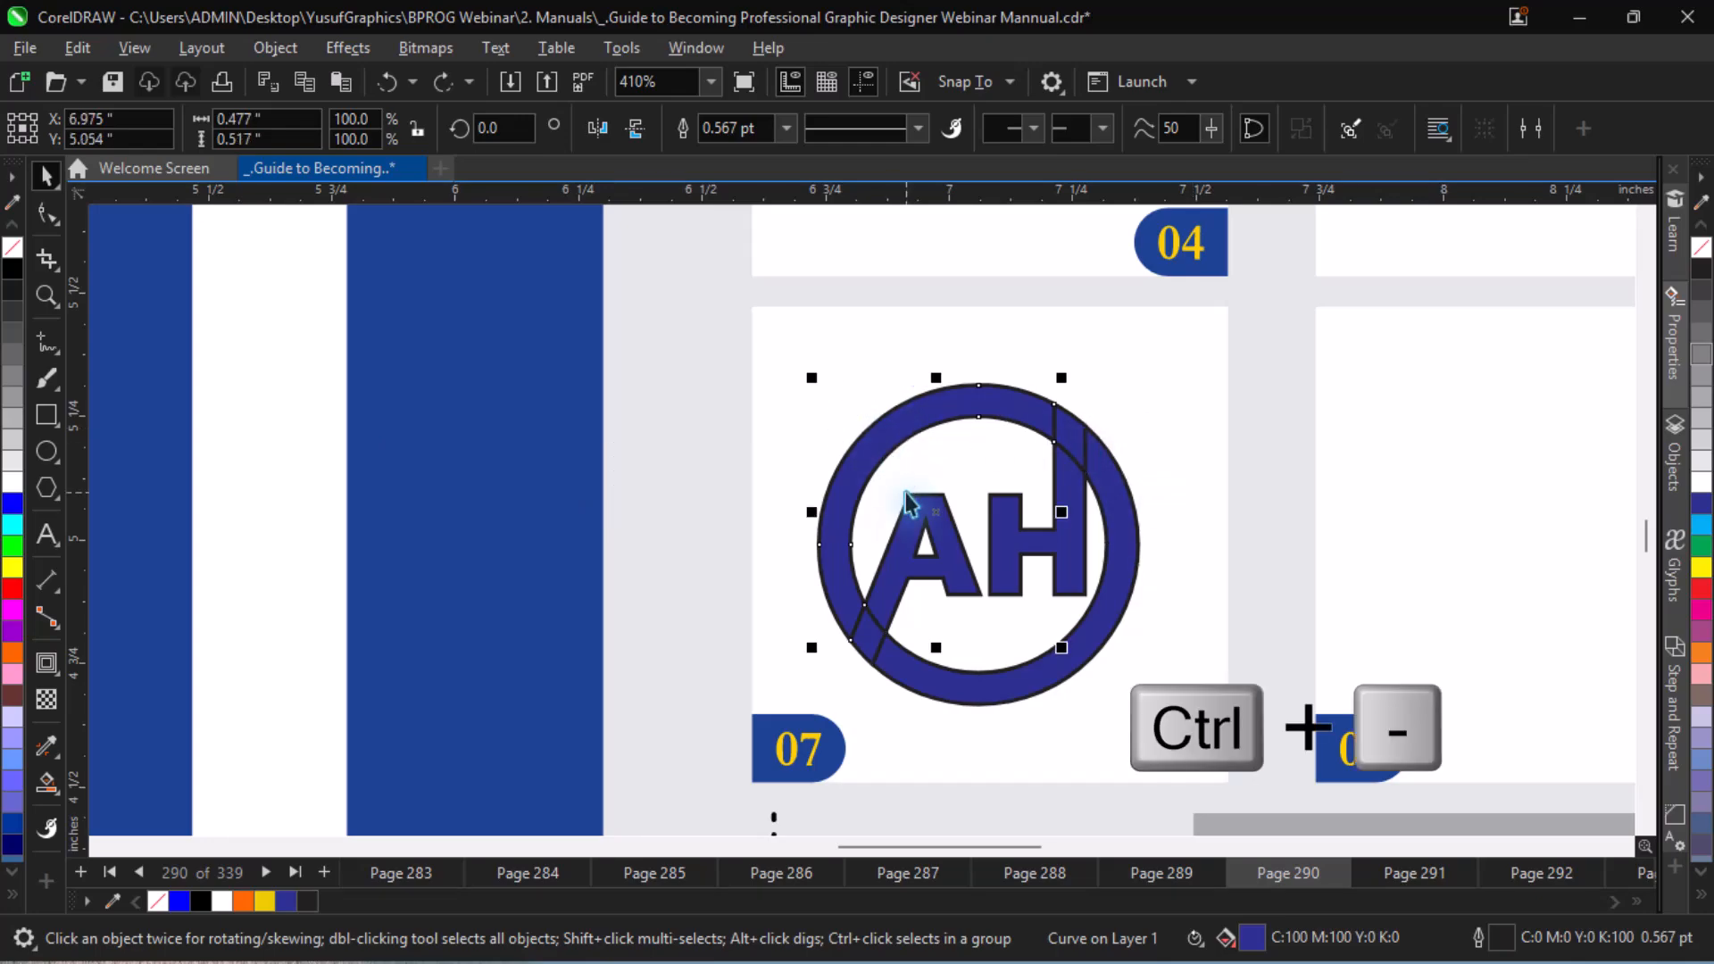
key("ctrl+minus")
key("ctrl+equal")
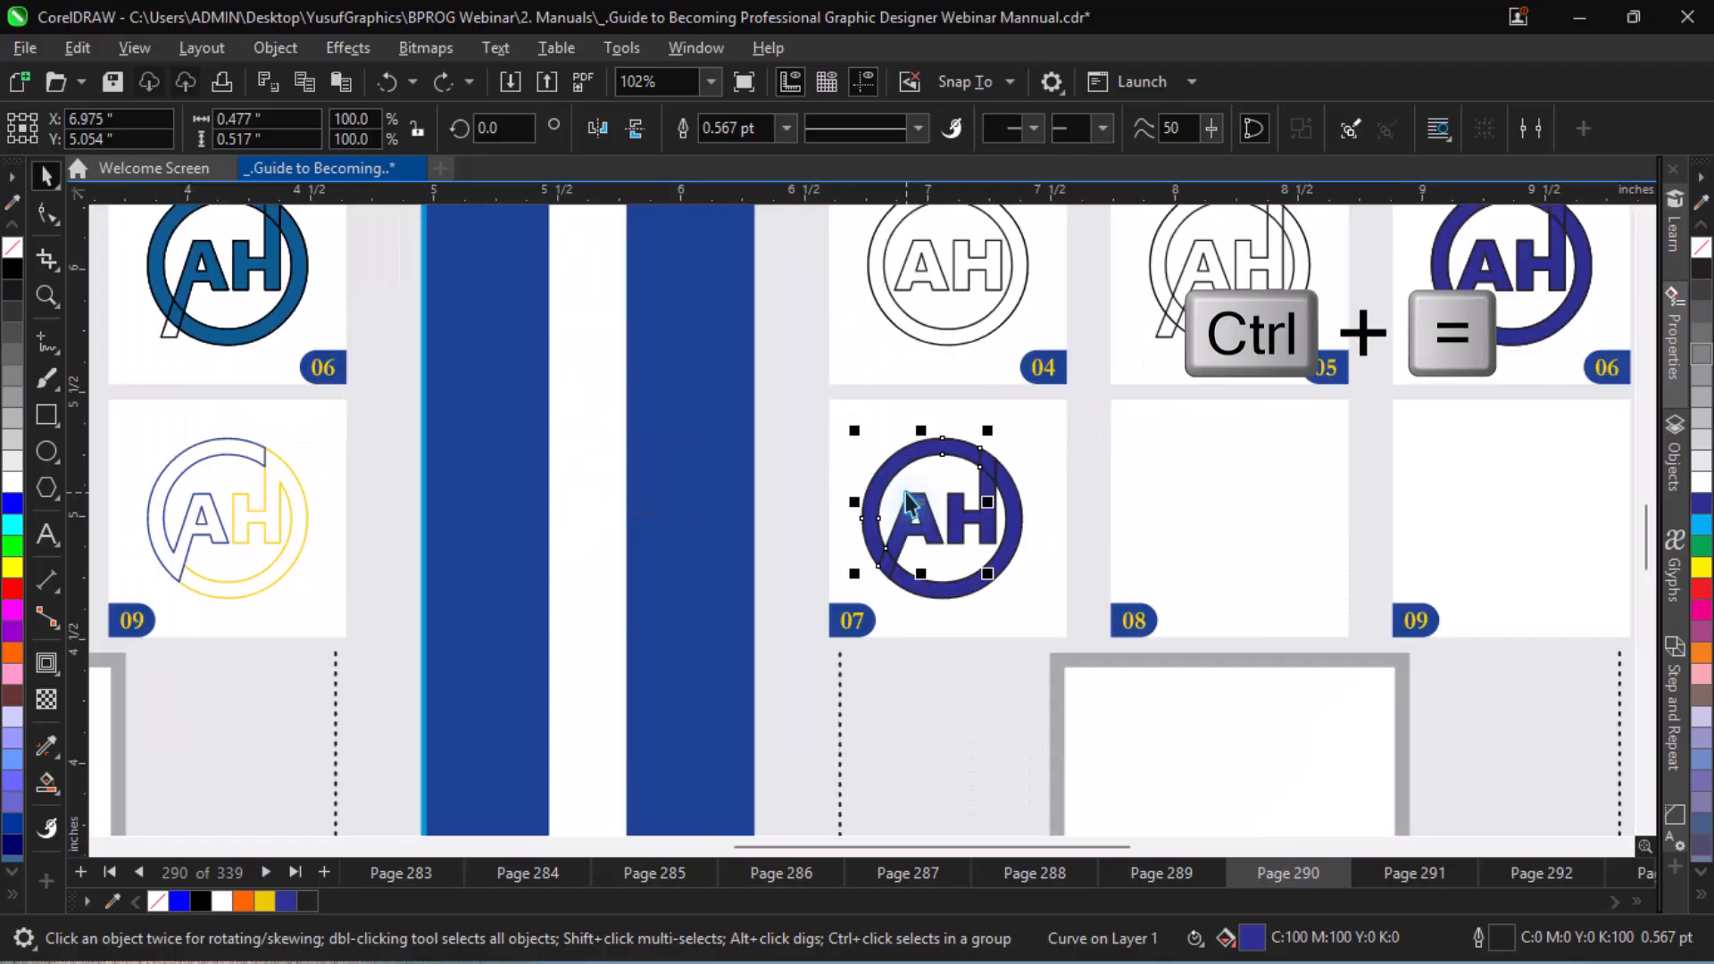
key("ctrl+equal")
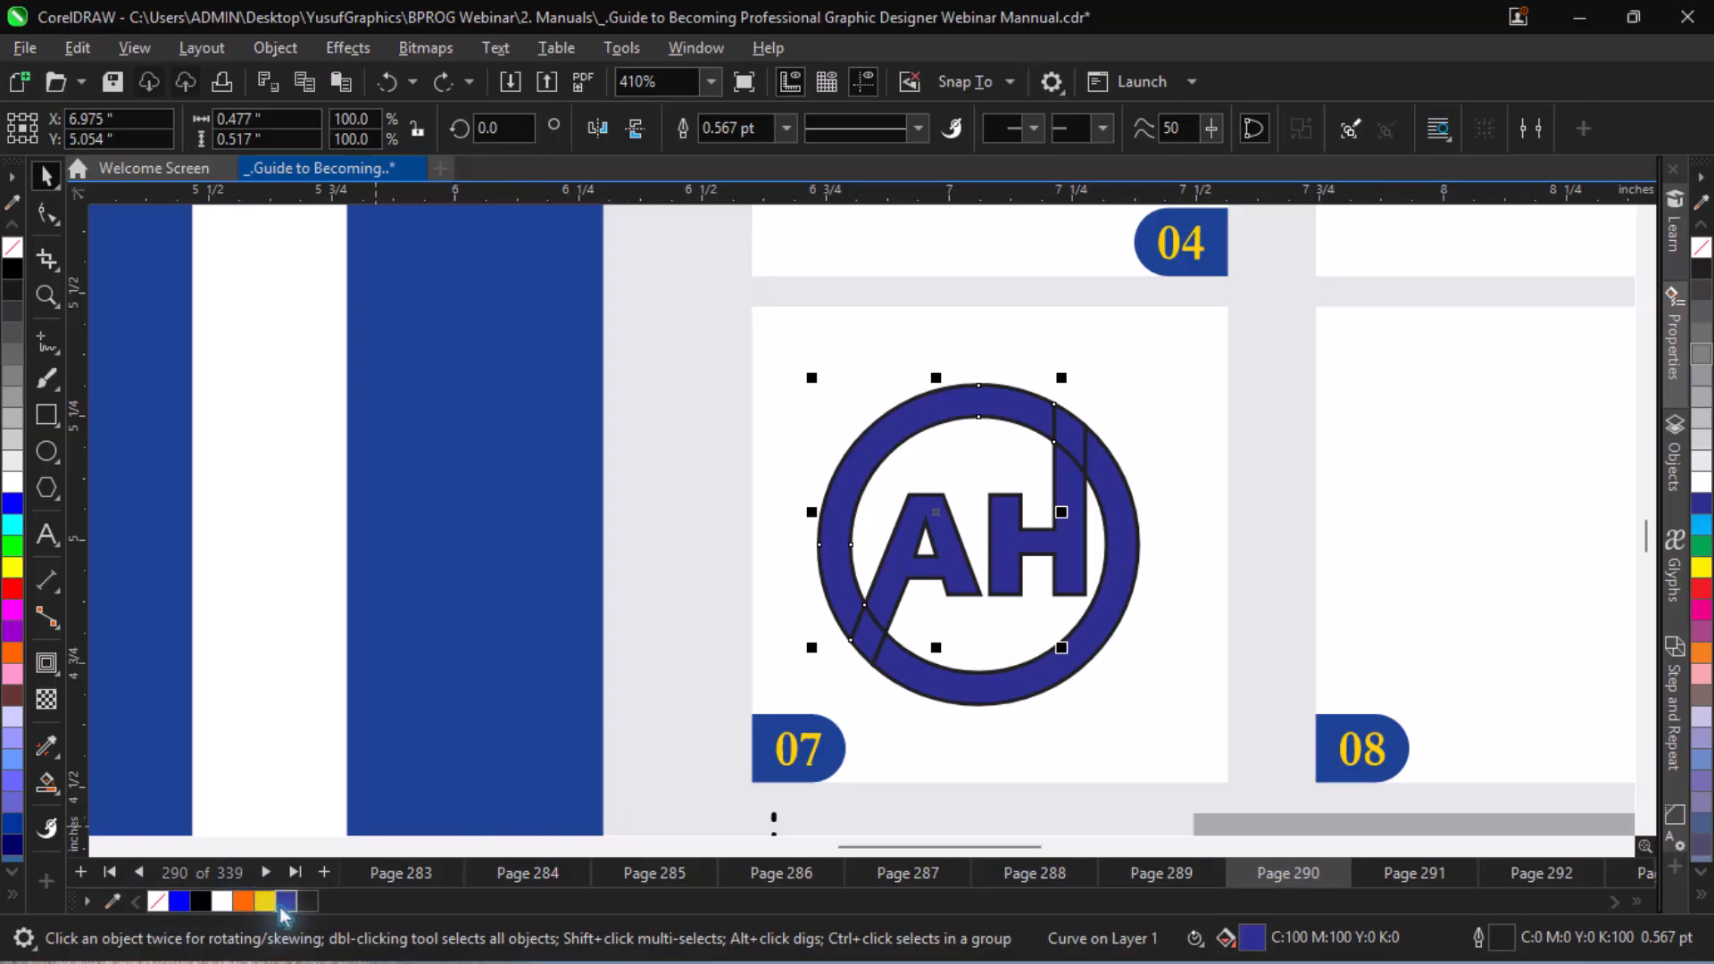
right_click(279, 903)
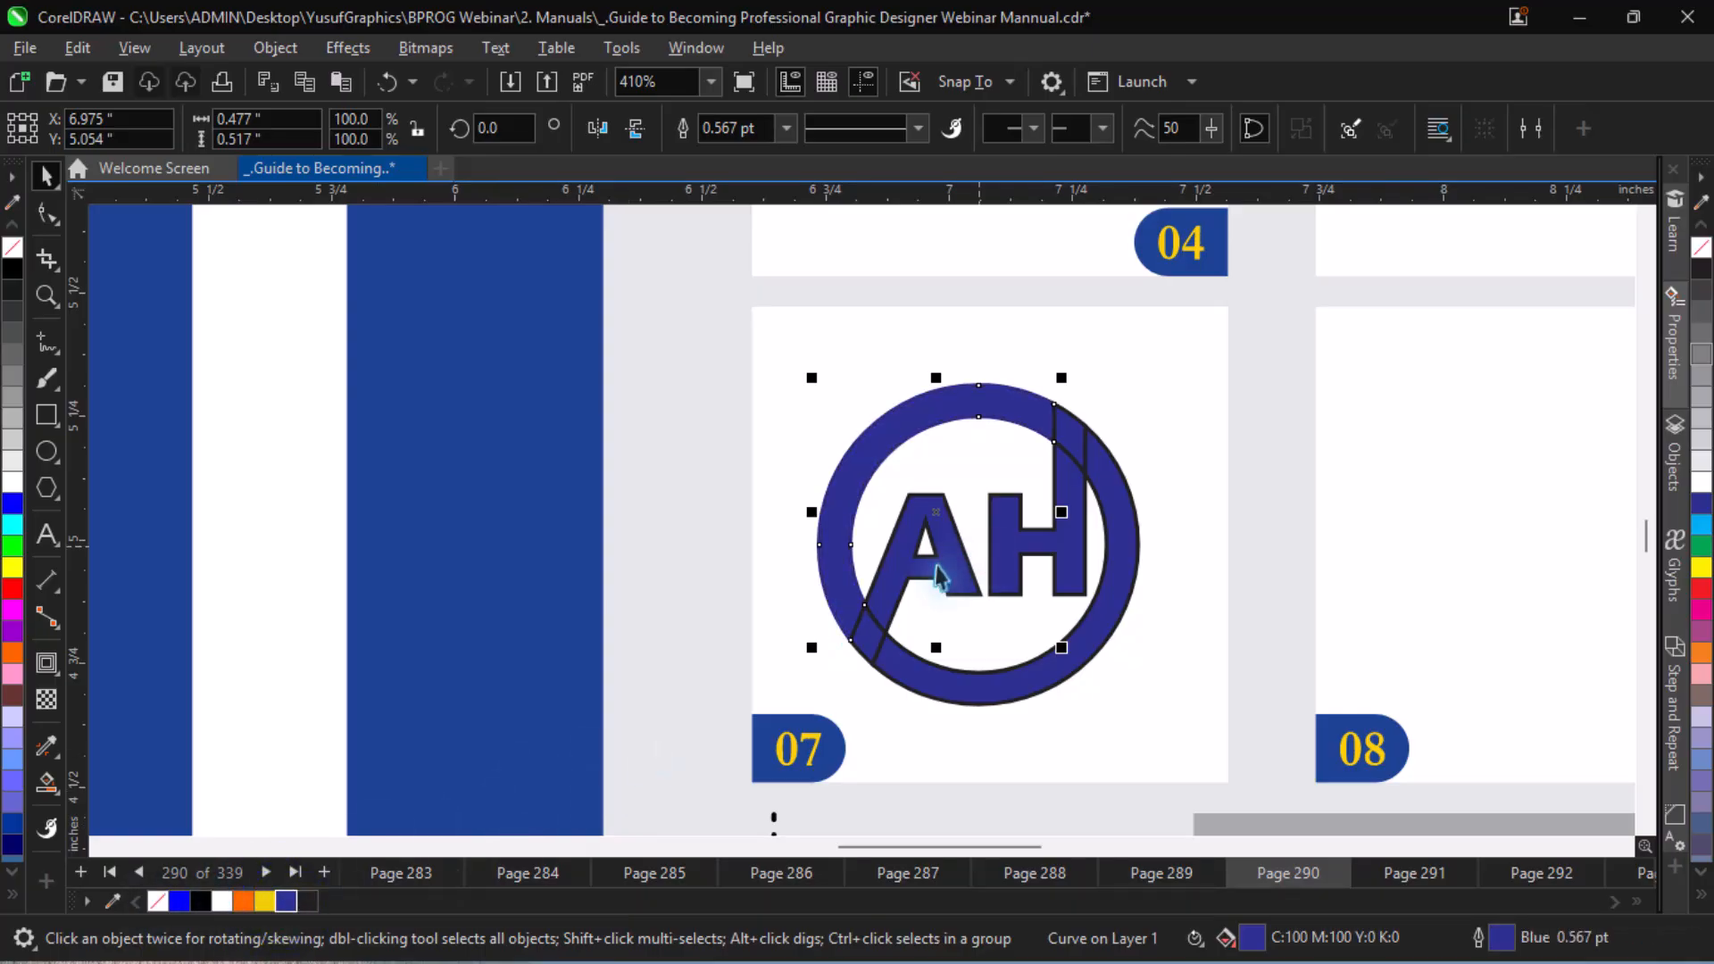
- Apply the same blue outline to the A and to the small piece where its leg crosses the ring in box 07
left_click(959, 561)
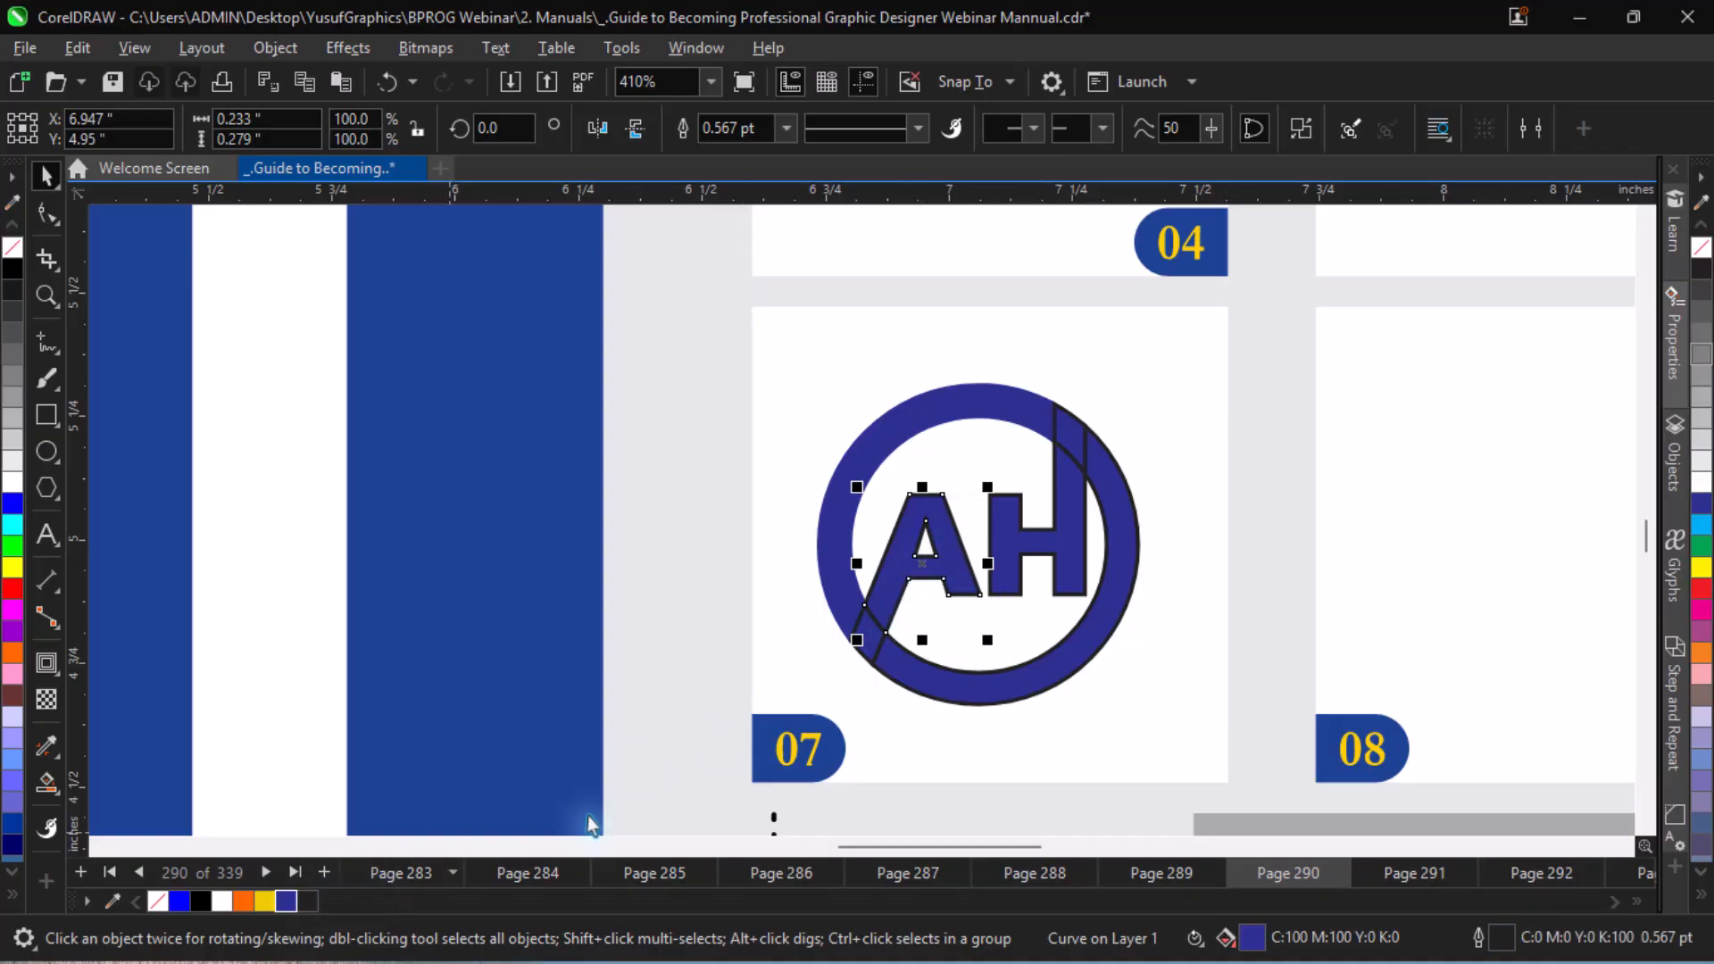
scroll(587, 815, "down", 6)
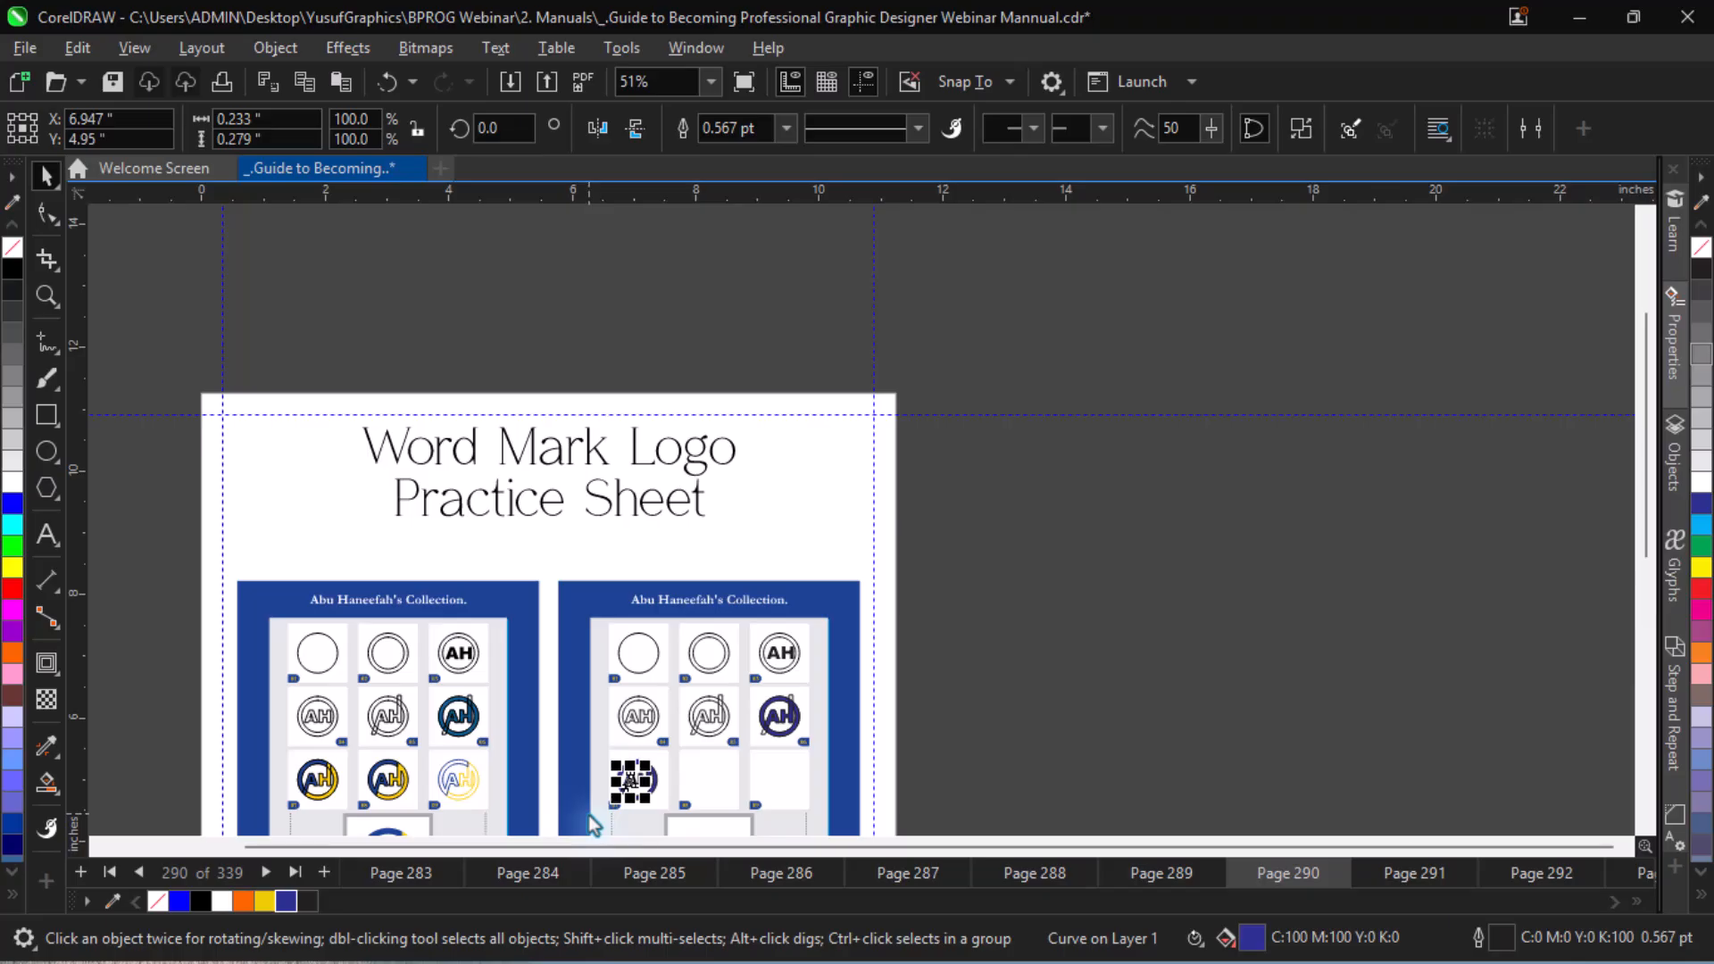
scroll(588, 816, "up", 4)
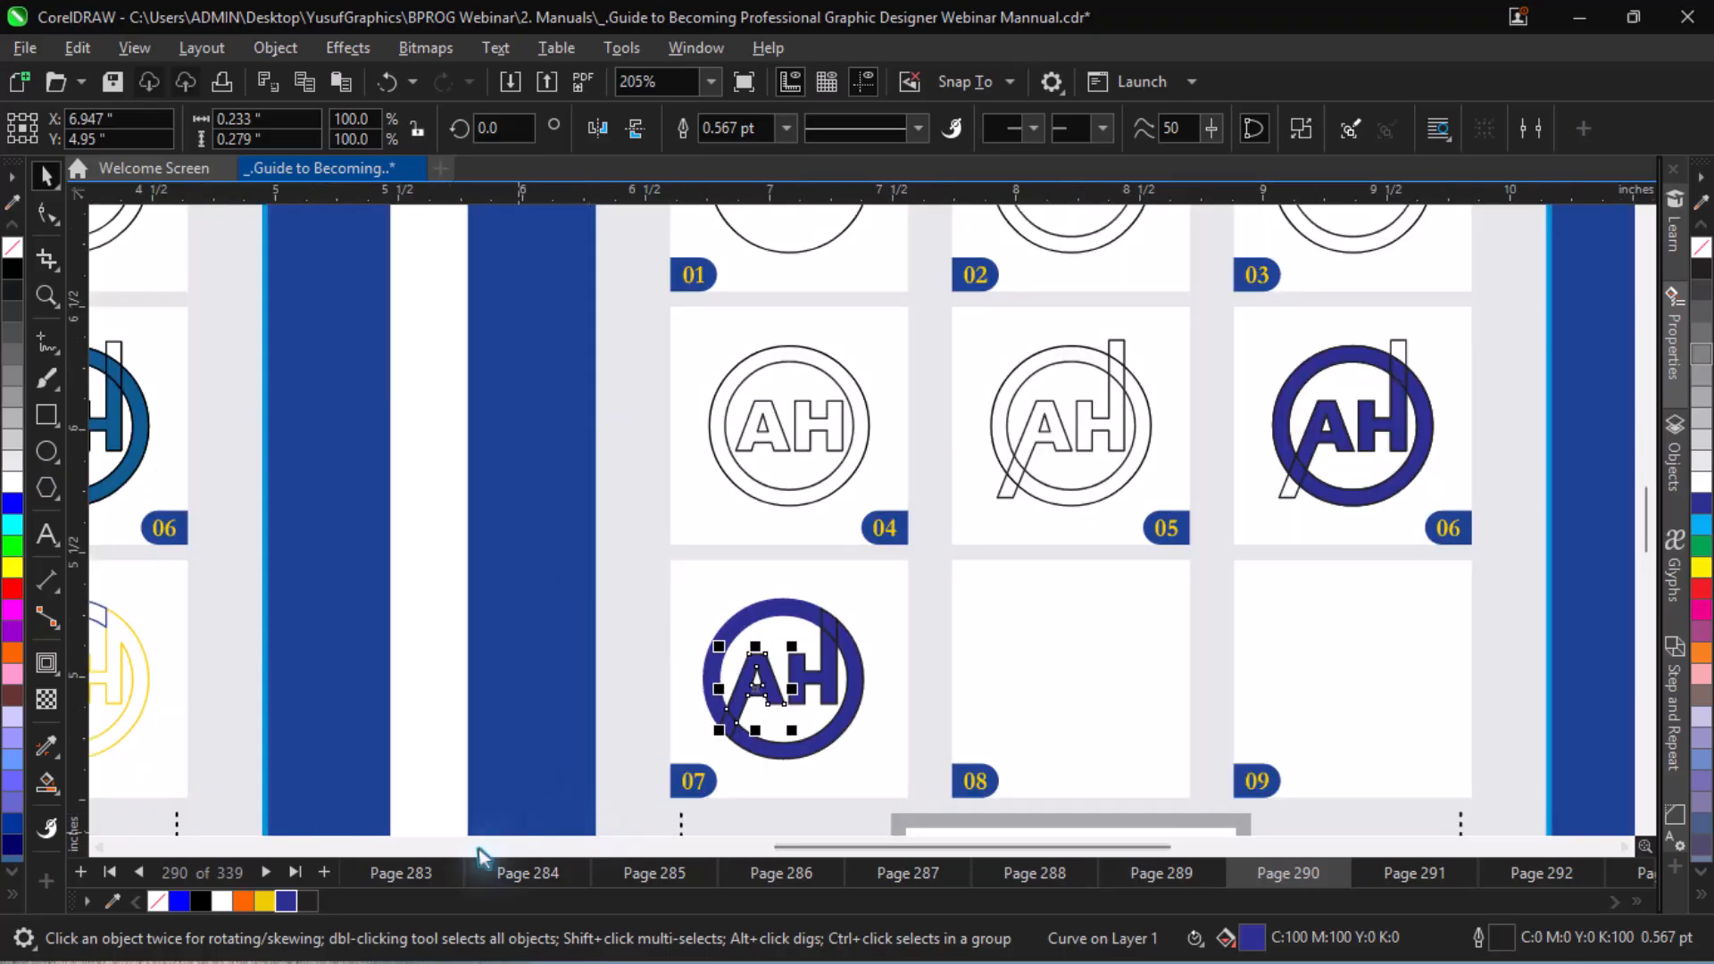
right_click(293, 902)
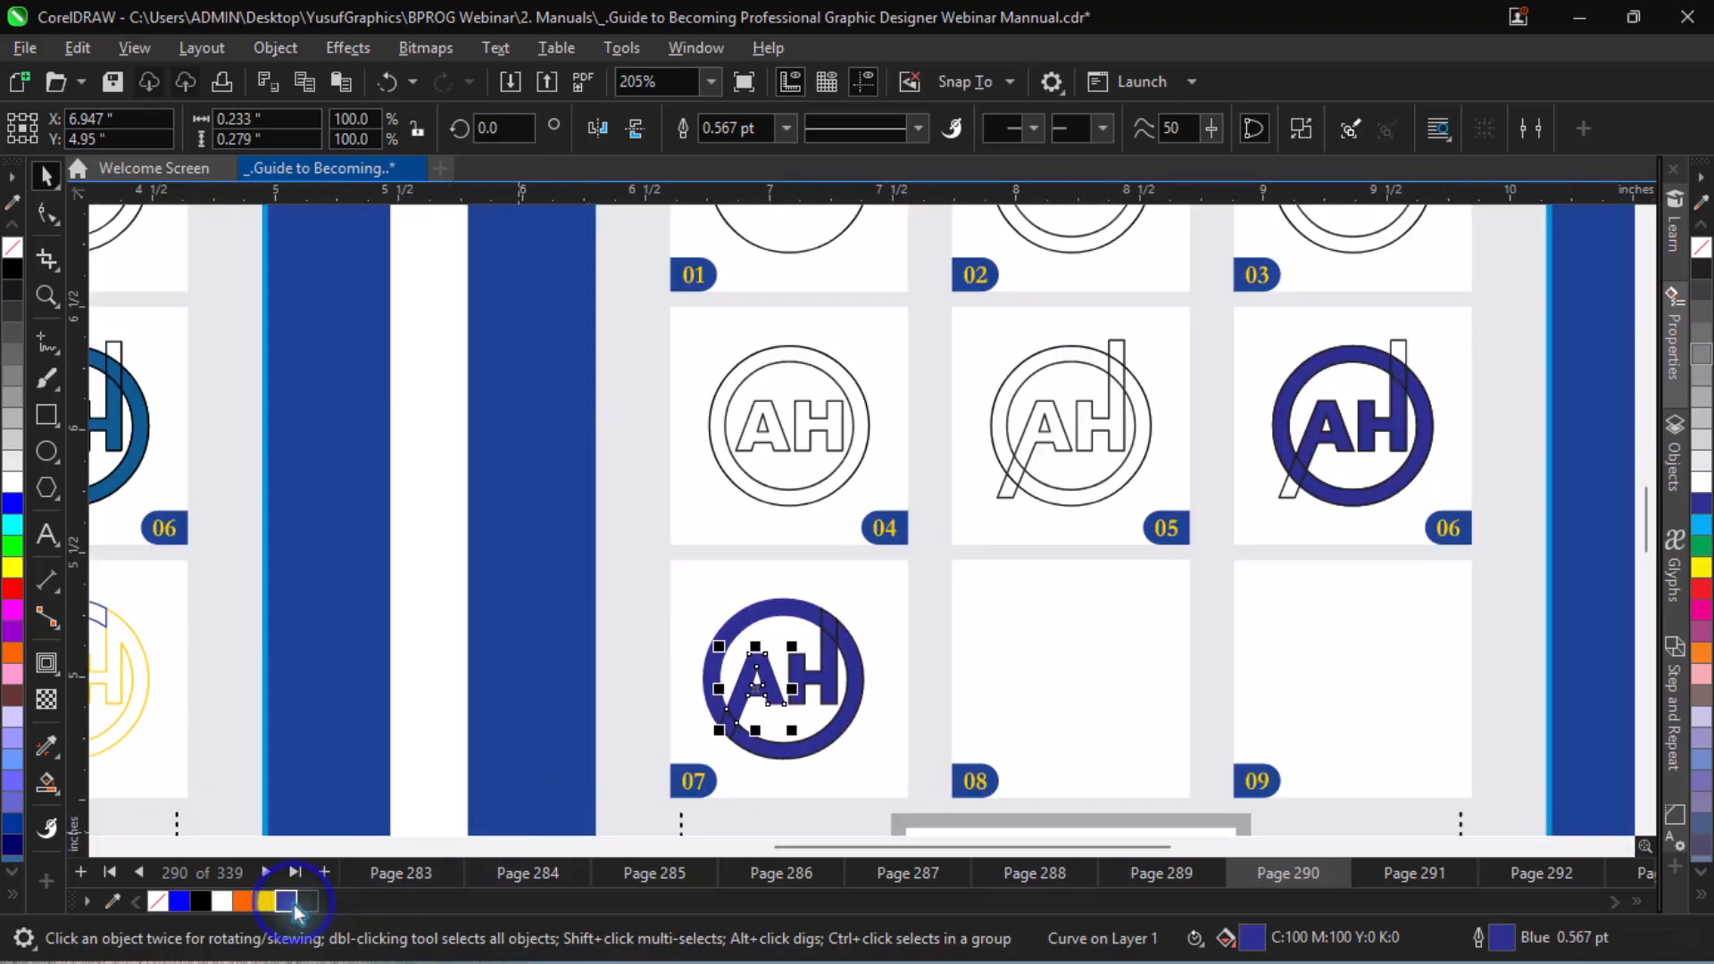
key("z")
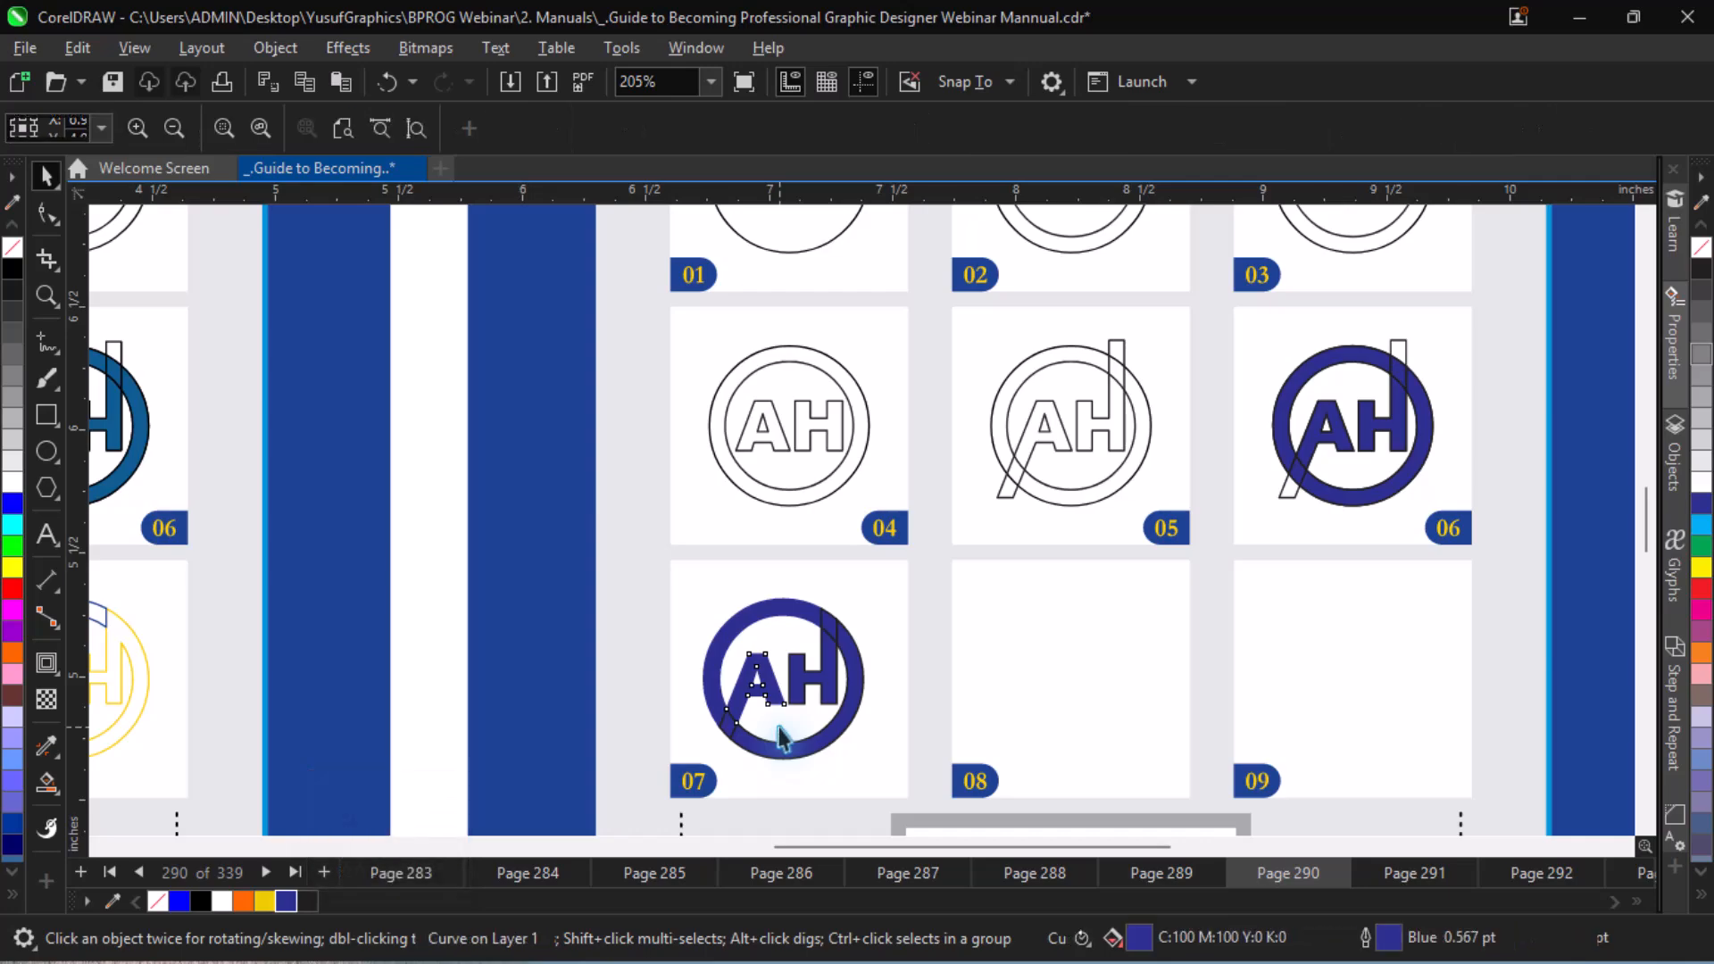
left_click_drag(656, 547, 929, 799)
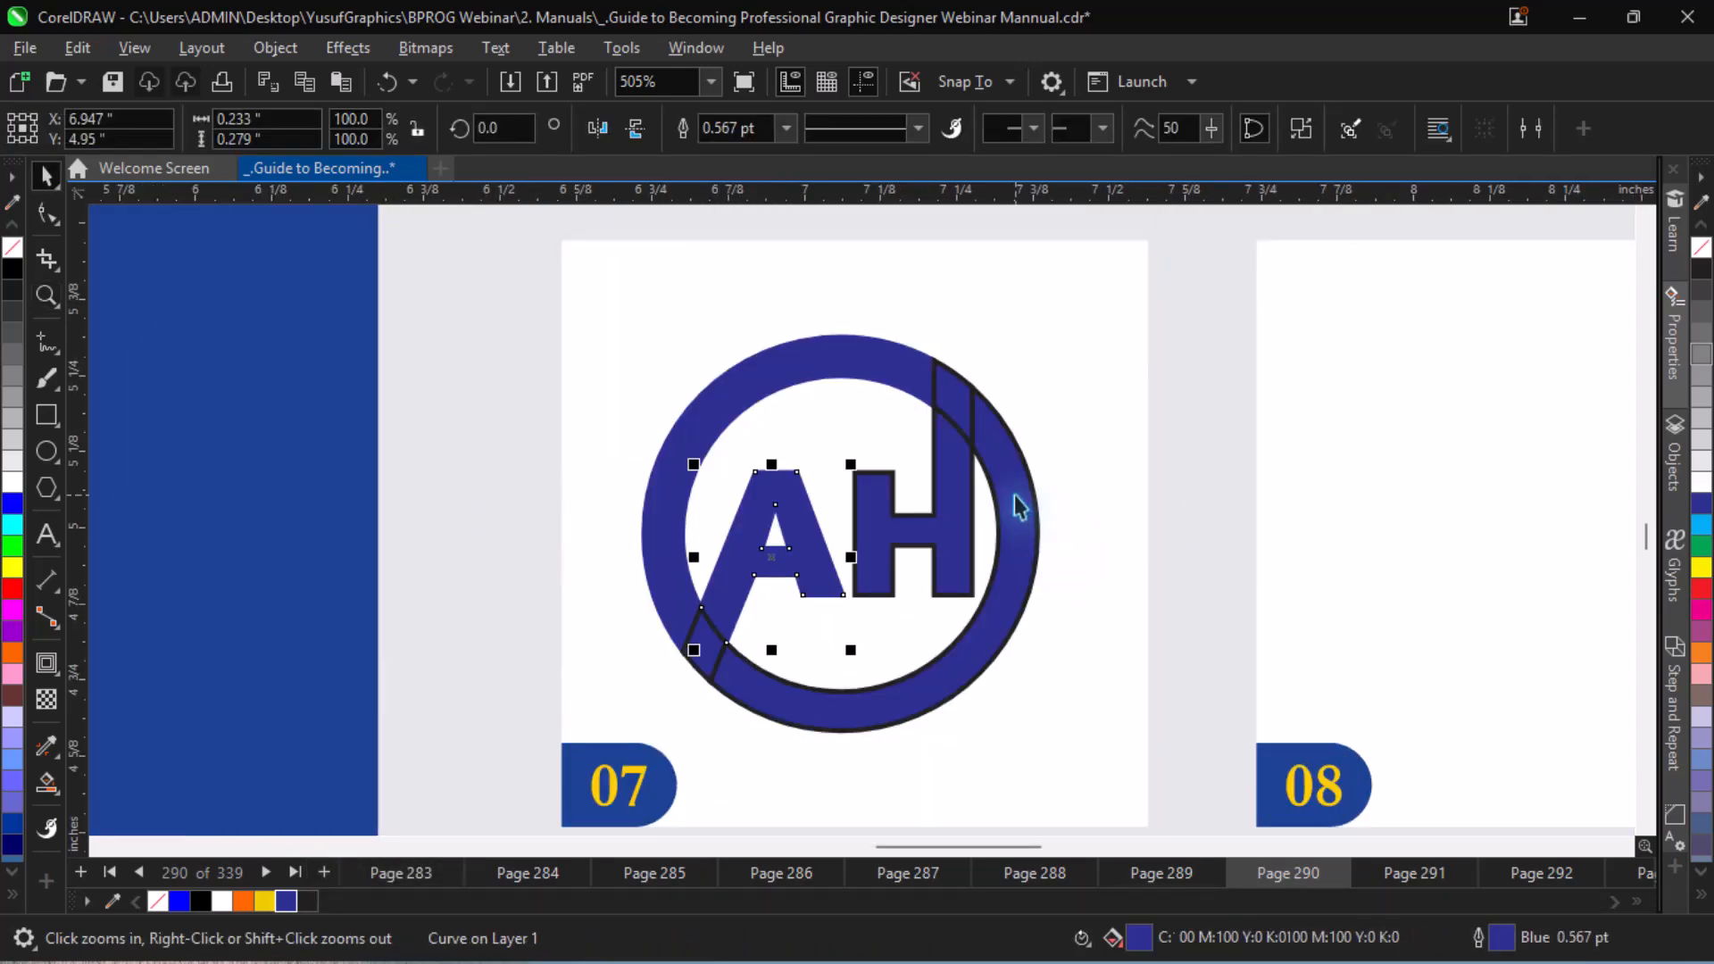
key("Escape")
left_click(708, 637)
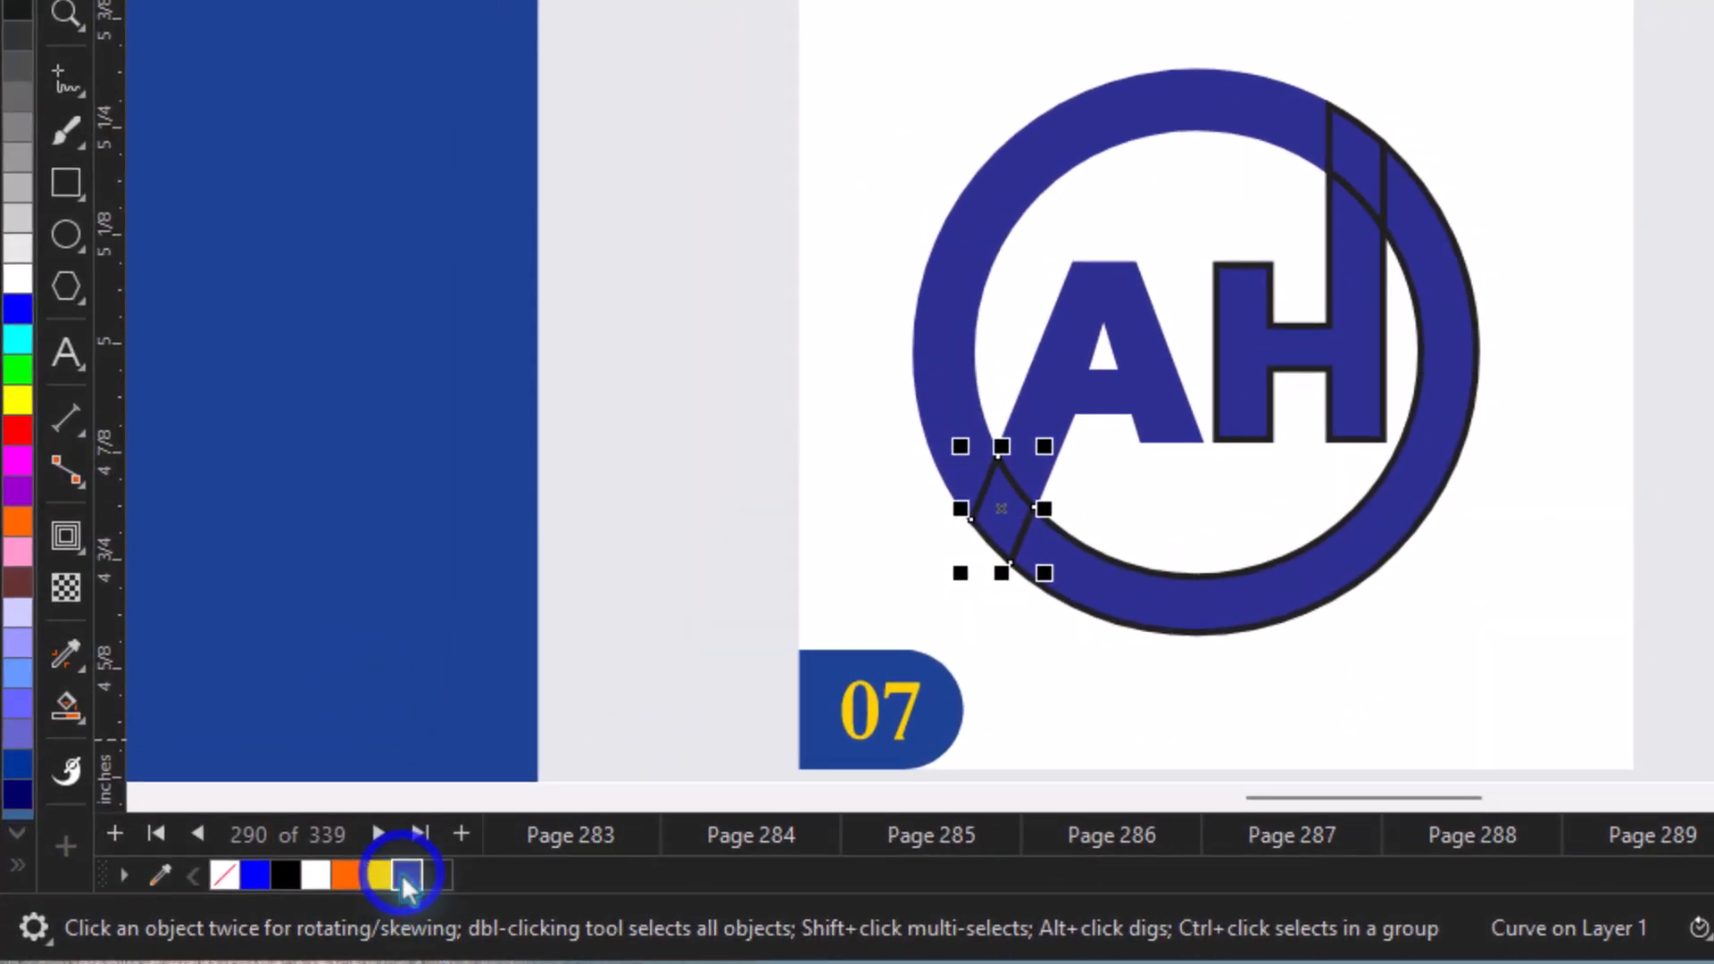
right_click(405, 878)
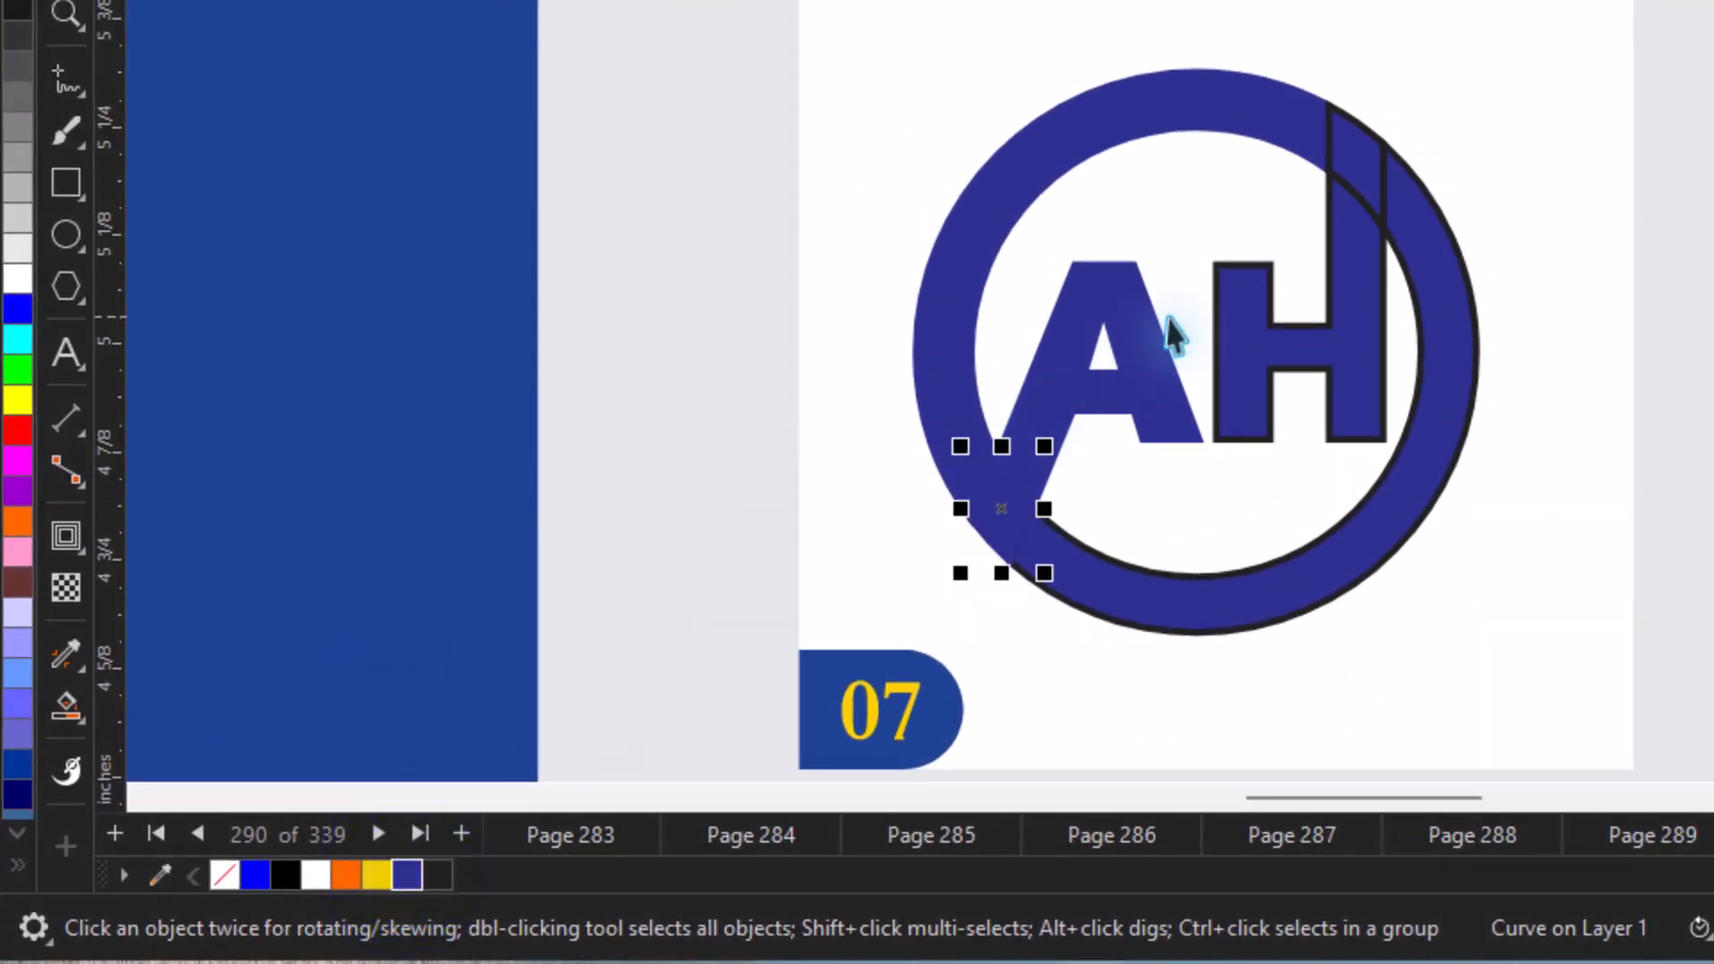
- Set fill and outline to yellow on the ring's large lower-right section and the piece where the H crosses the ring in box 07
left_click(1116, 594)
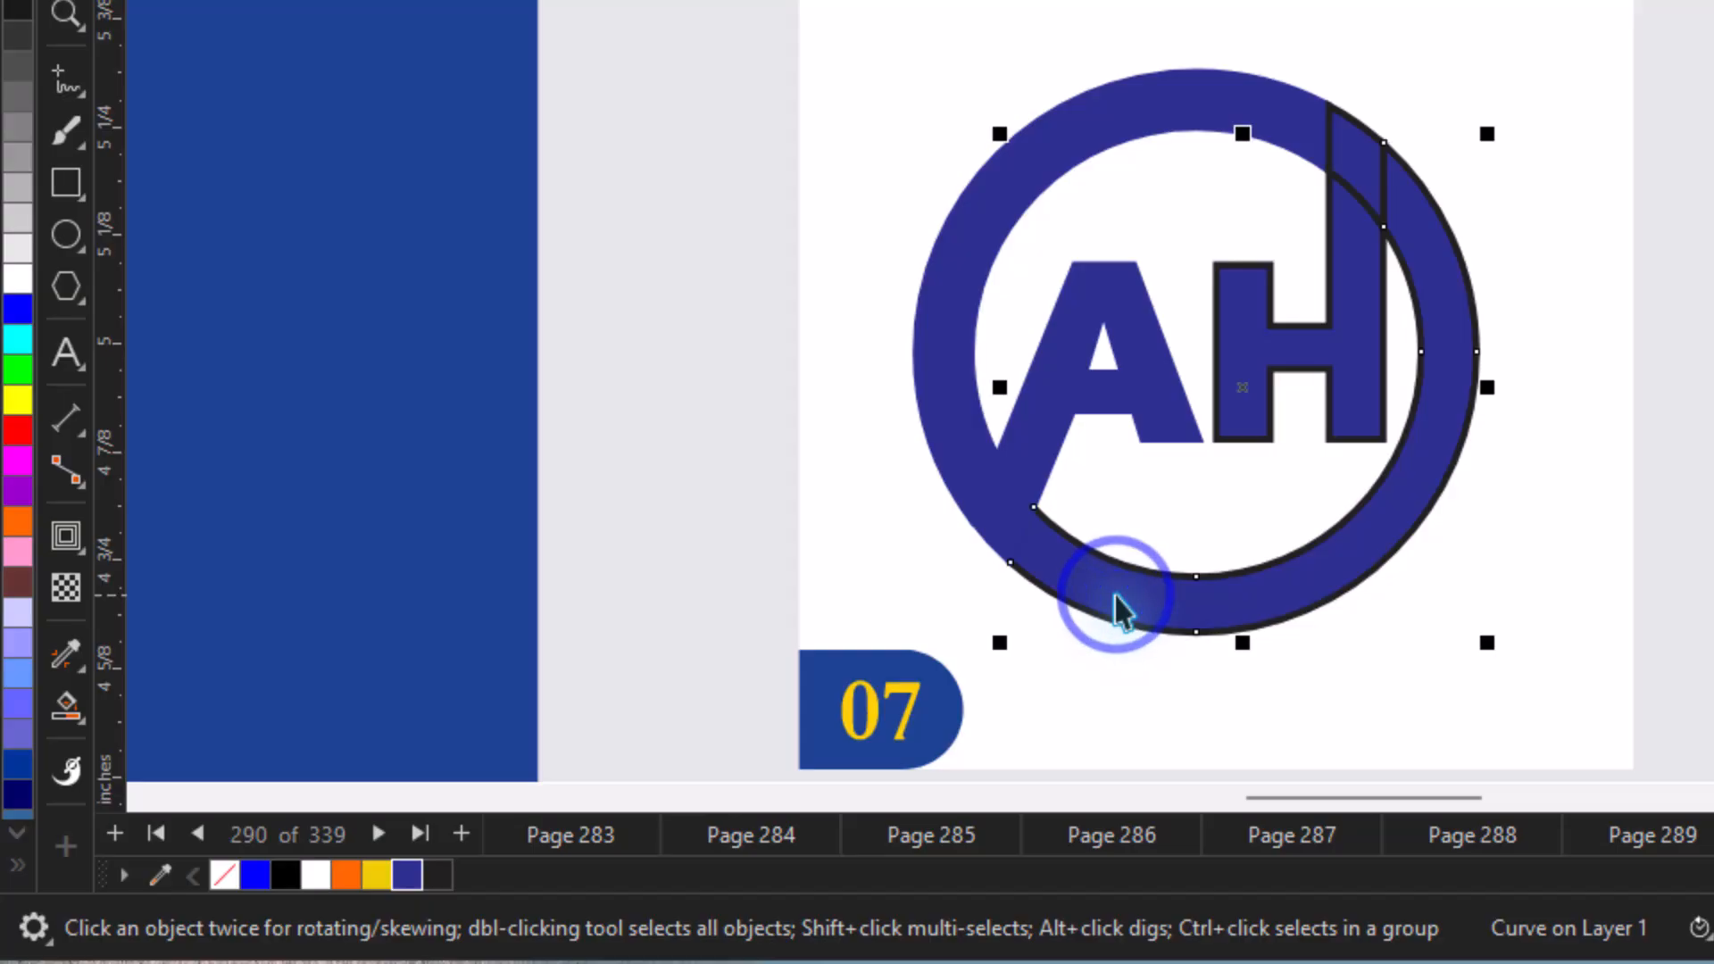
left_click(377, 877)
right_click(378, 877)
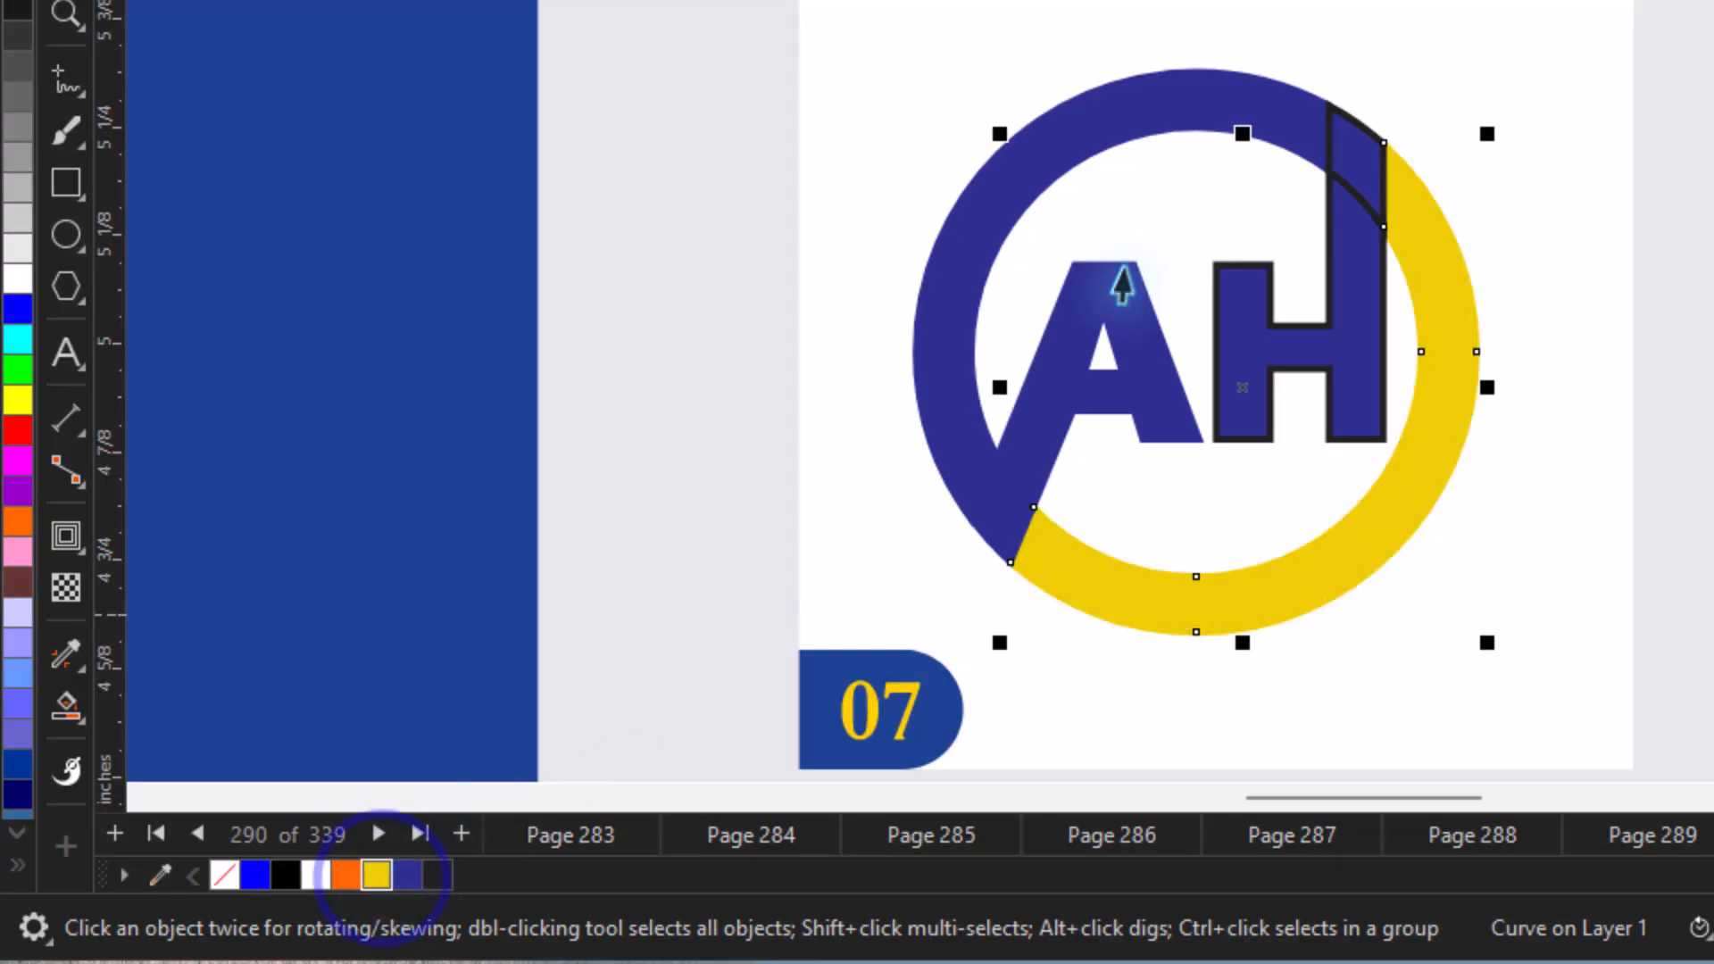
left_click(1359, 150)
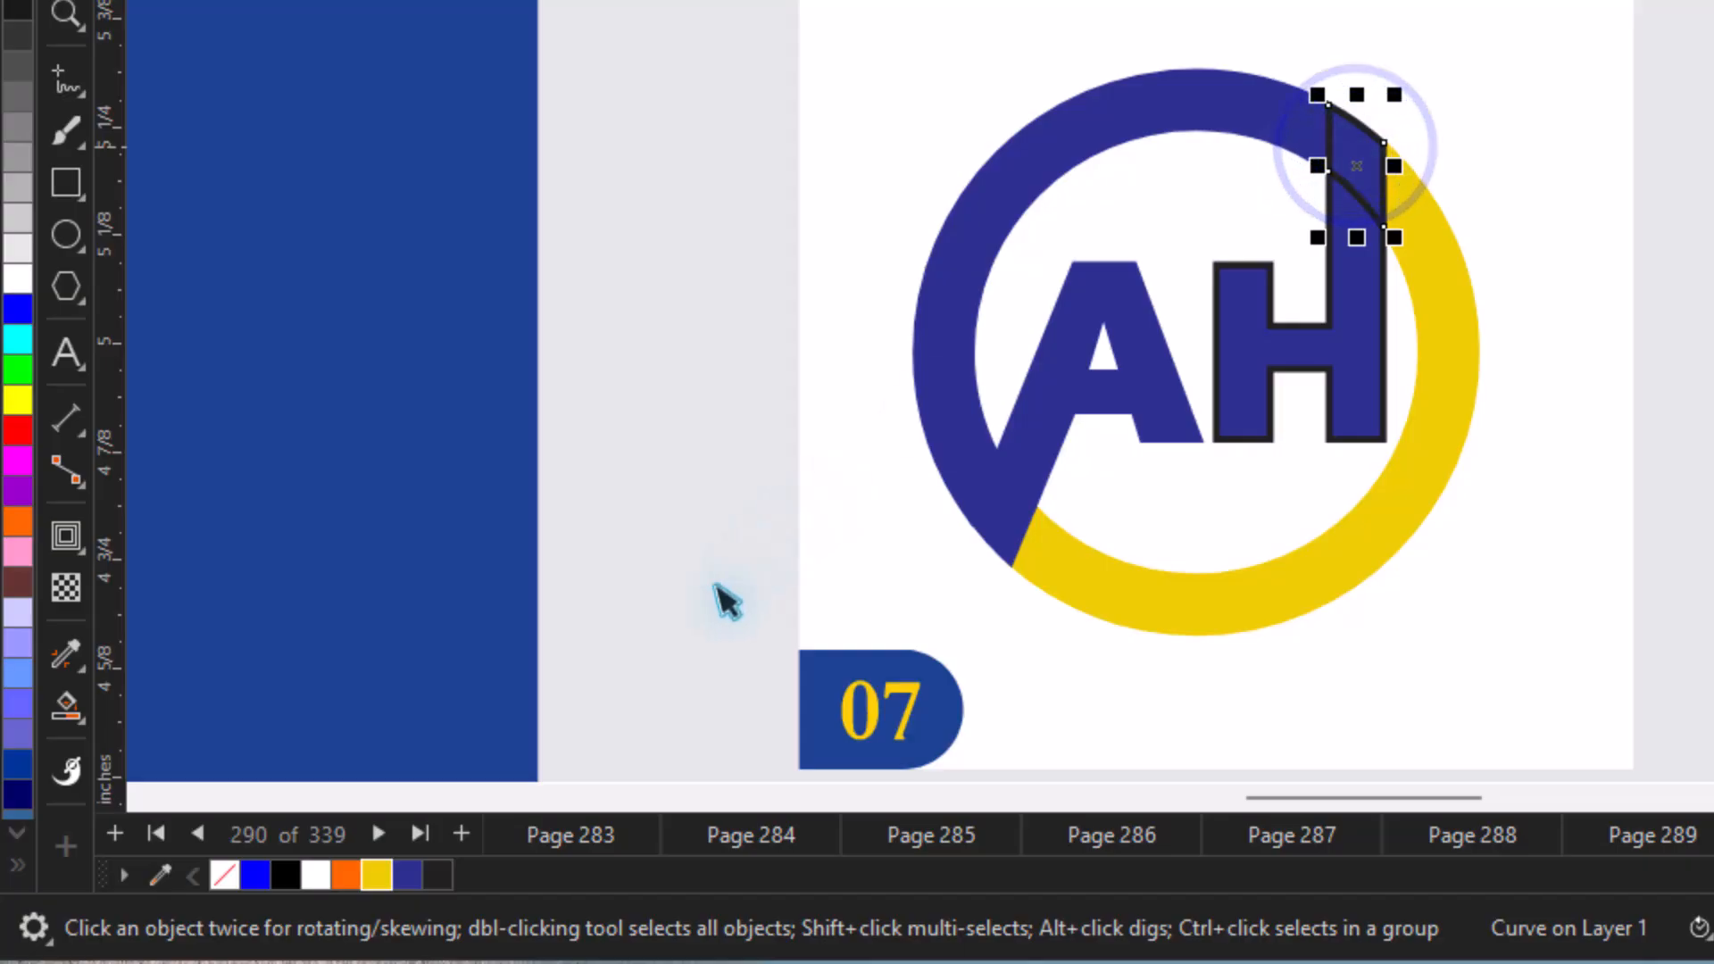
left_click(378, 877)
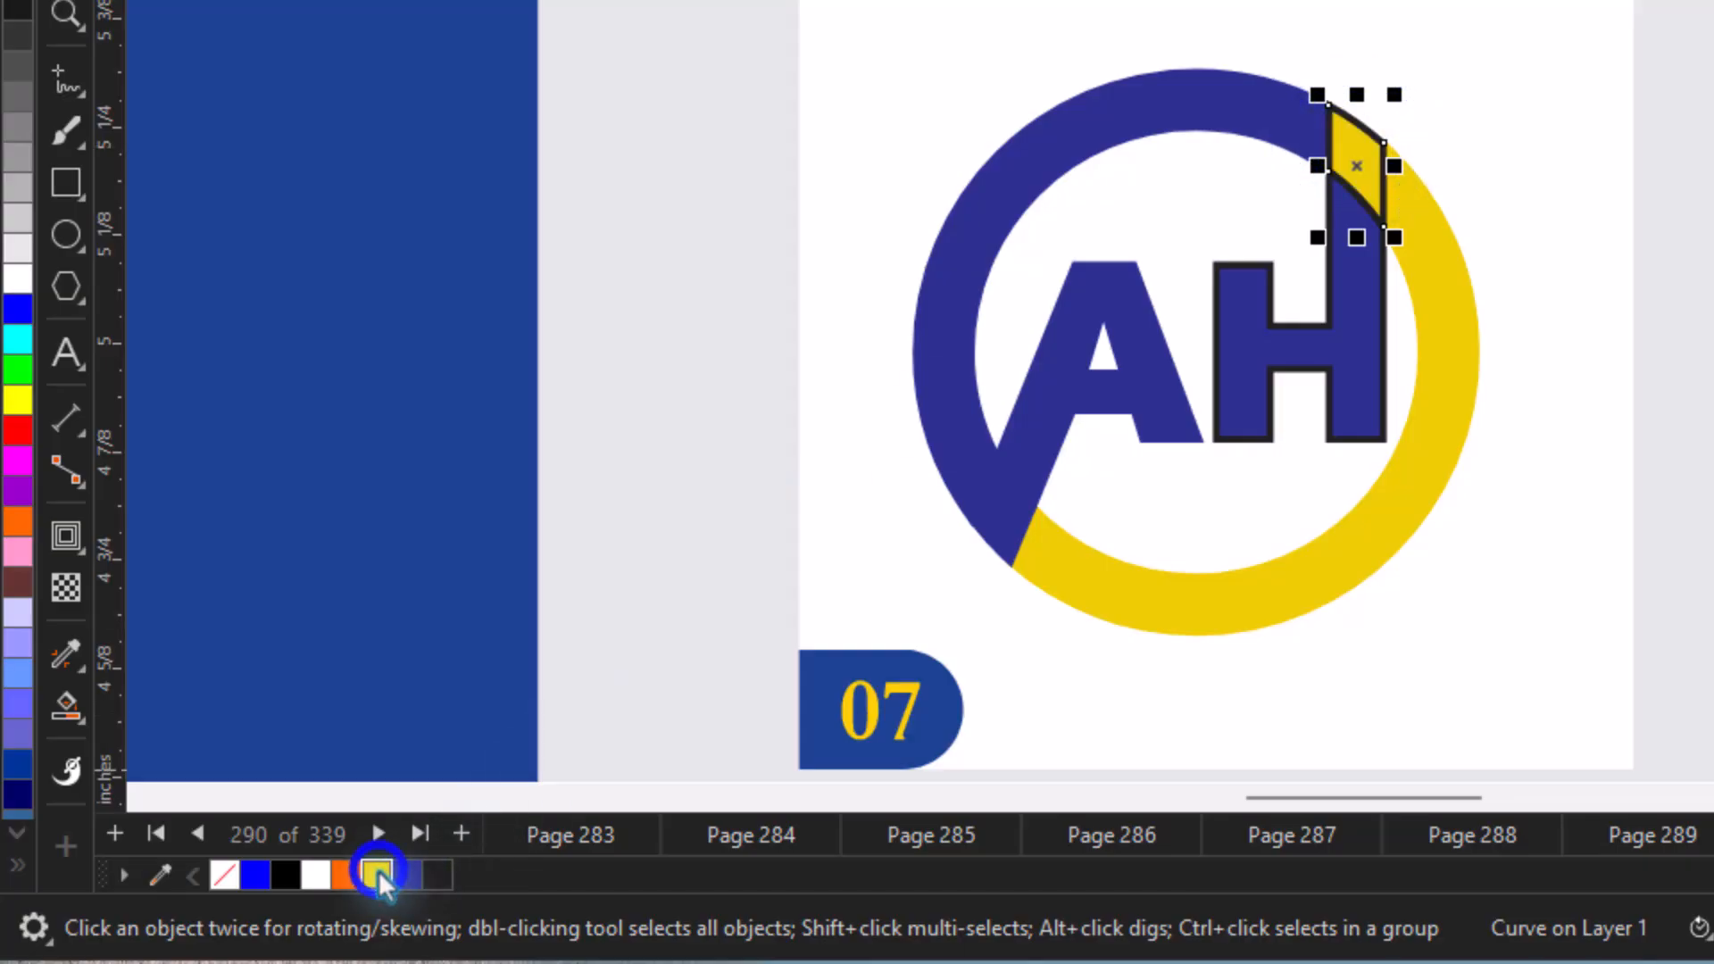
right_click(377, 876)
- Set both the fill and the outline of the H in box 07 to the same yellow
left_click(1370, 339)
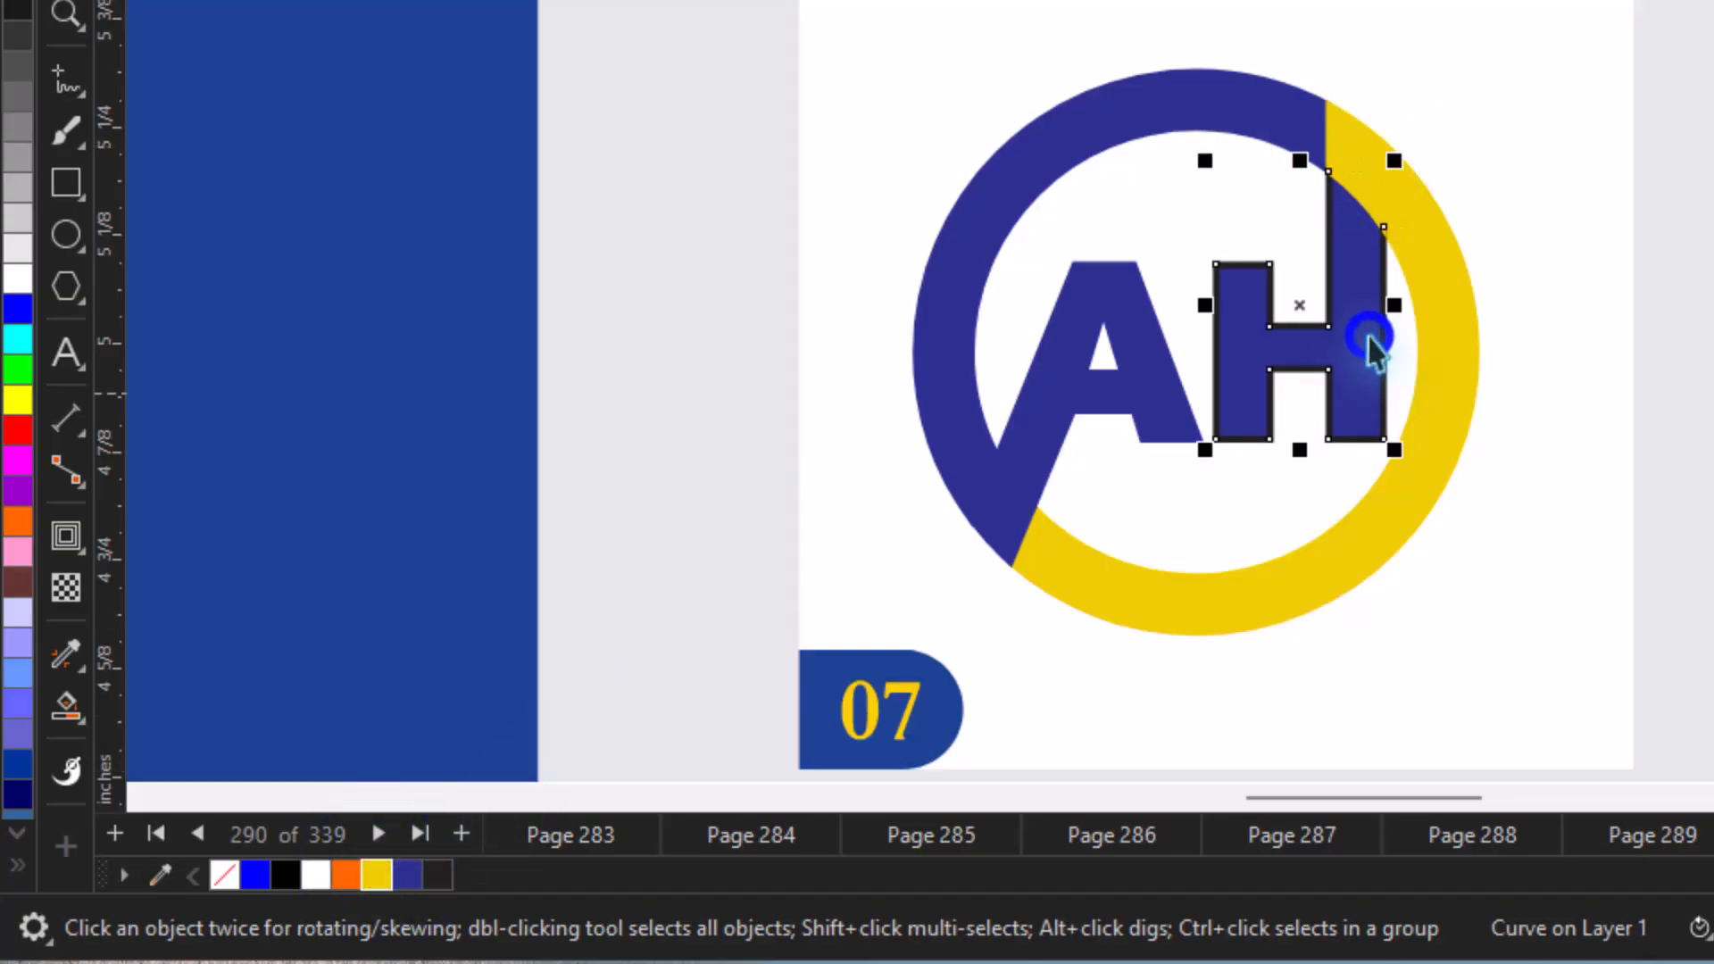
left_click(377, 877)
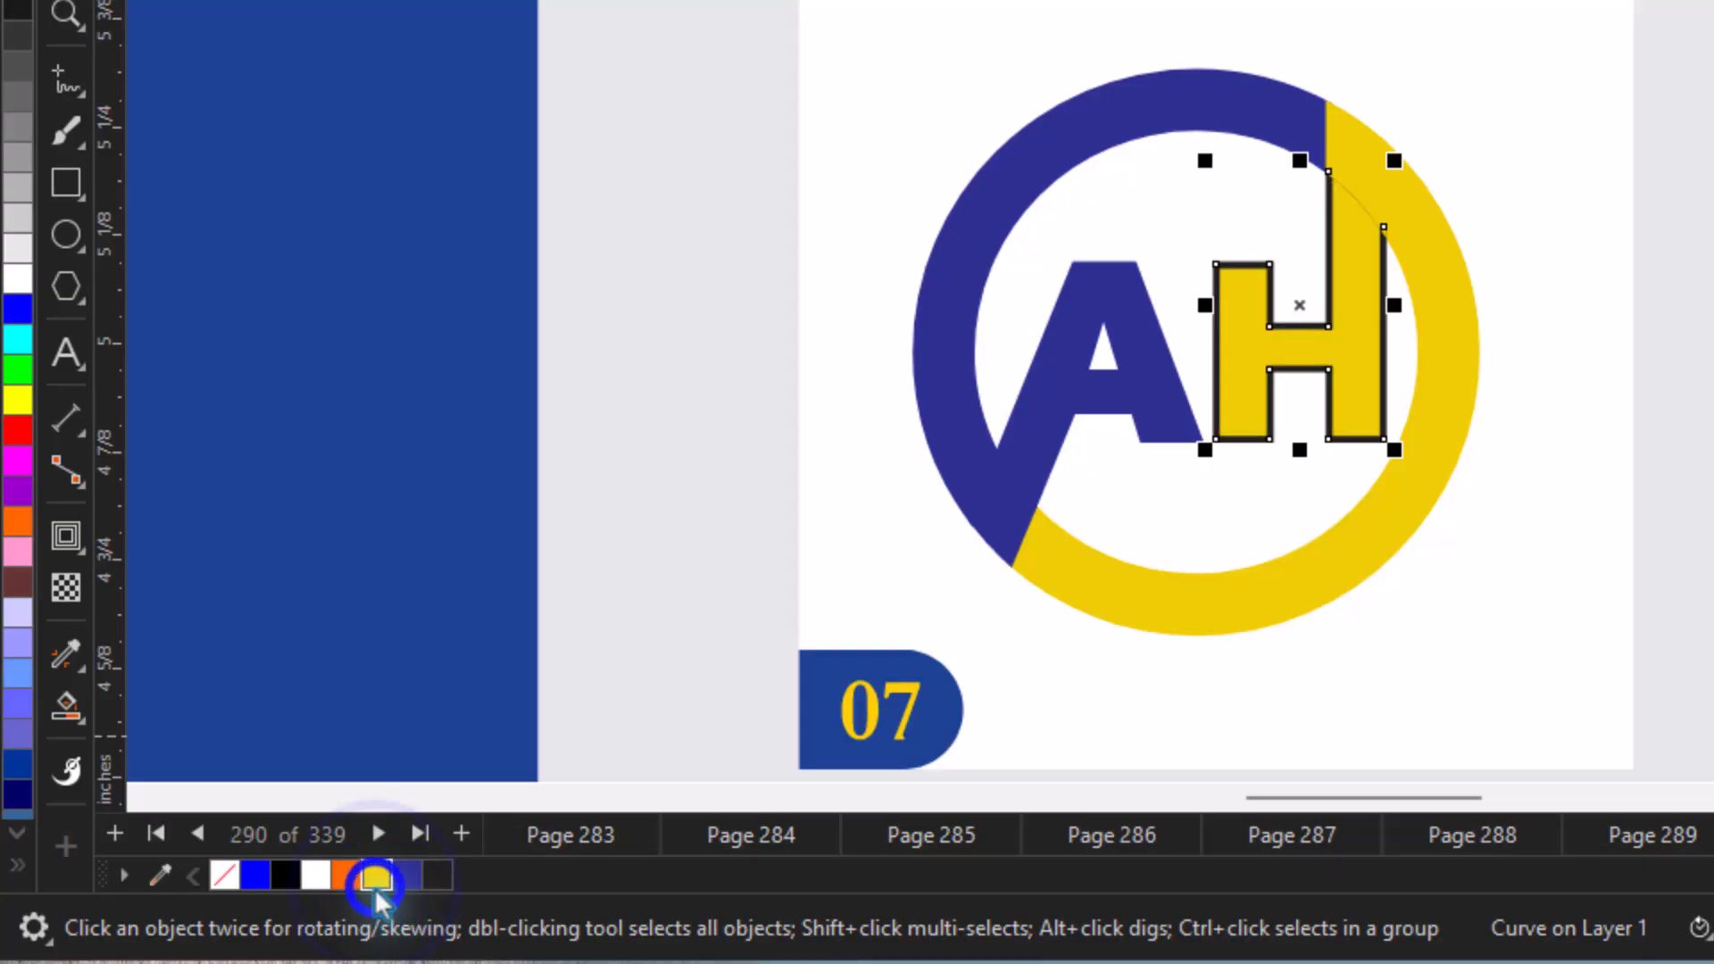
right_click(376, 877)
left_click(1104, 589)
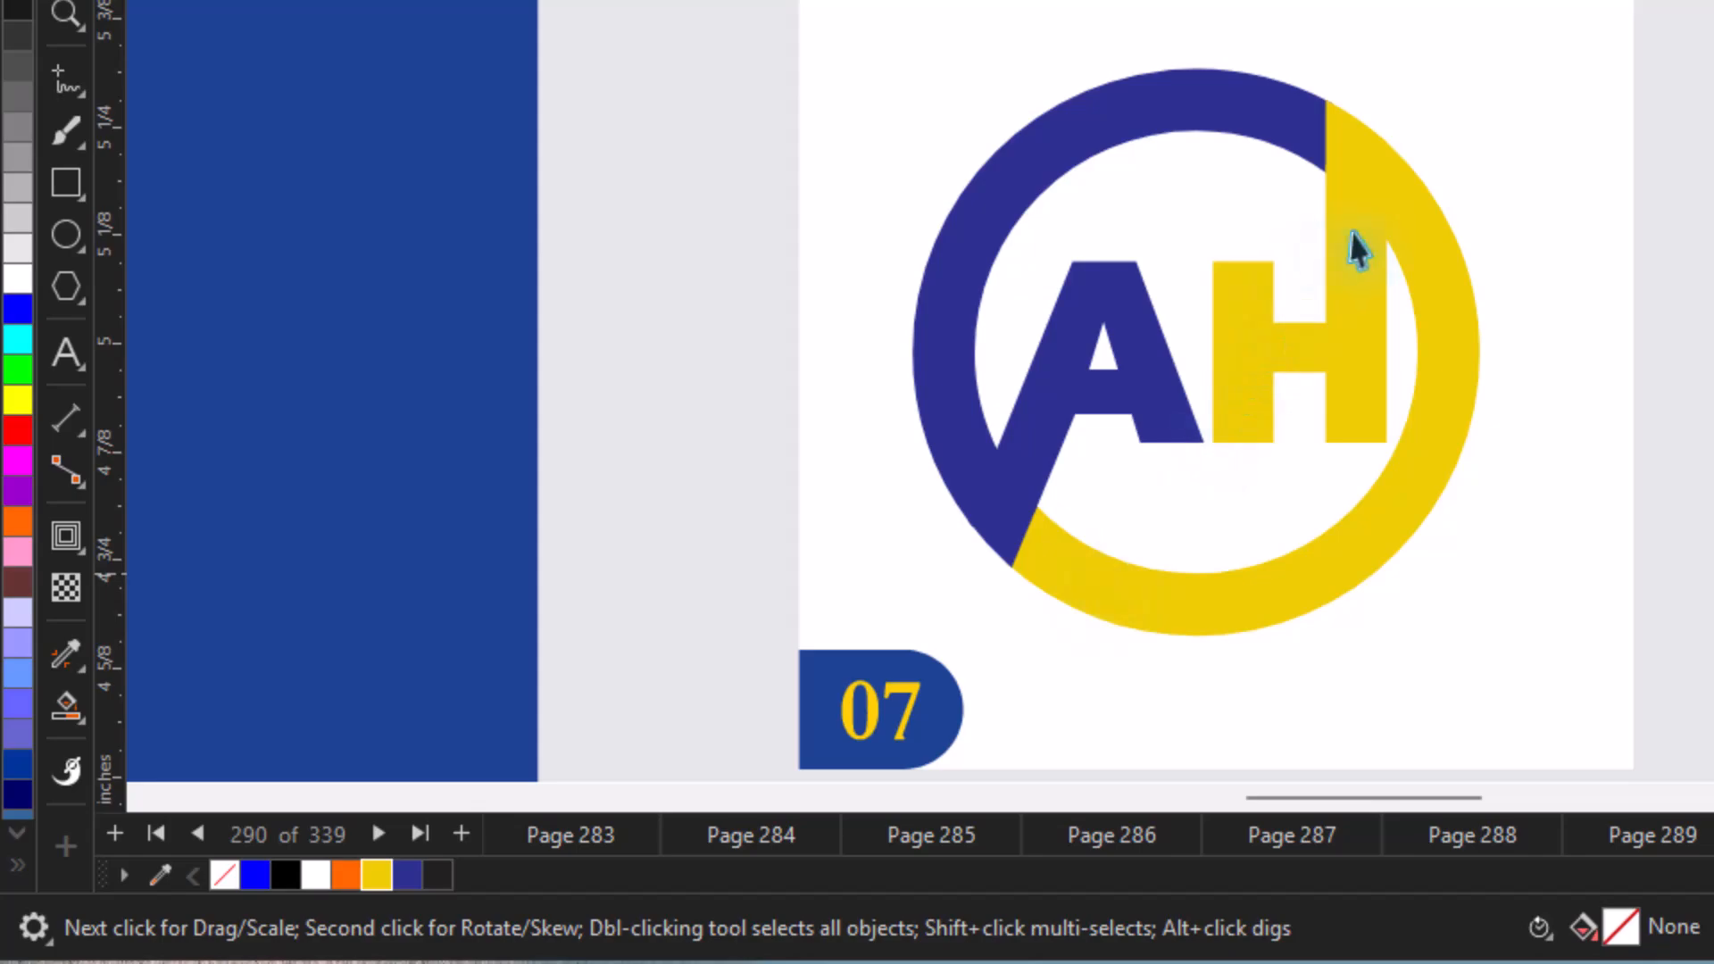
- Weld the H, the piece where it crosses the ring, and the yellow ring section in box 07 into one shape
left_click(1373, 139)
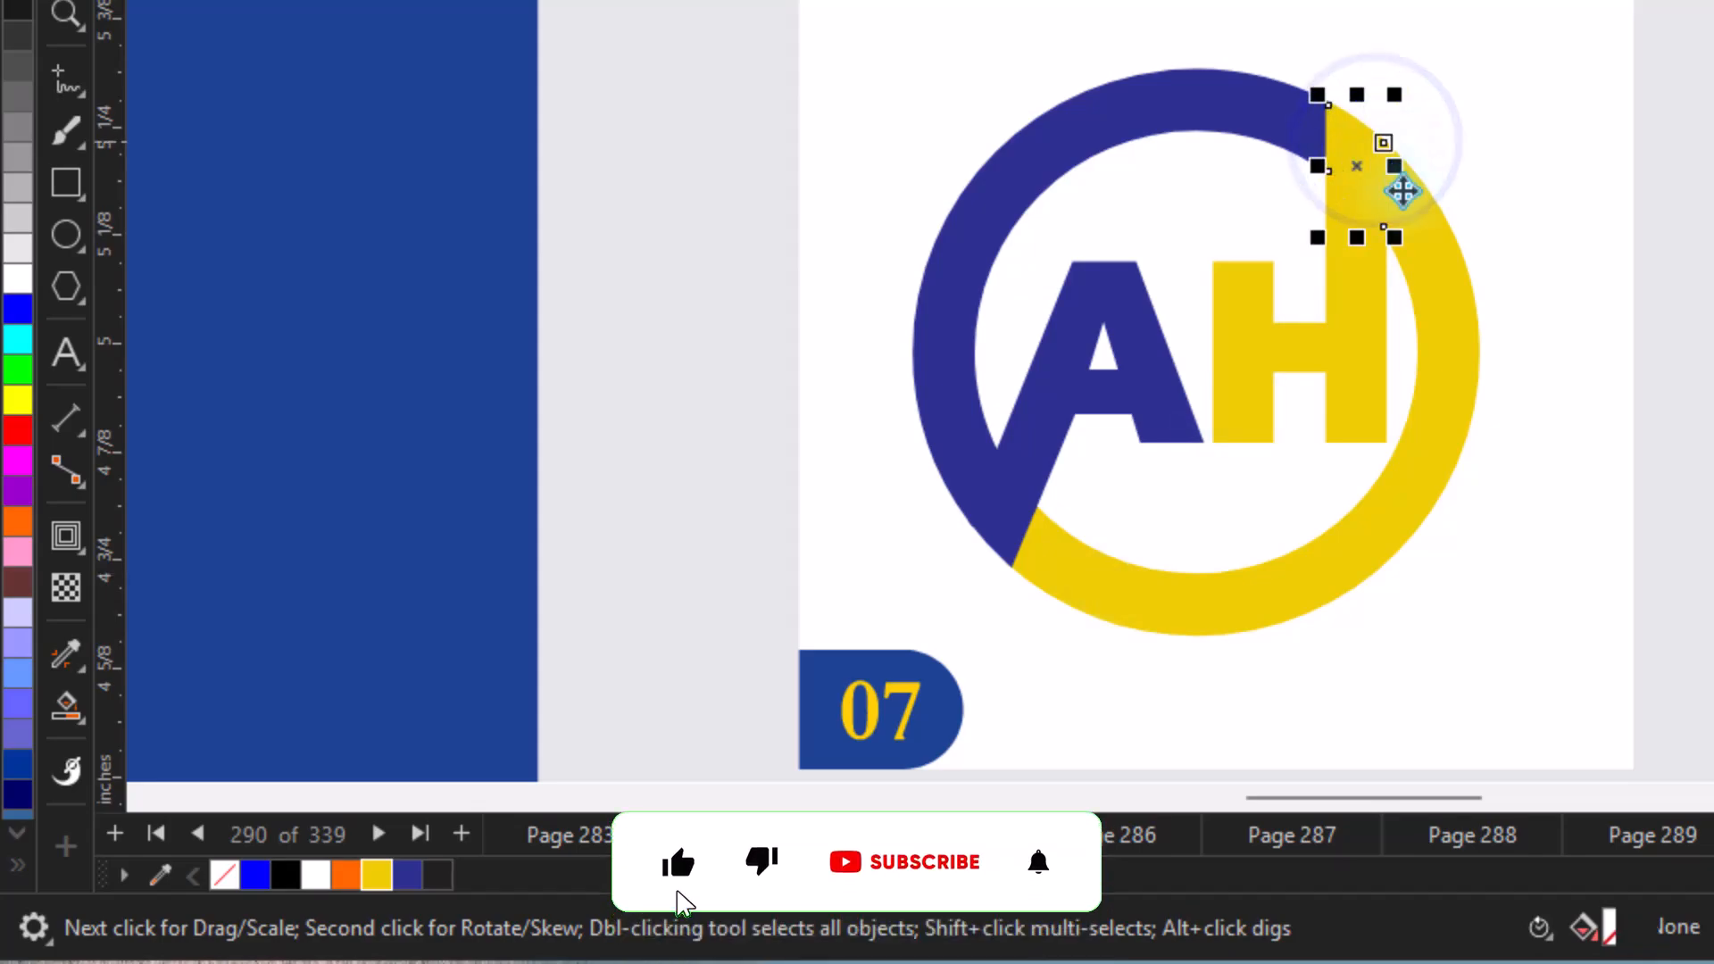
left_click(1446, 261, "shift")
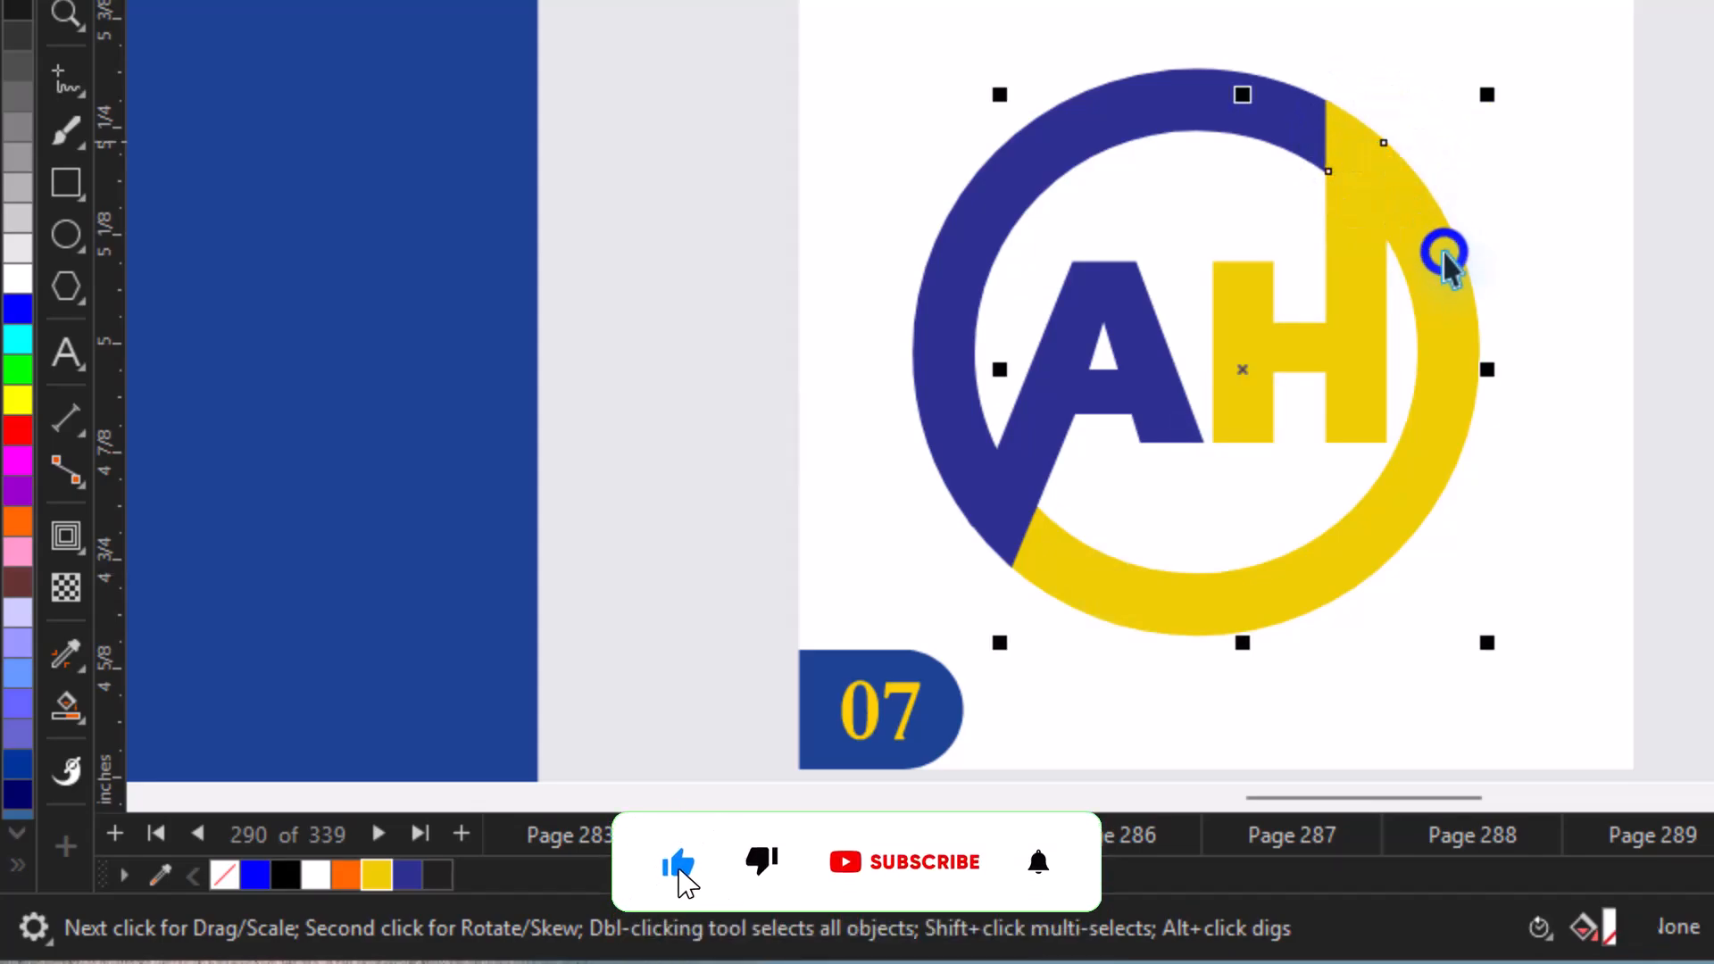
left_click(1356, 330, "shift")
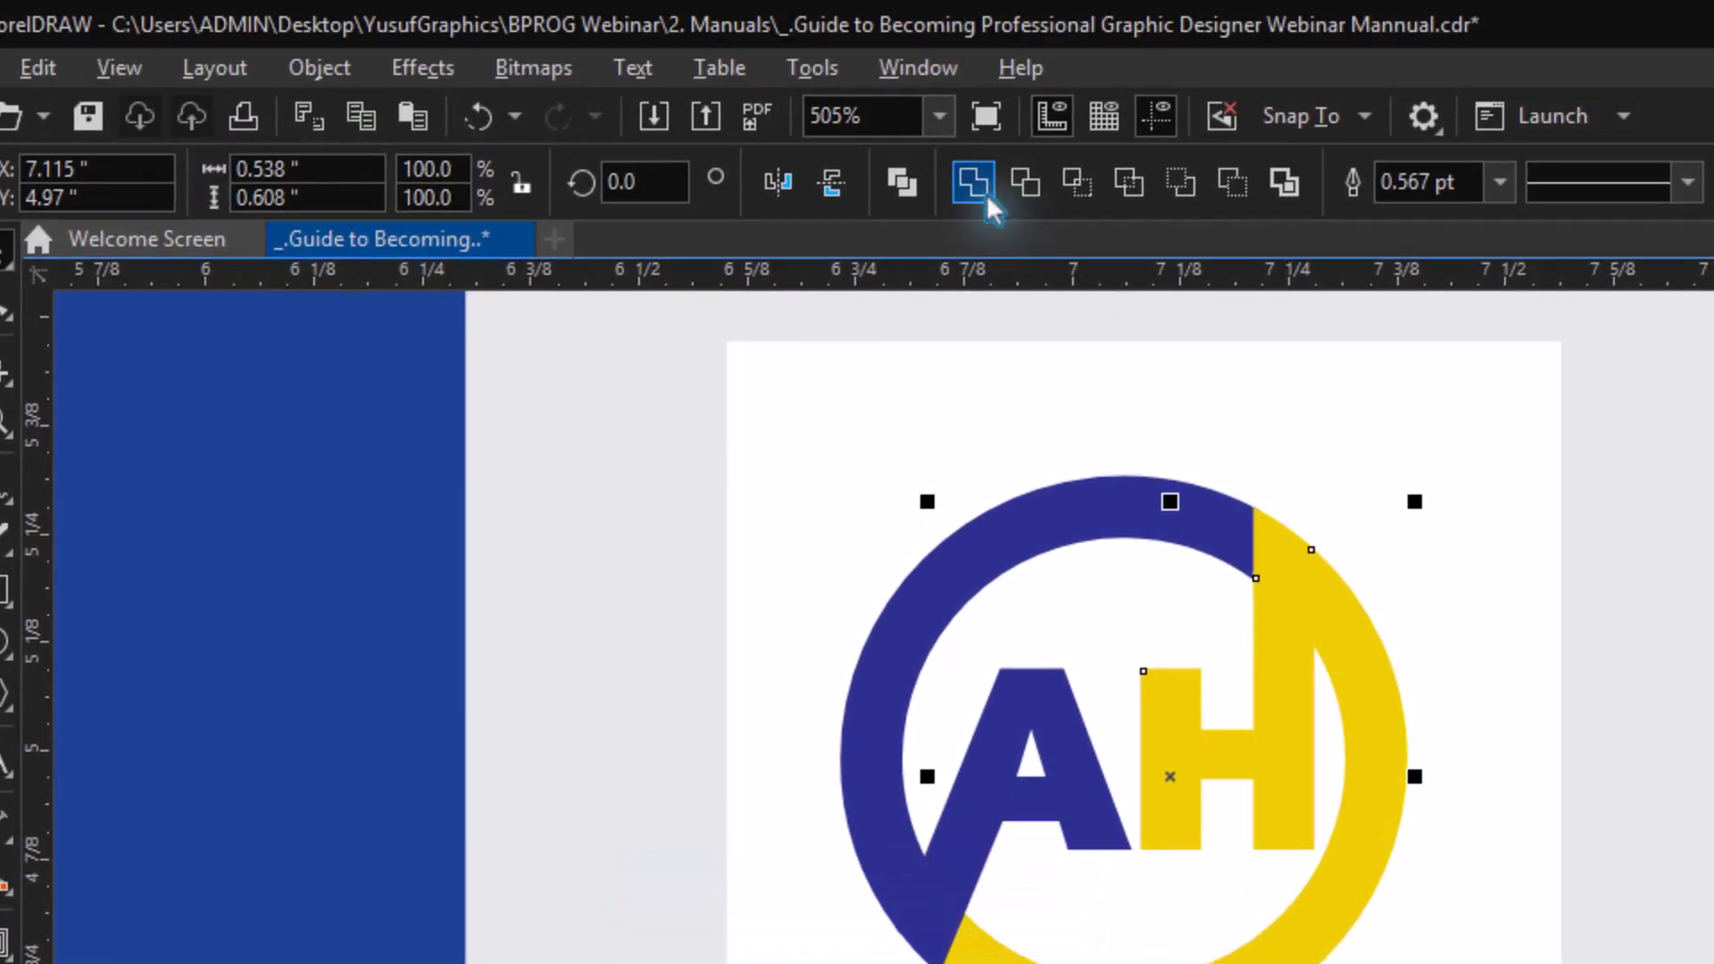
left_click(991, 203)
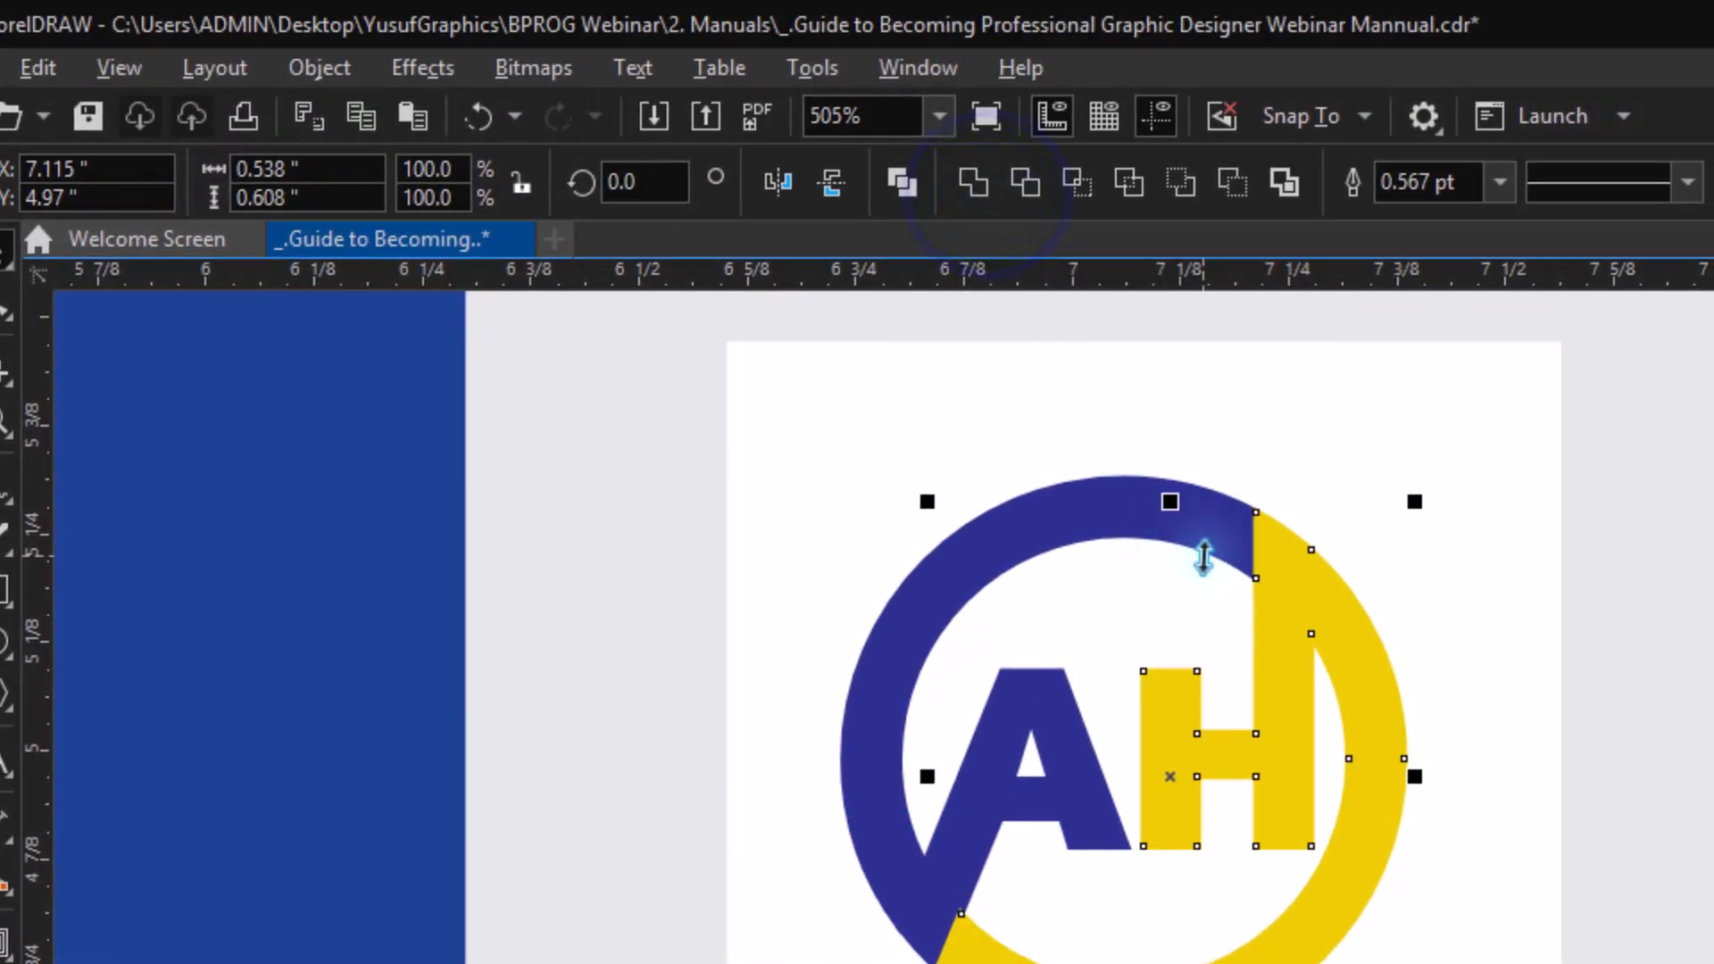
left_click_drag(1304, 736, 1393, 755)
- Undo the weld in box 07 along with the yellow fill and outline applied to the H
key("ctrl+z")
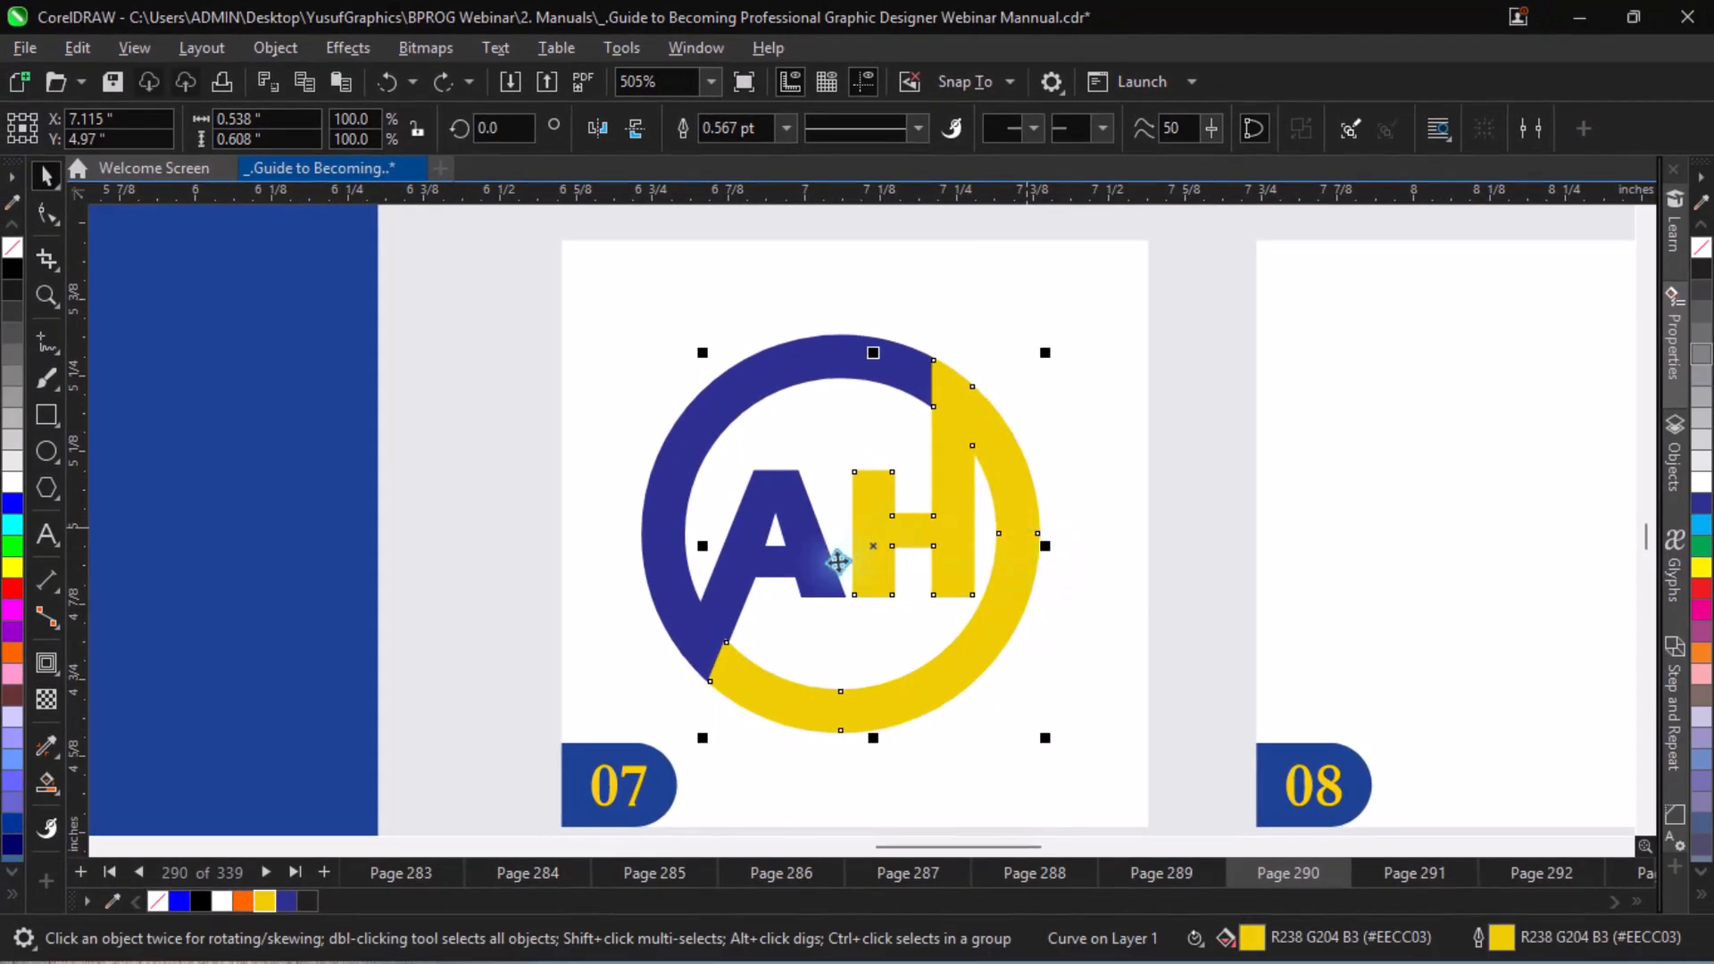
left_click(812, 576)
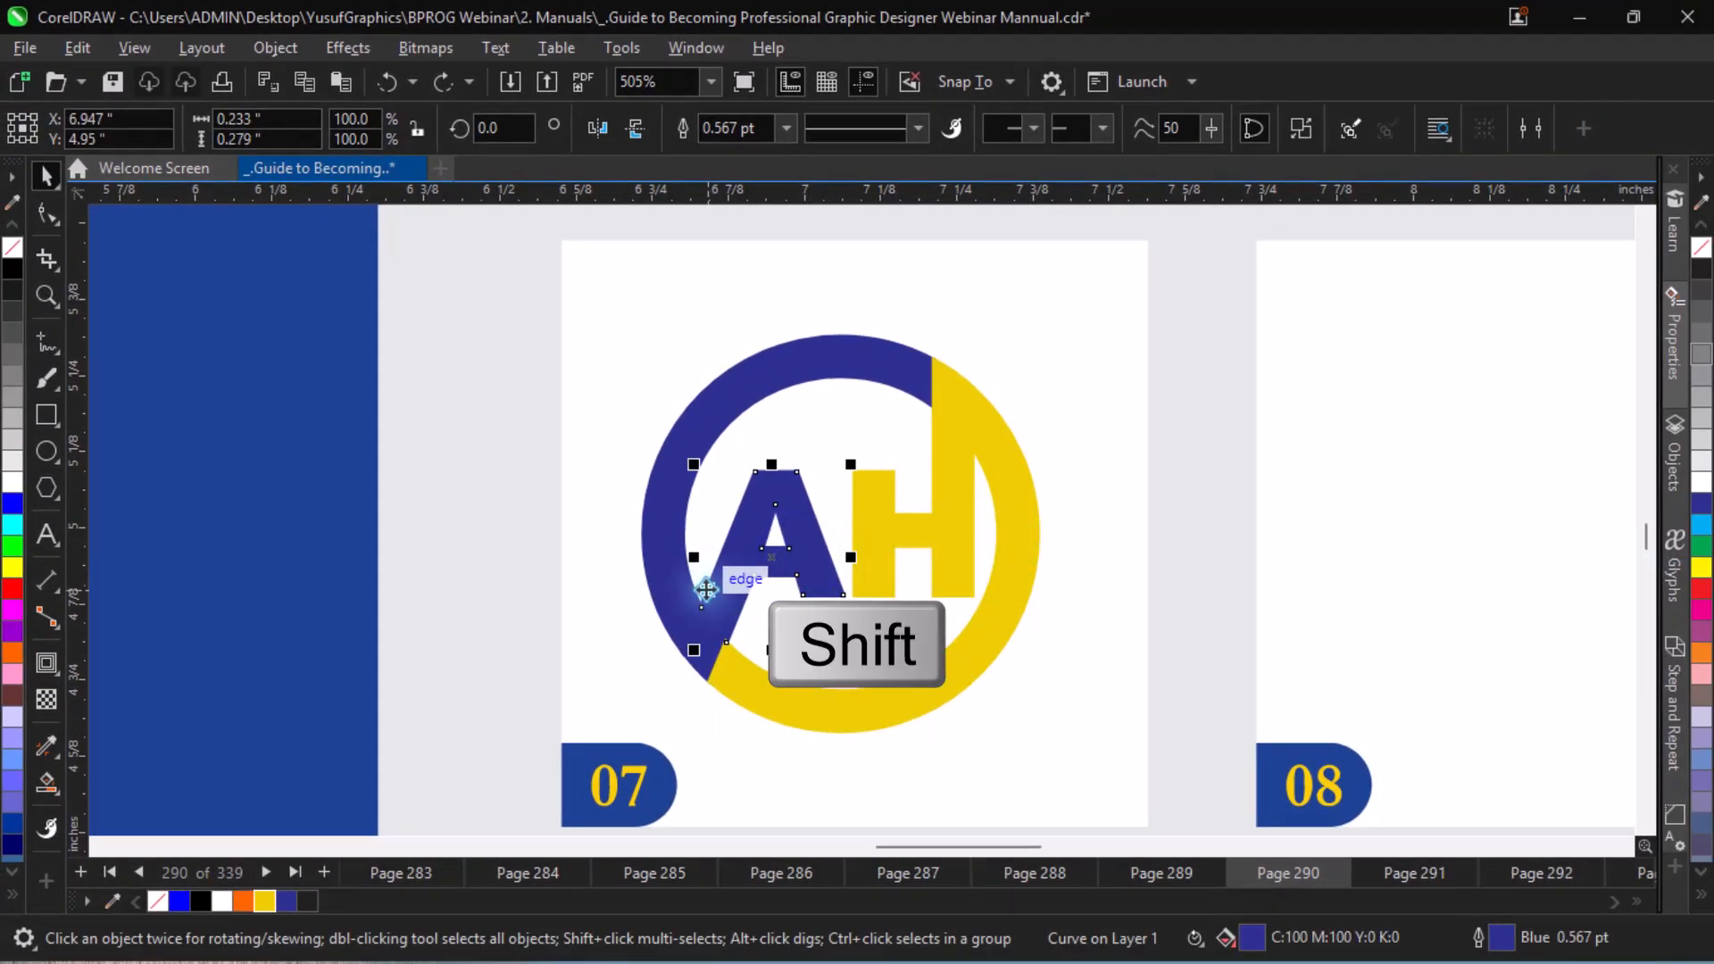
left_click(959, 645, "shift")
scroll(957, 641, "down", 2)
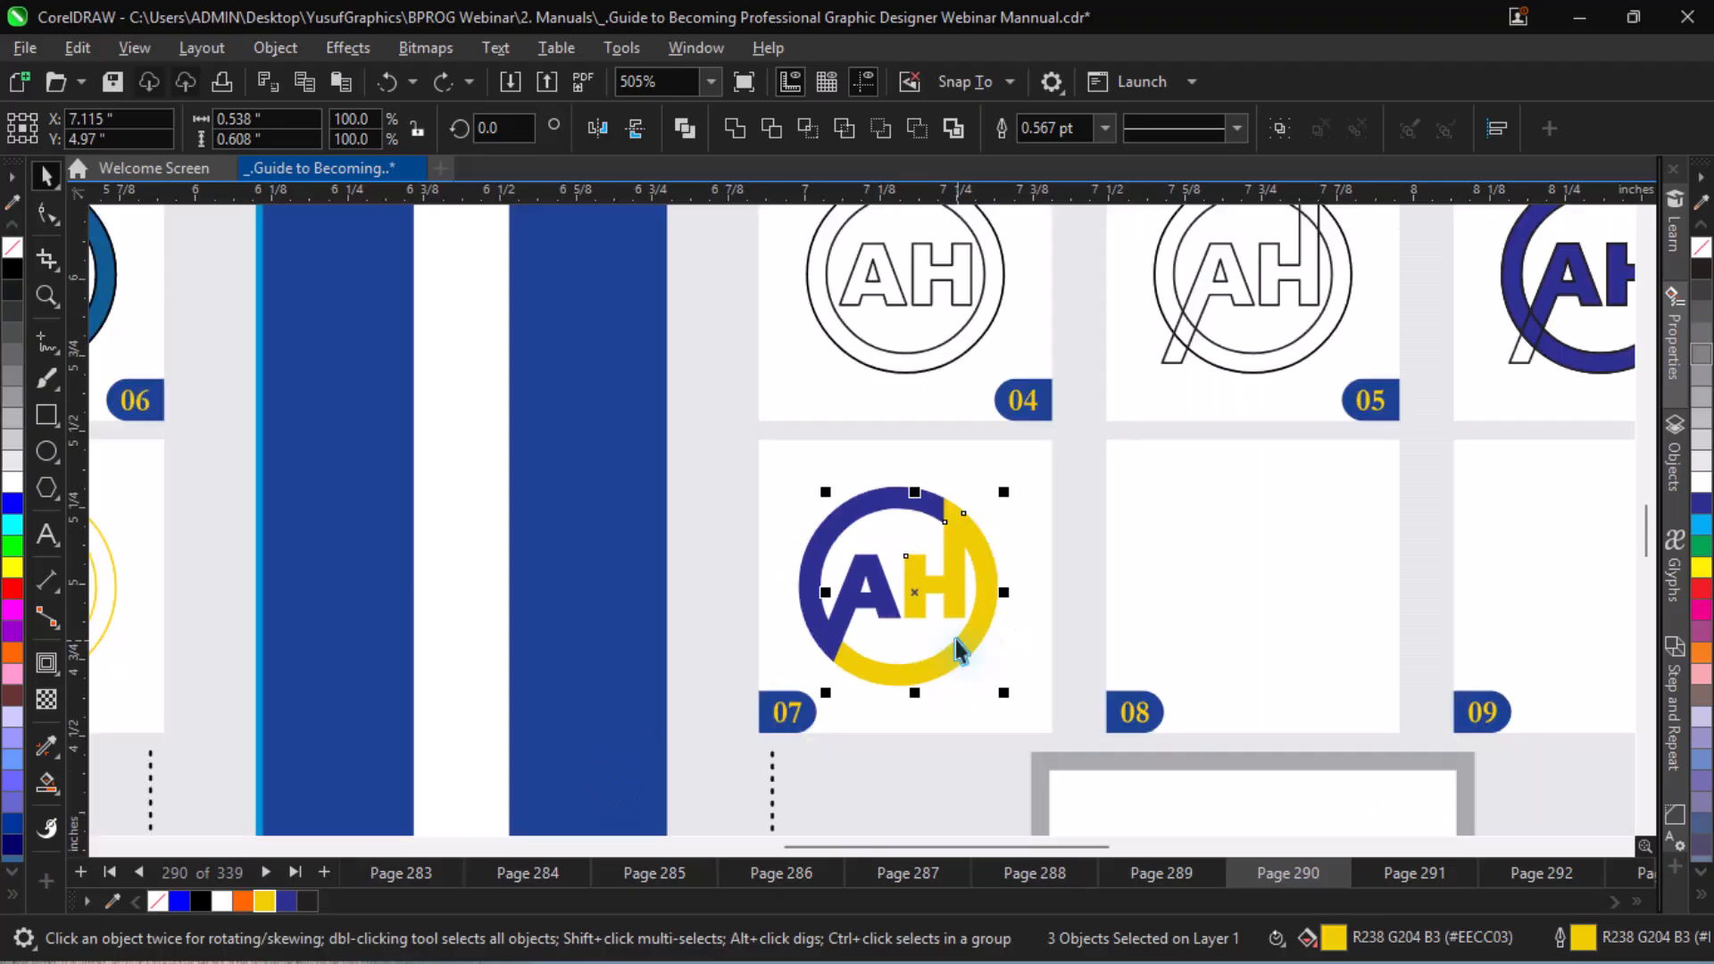
scroll(955, 639, "down", 3)
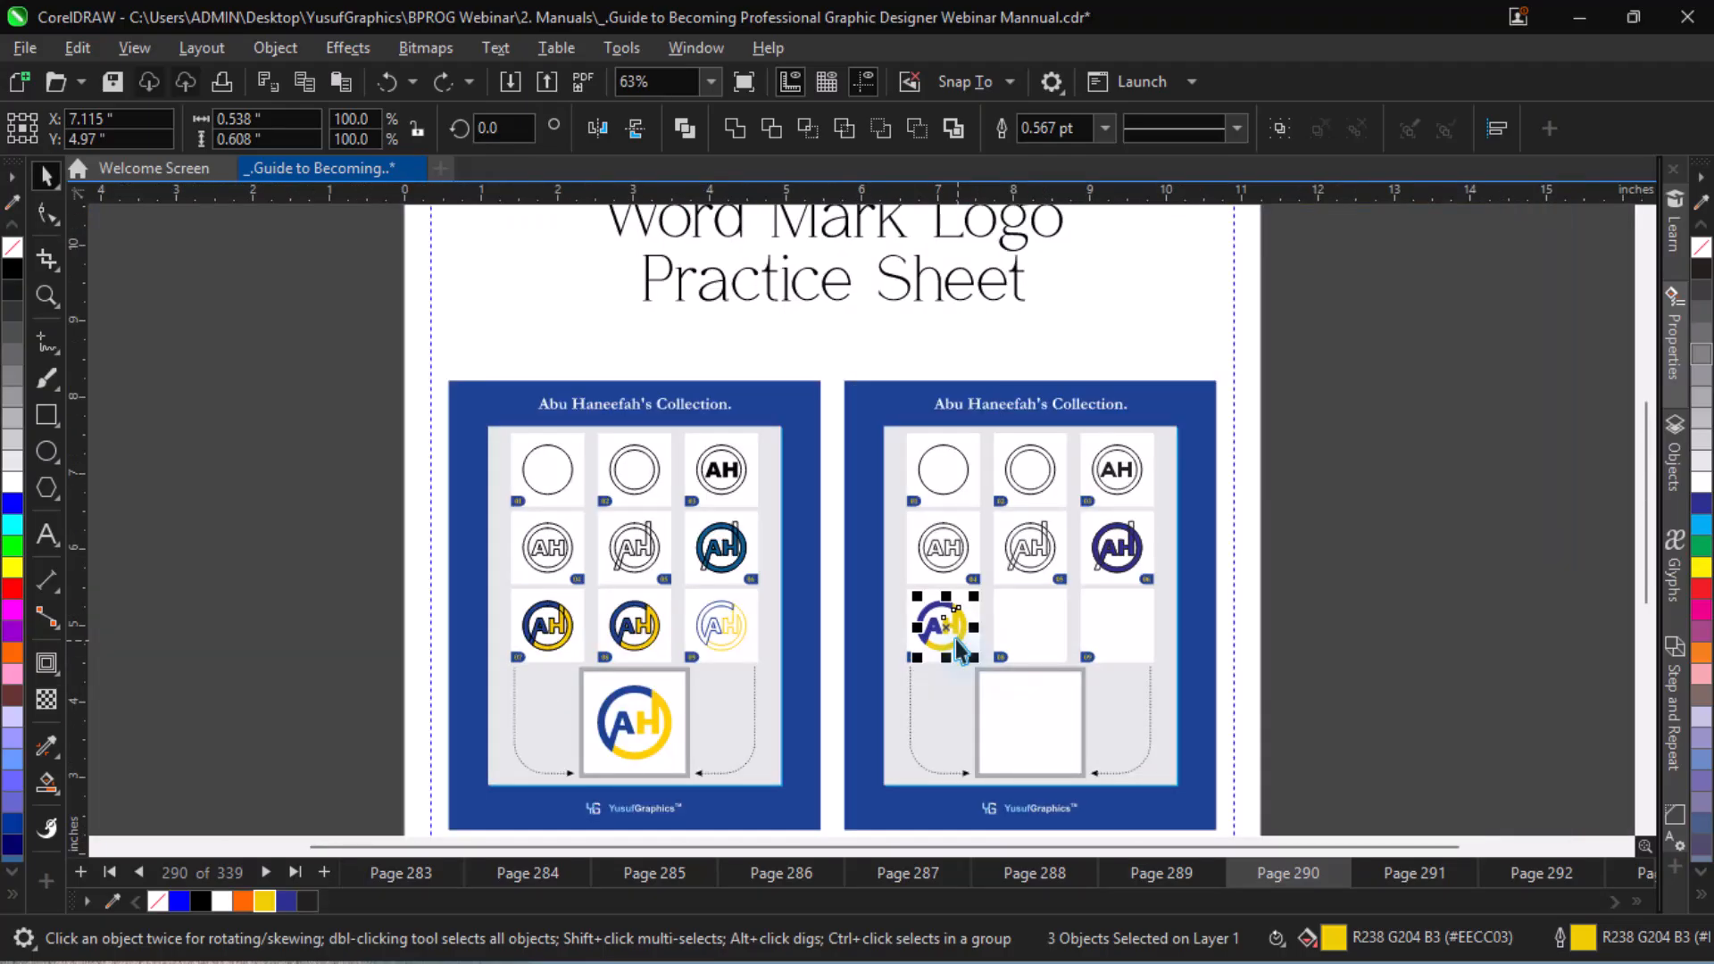
left_click(955, 640, "shift")
left_click(955, 639, "shift")
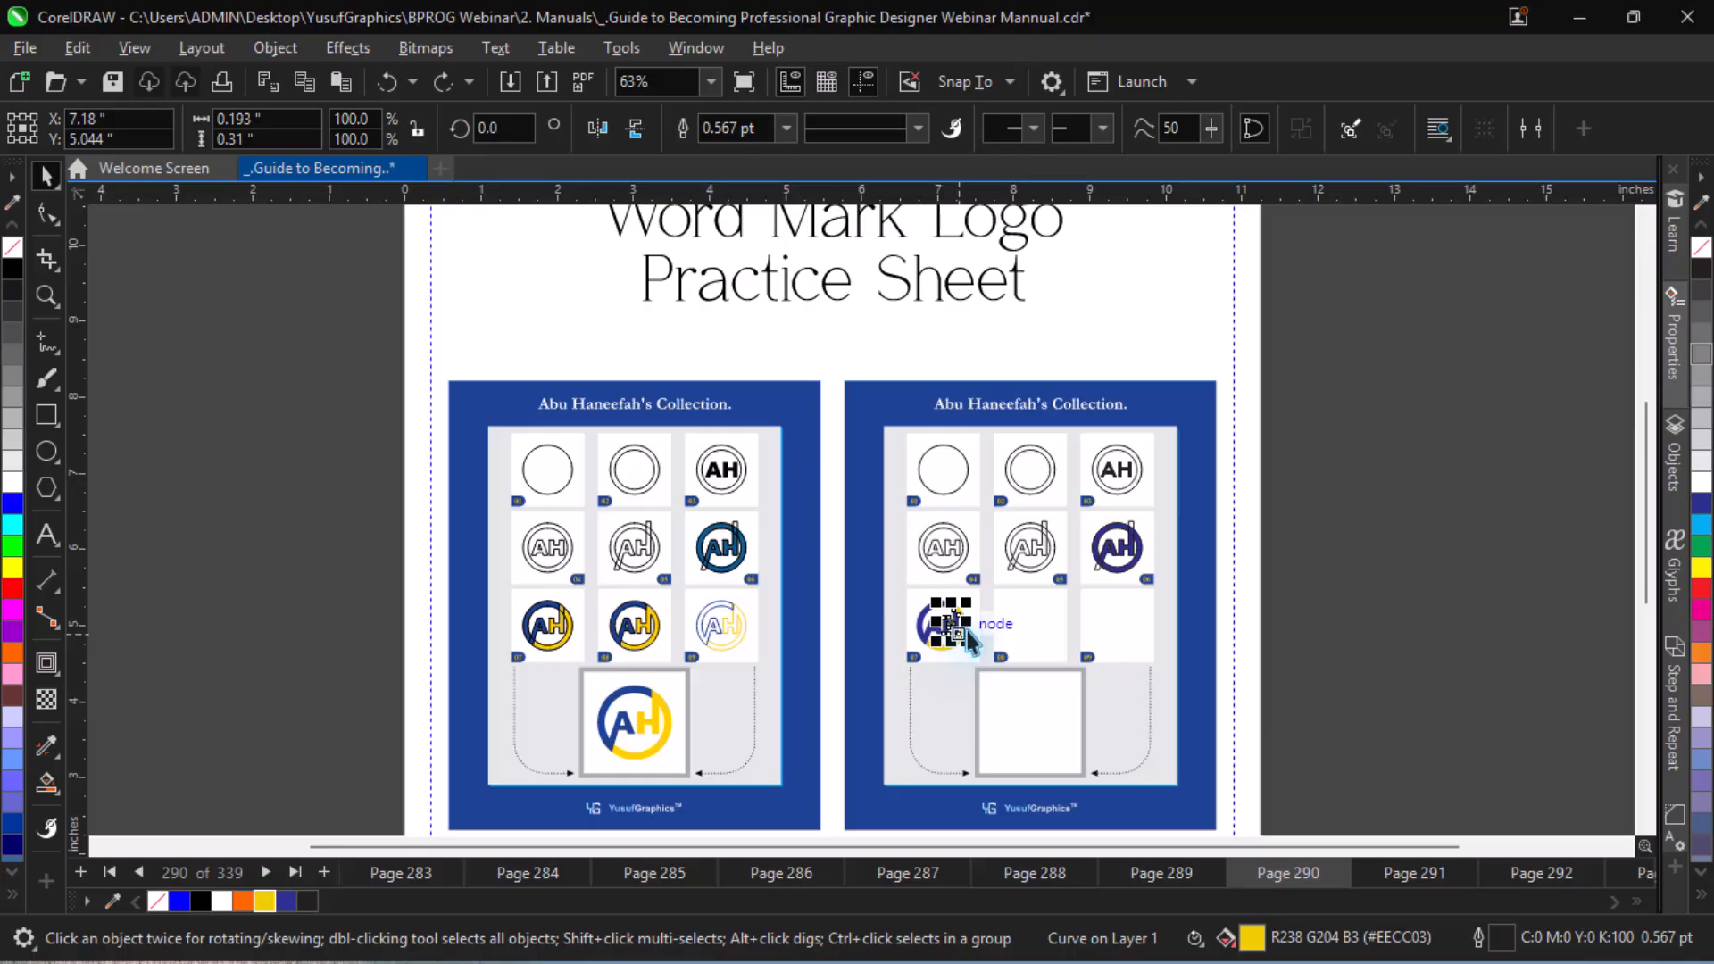
key("z")
left_click_drag(821, 551, 1177, 718)
key("space")
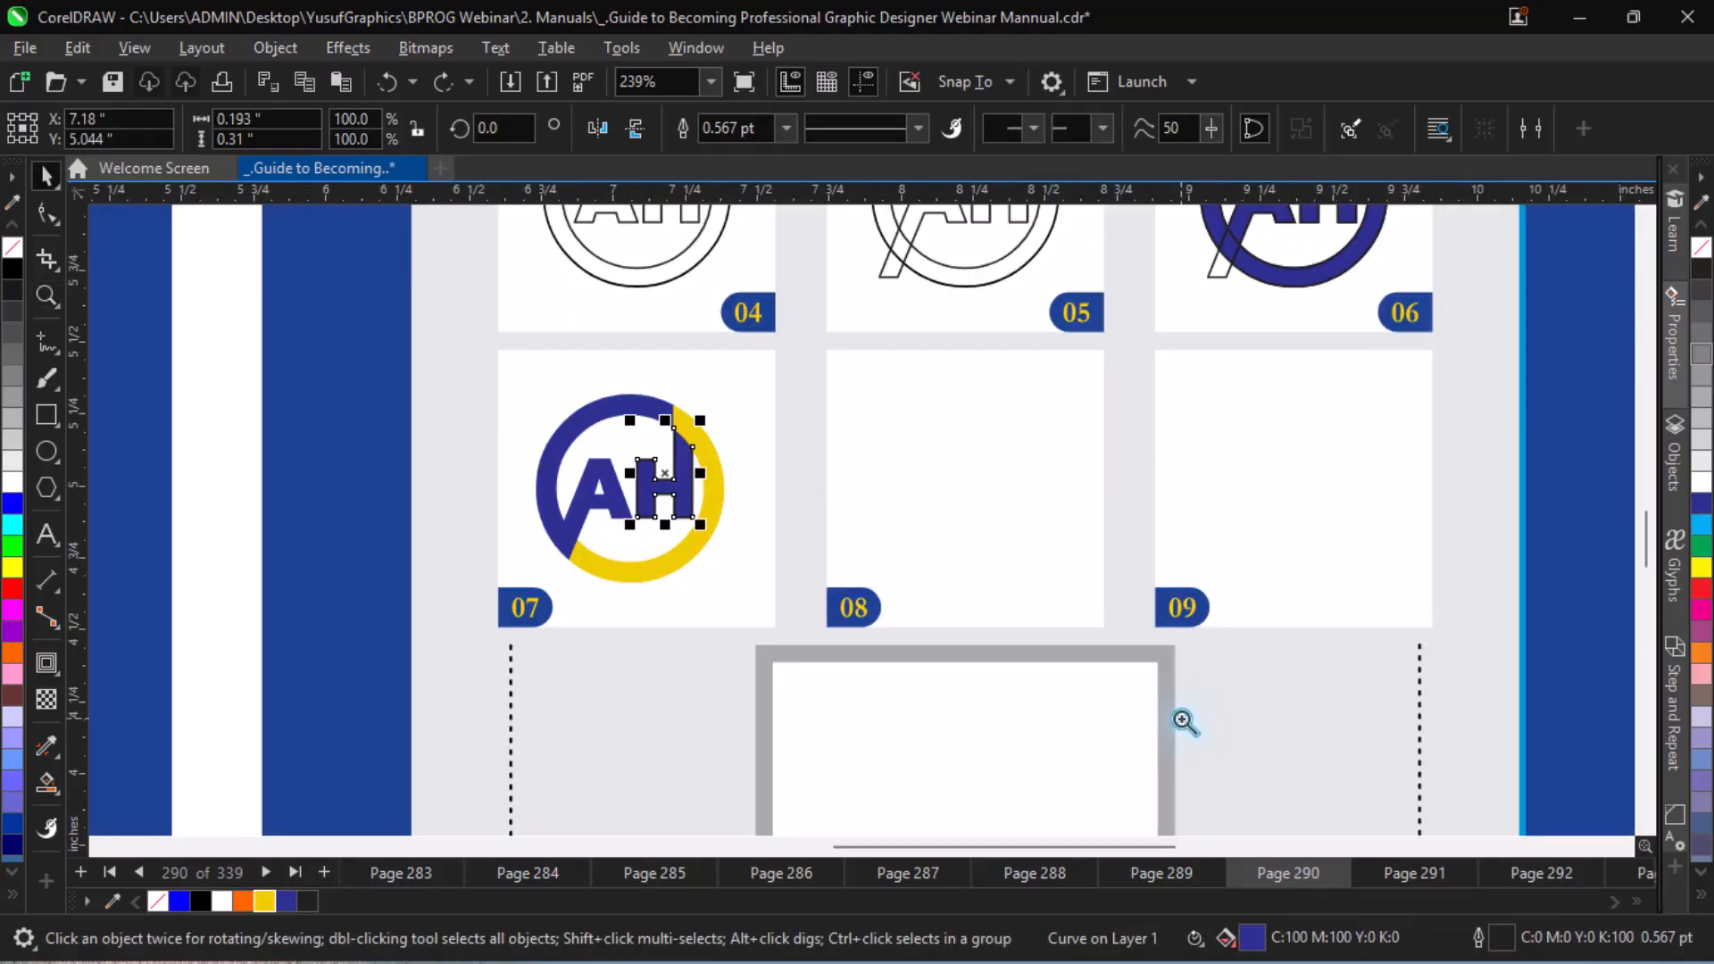
key("Tab")
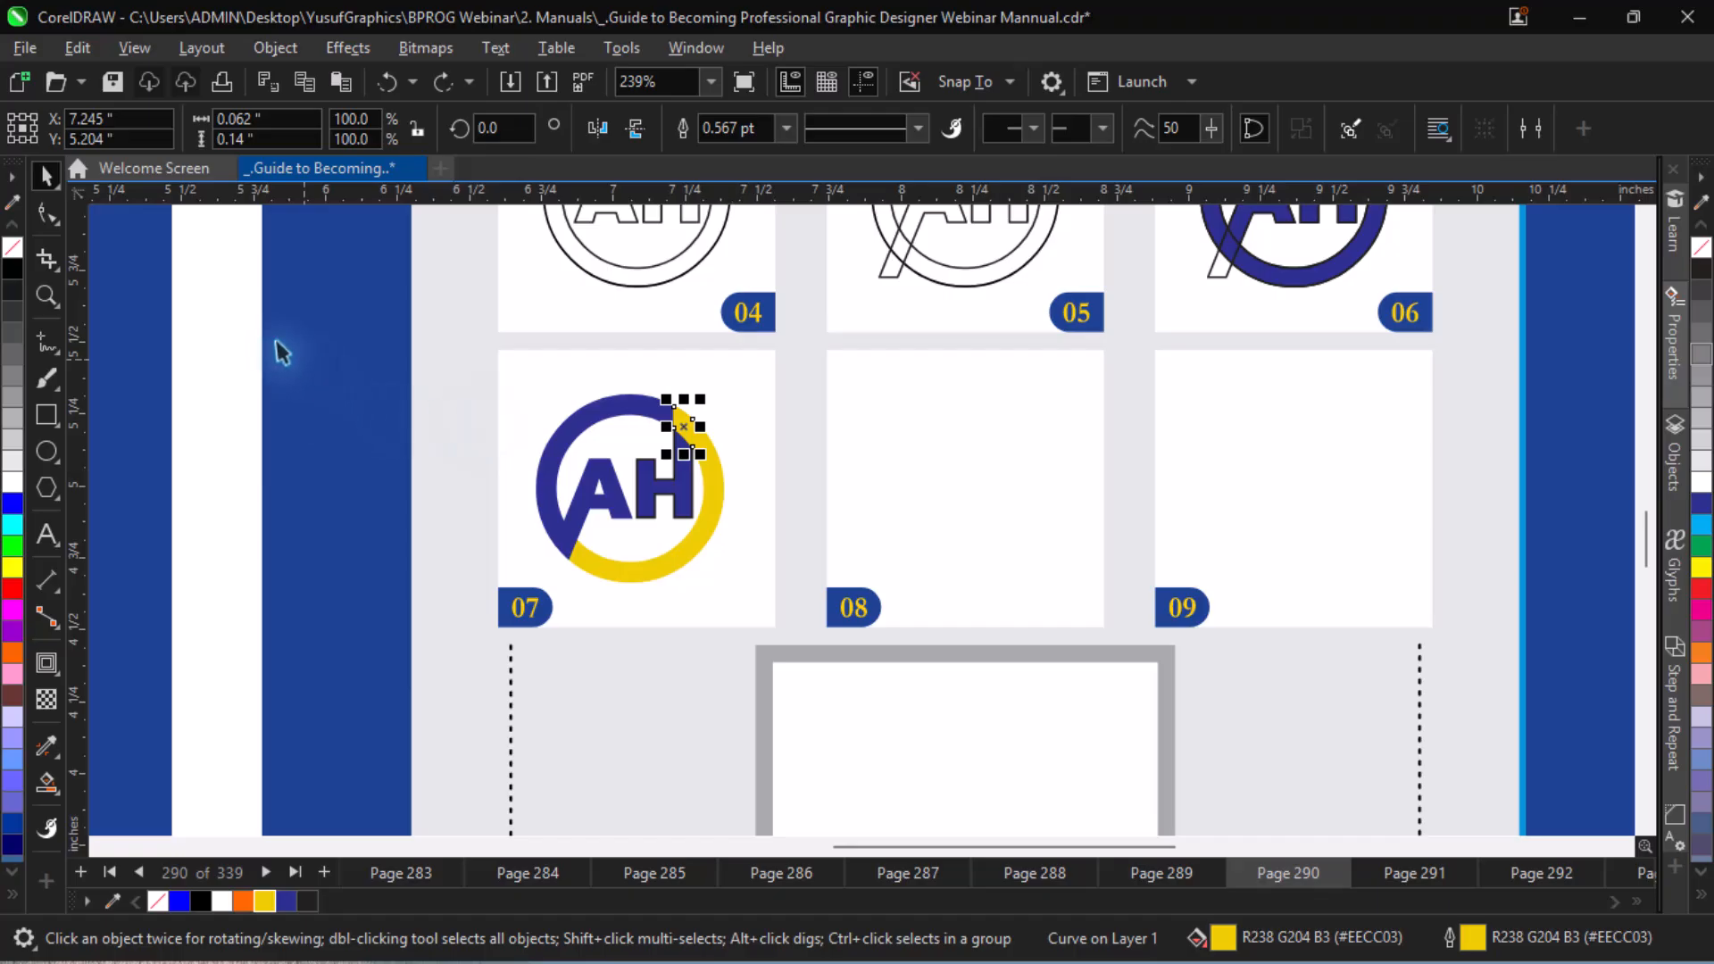
- Duplicate the whole logo from box 07 and center the copy in box 08
left_click_drag(243, 337, 784, 601)
left_click_drag(672, 506, 968, 500)
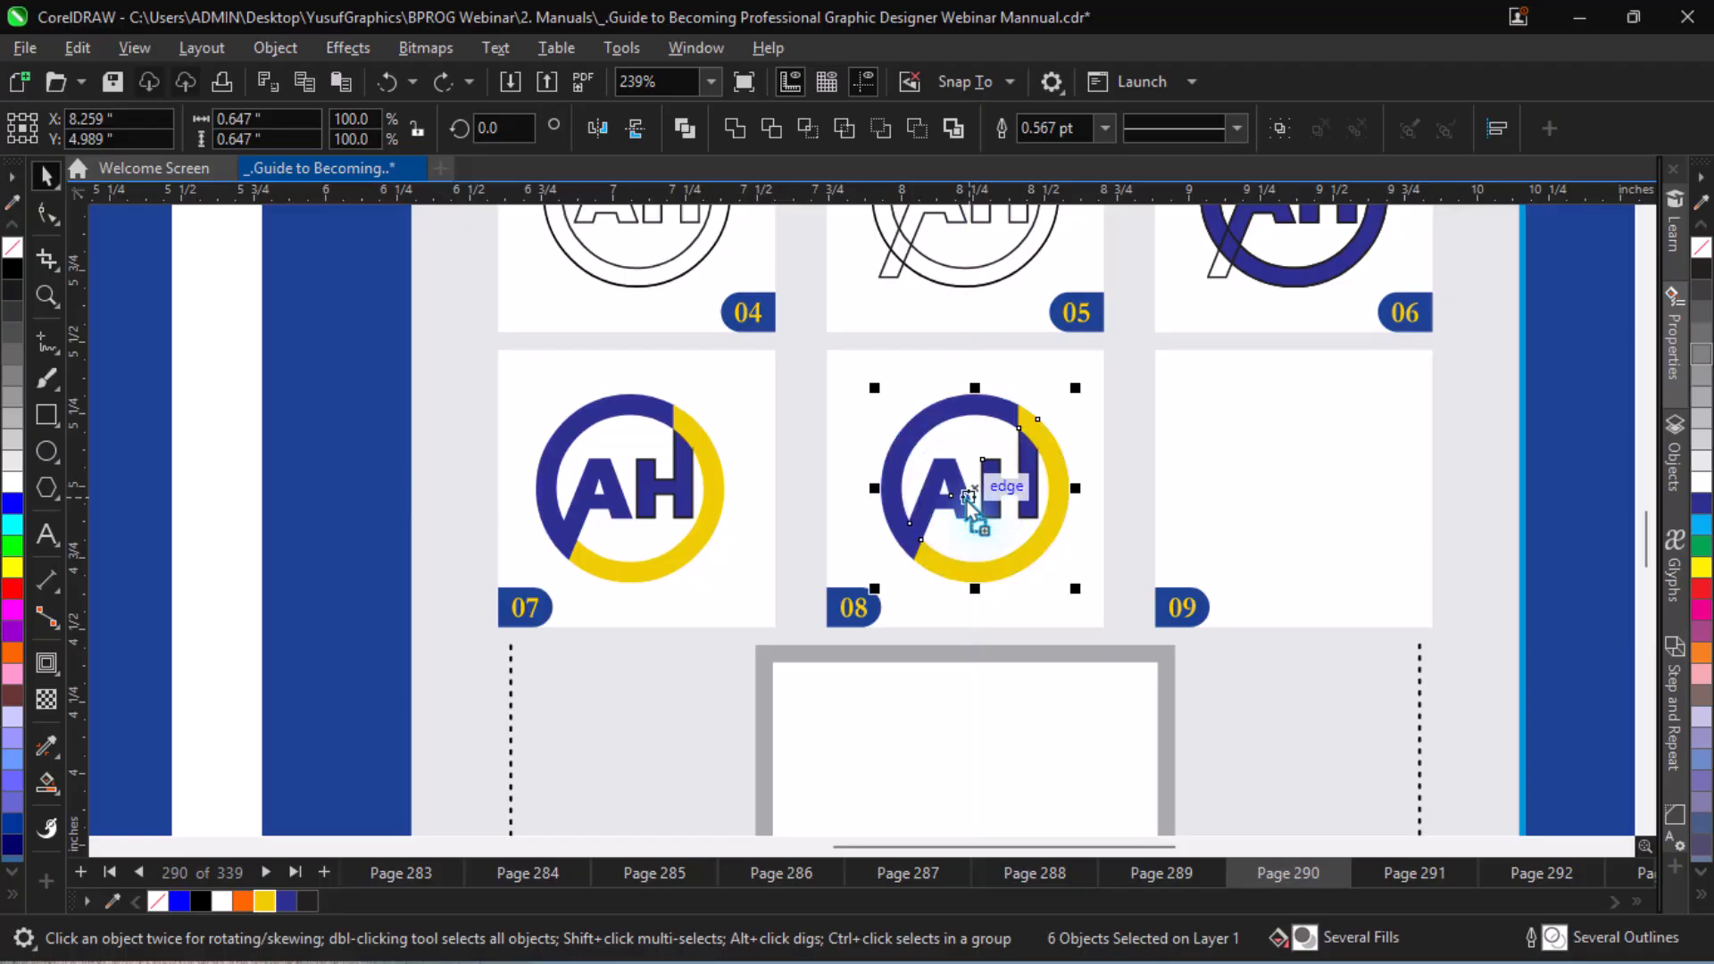
key("ctrl+z")
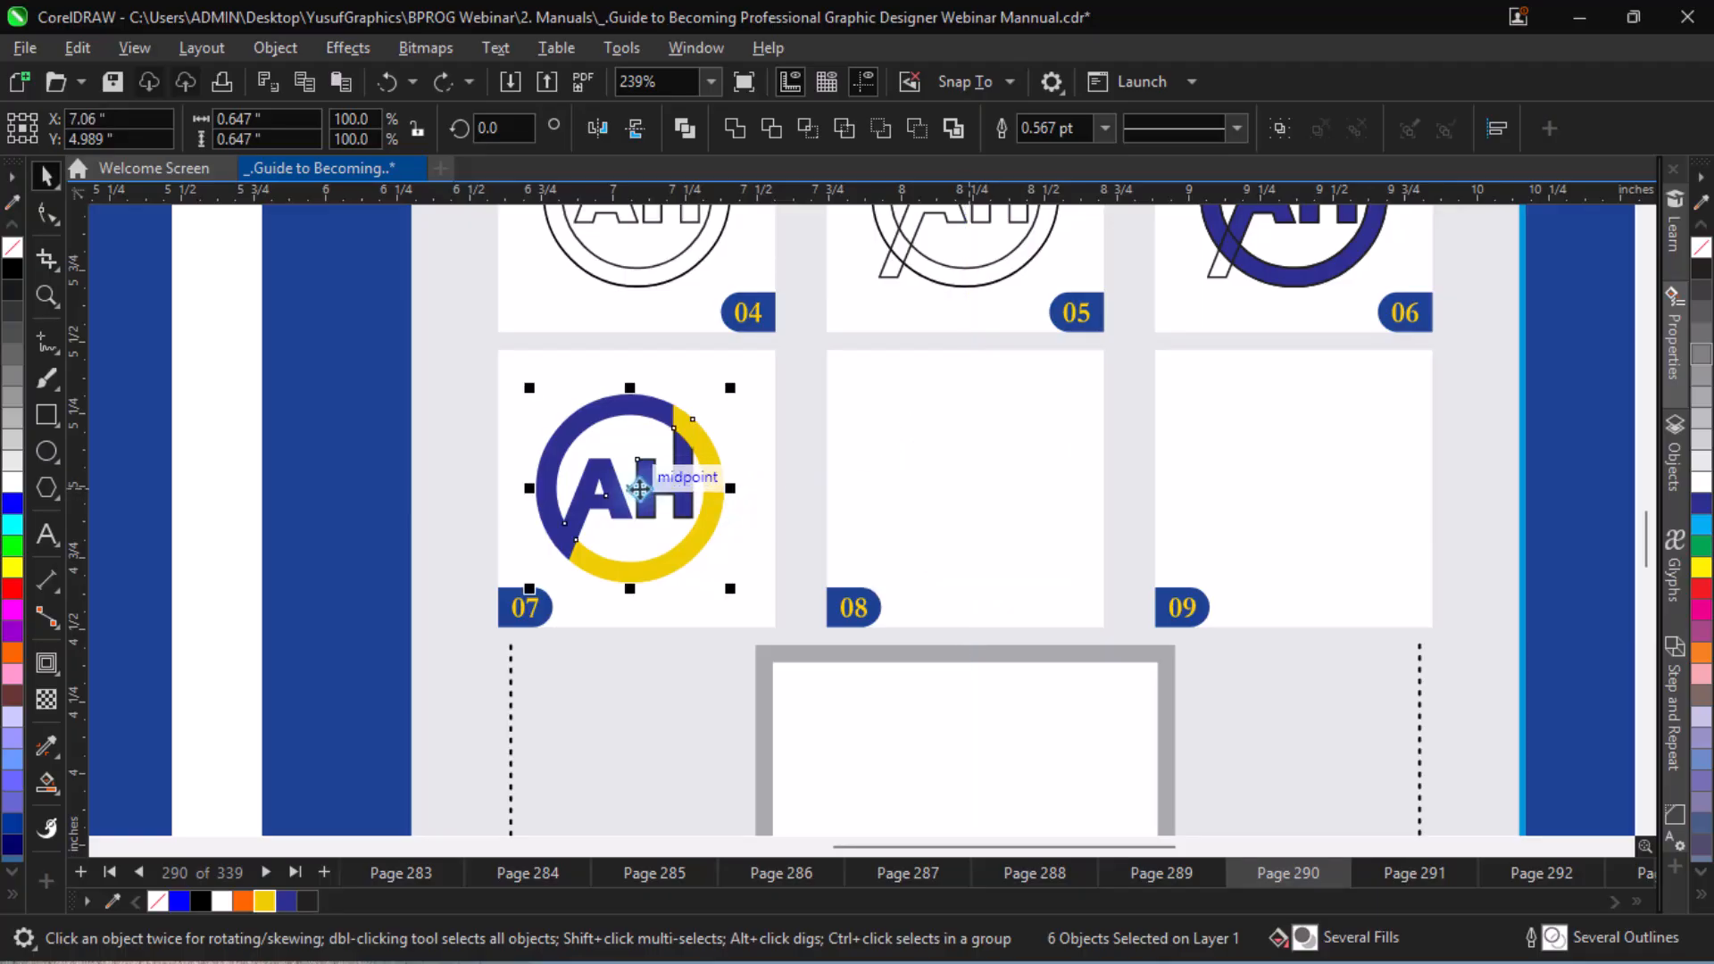
left_click_drag(631, 490, 964, 489)
key("Escape")
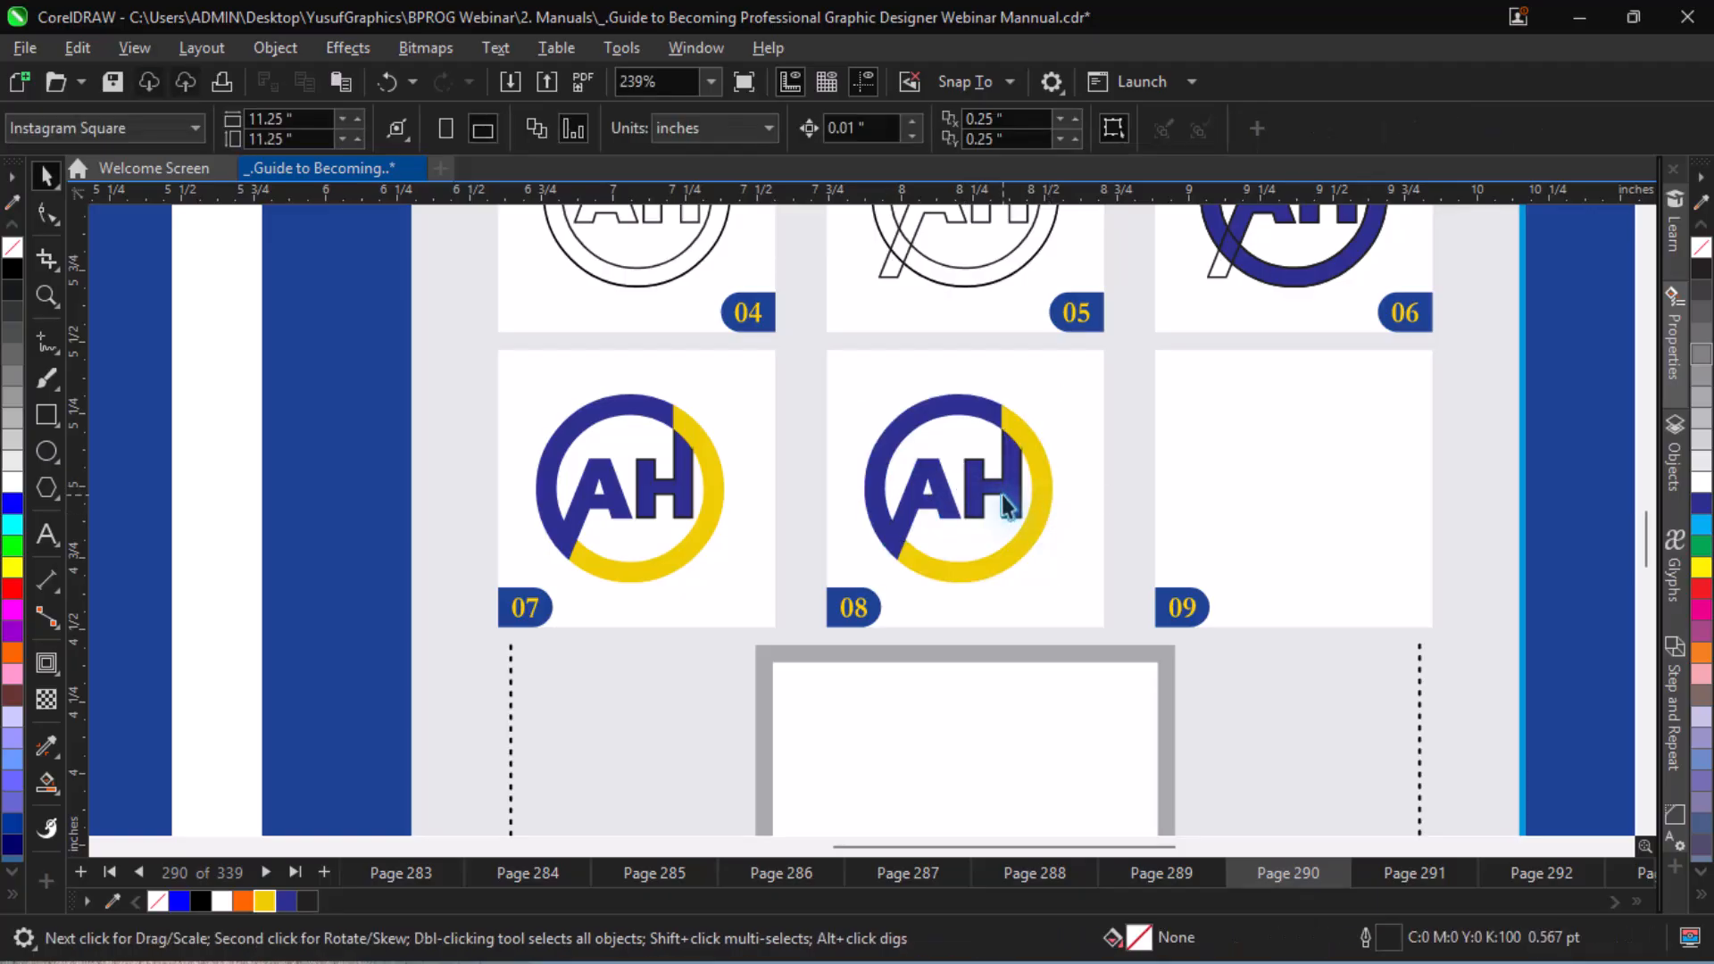
- Give the yellow ring section and the small yellow crossing piece in box 07 a black outline (K:100)
left_click(1002, 494)
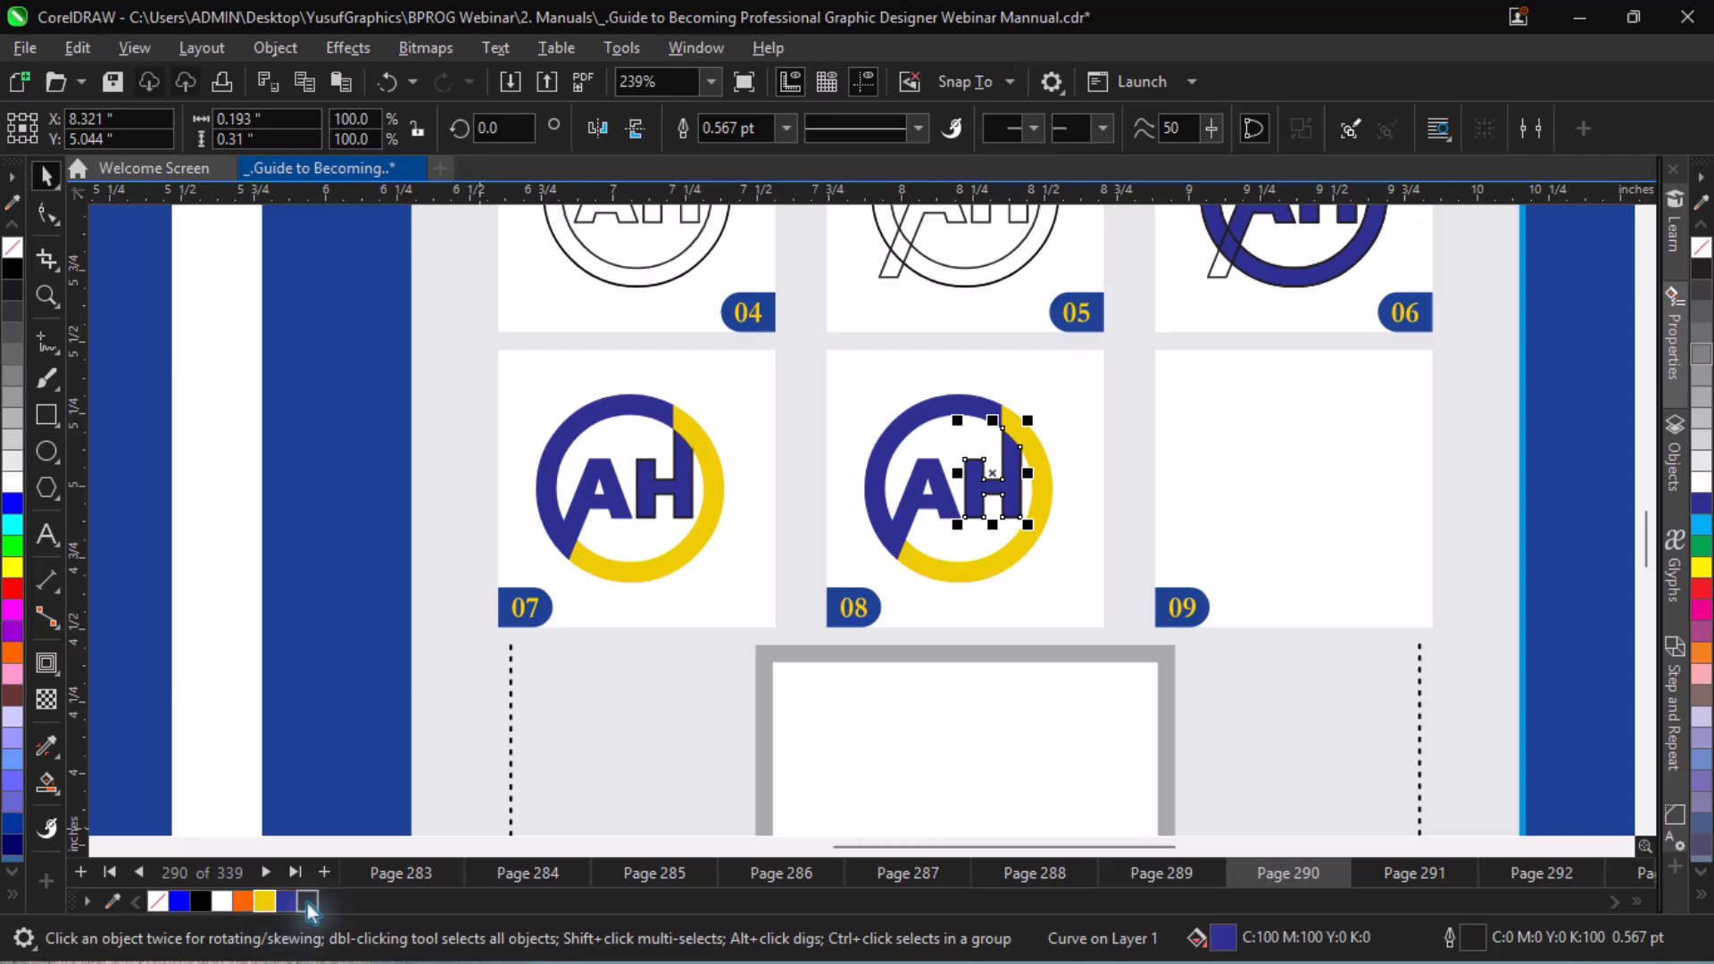
scroll(307, 904, "down", 2)
scroll(307, 904, "up", 1)
scroll(307, 904, "up", 1)
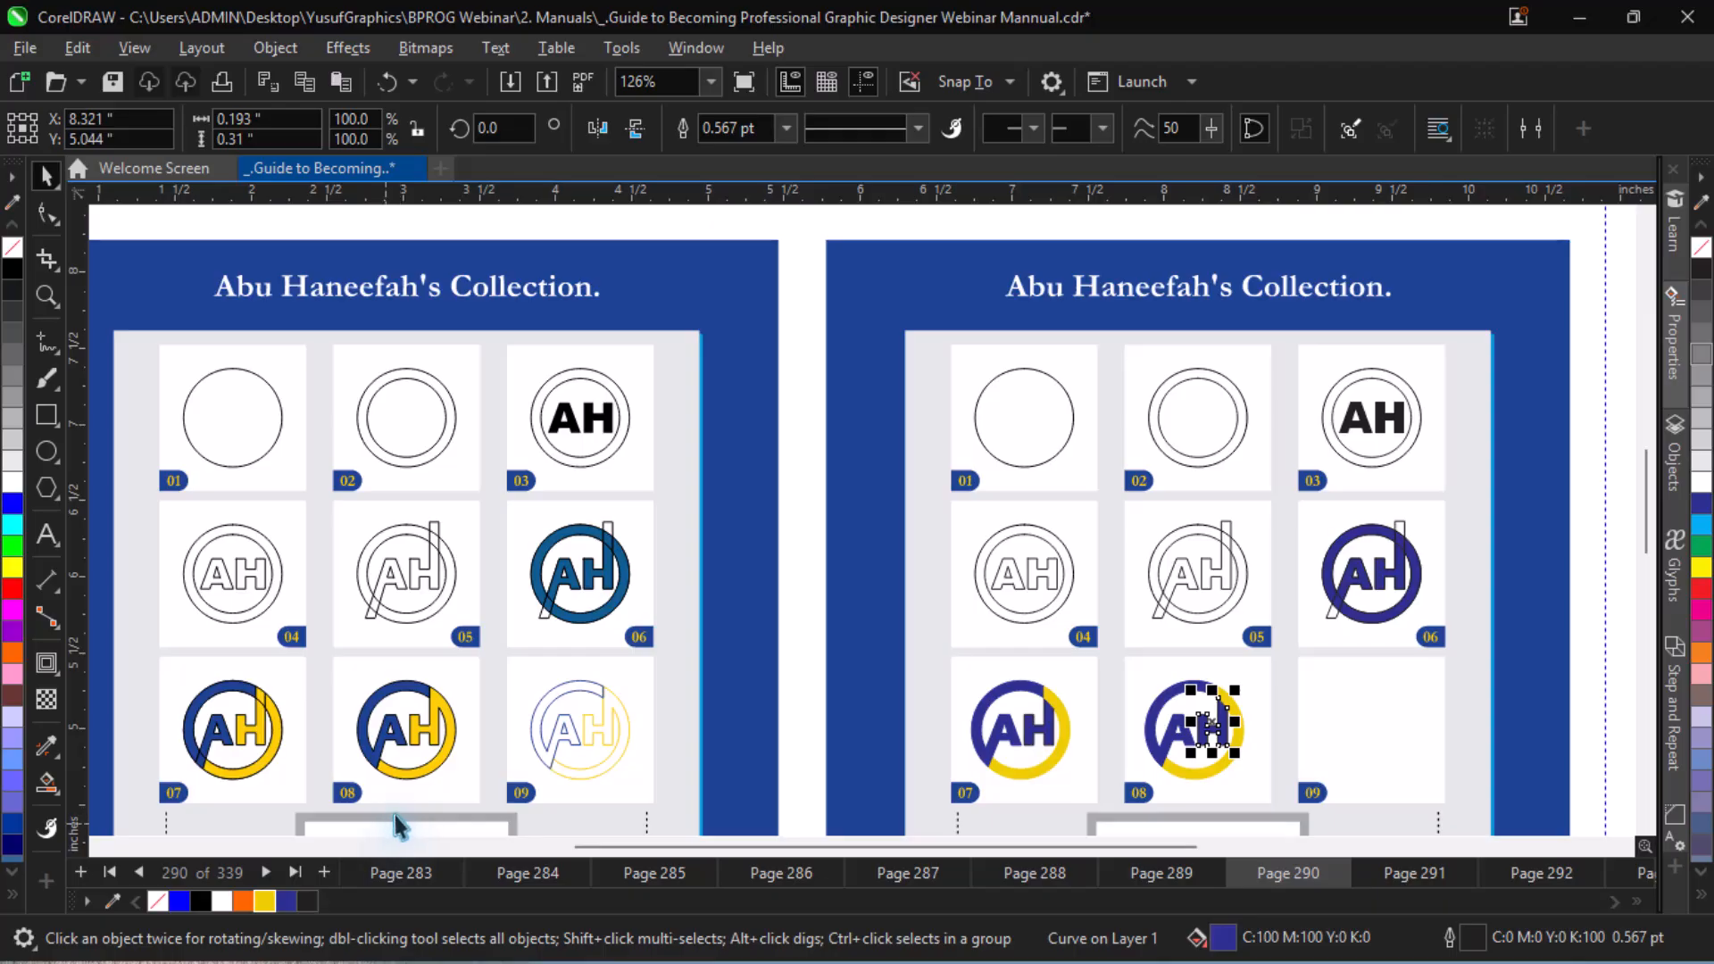
left_click(1057, 704)
left_click(1064, 744, "shift")
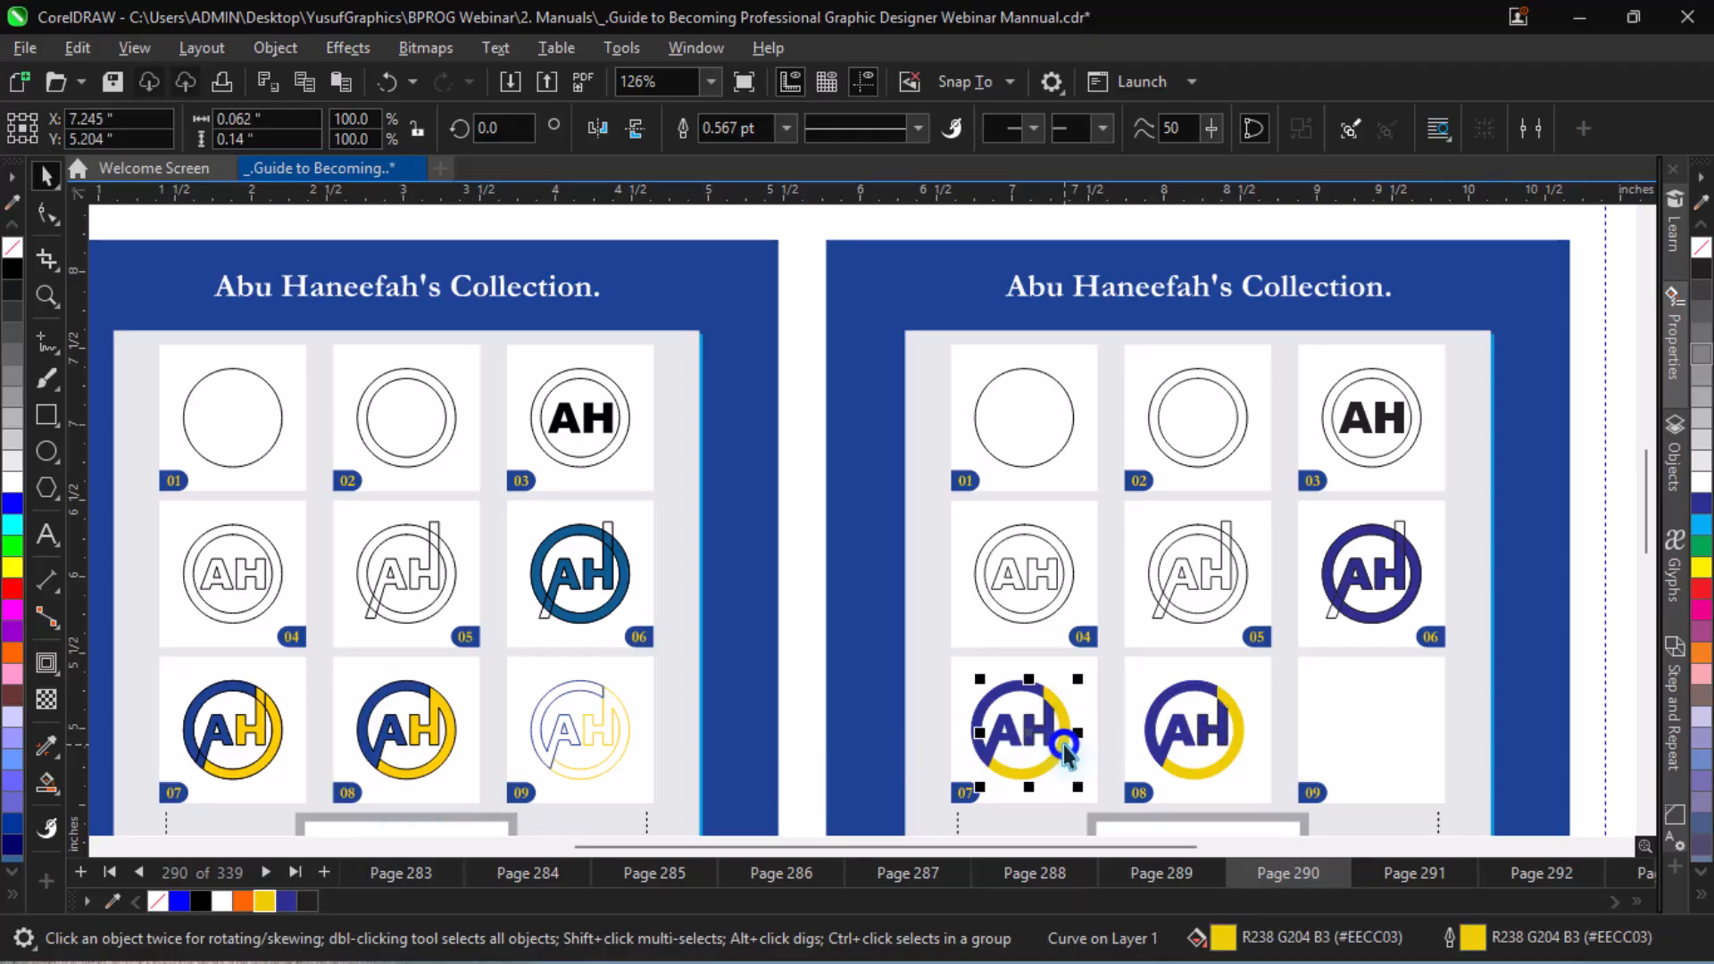
right_click(315, 897)
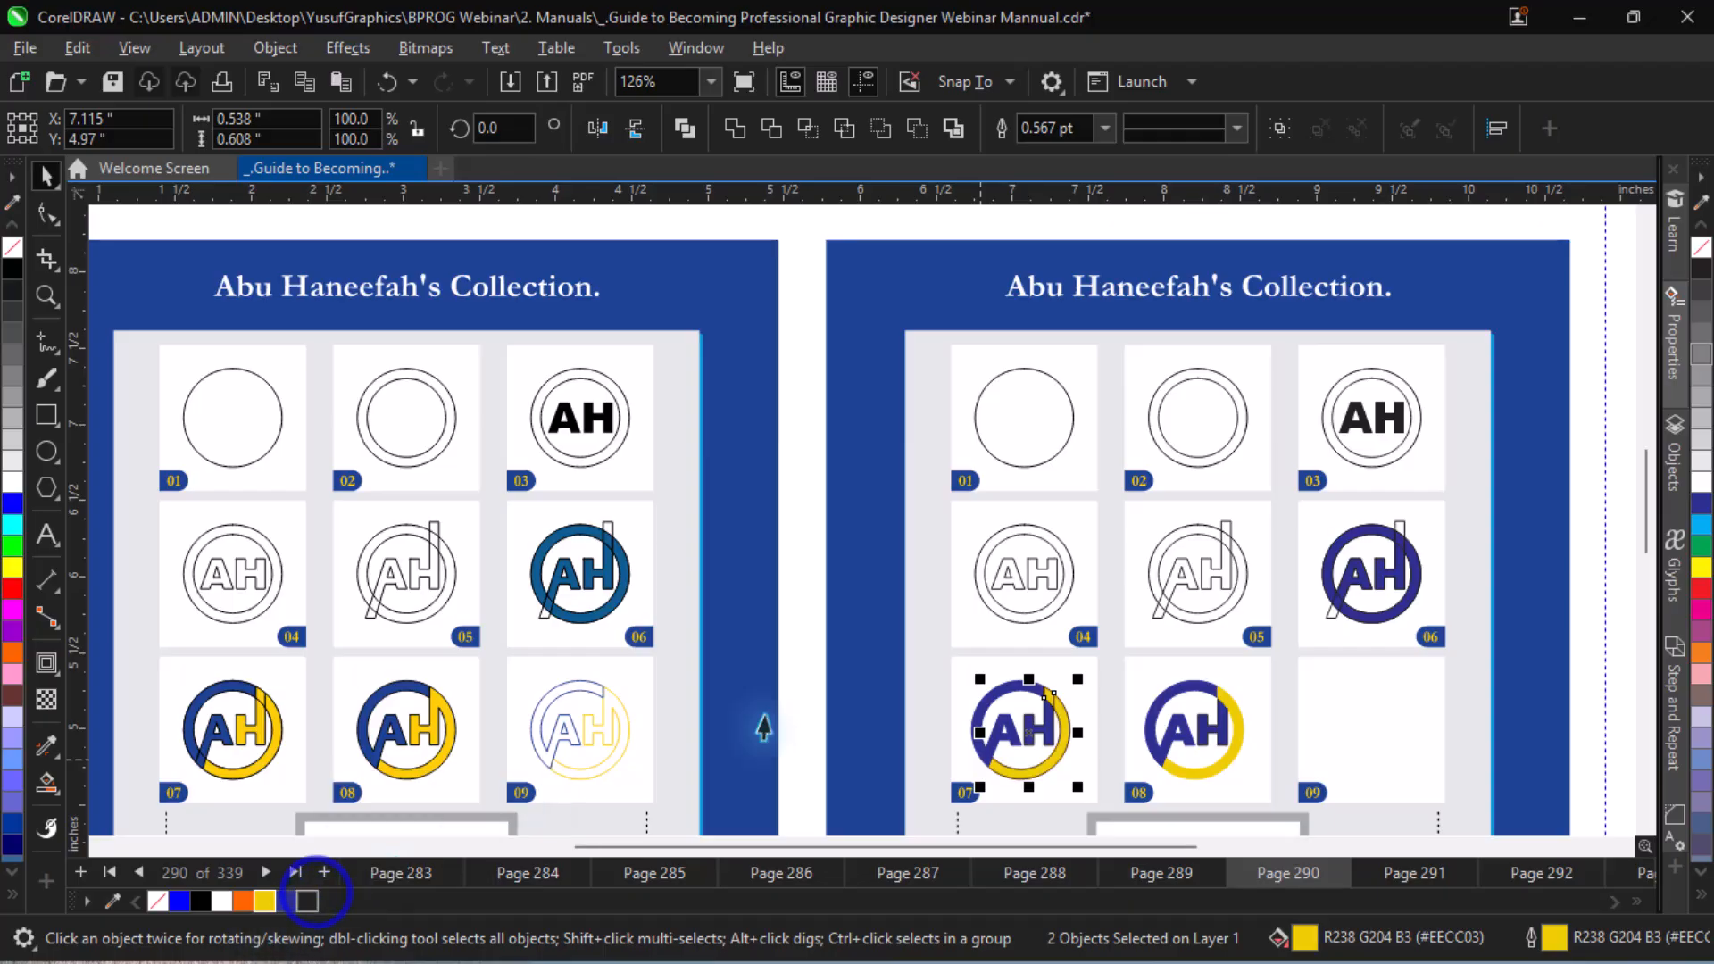
- Apply the same black outline to the blue ring section and the A in box 07
left_click(1011, 700)
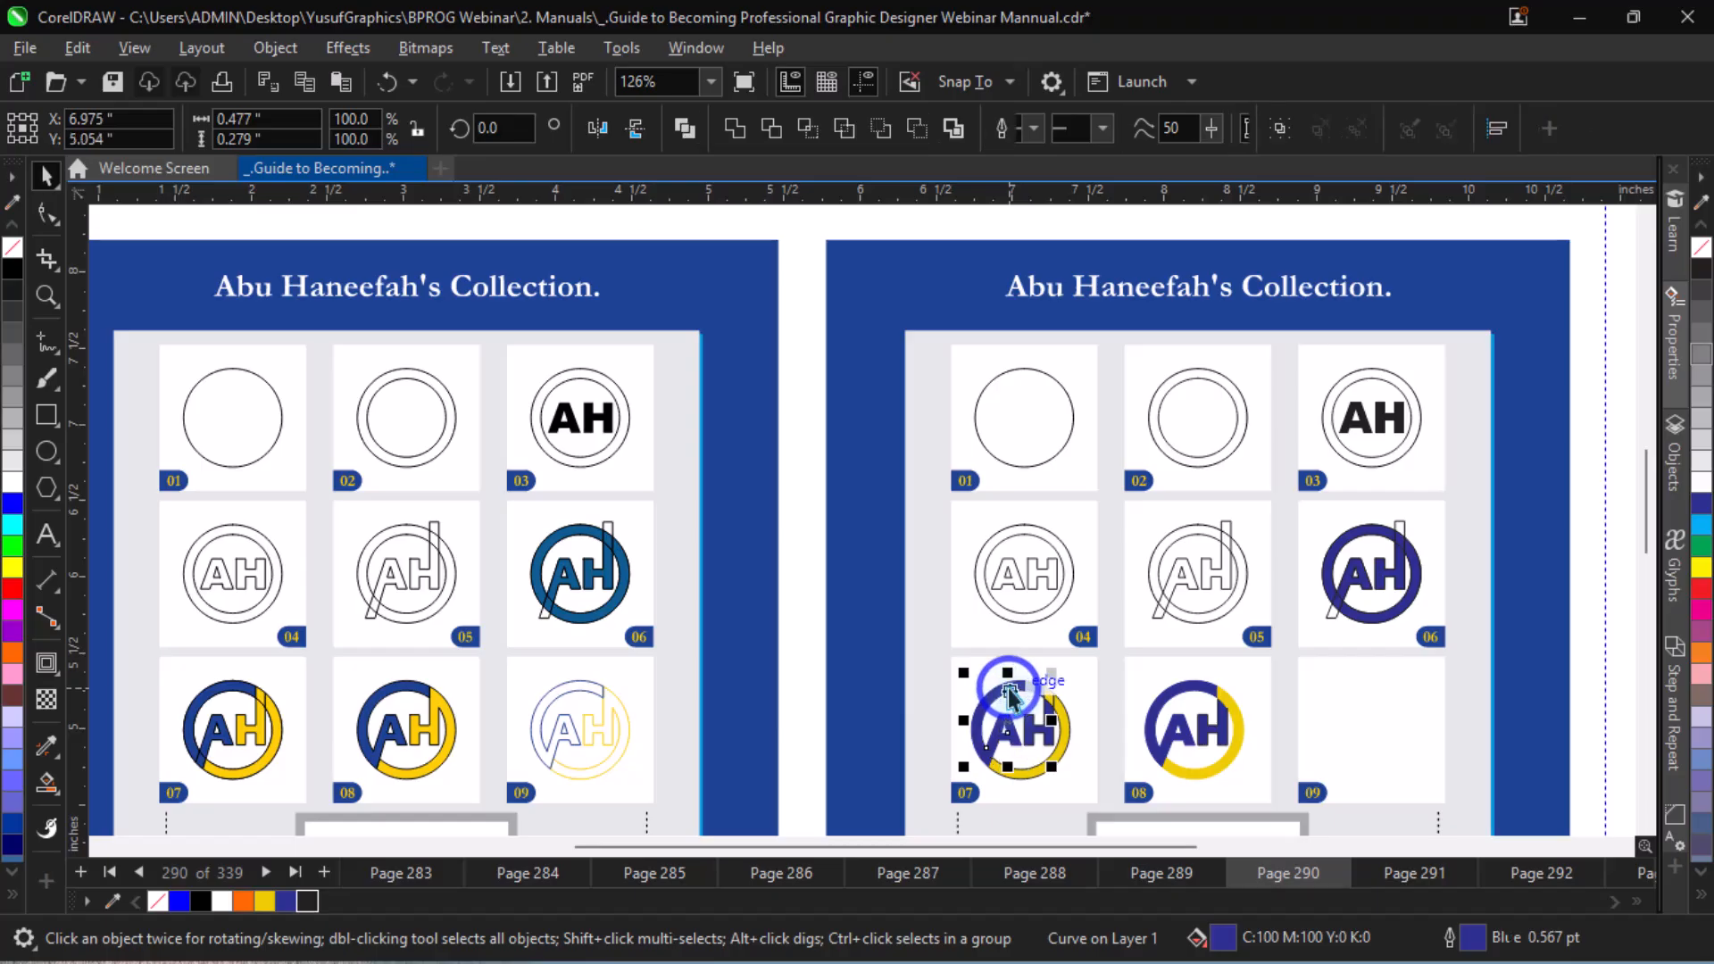
left_click(1009, 689, "shift")
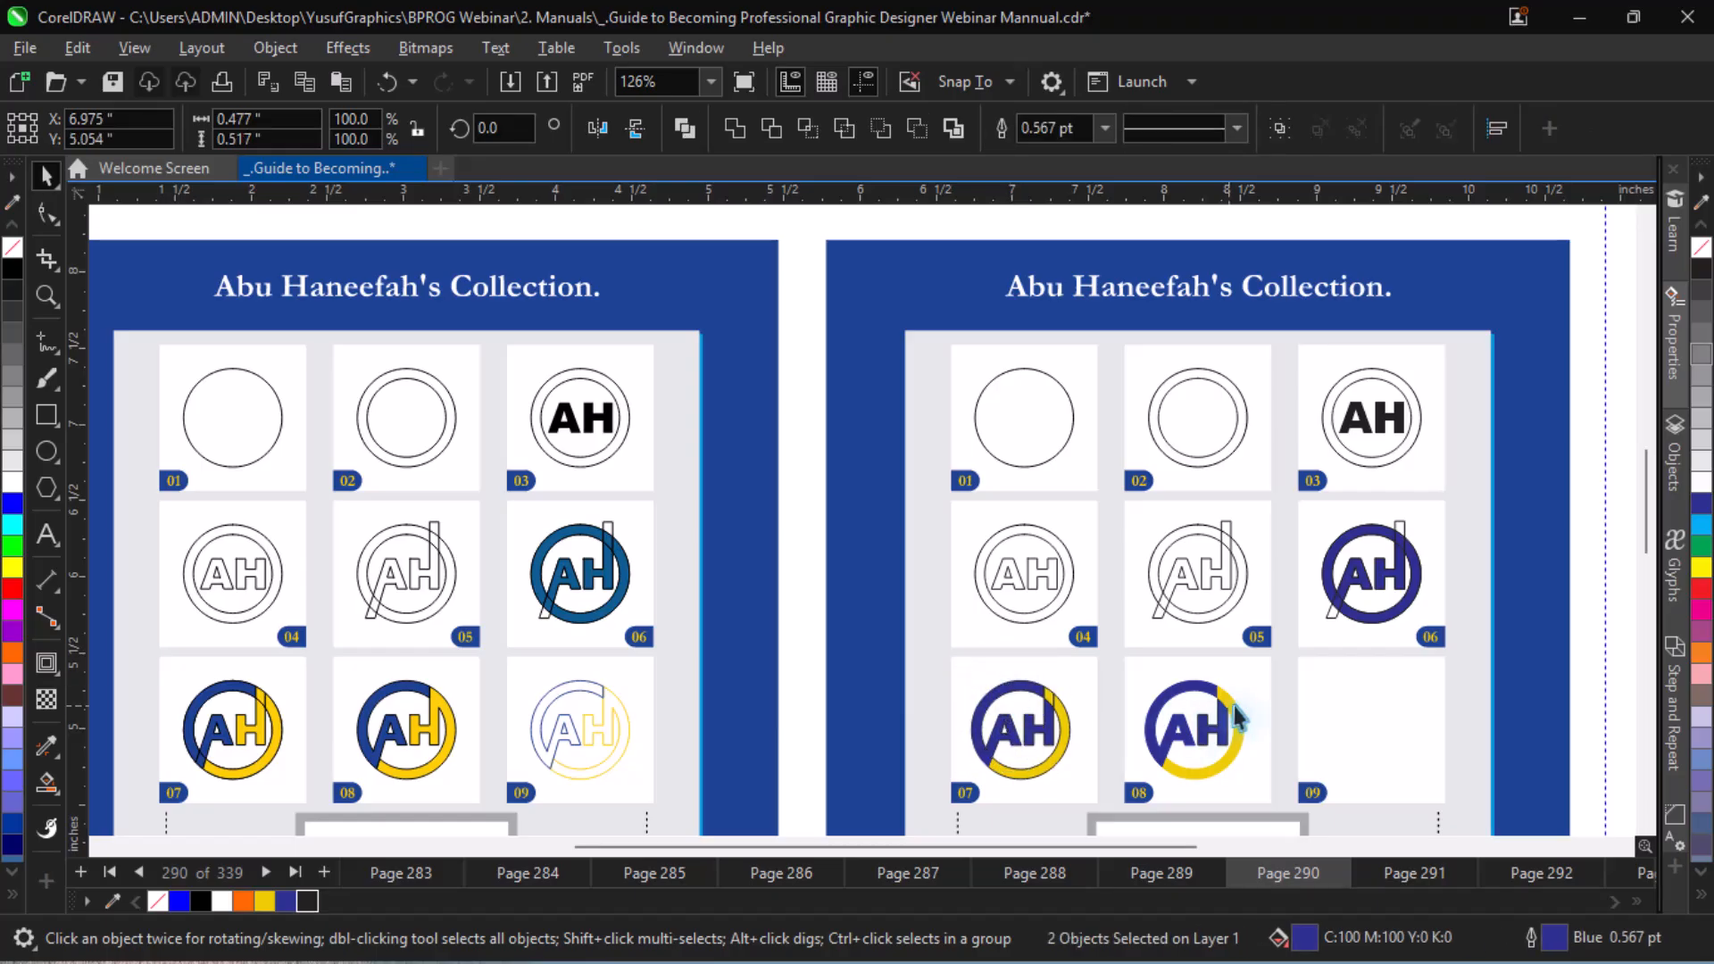
key("Escape")
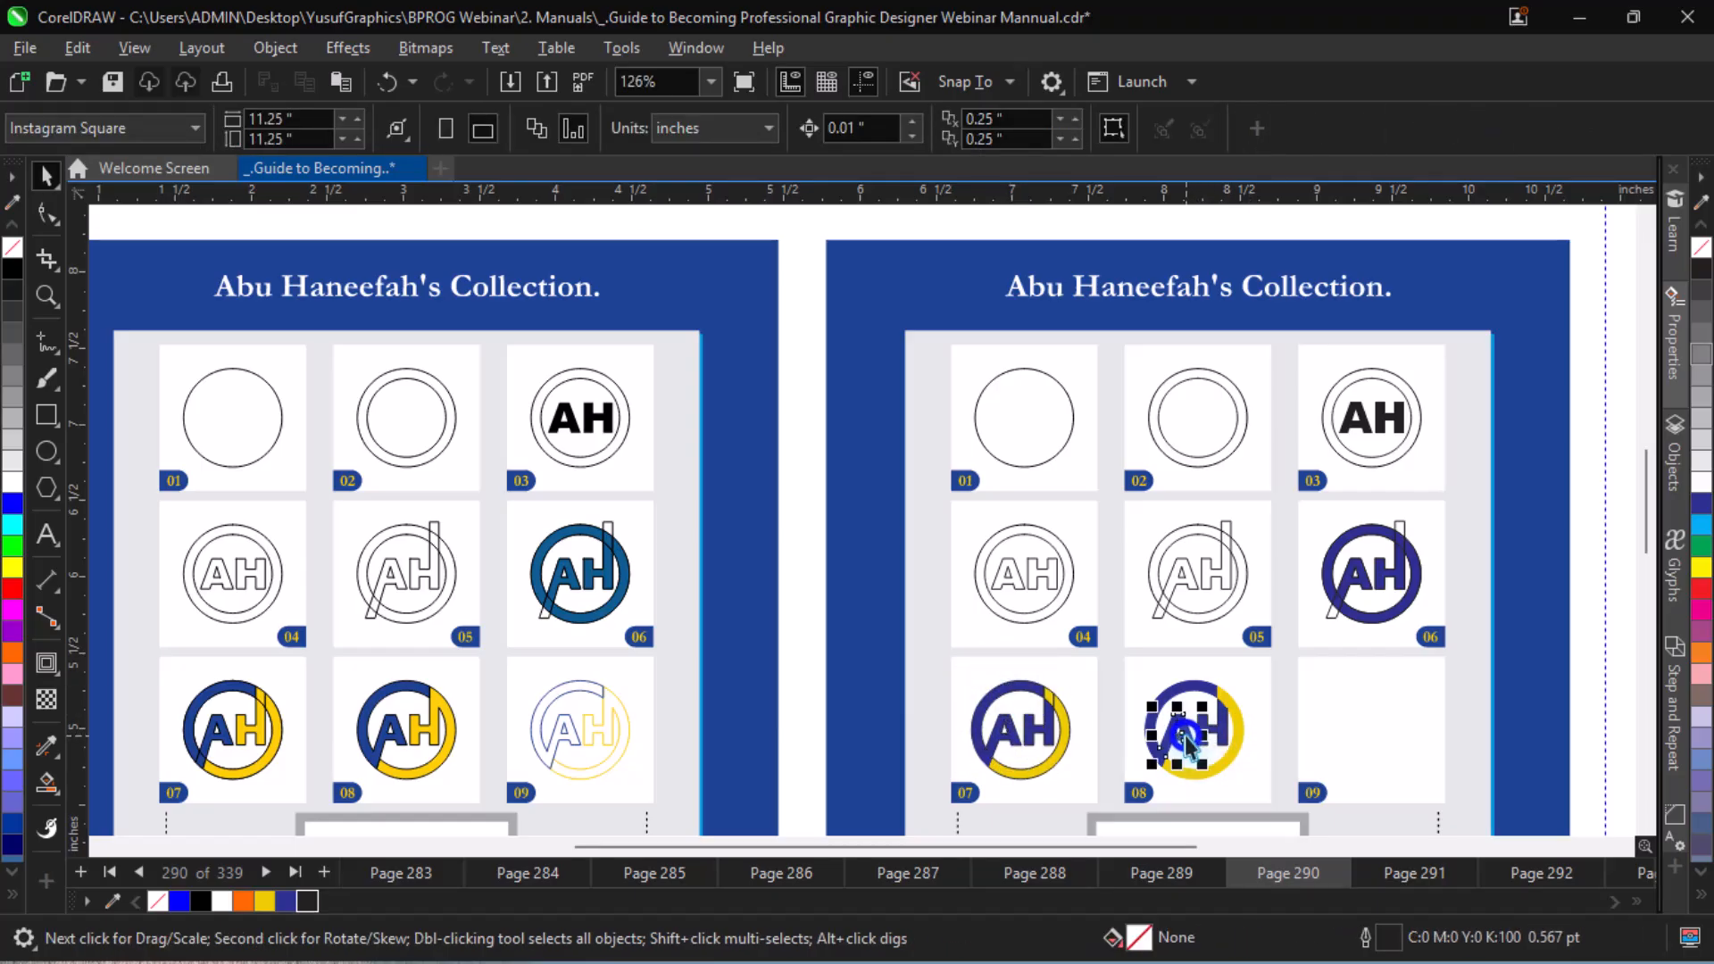
- Set a black outline on the A, the H and both large ring sections in box 08
left_click(1186, 735)
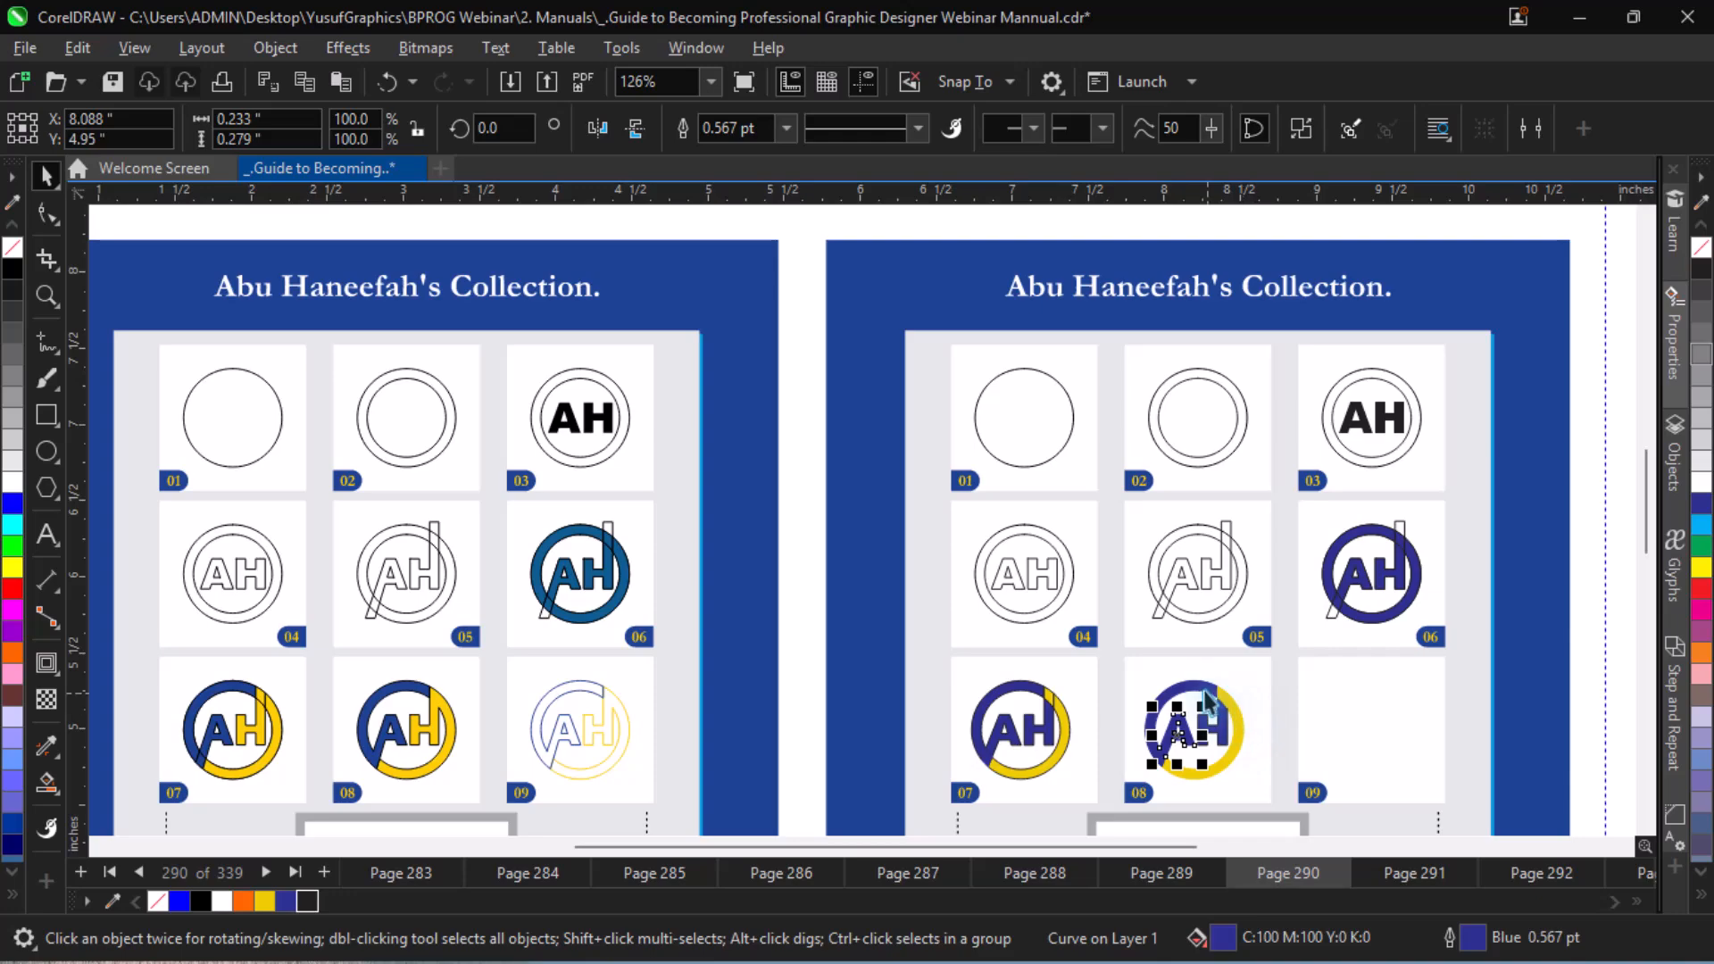
left_click(1233, 704, "shift")
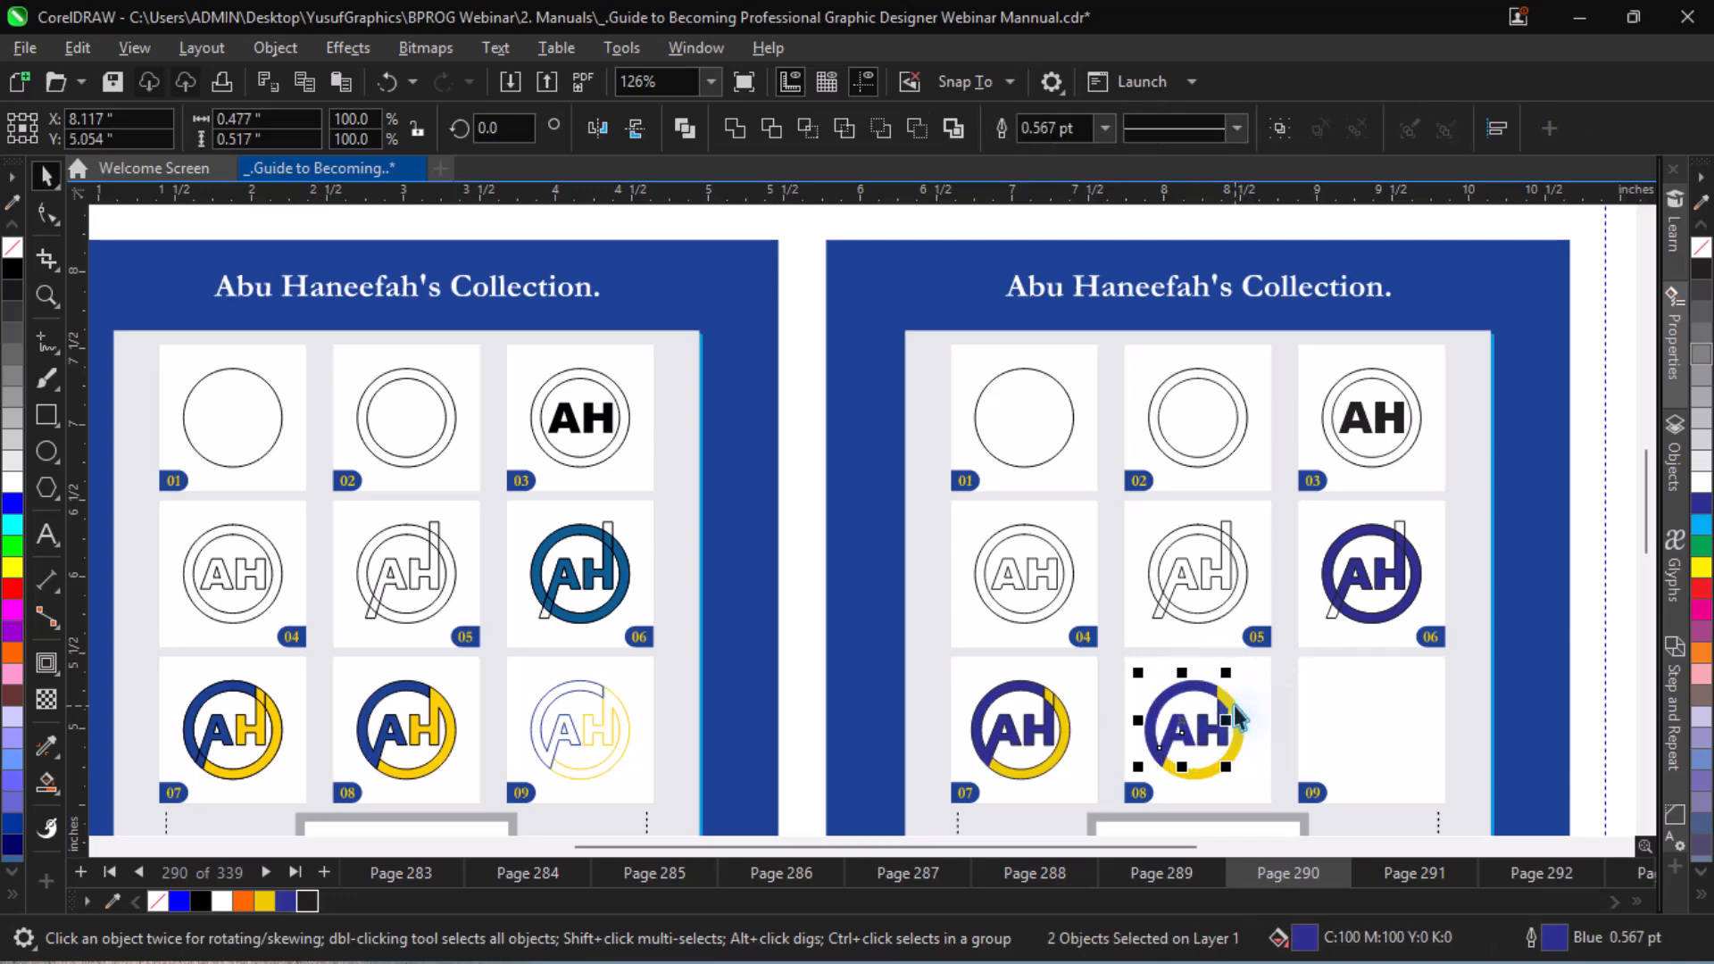
left_click(1235, 707, "shift")
left_click(1221, 737, "shift")
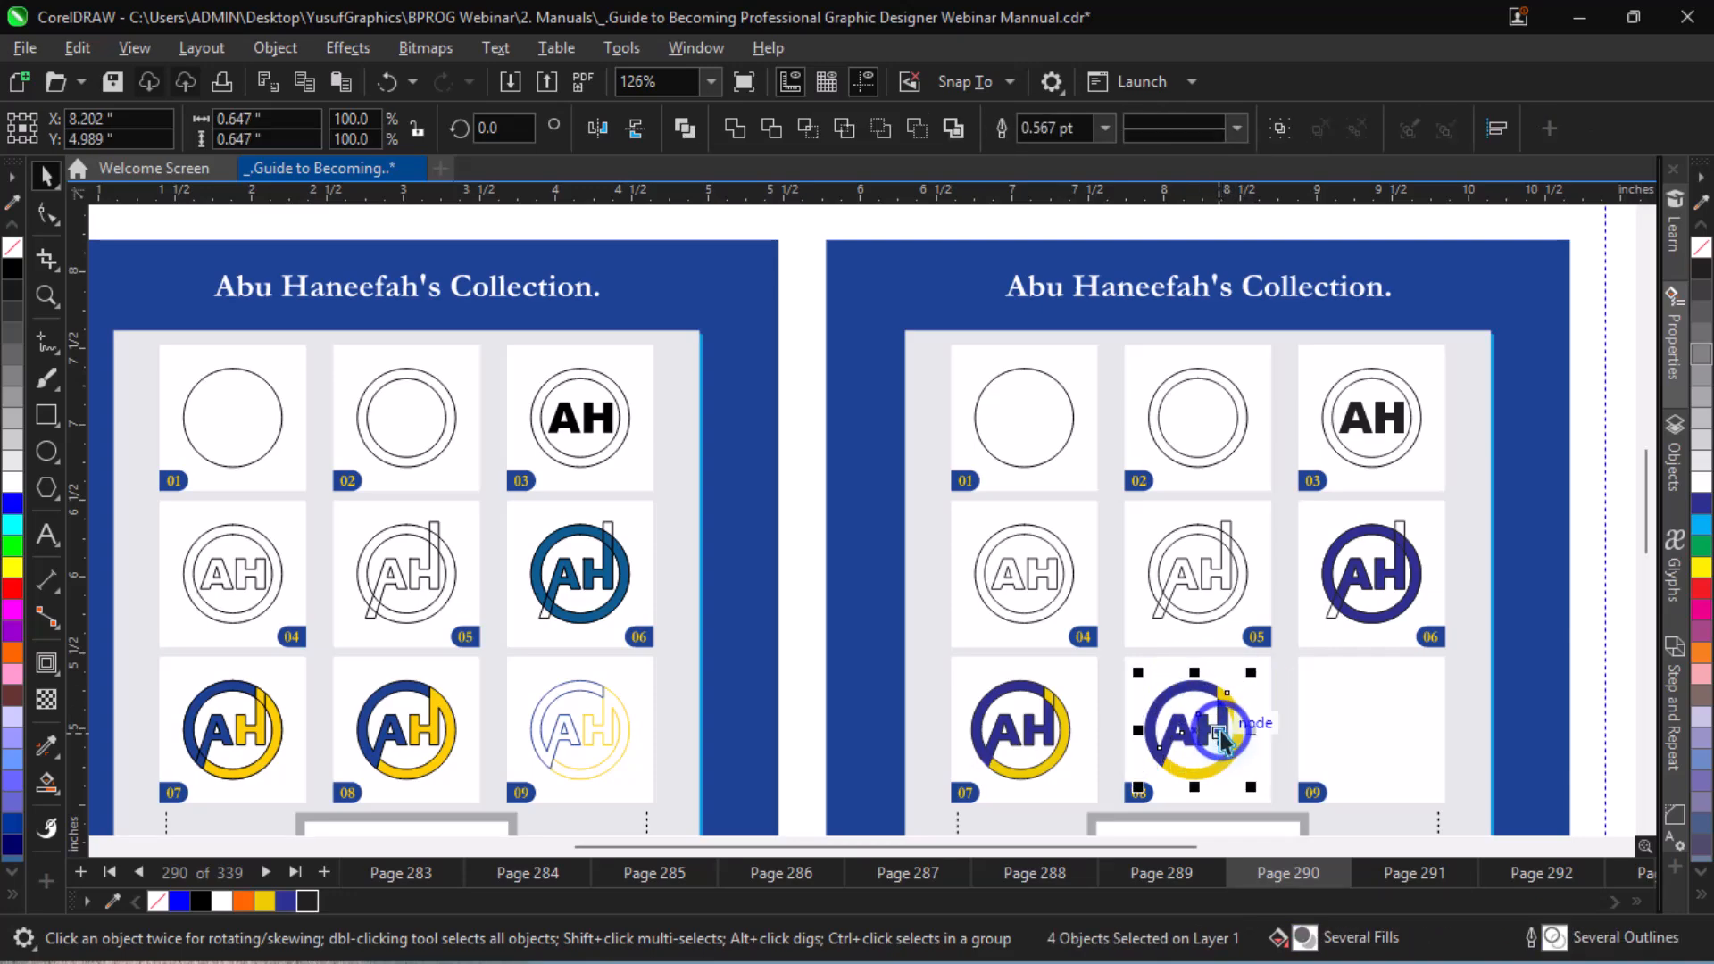
- Weld the H, the yellow crossing piece and the yellow ring section in box 08 into one yellow shape
key("z")
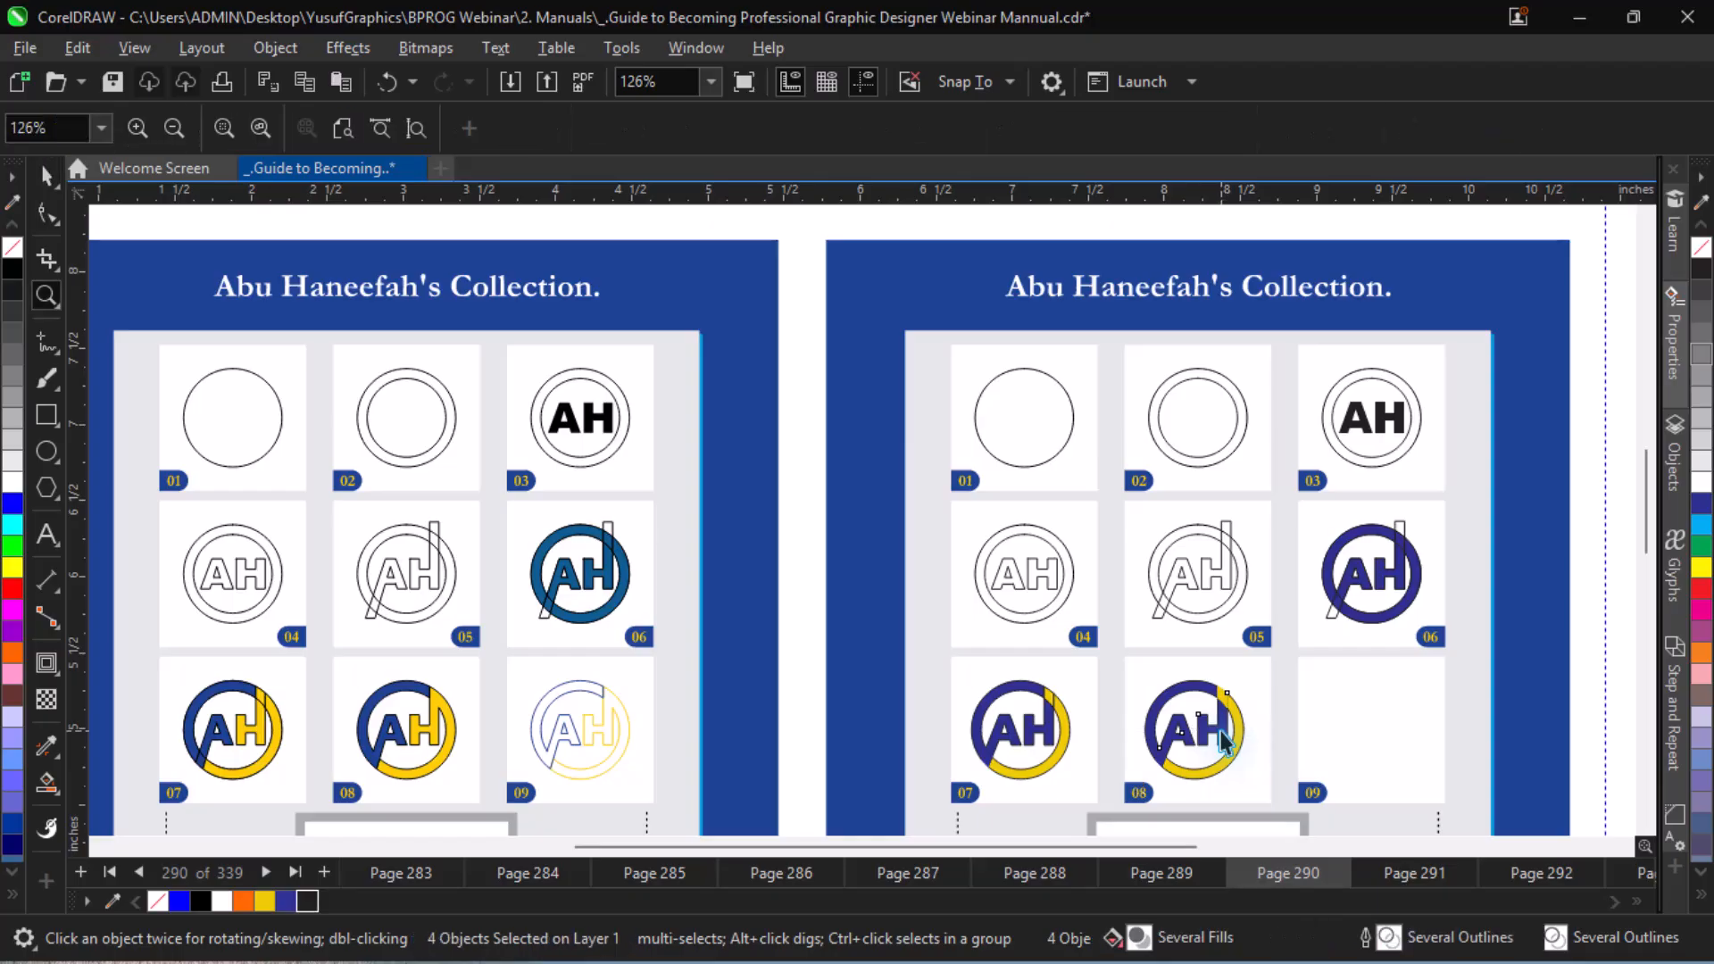
left_click_drag(1112, 639, 1291, 808)
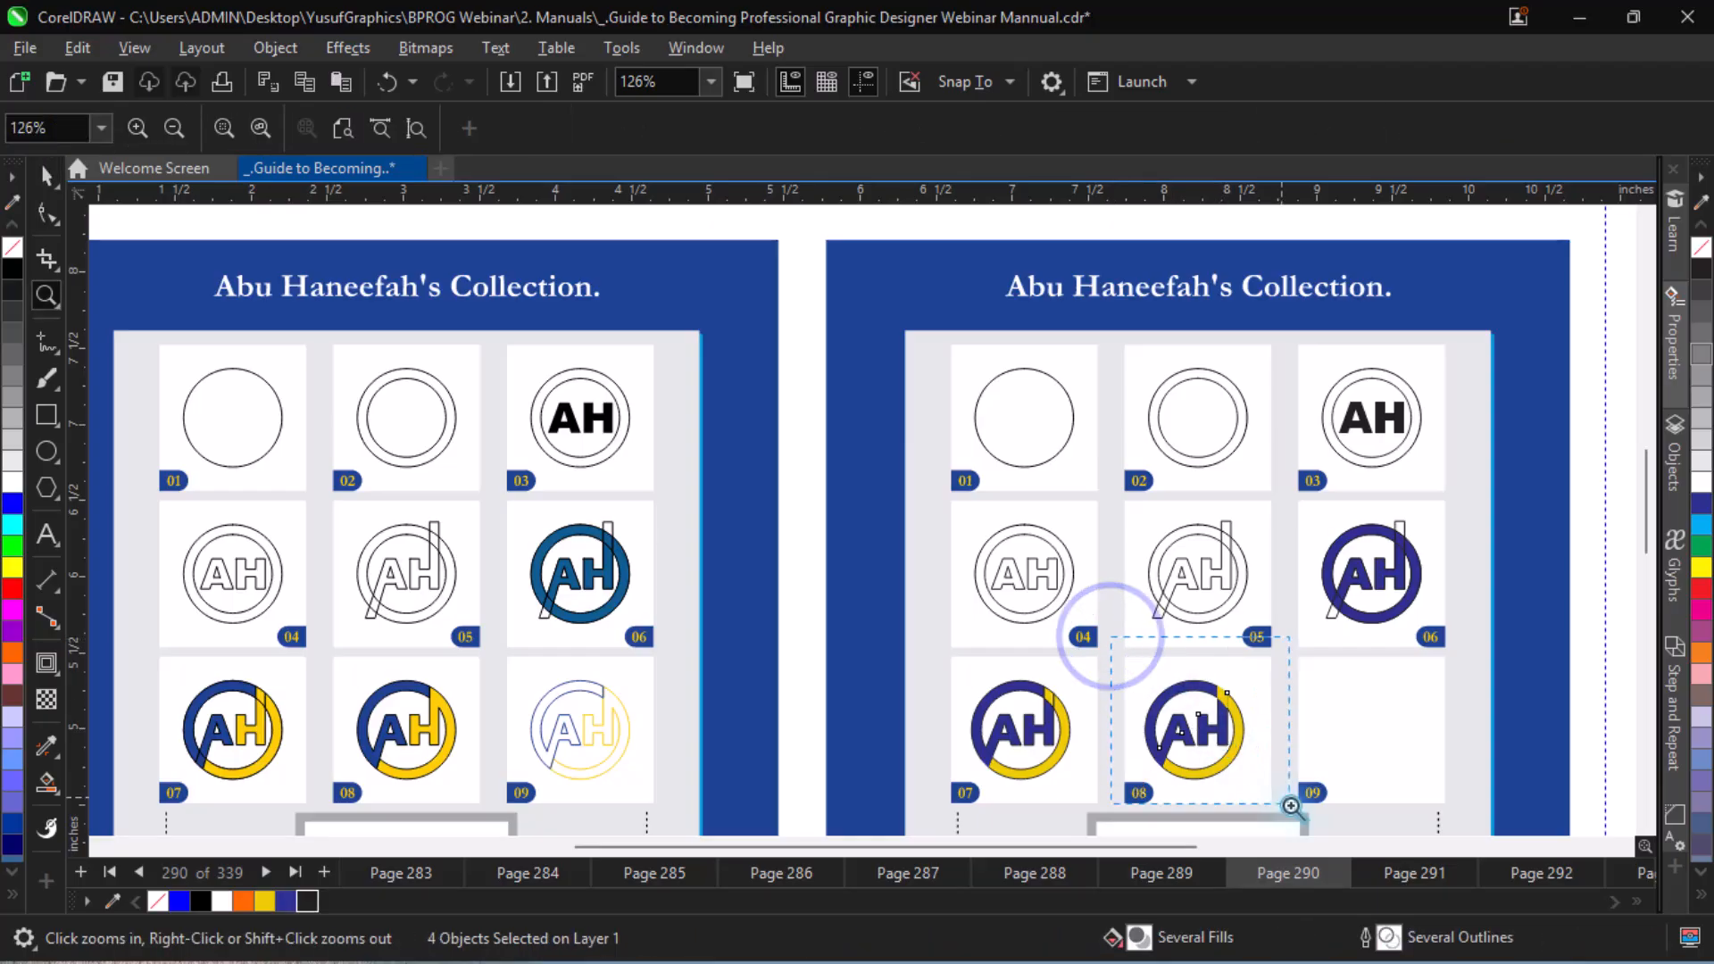
key("space")
left_click(1142, 664)
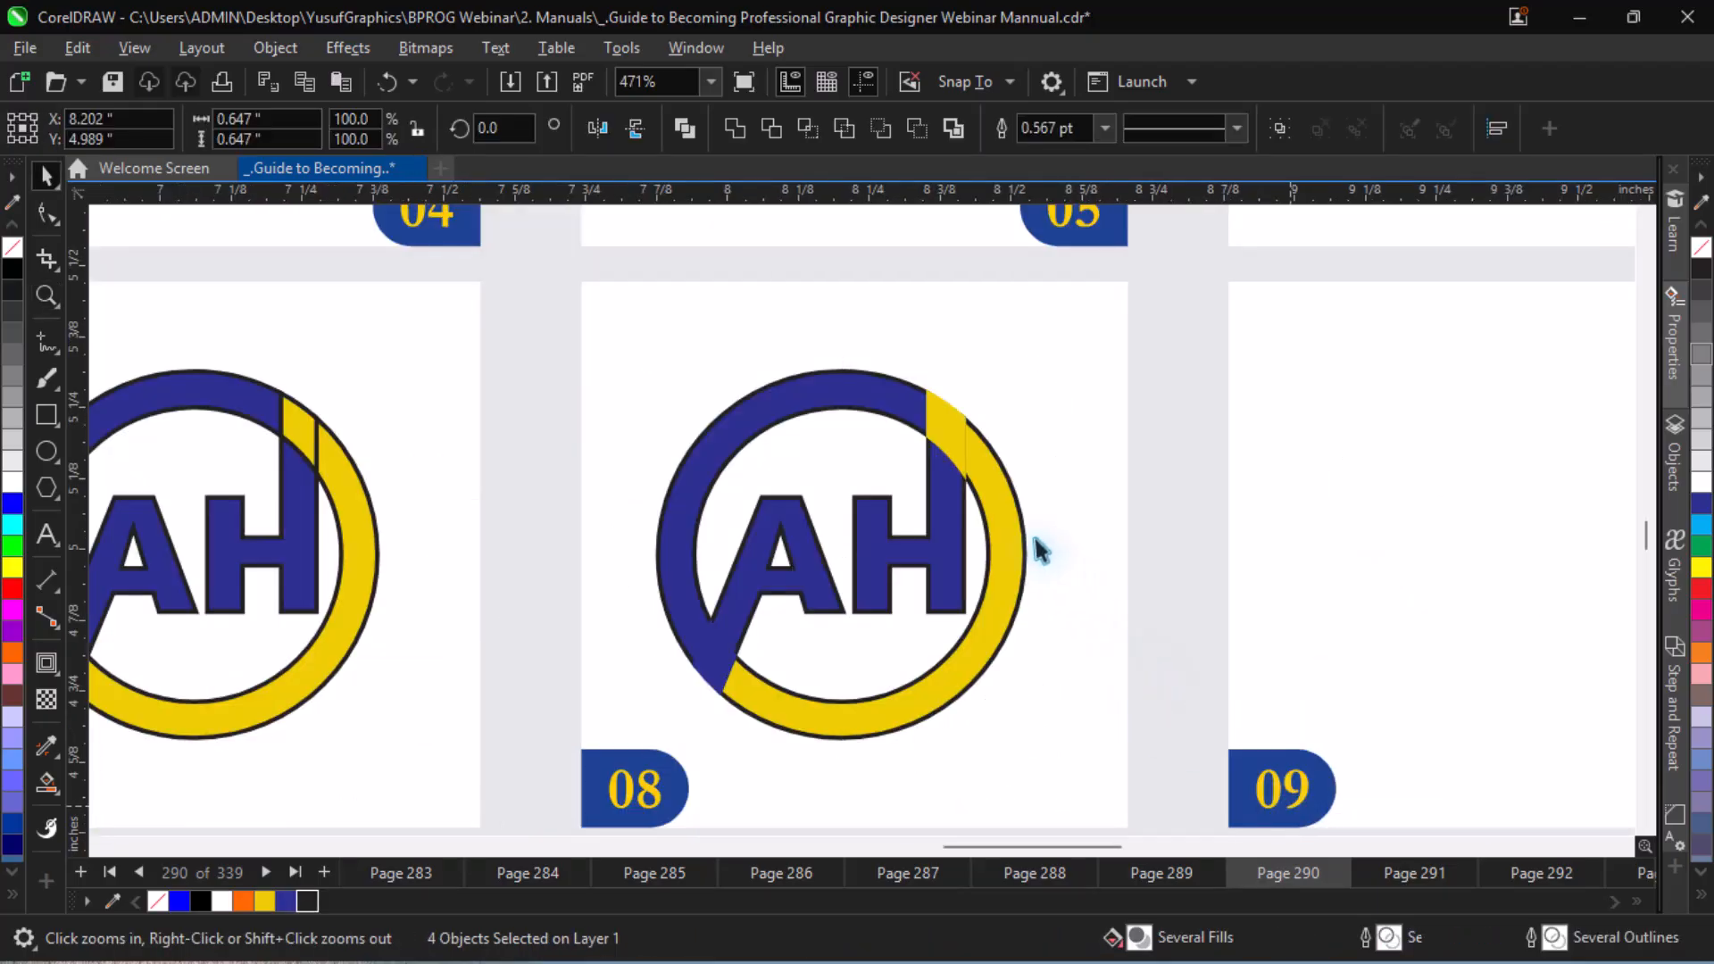
left_click(955, 458)
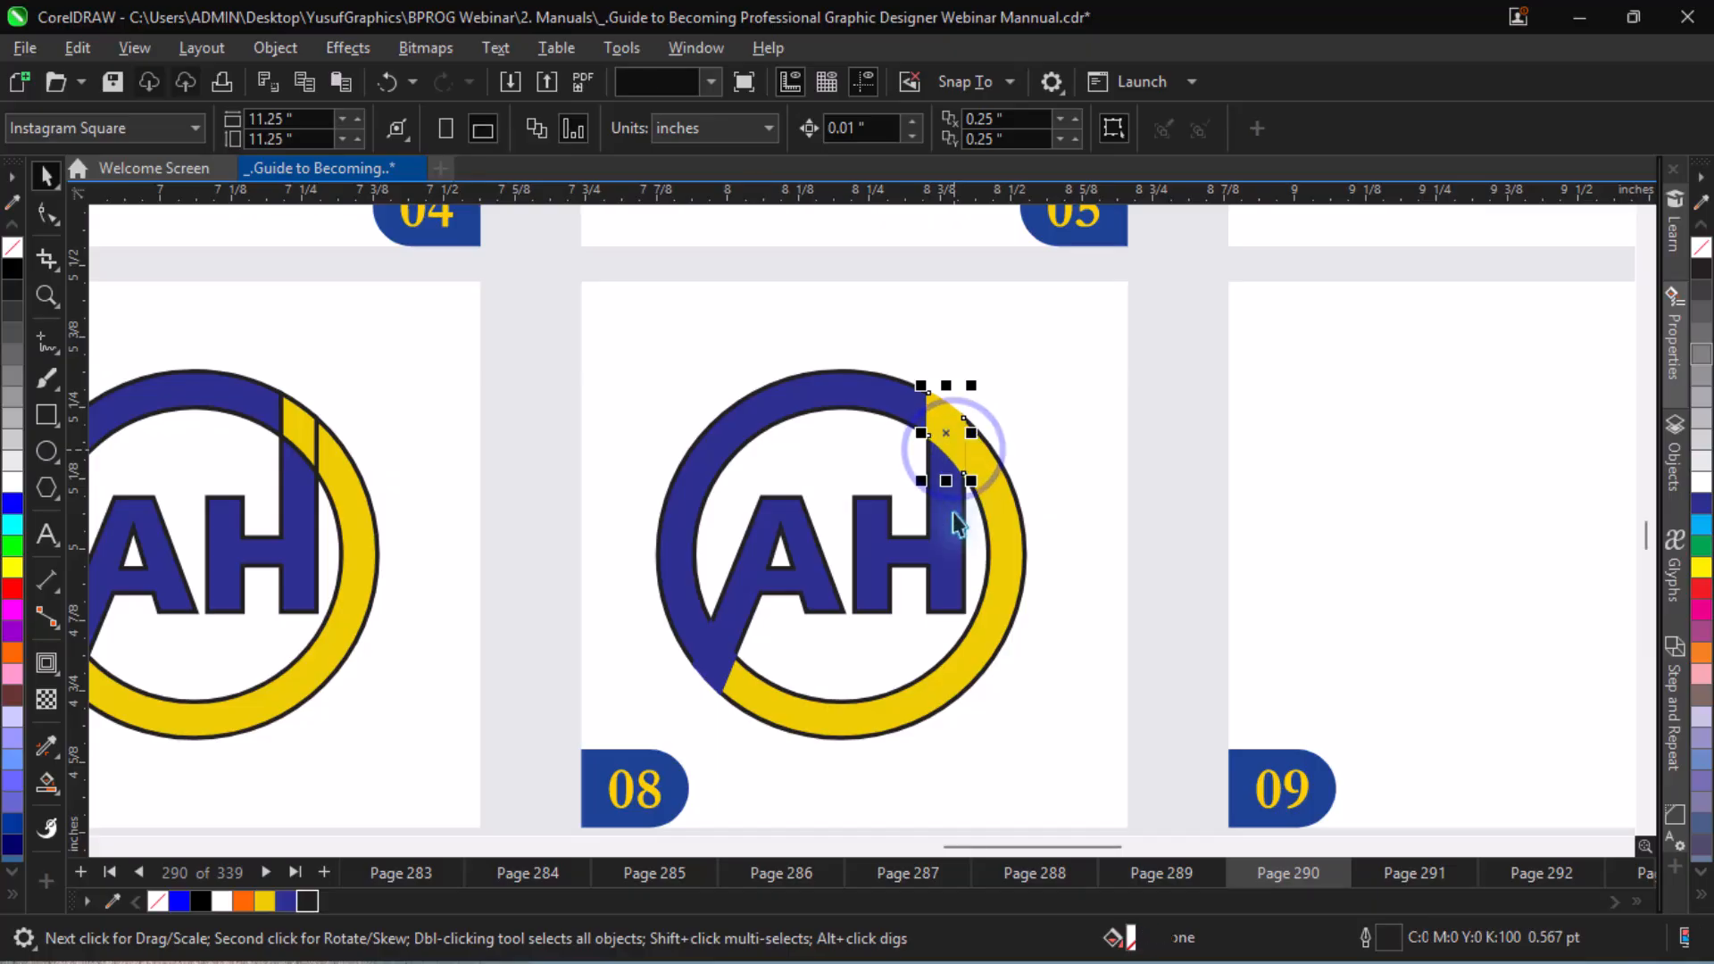
left_click(952, 516, "shift")
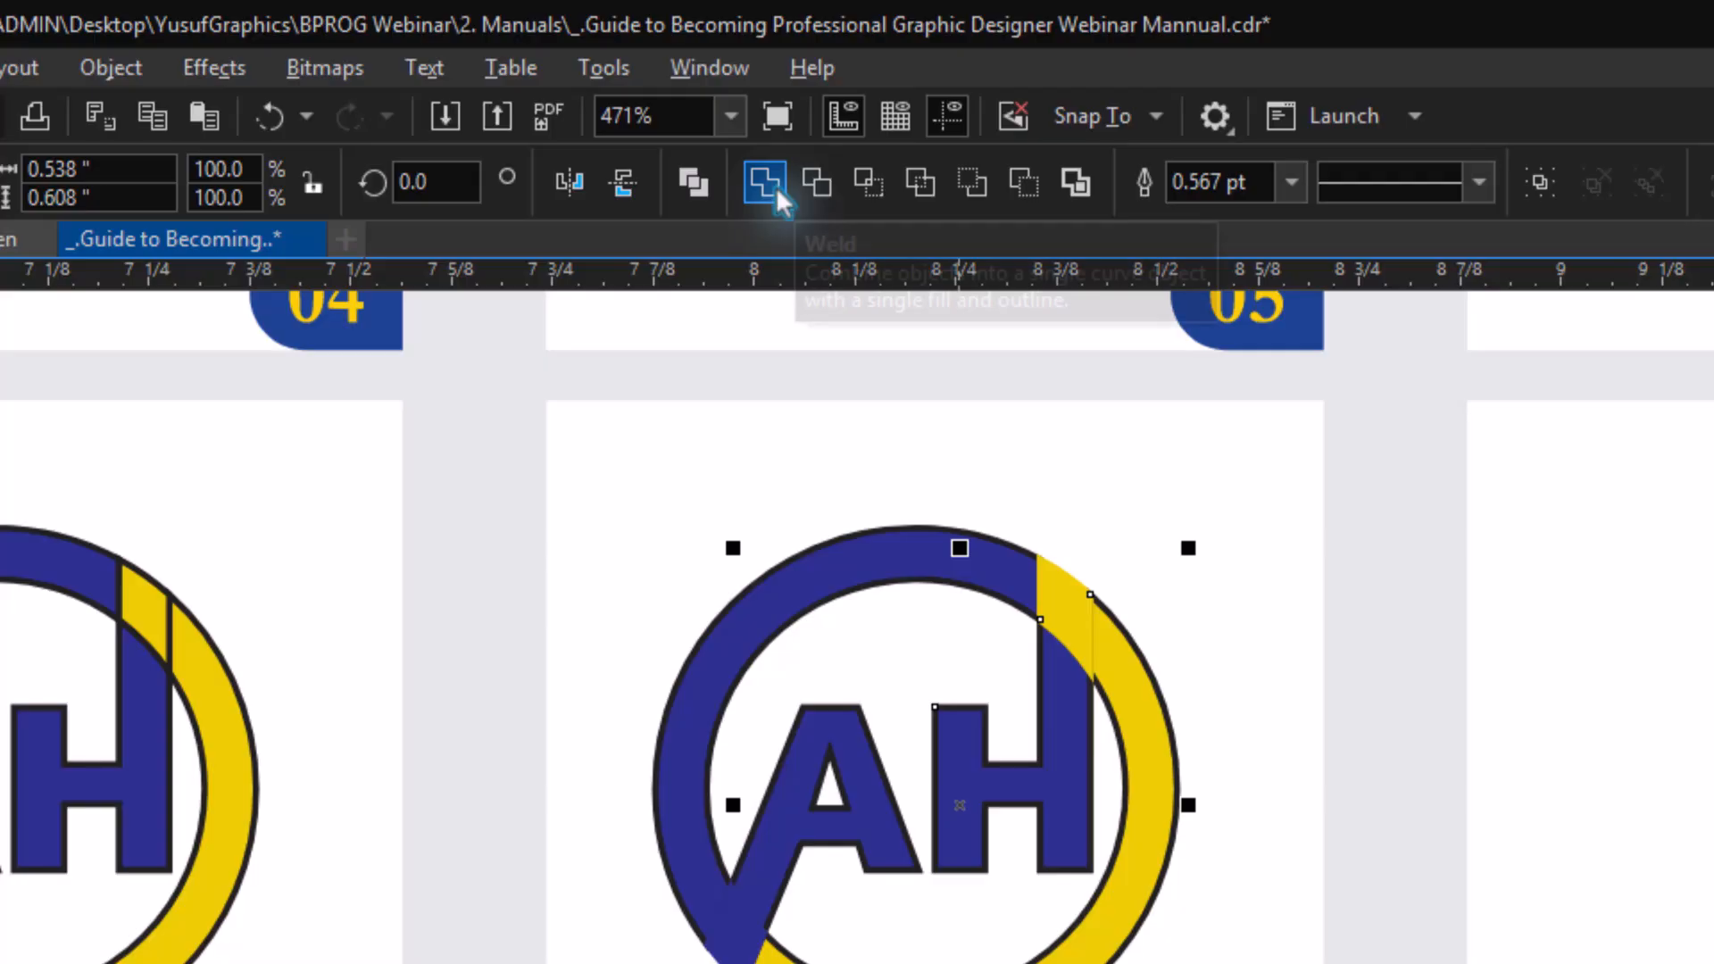
left_click(773, 190)
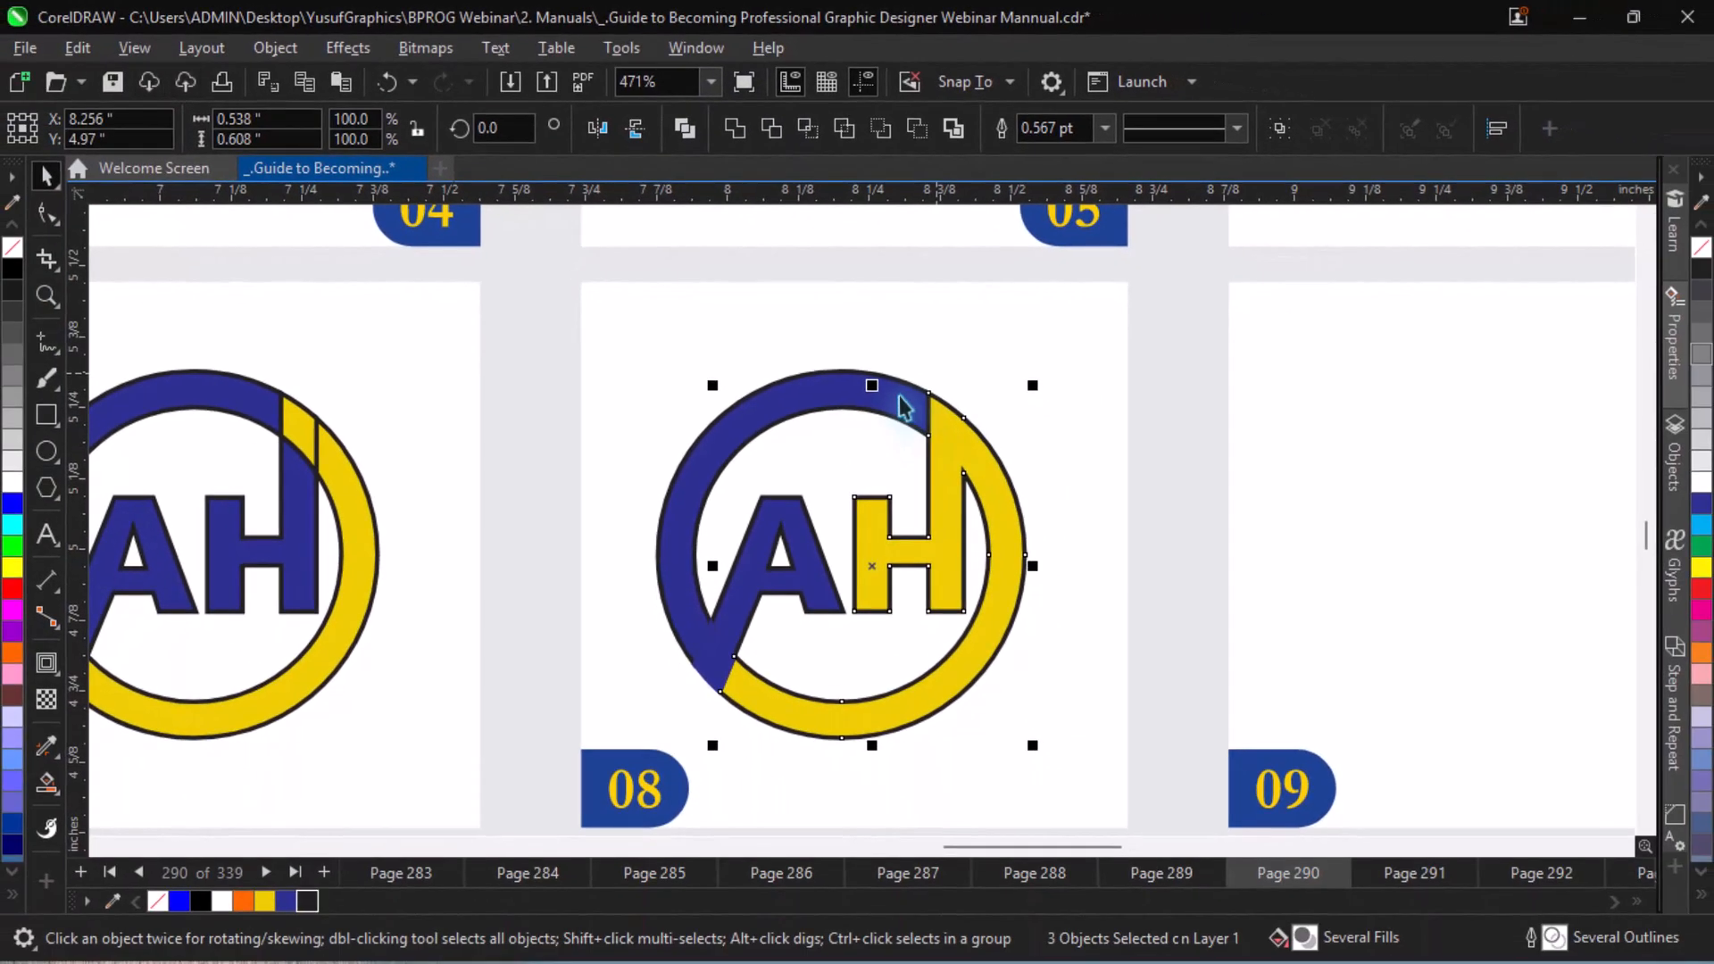
left_click(999, 559, "shift")
- Weld the A, its crossing piece and the blue ring section in box 08, and give the shape a black outline
left_click(901, 406)
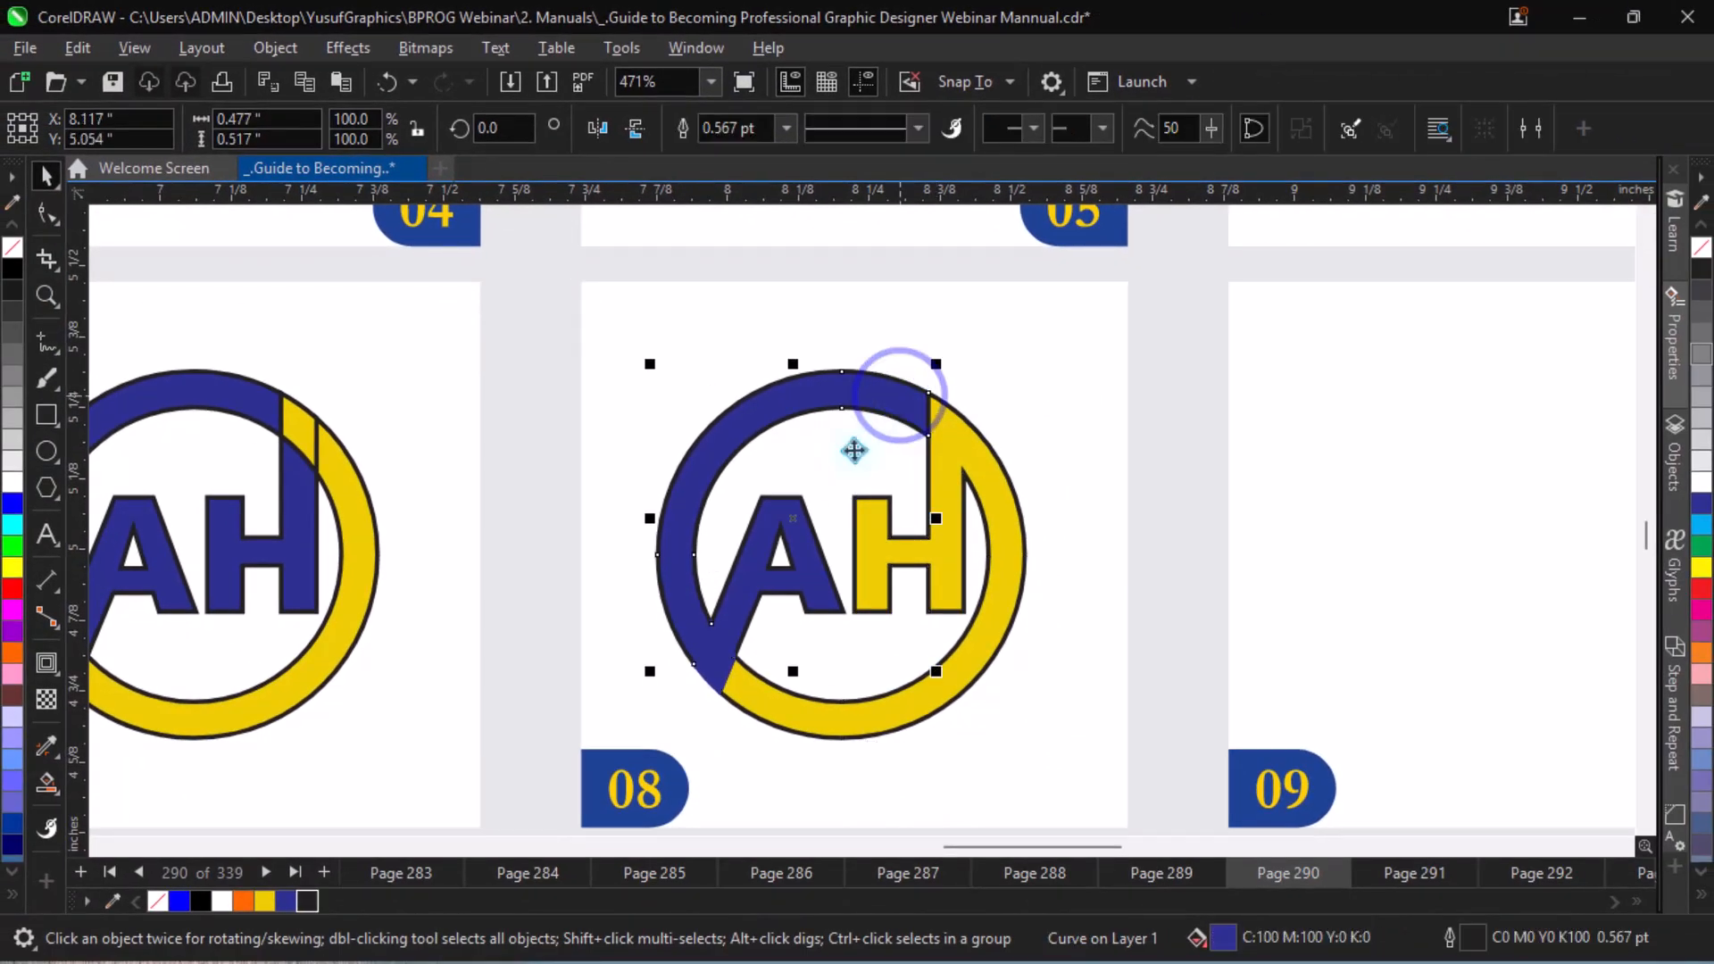
left_click(813, 547, "shift")
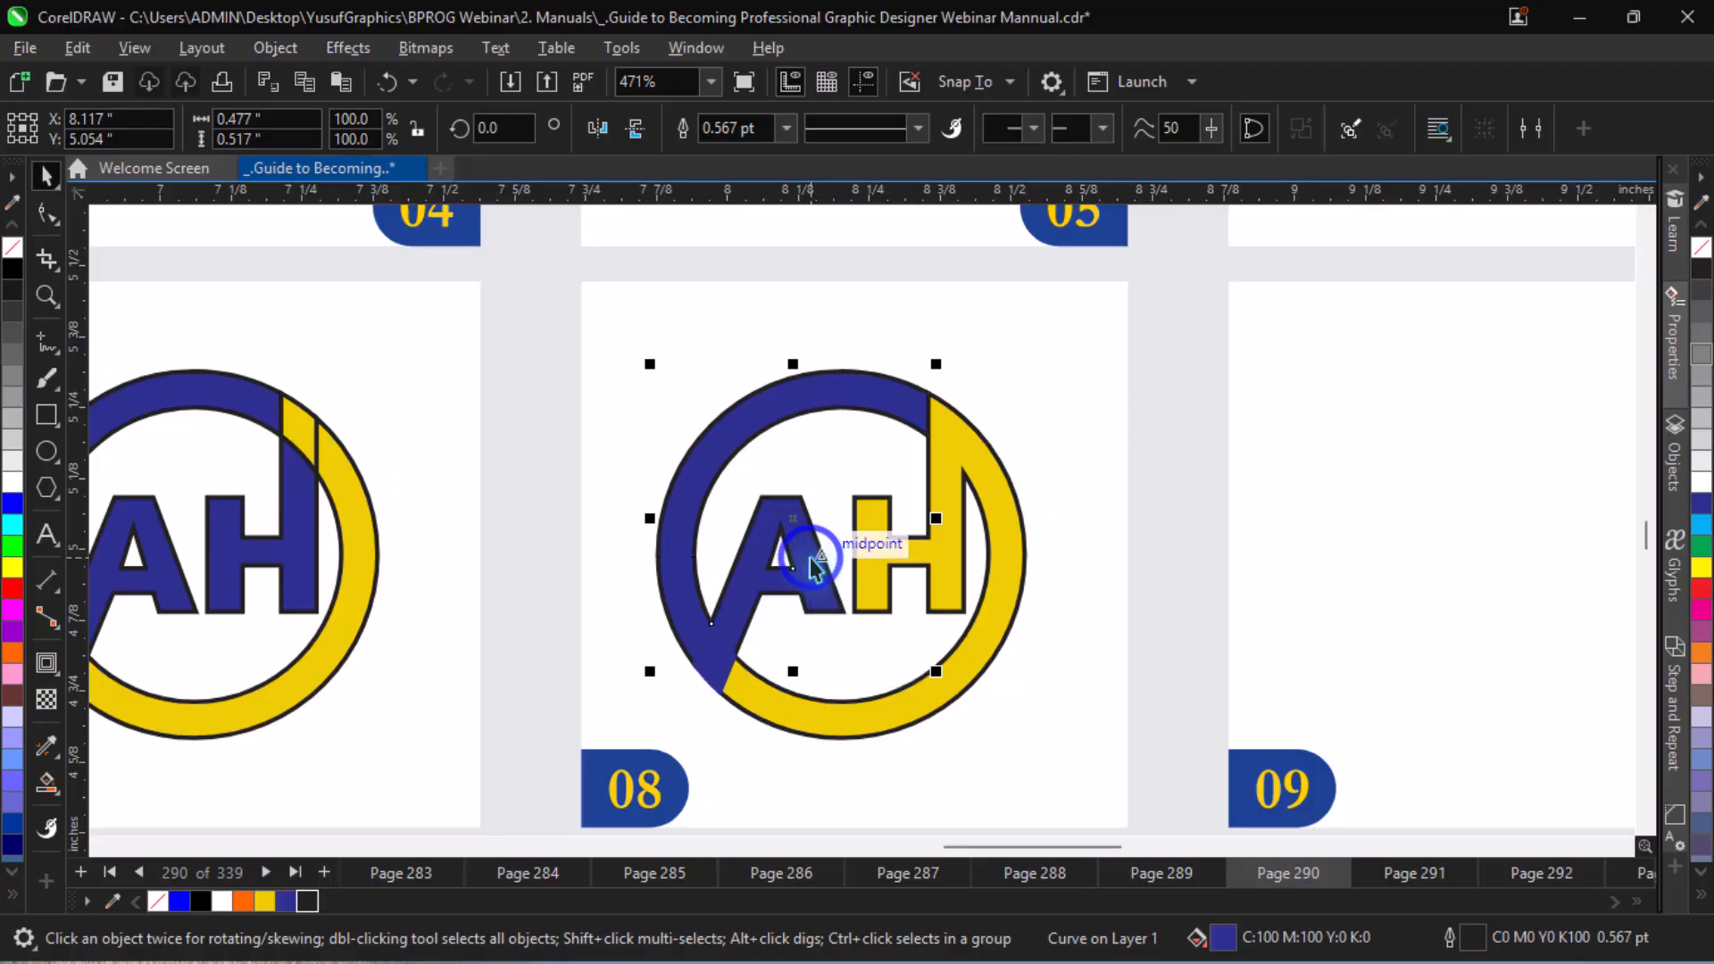
left_click(723, 671, "shift")
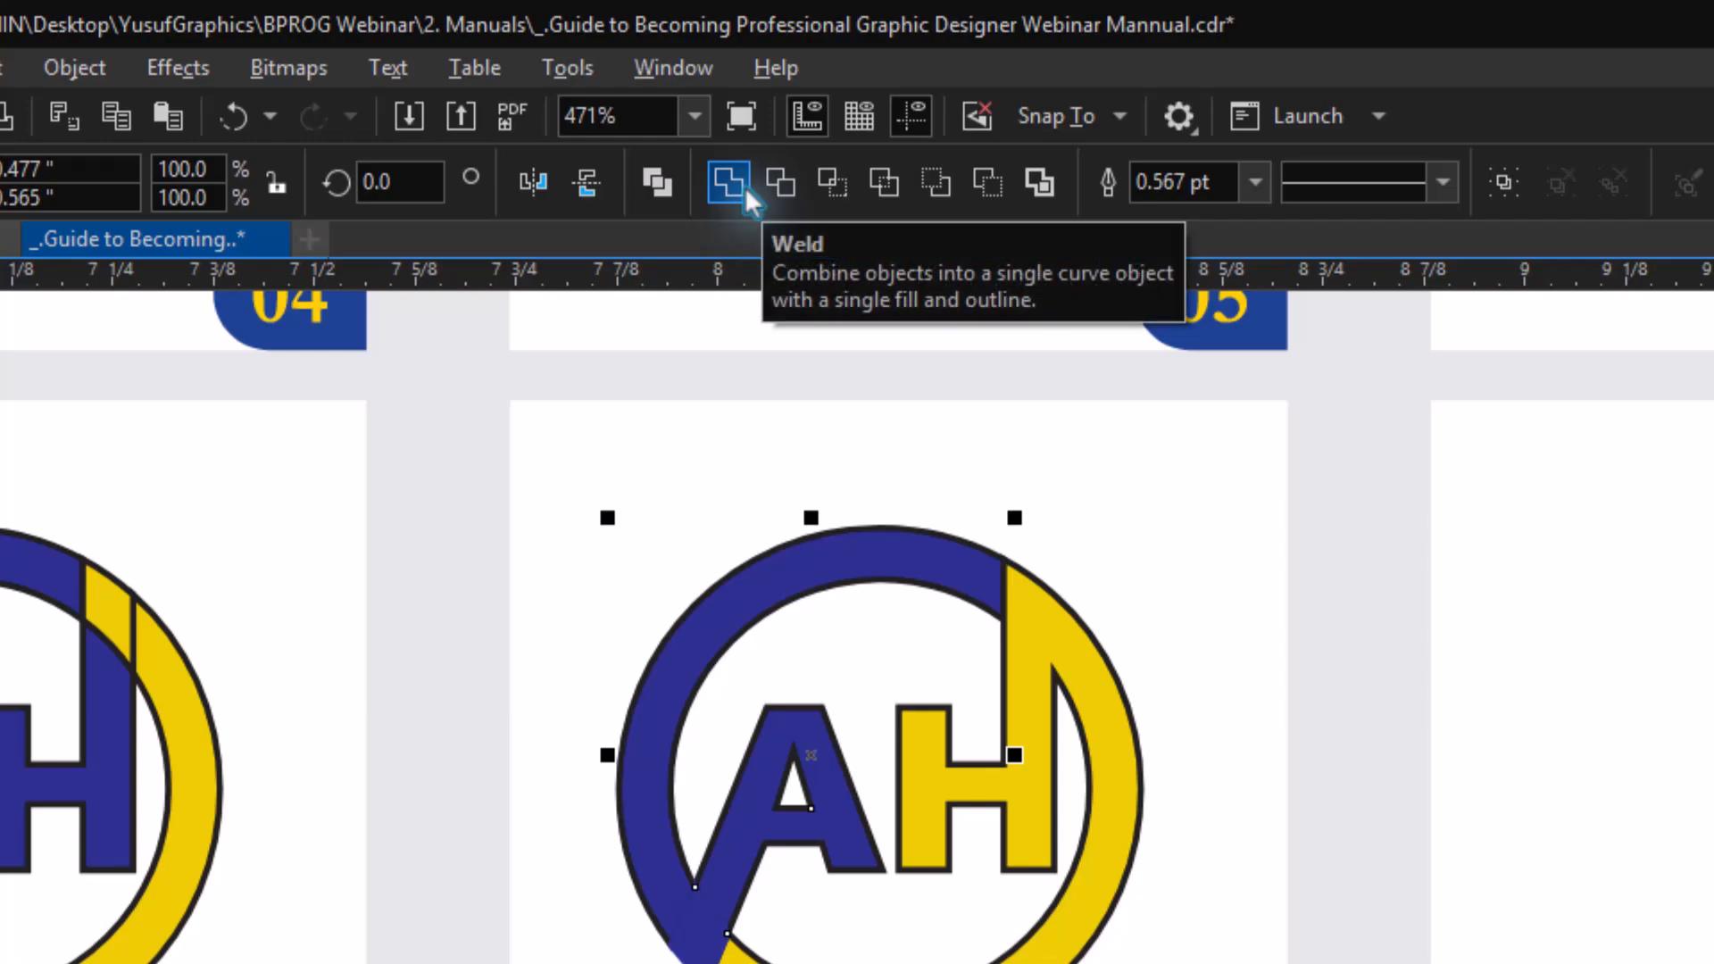
left_click(745, 193)
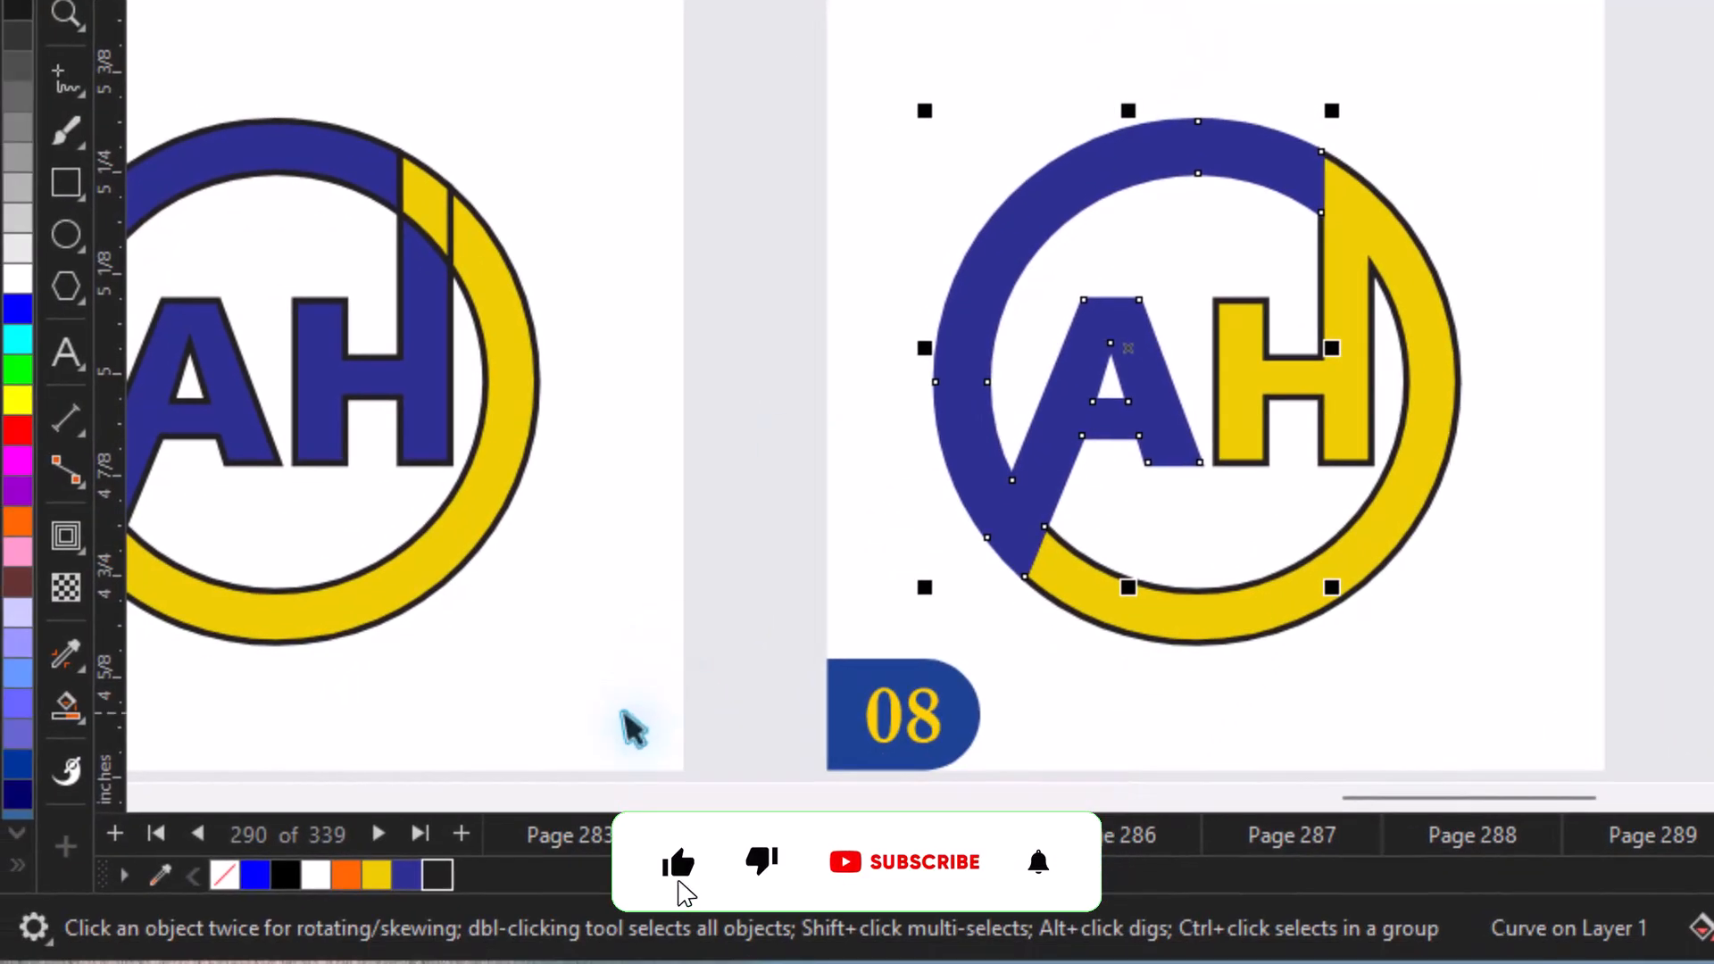
right_click(437, 875)
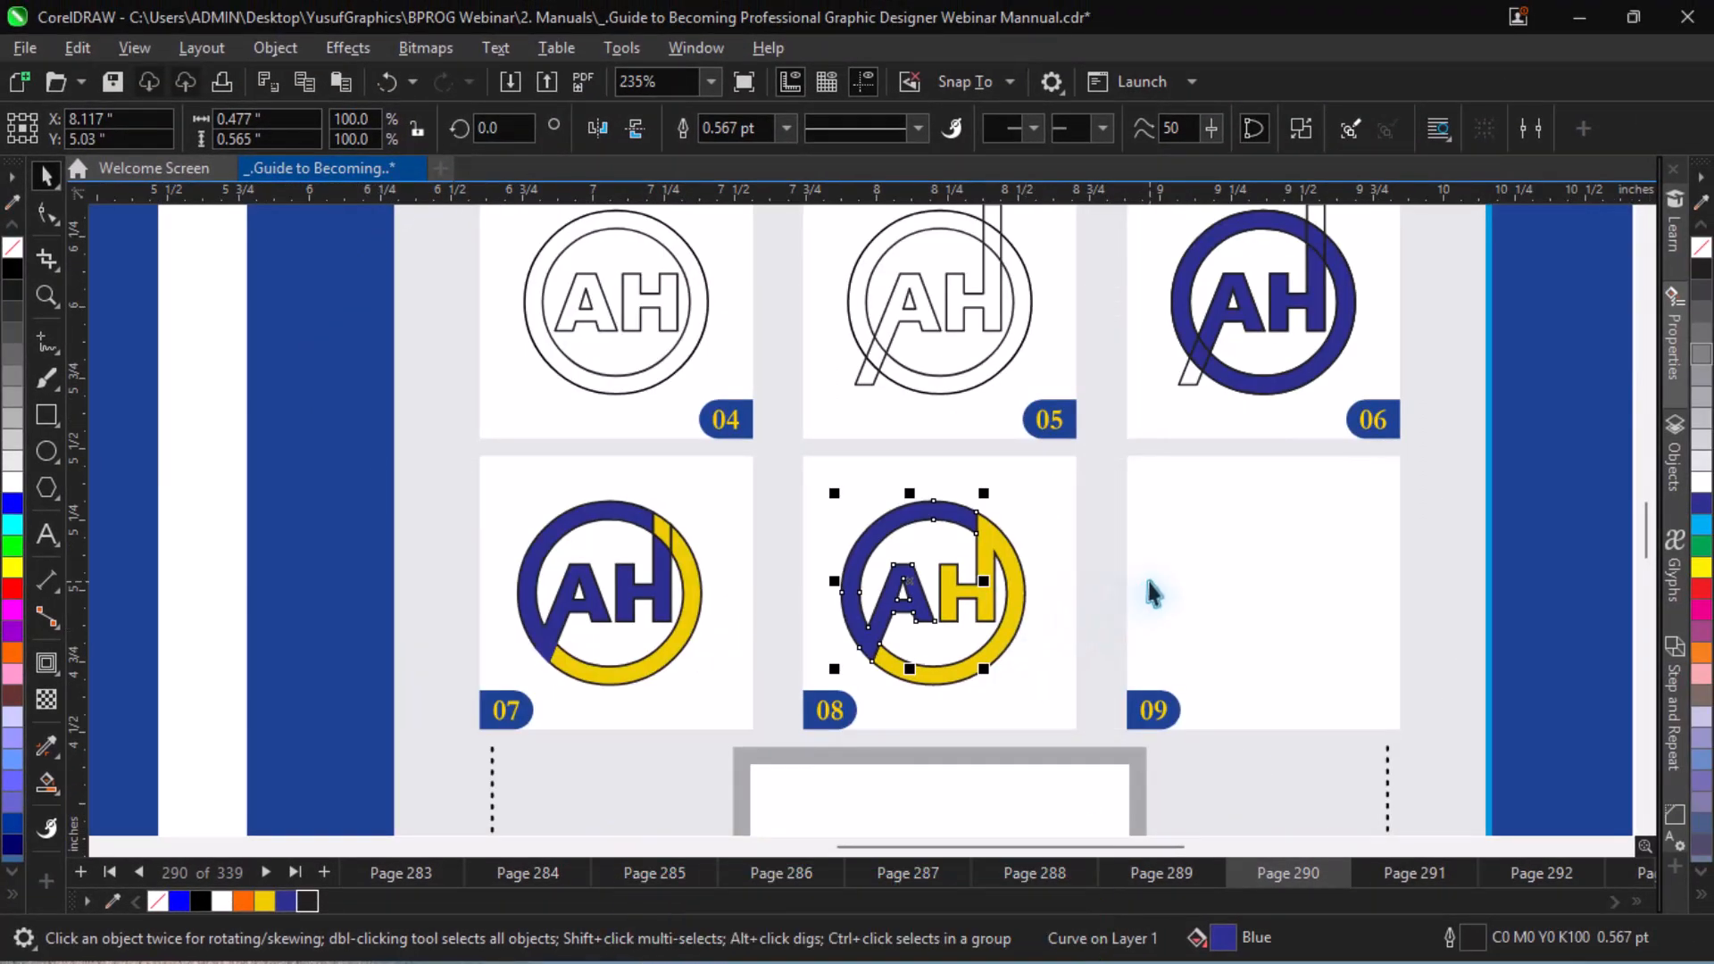
- Copy both pieces of the logo in box 08 into the empty box 09
scroll(1034, 616, "down", 2)
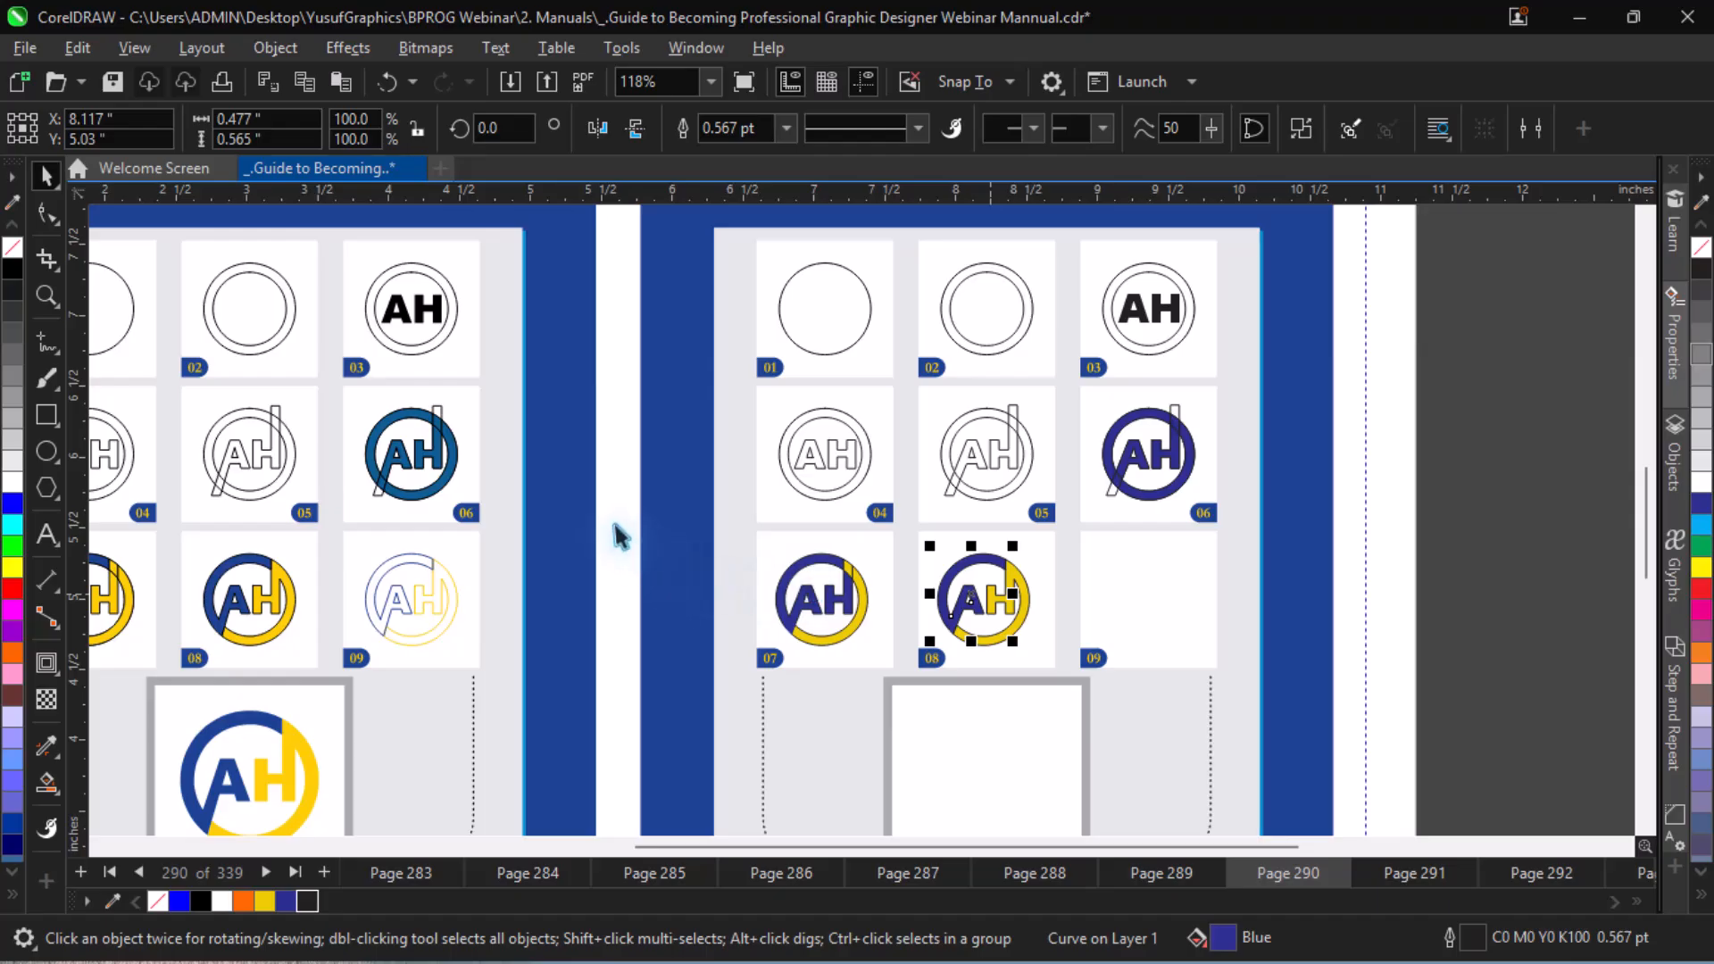
left_click_drag(623, 528, 696, 580)
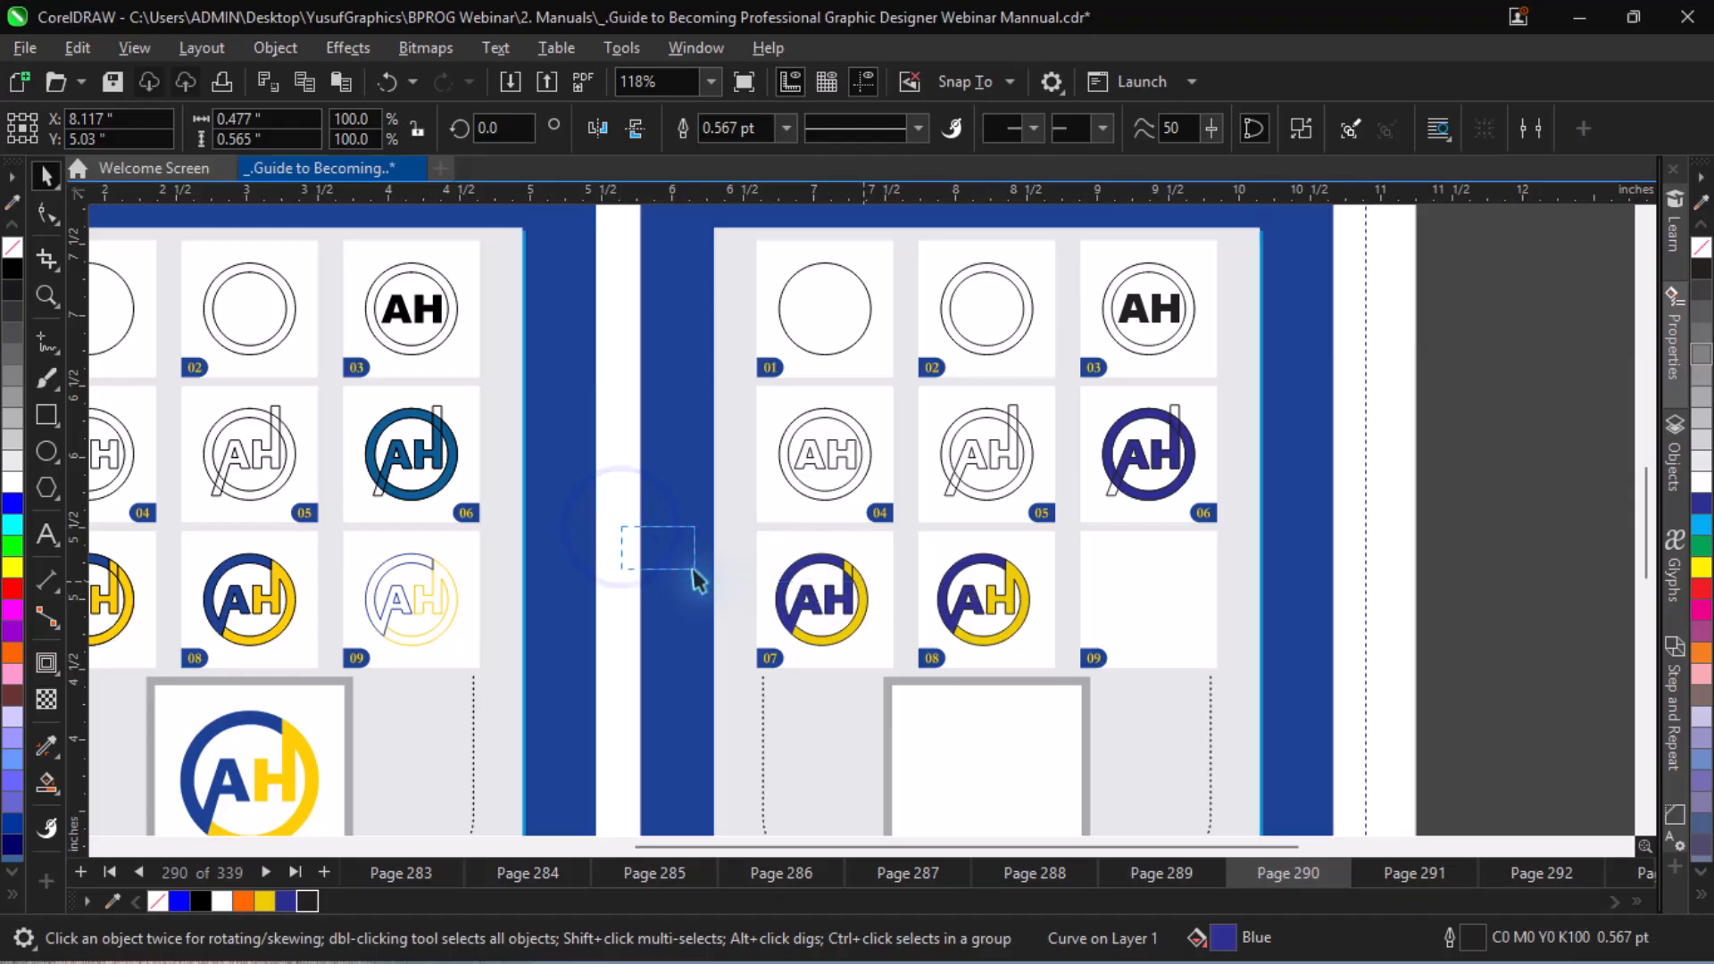
left_click_drag(855, 610, 971, 593)
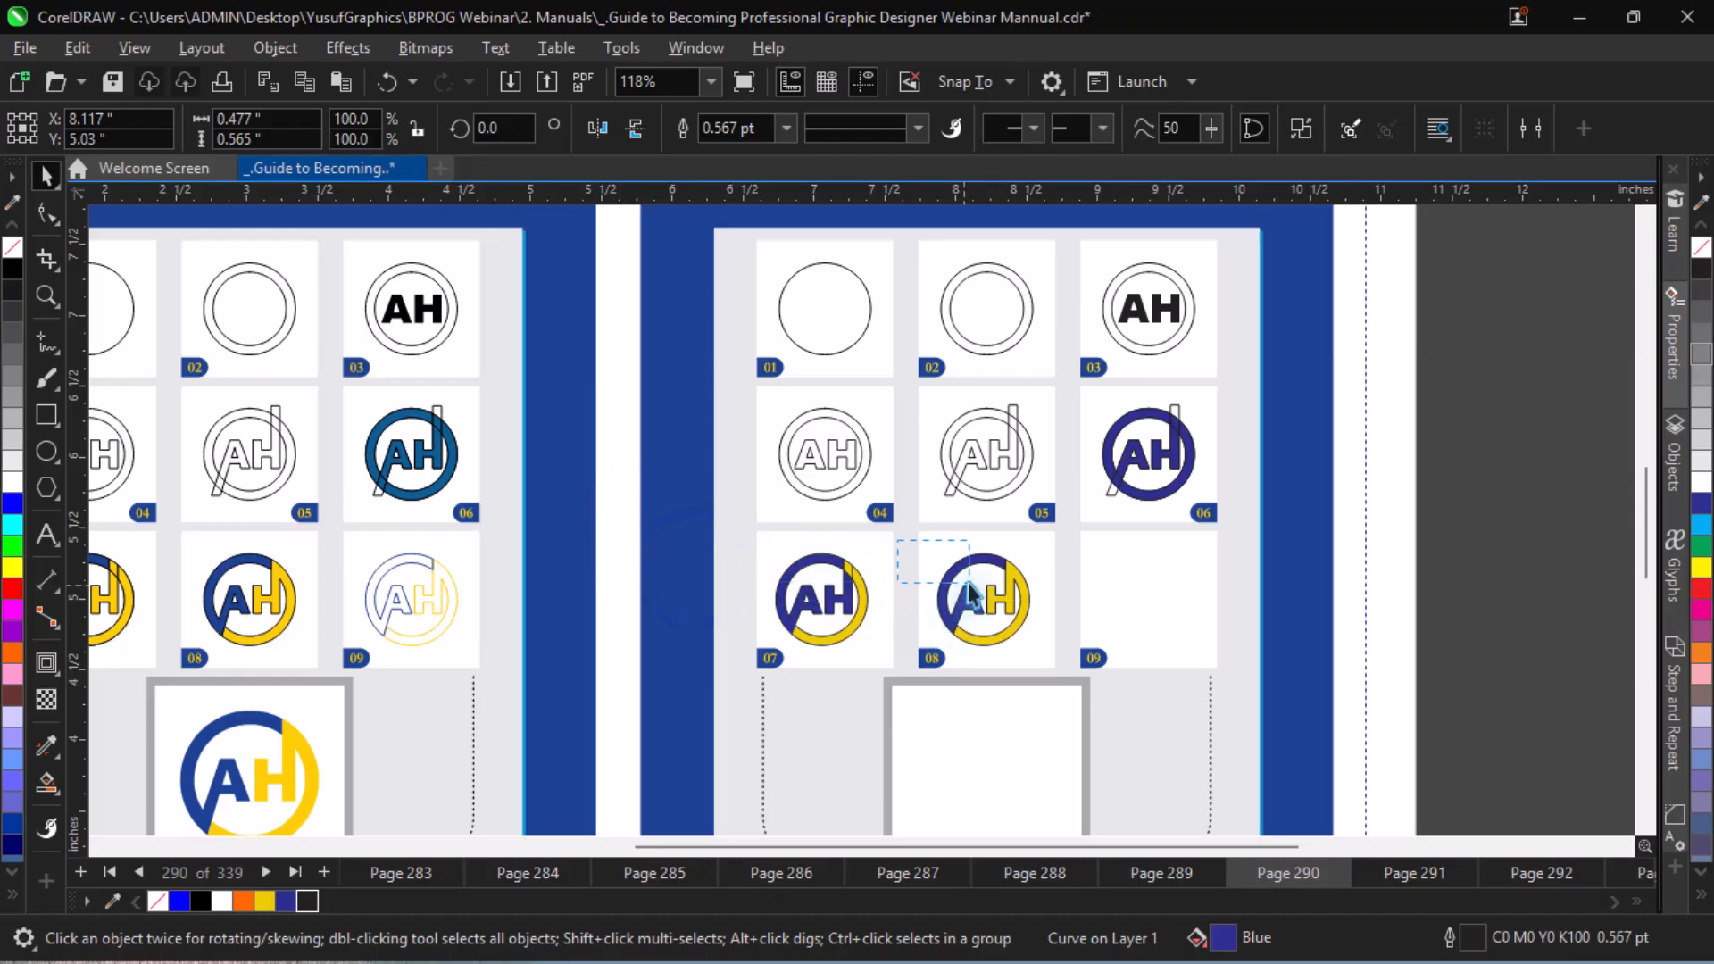
left_click_drag(1035, 644, 1154, 602)
right_click(1155, 601)
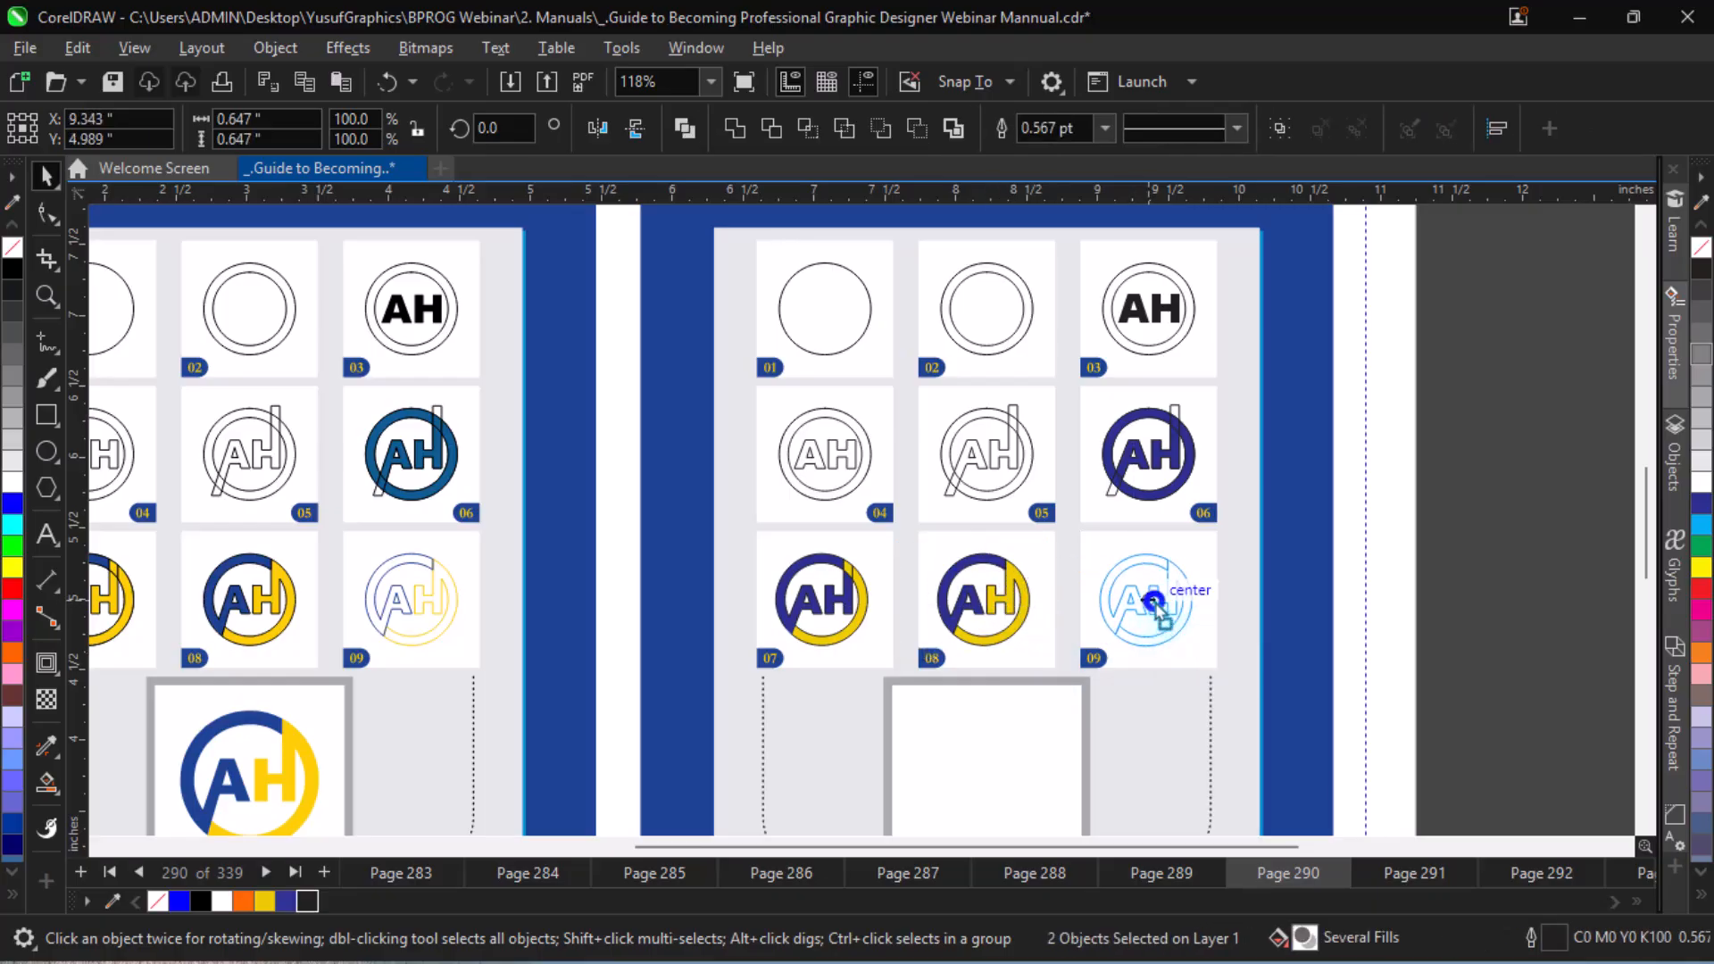
- Remove the fill from both logo pieces in box 09, keeping only their outlines
key("z")
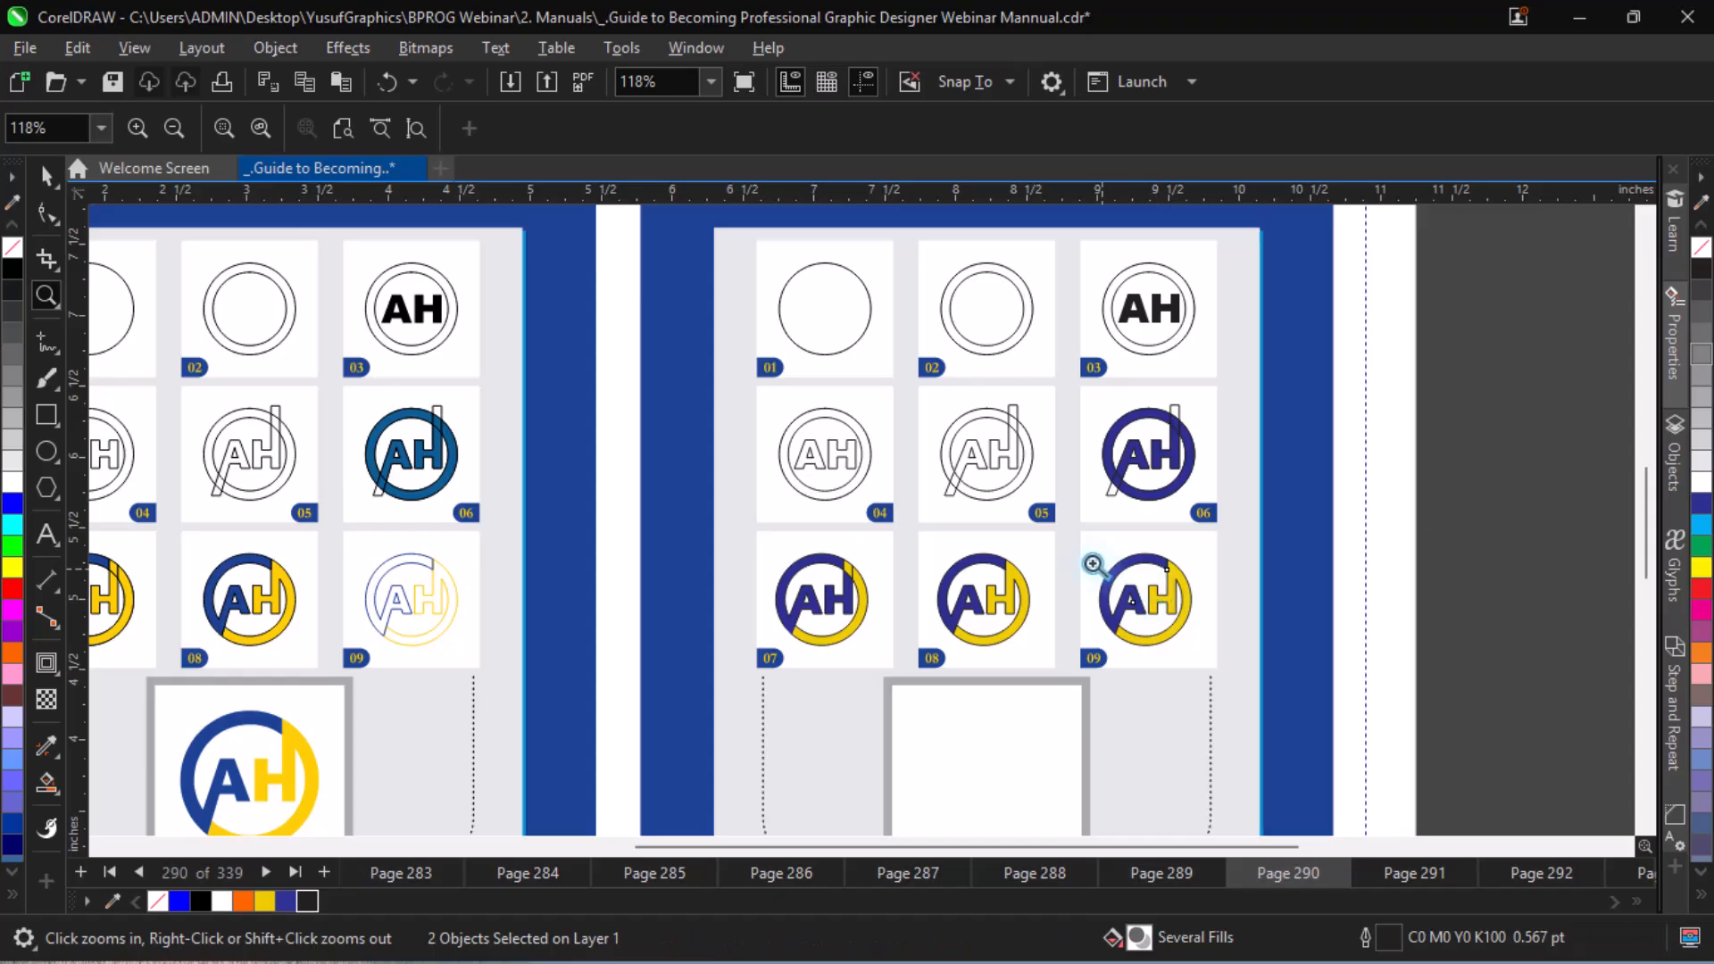
left_click_drag(1062, 540, 1236, 693)
key("space")
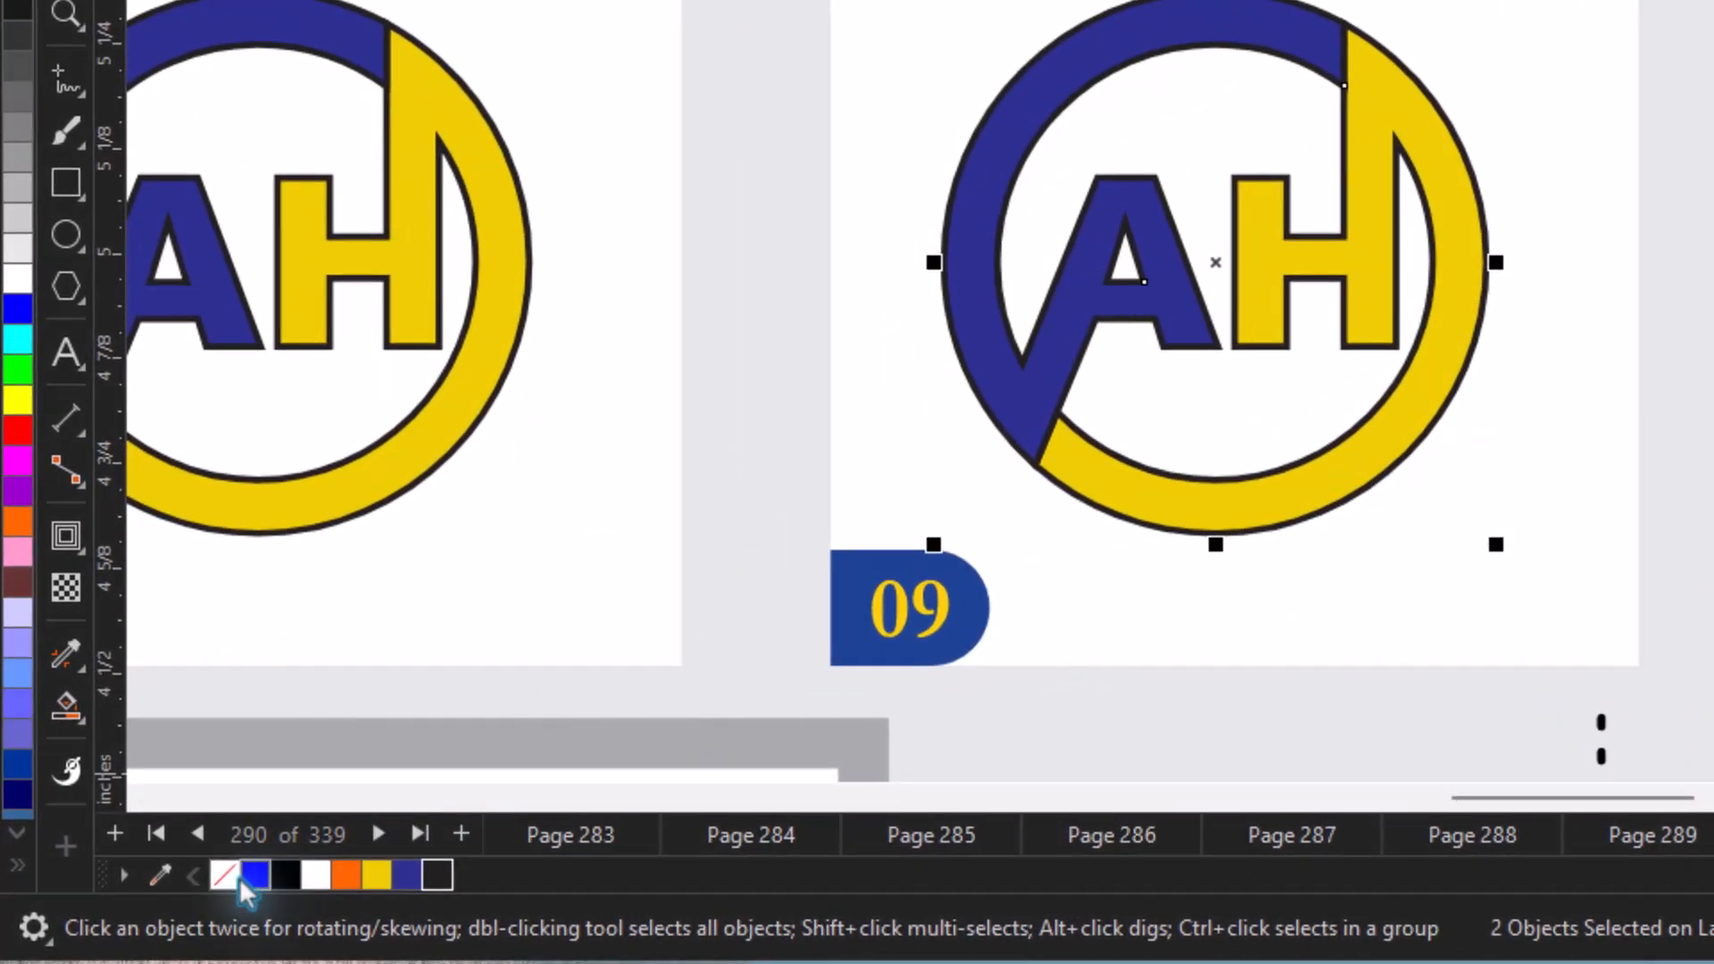
left_click(227, 878)
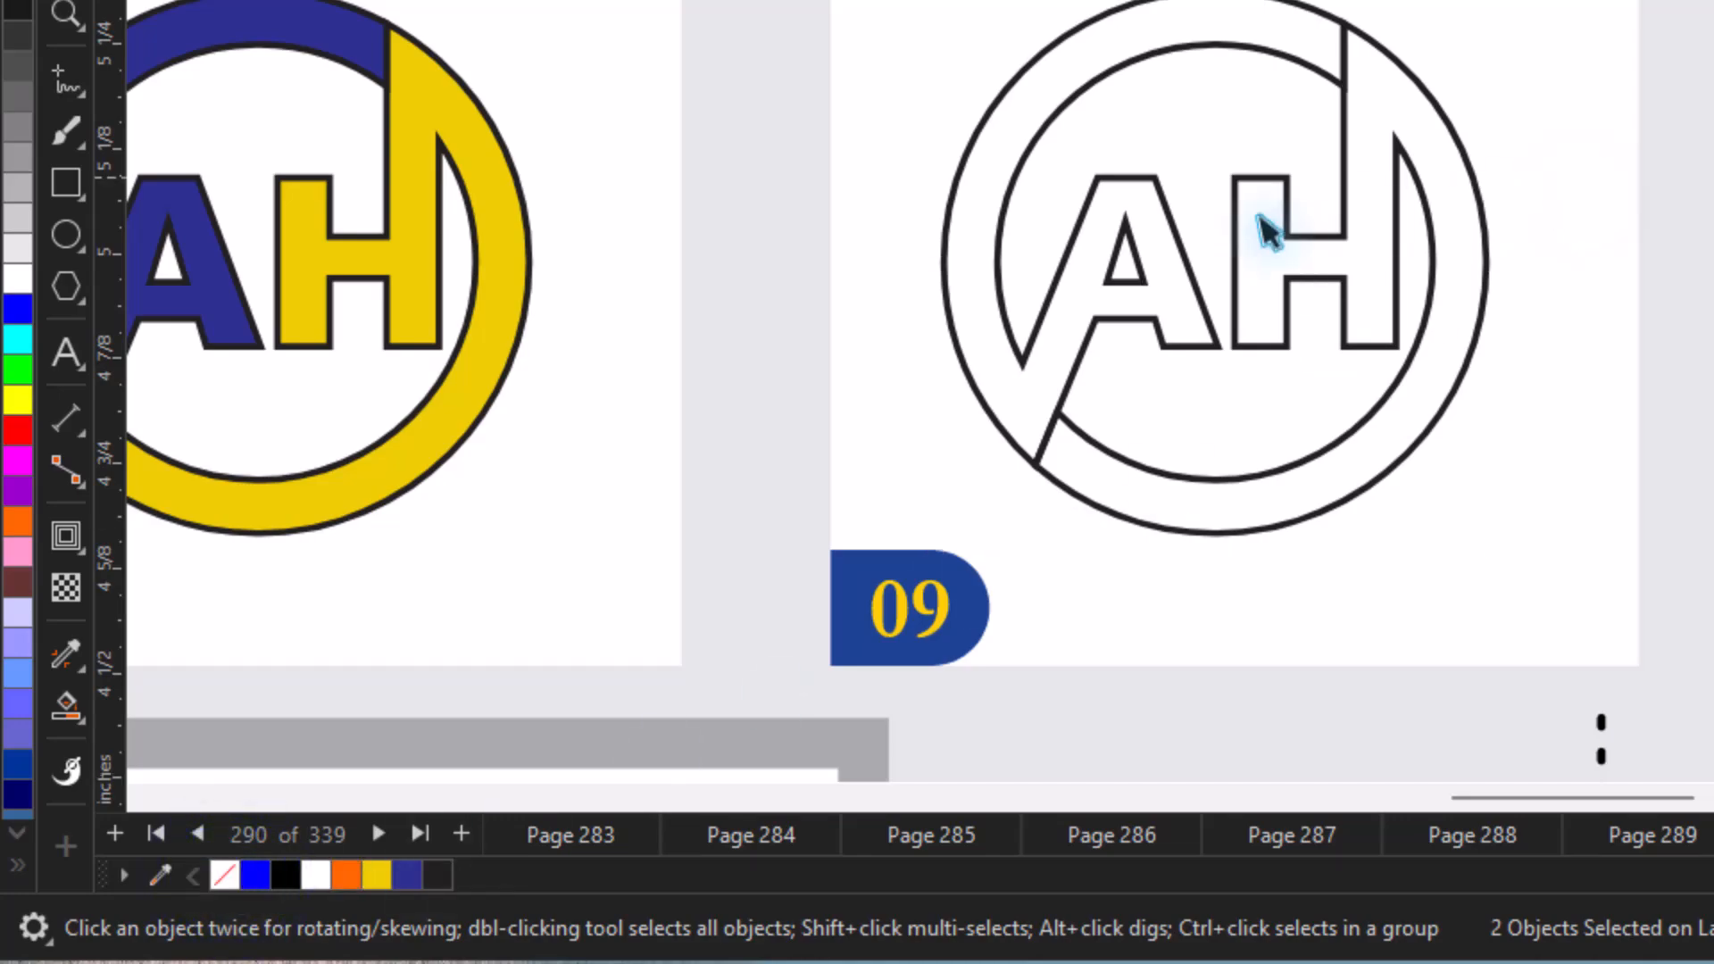
- Colour the outline of the A piece in box 09 blue and the outline of the H piece yellow
left_click(1124, 237)
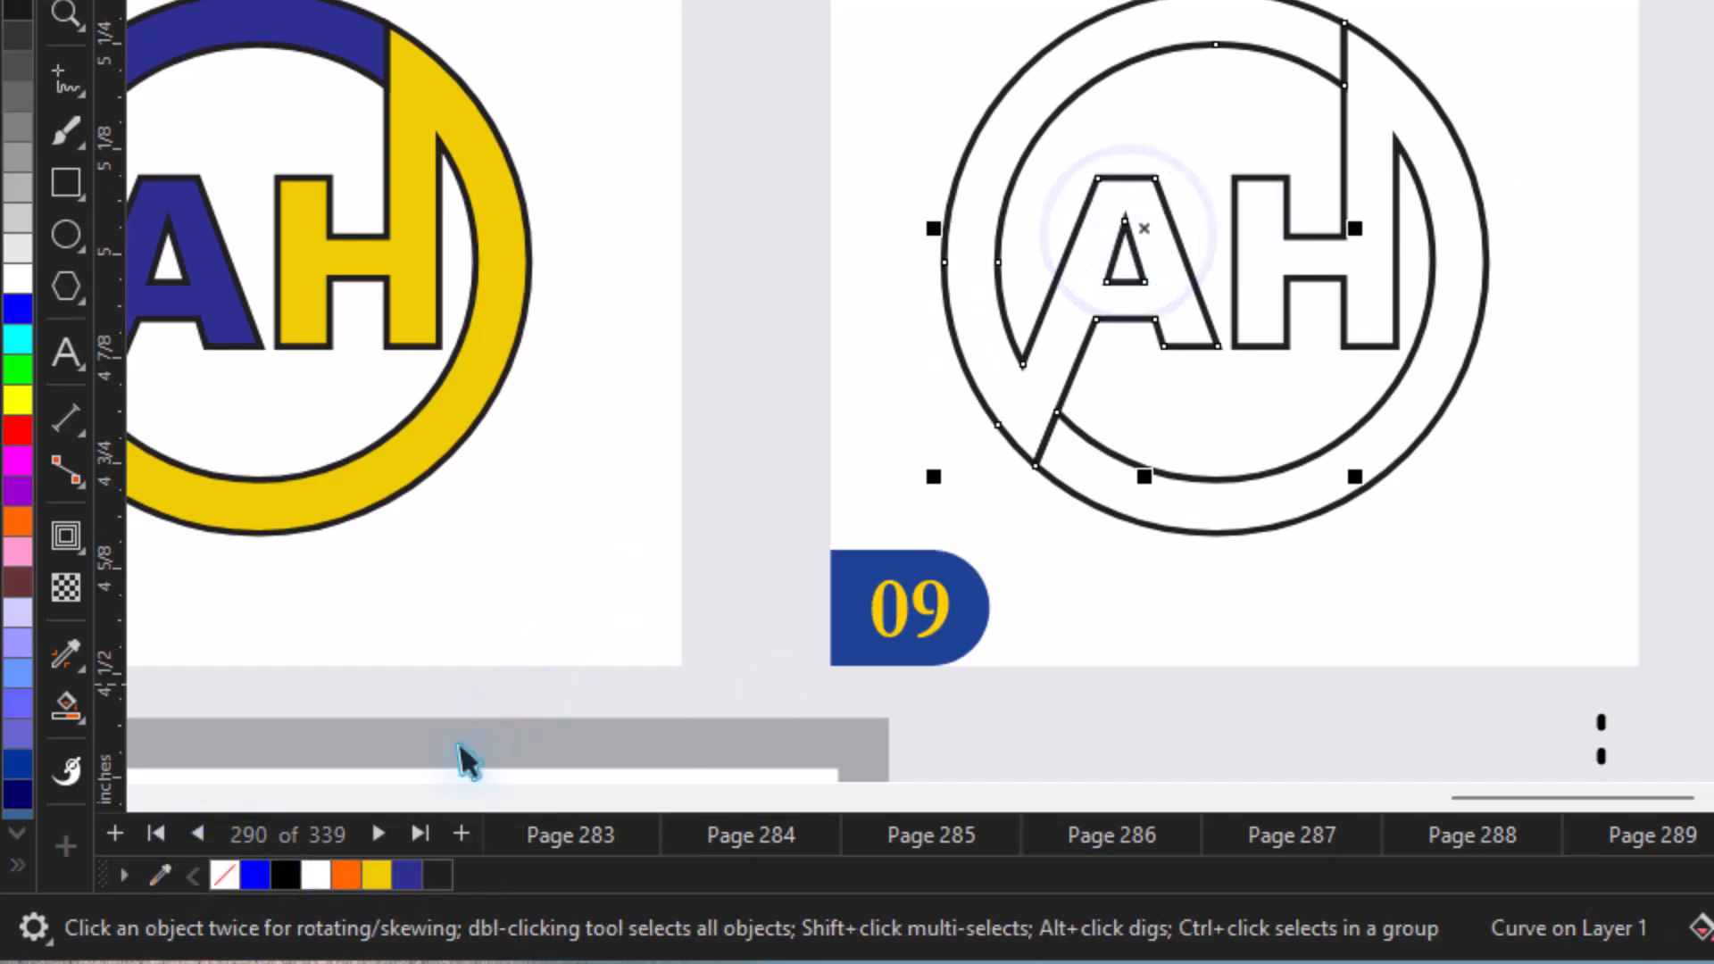
right_click(406, 880)
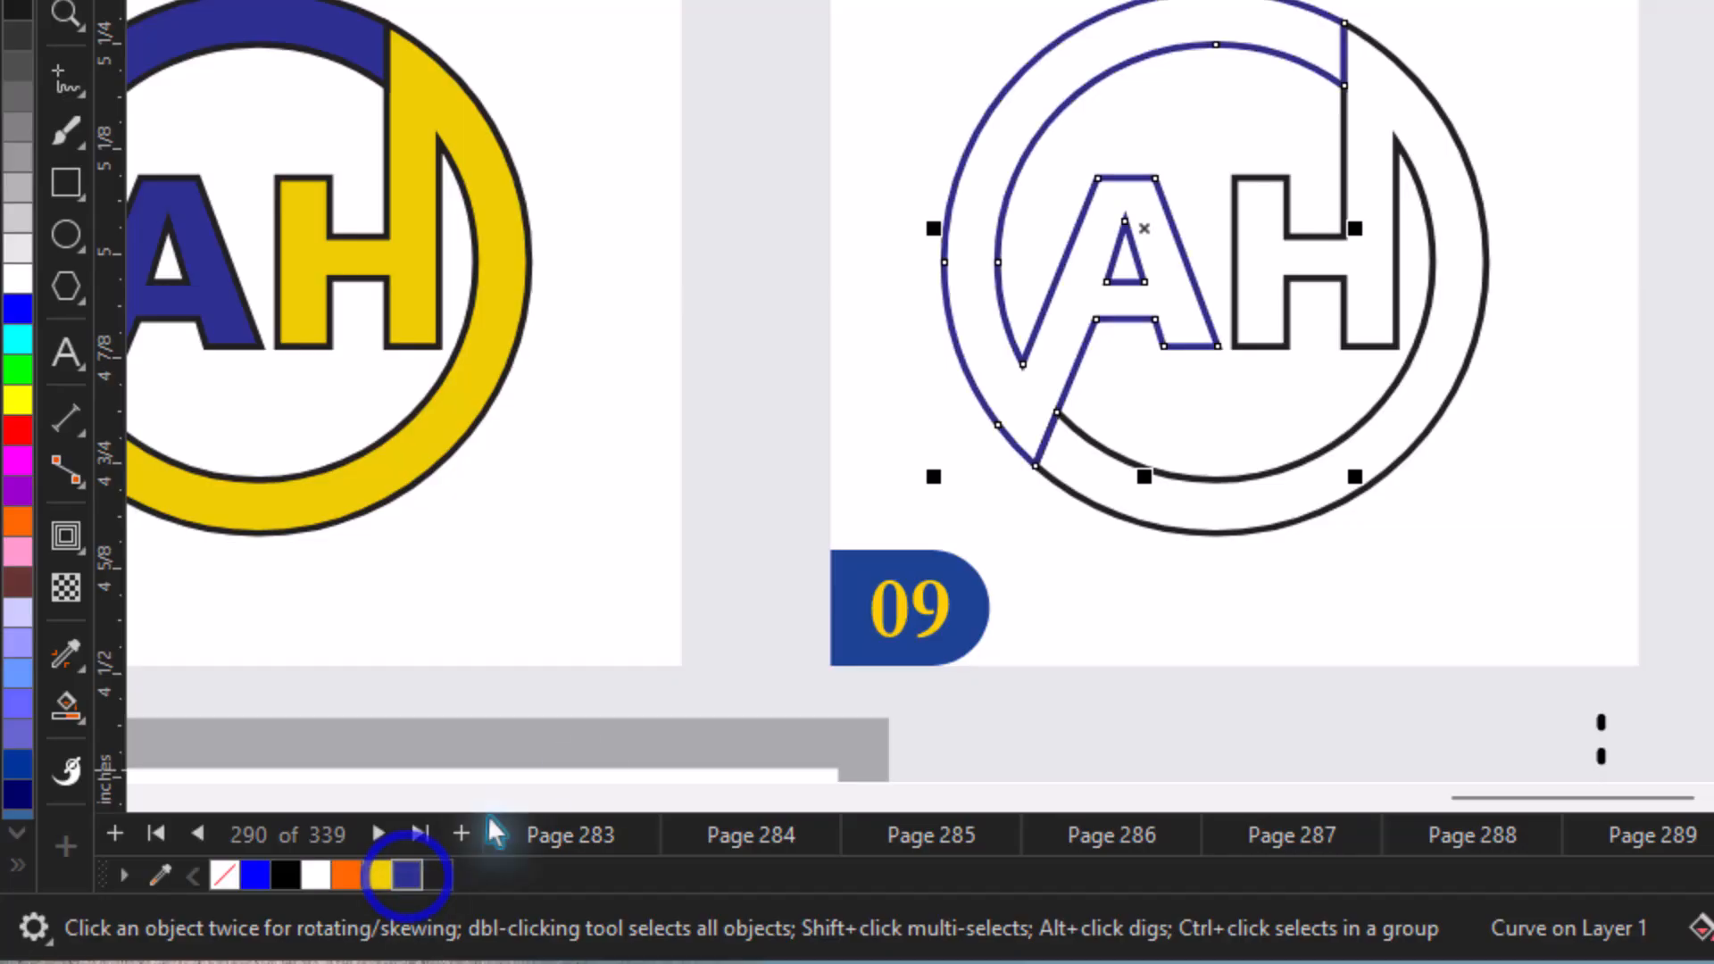
left_click(1379, 266)
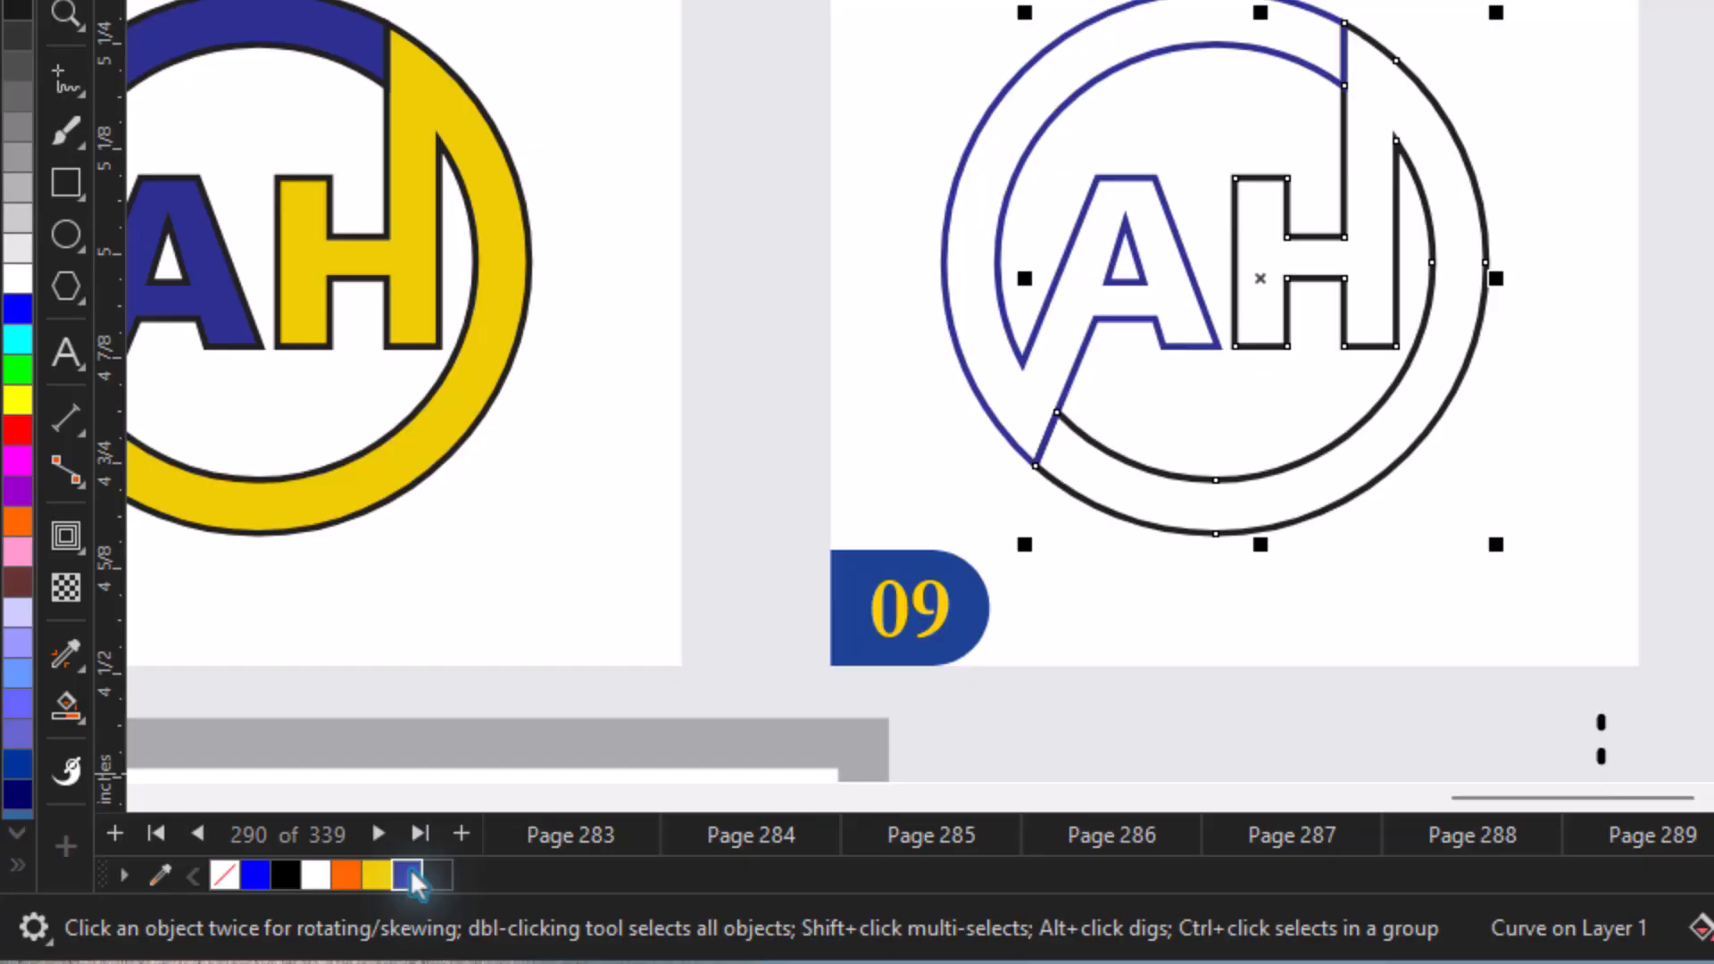
right_click(376, 875)
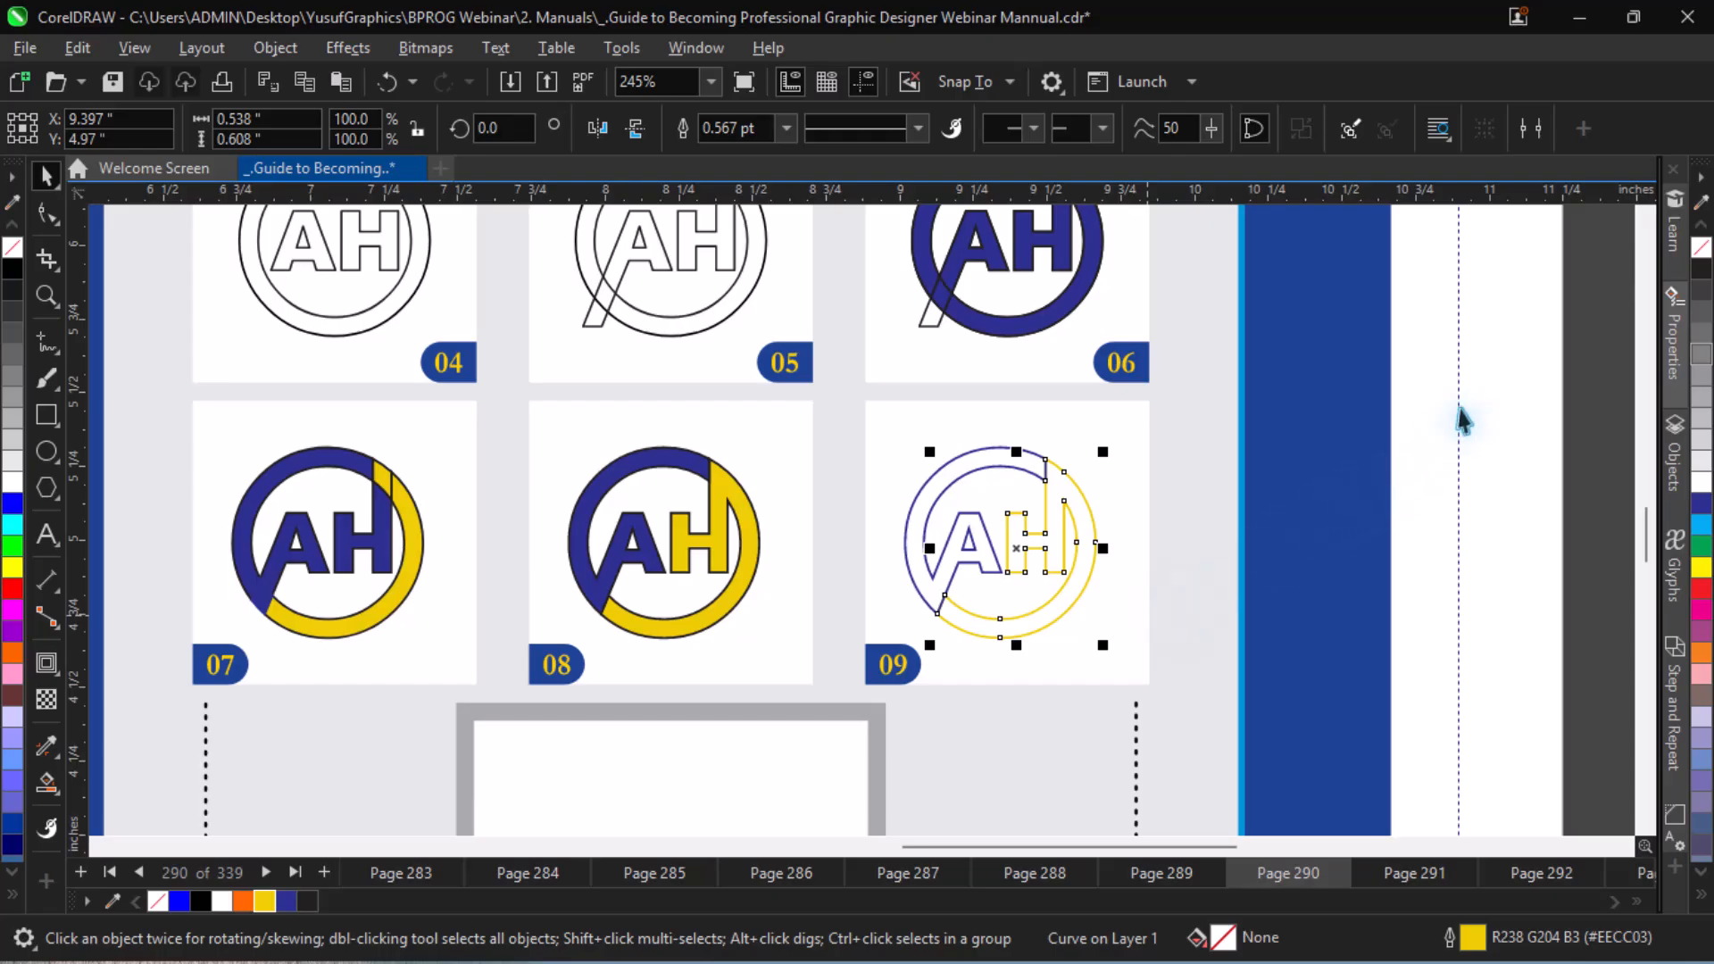
- Select both outlined logo pieces in box 09
left_click_drag(1420, 409, 844, 651)
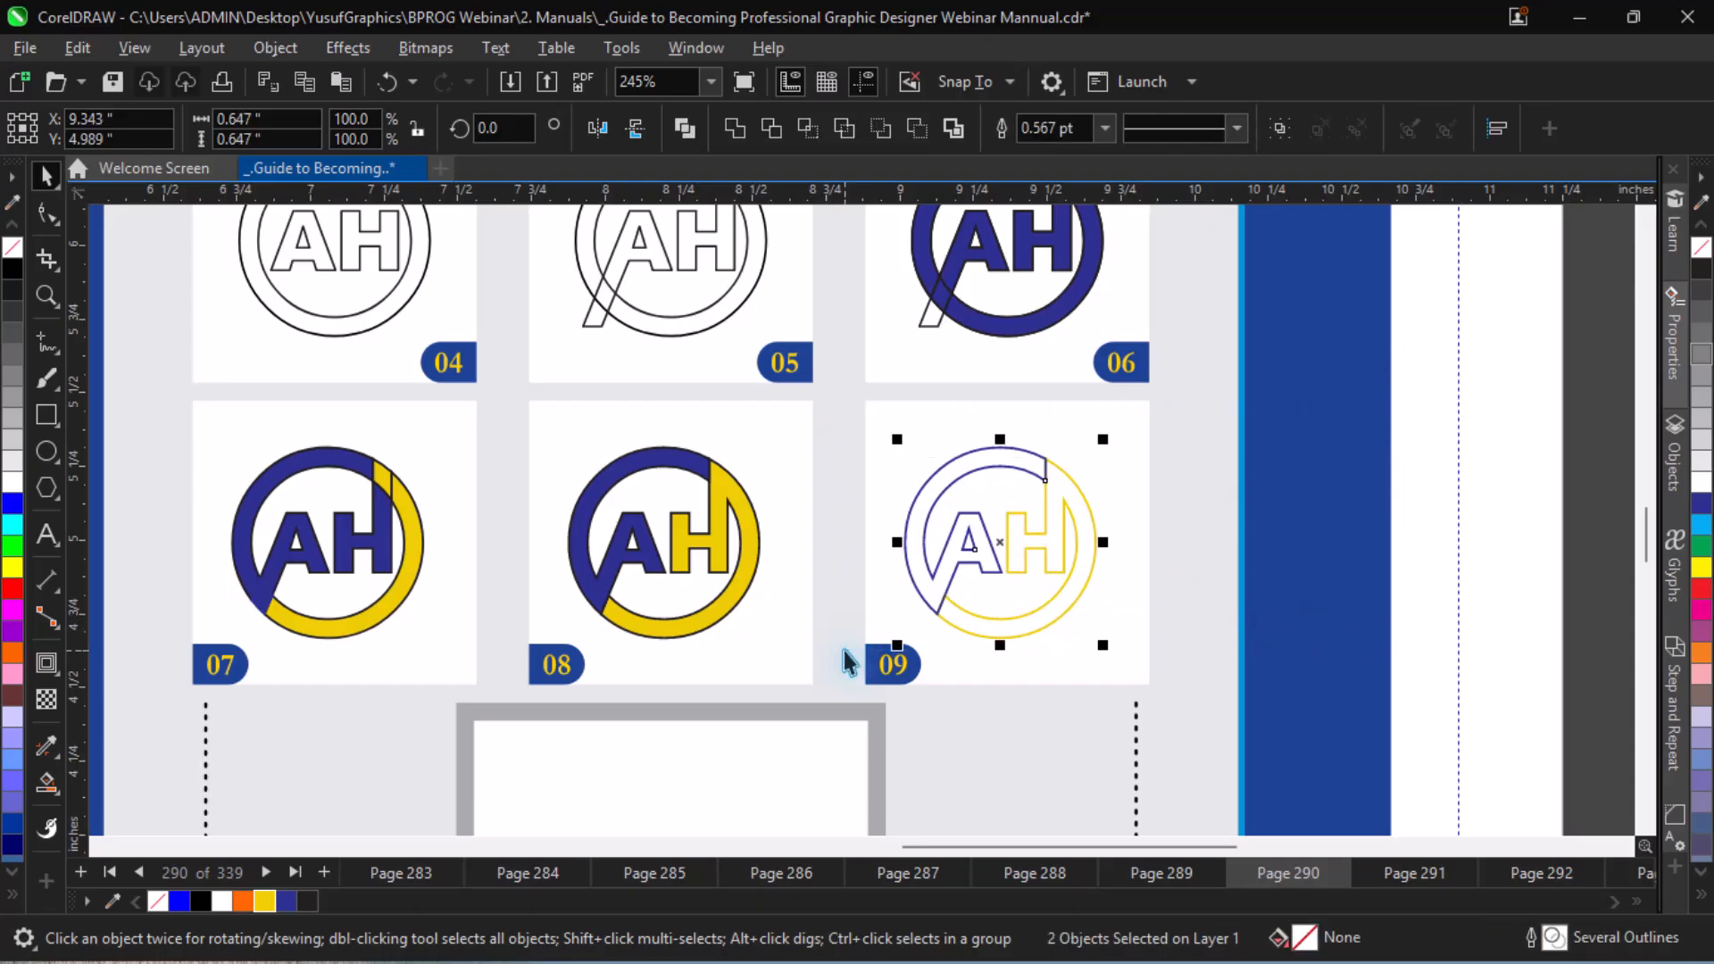
key("F4")
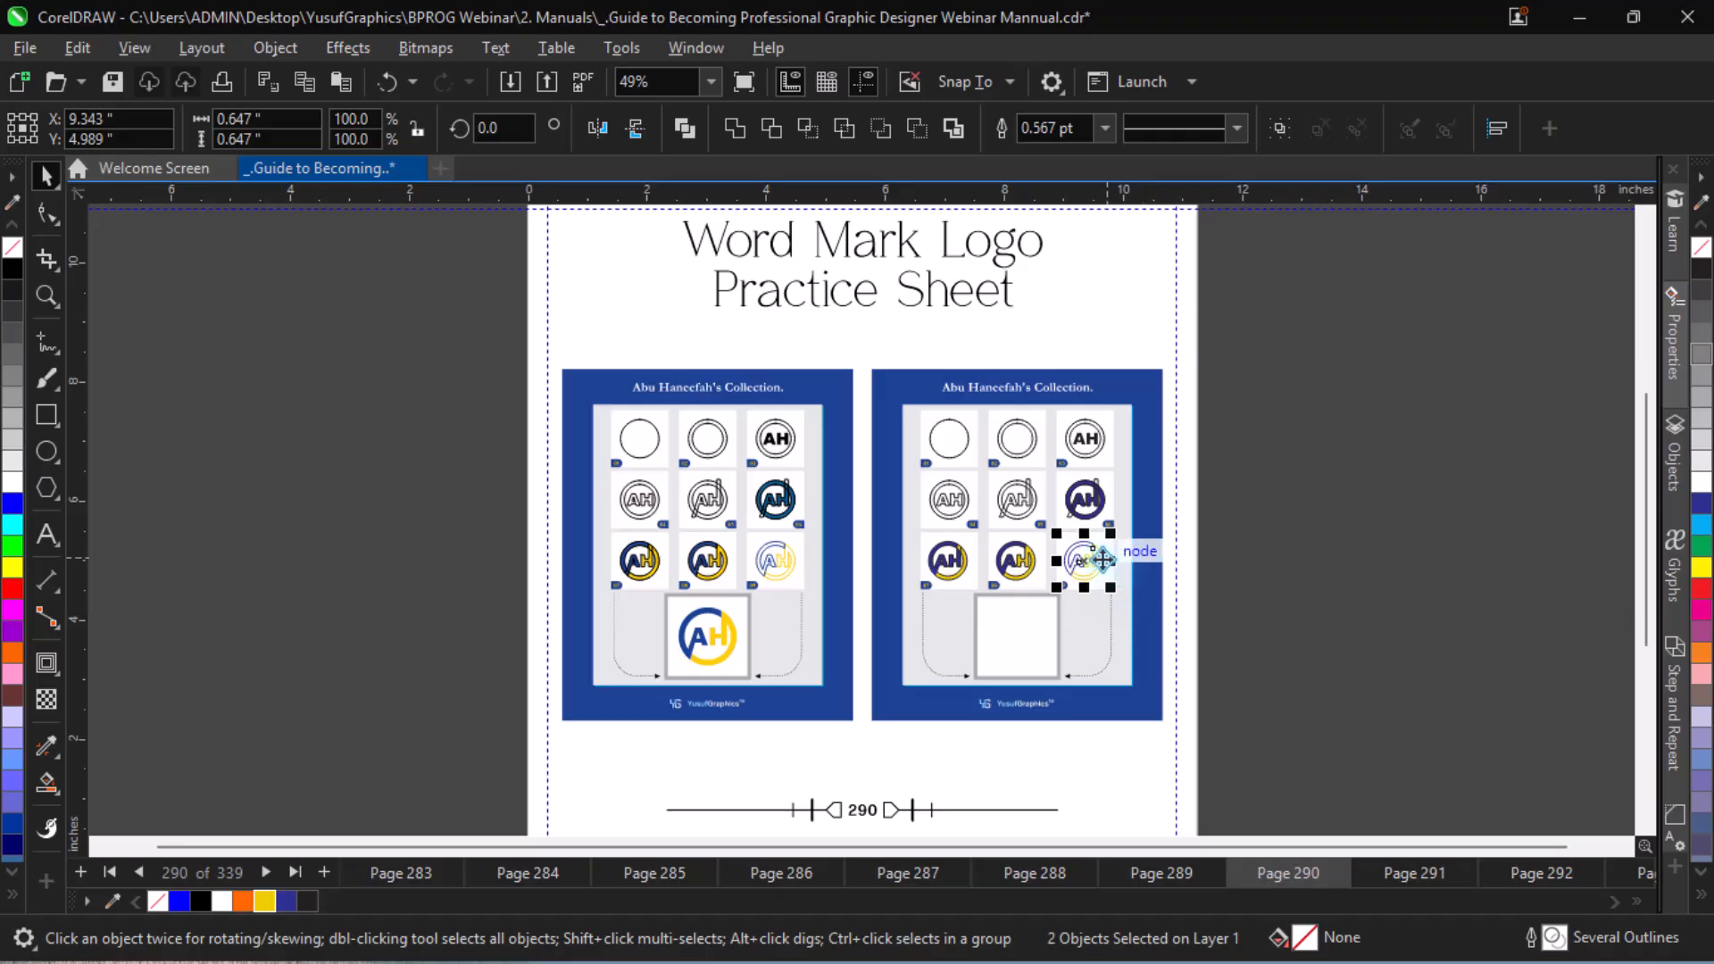
left_click_drag(1095, 560, 1020, 635)
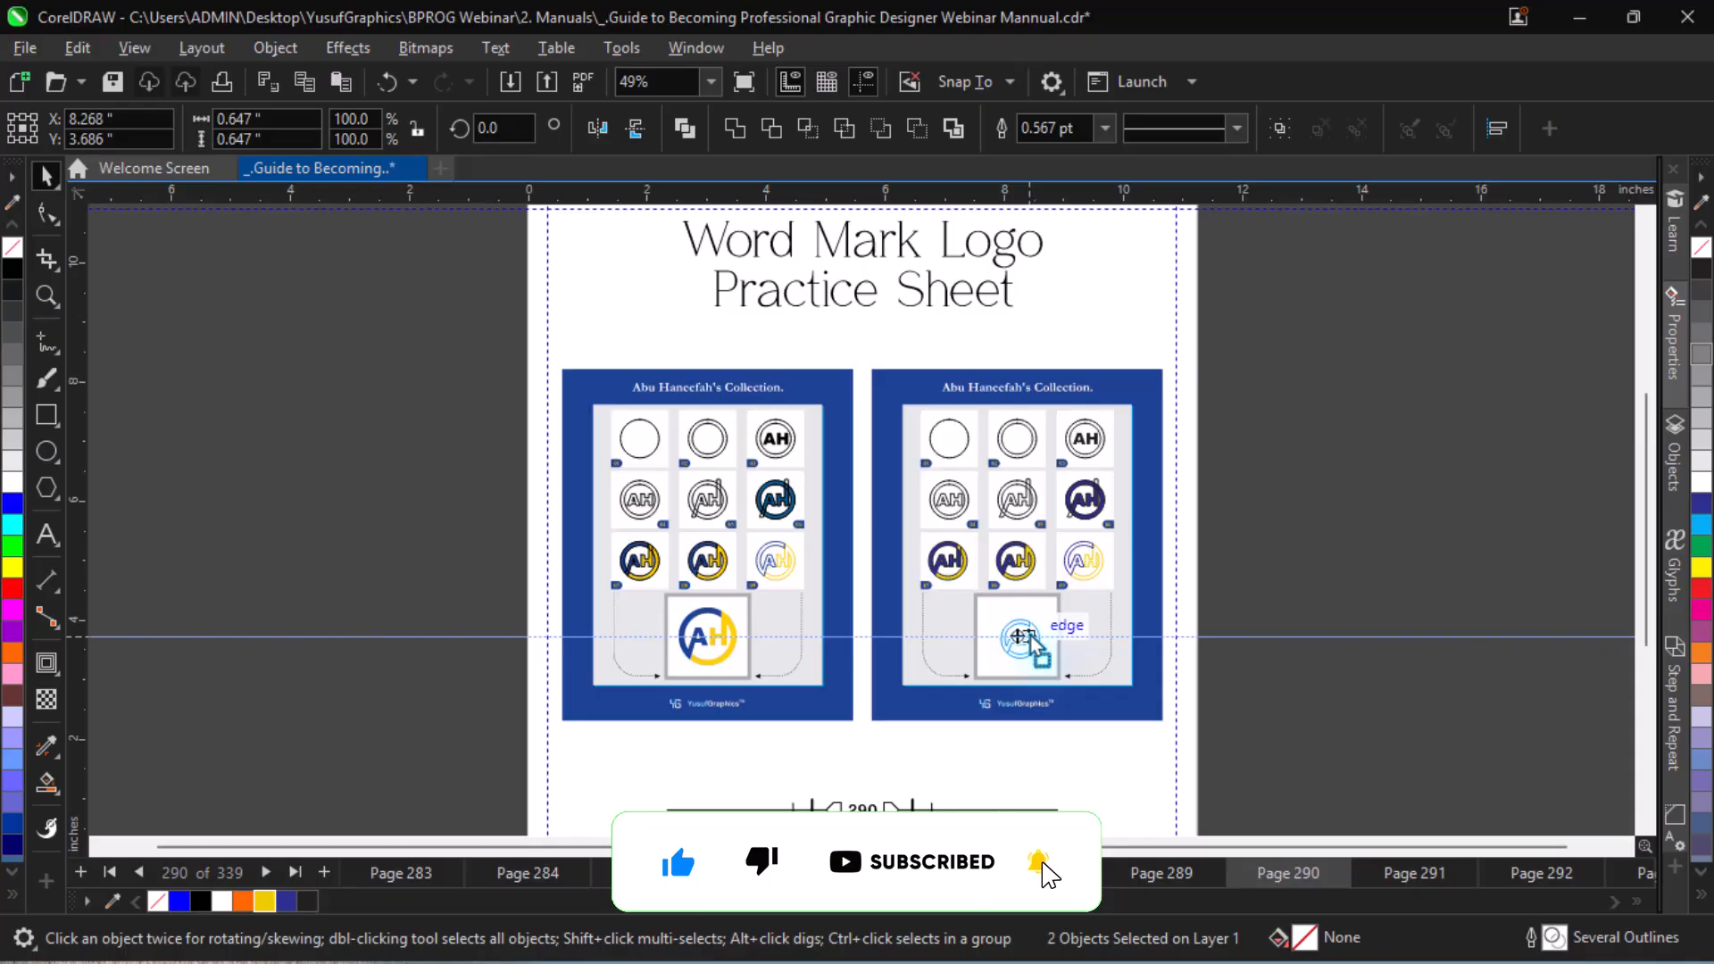
left_click_drag(1019, 635, 1021, 637)
key("ctrl+z")
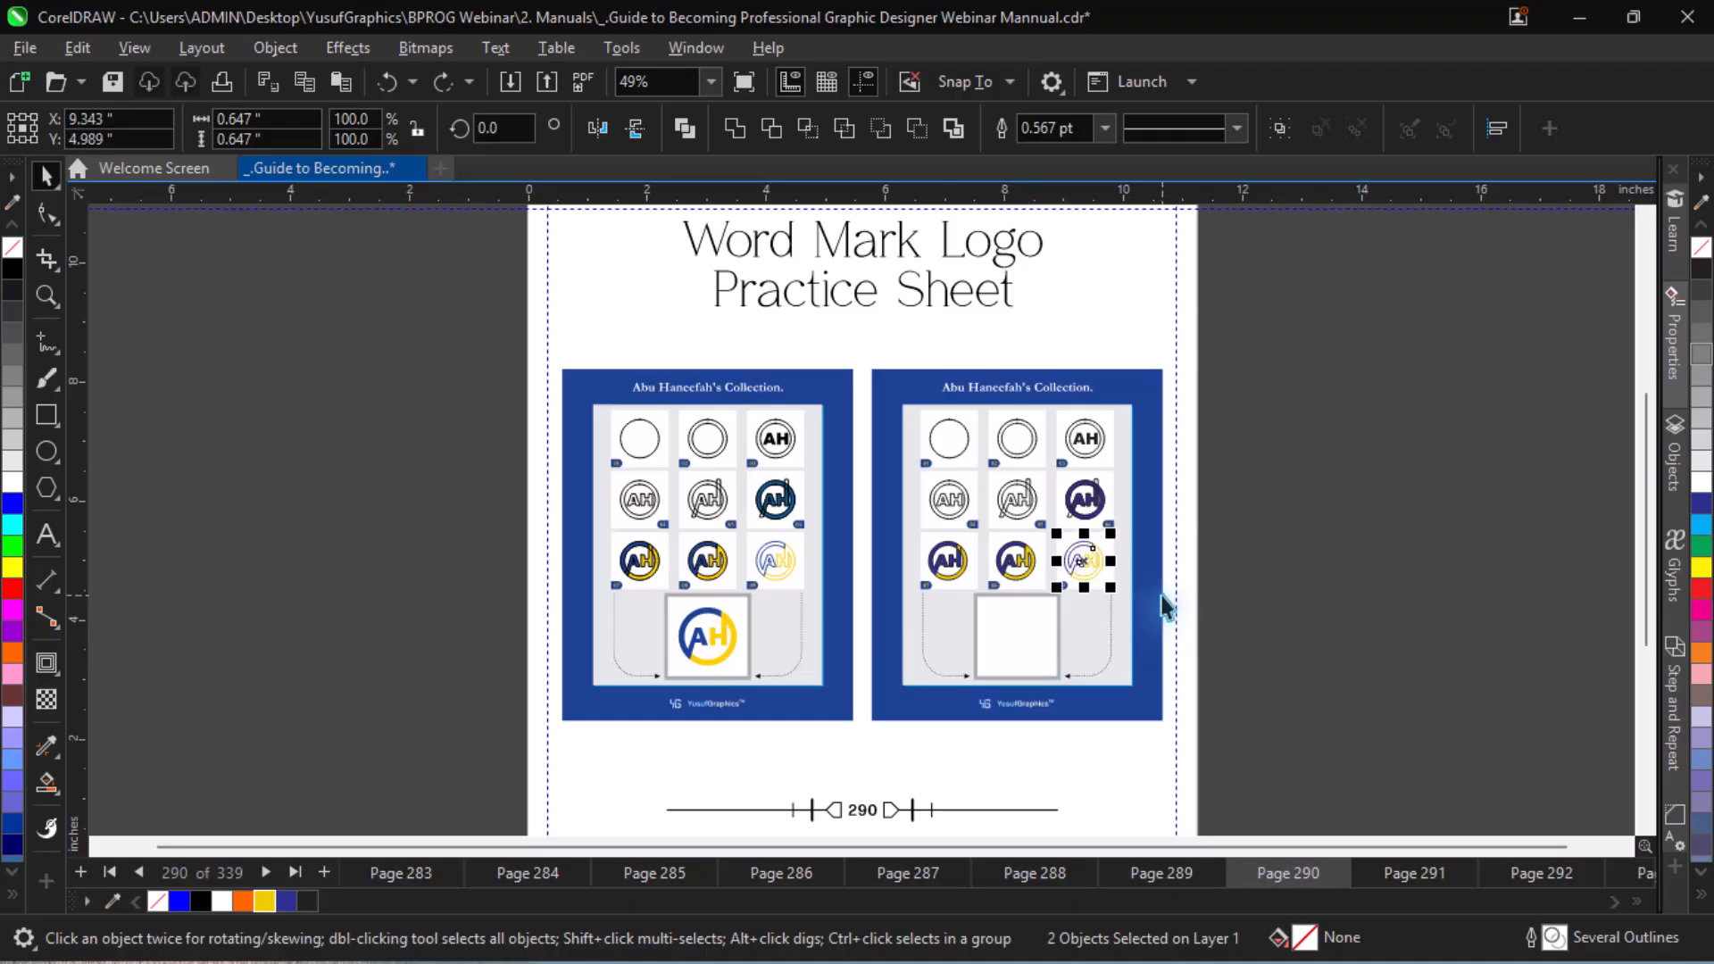
- Group the two outlined pieces in box 09 and place a copy of the group in the large empty box below
key("ctrl+g")
left_click_drag(1080, 564, 1017, 635)
key("z")
left_click_drag(965, 585, 1085, 691)
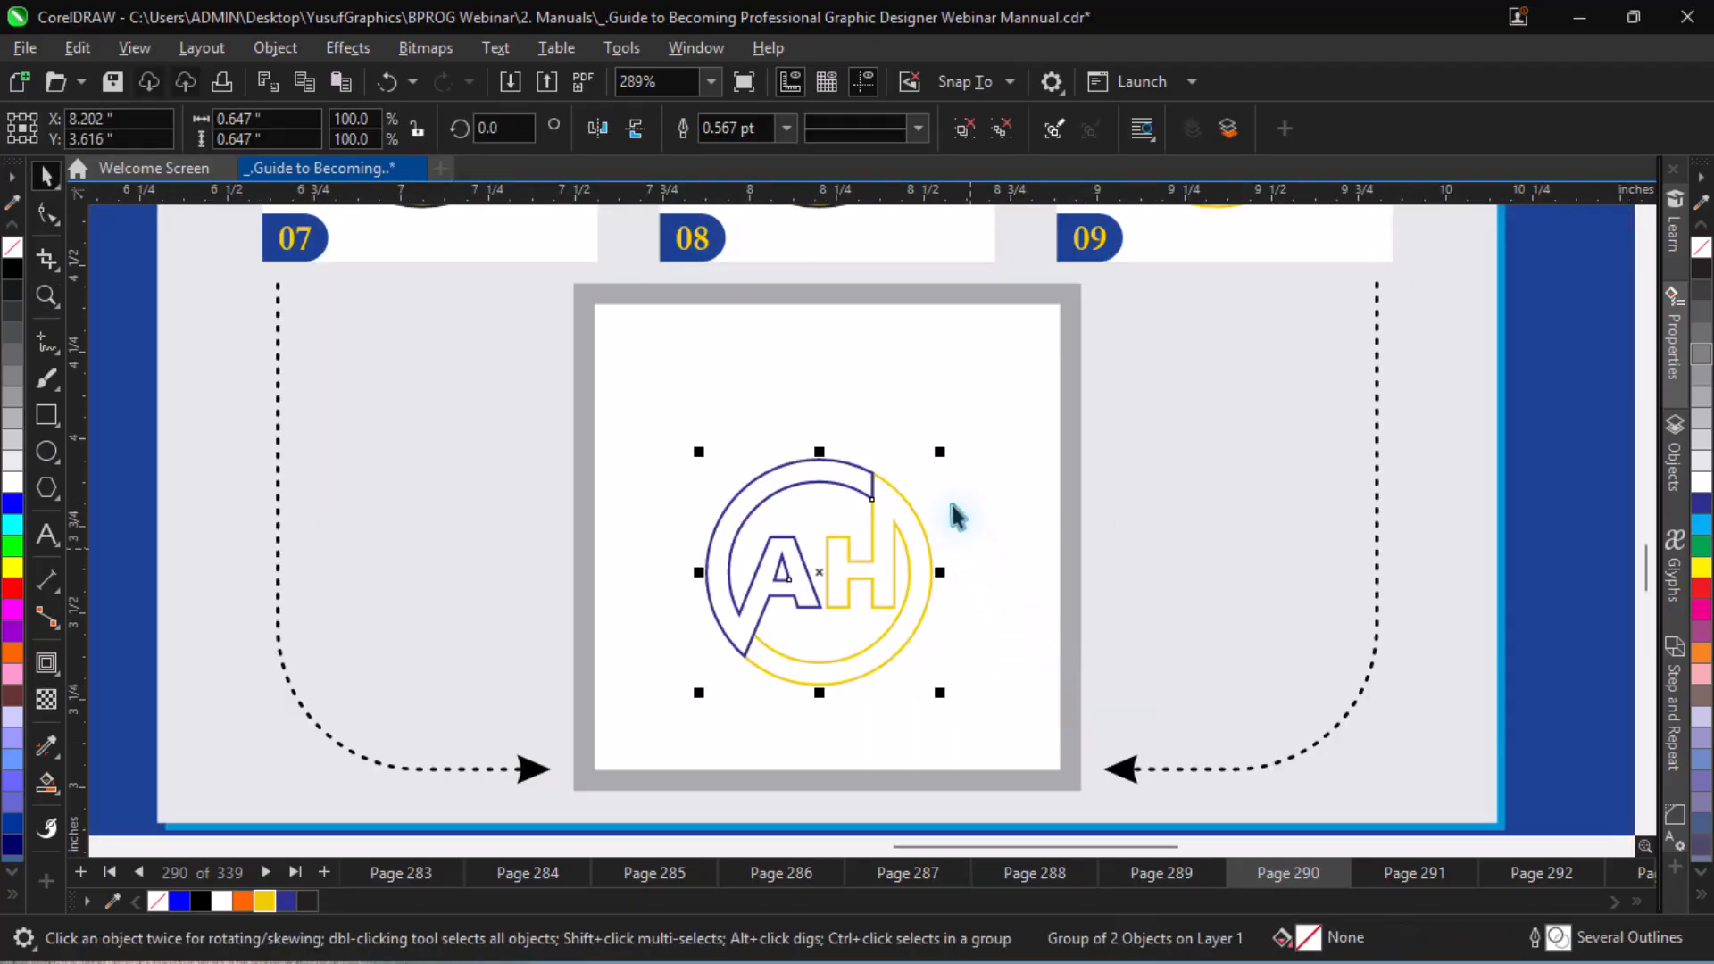
- Enlarge the grouped logo proportionally from its centre to about 1.17 inches wide and centre it within the large box
key("shift")
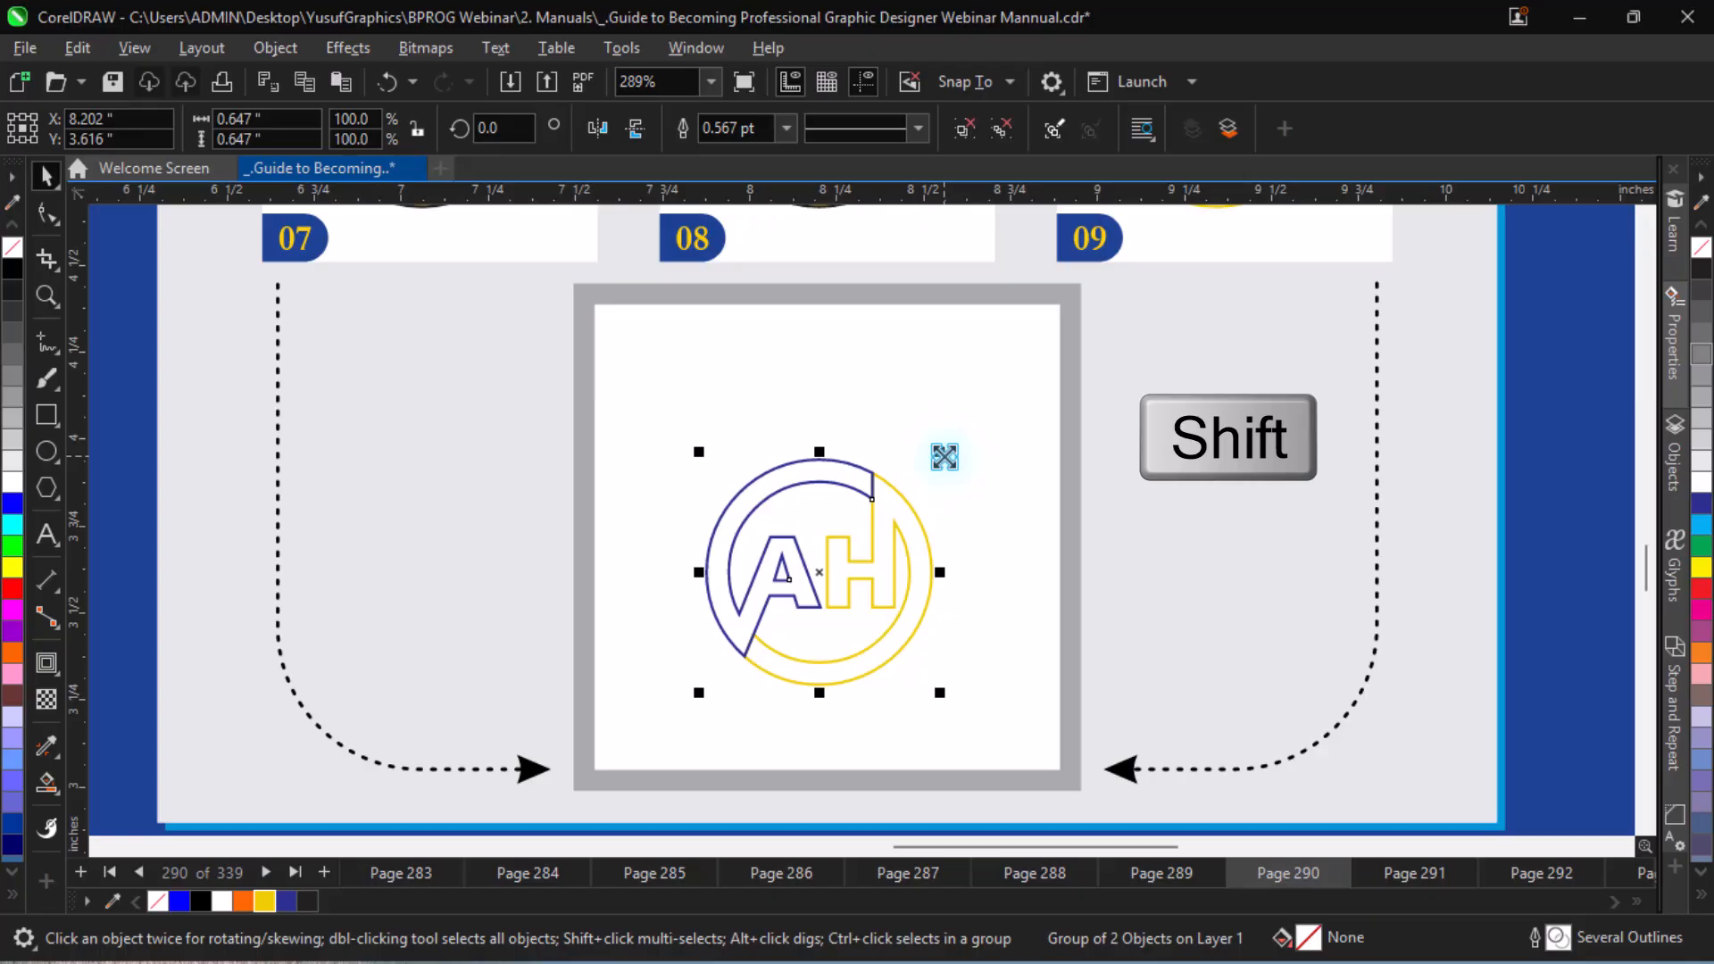
left_click_drag(943, 456, 1051, 367)
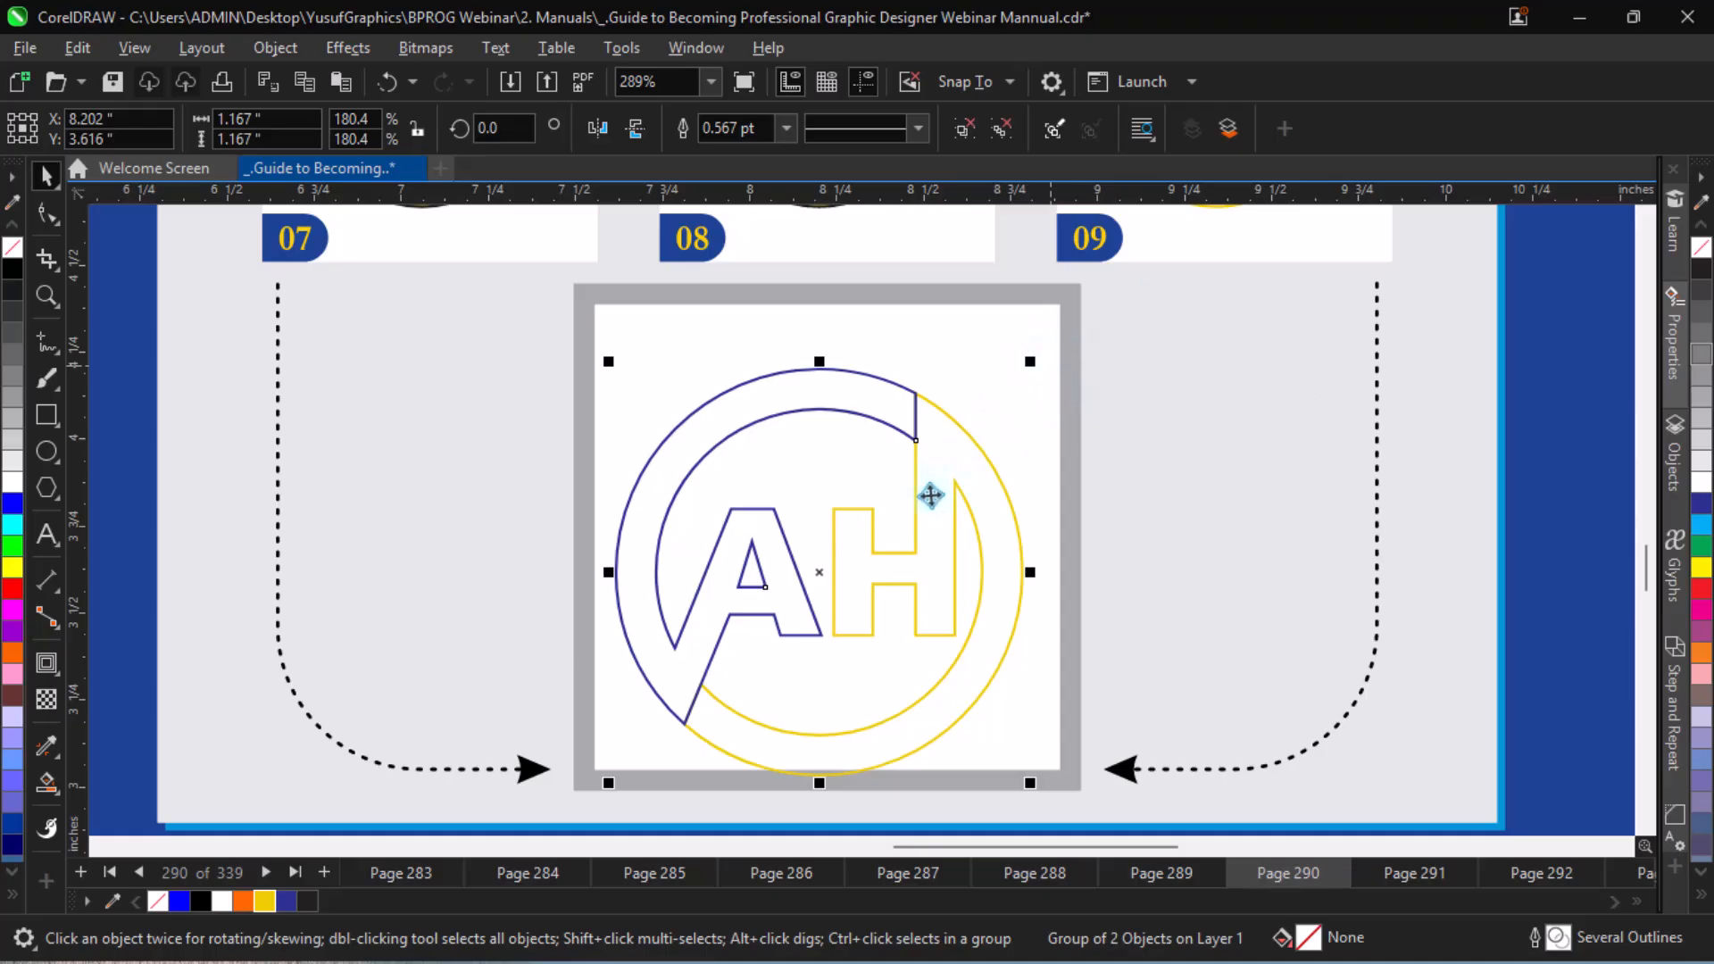
left_click(999, 369, "shift")
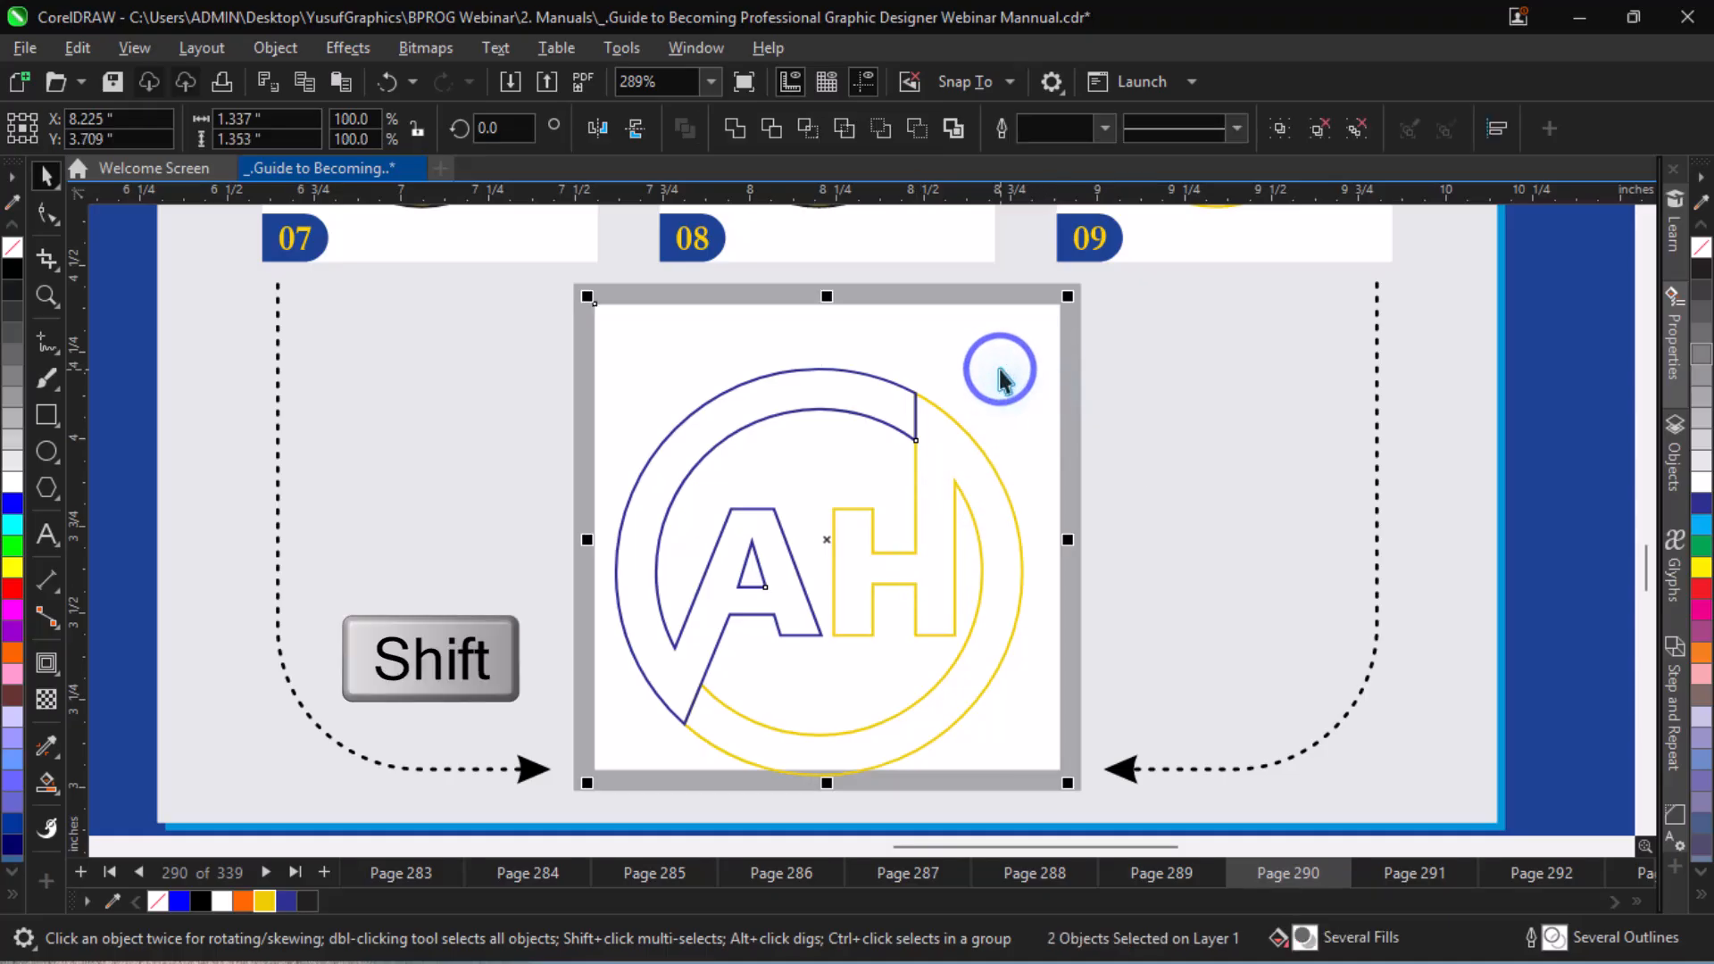
key("e")
key("c")
key("Escape")
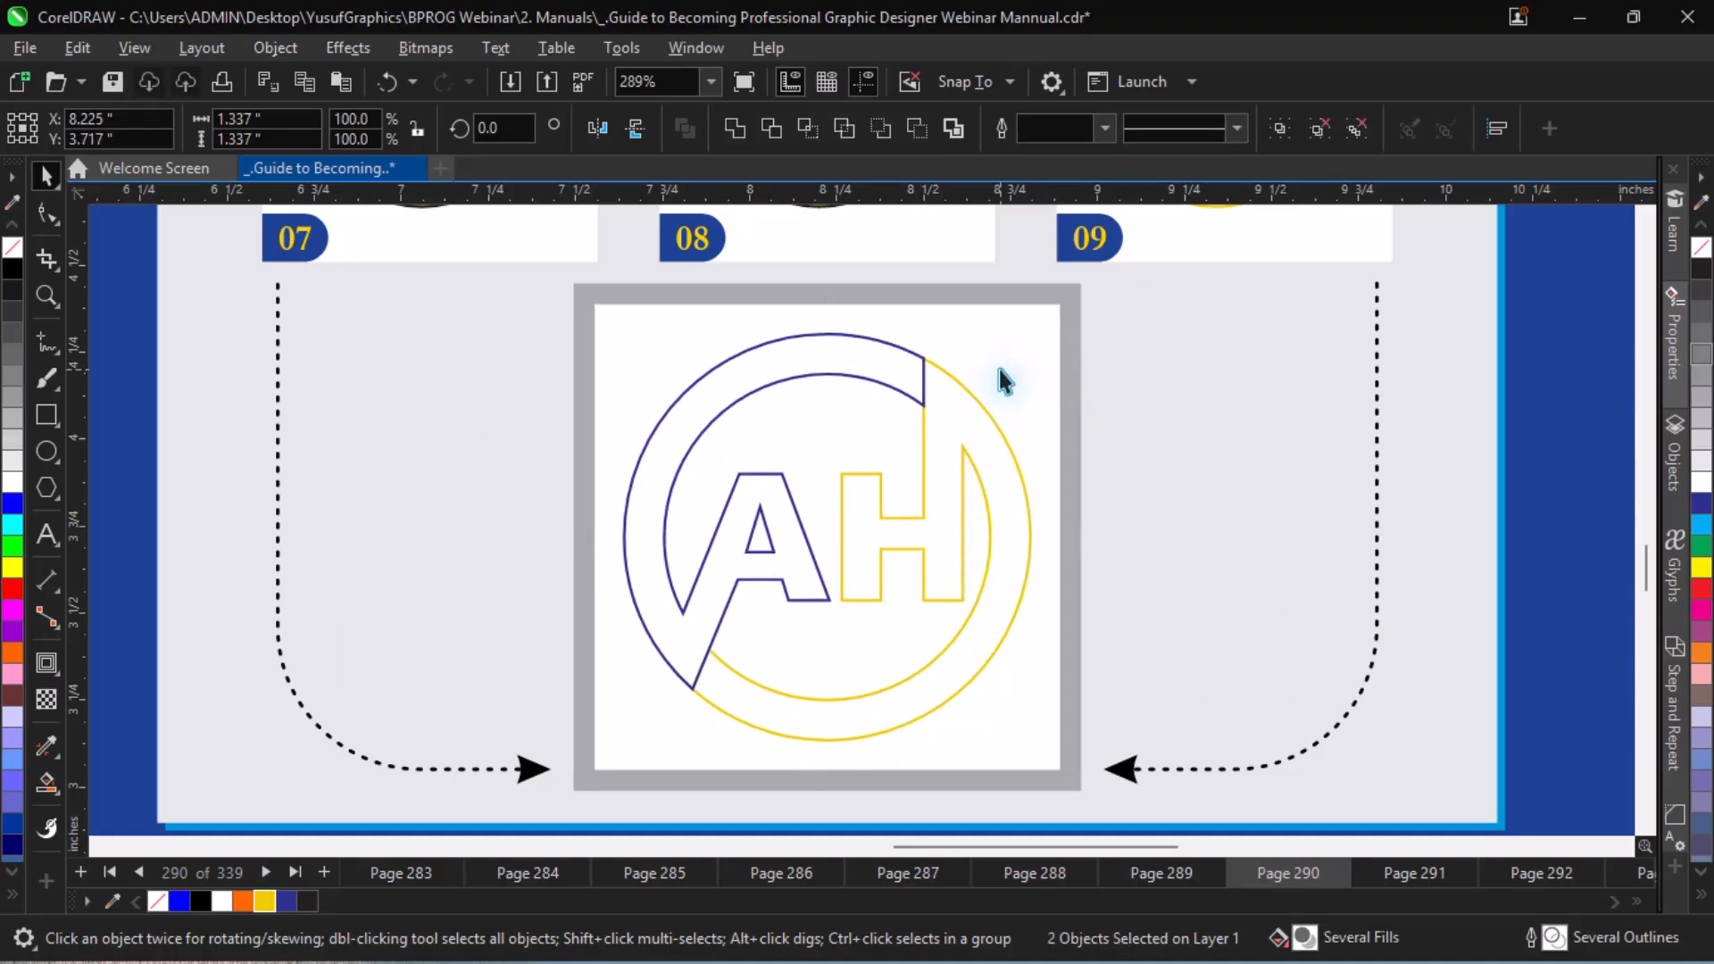
- Fill the A piece of the large grouped logo with blue and the H piece with yellow
left_click(920, 401, "ctrl")
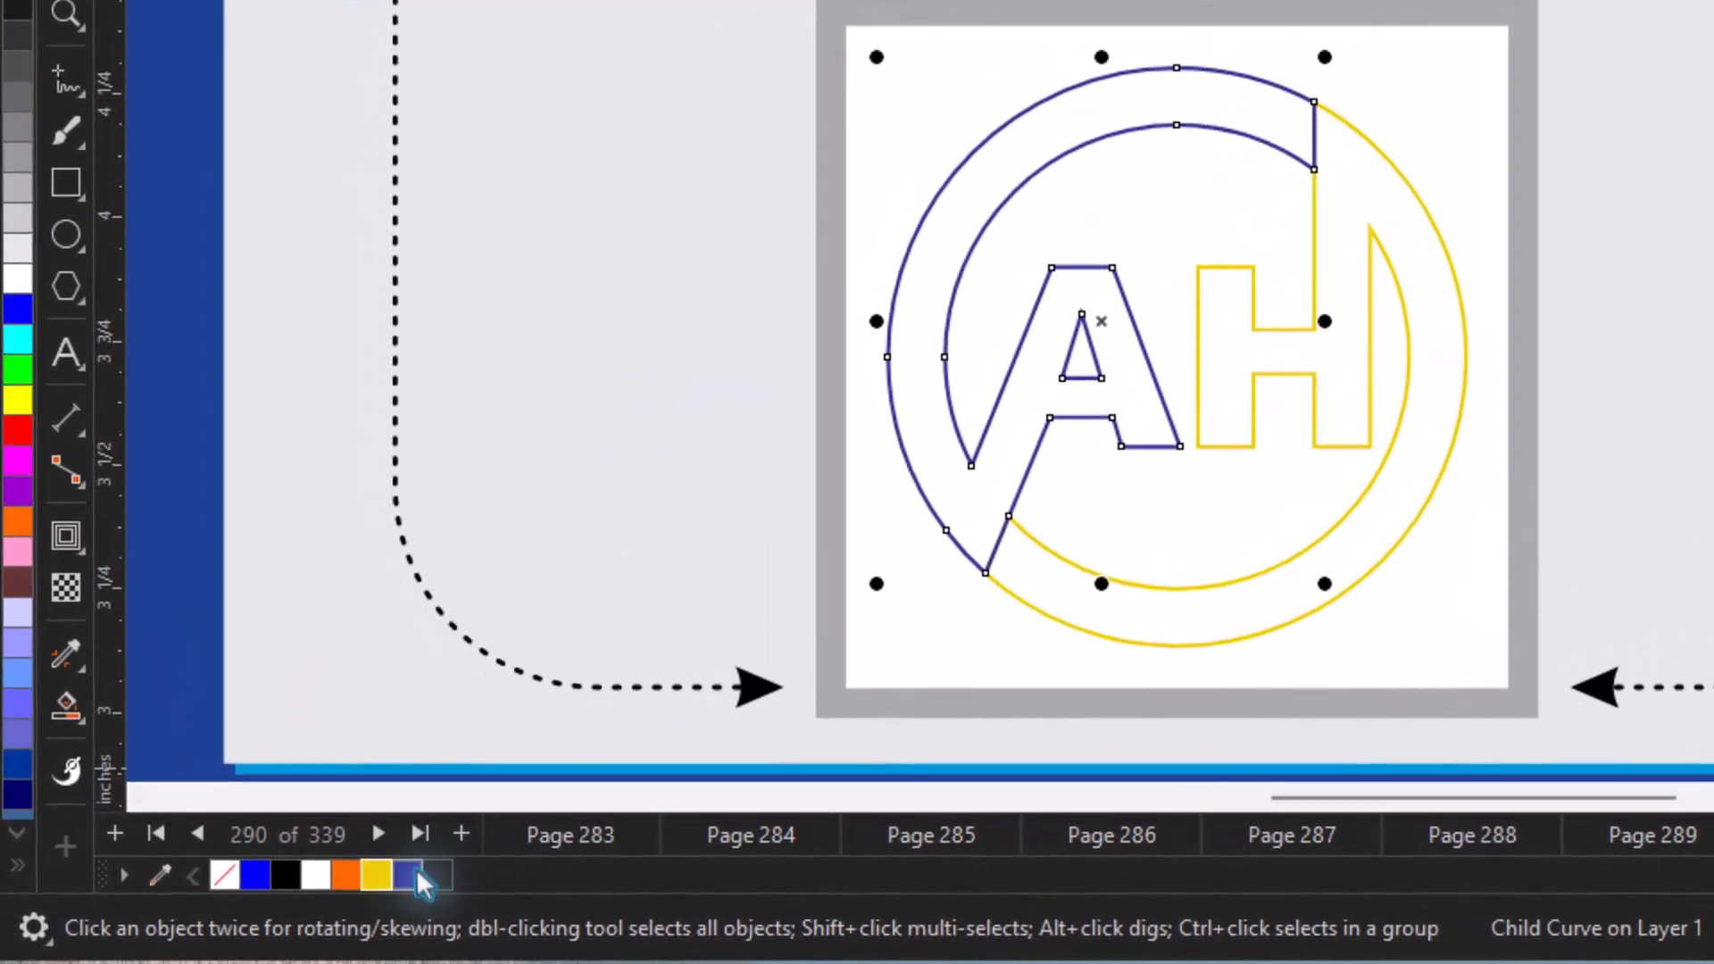
left_click(416, 868)
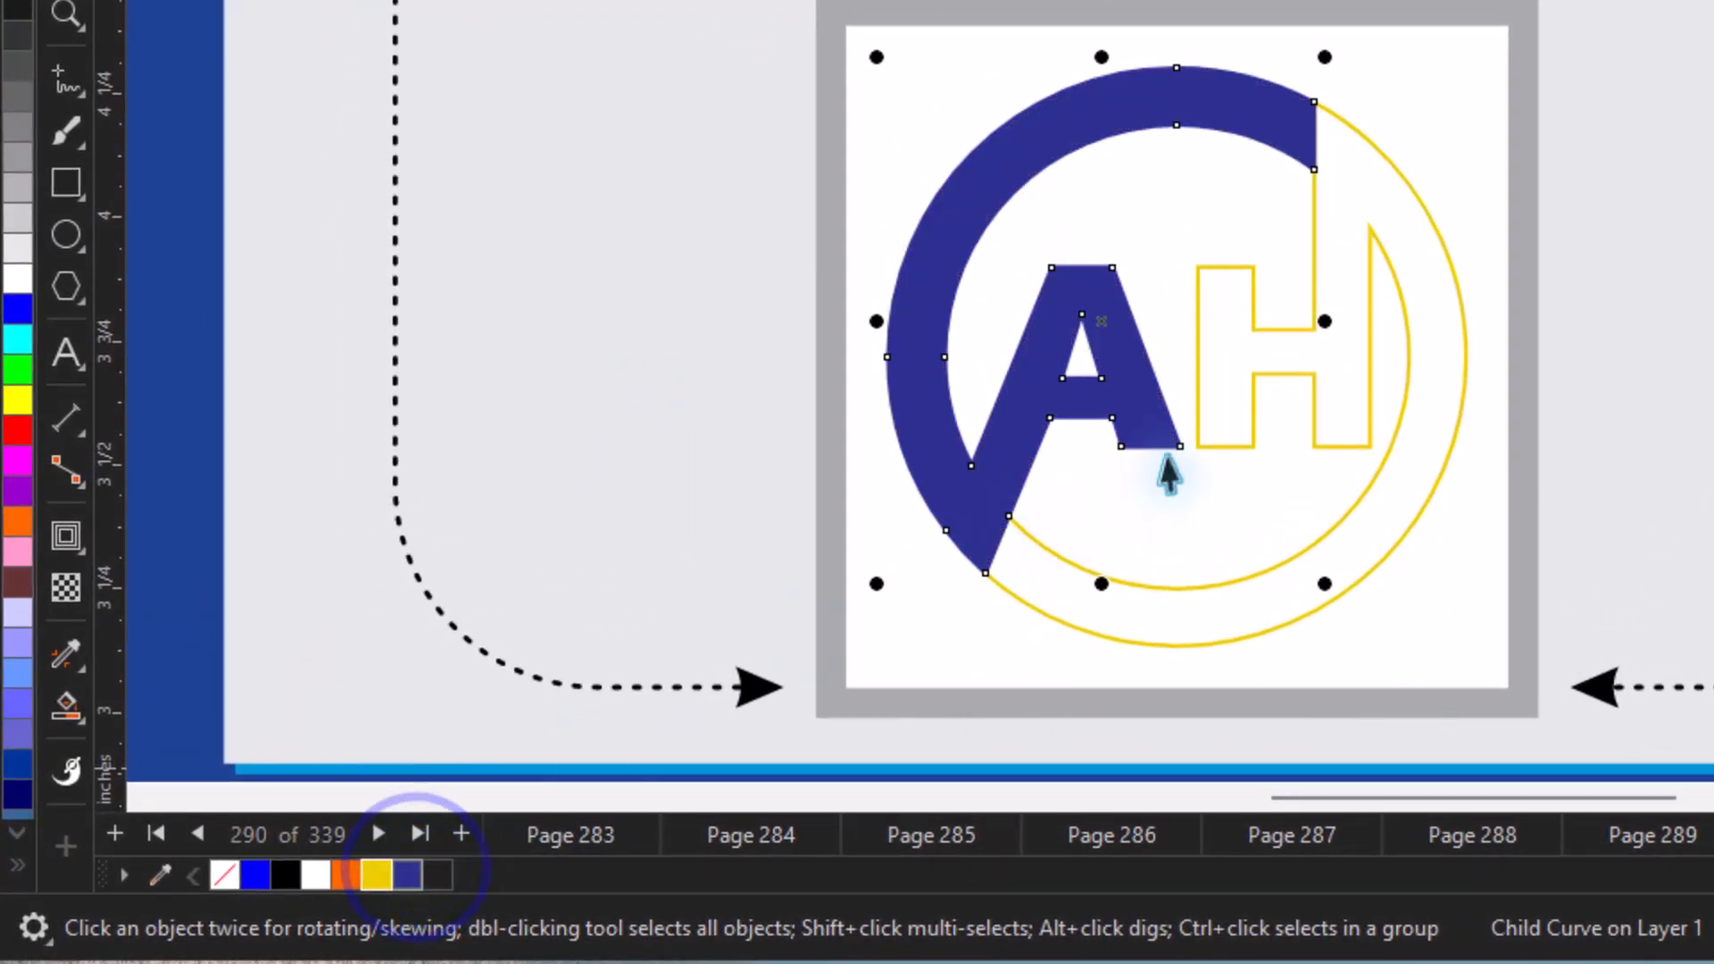
left_click(1312, 368, "ctrl")
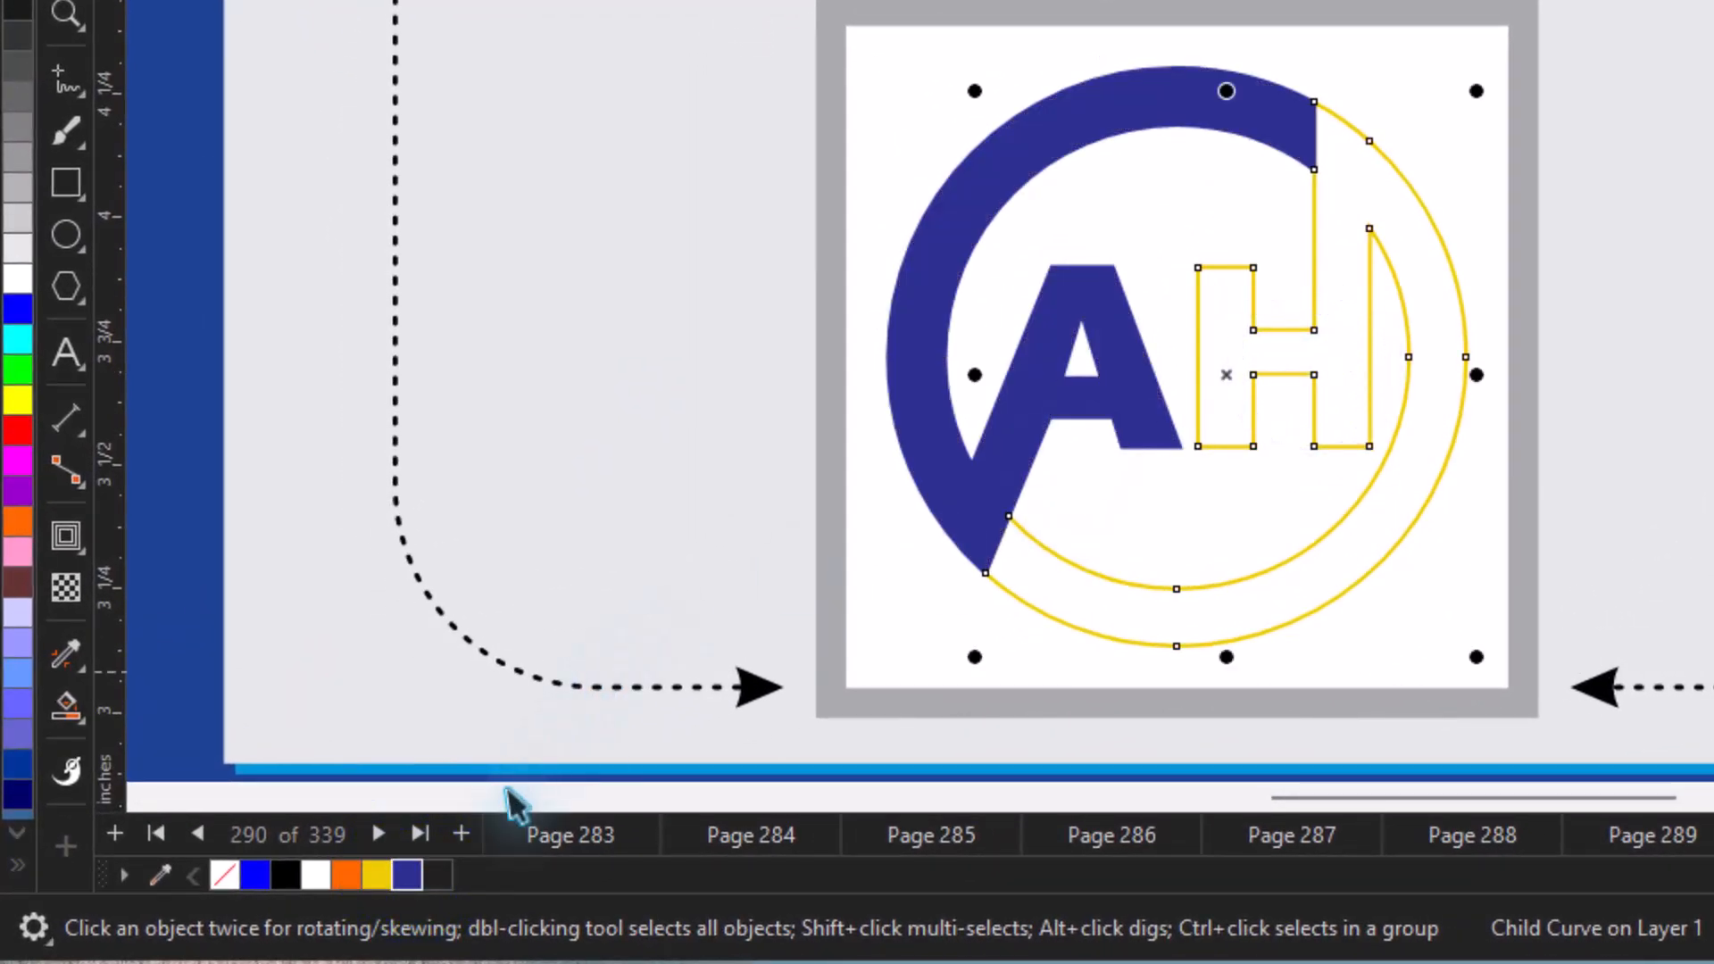
left_click(382, 875)
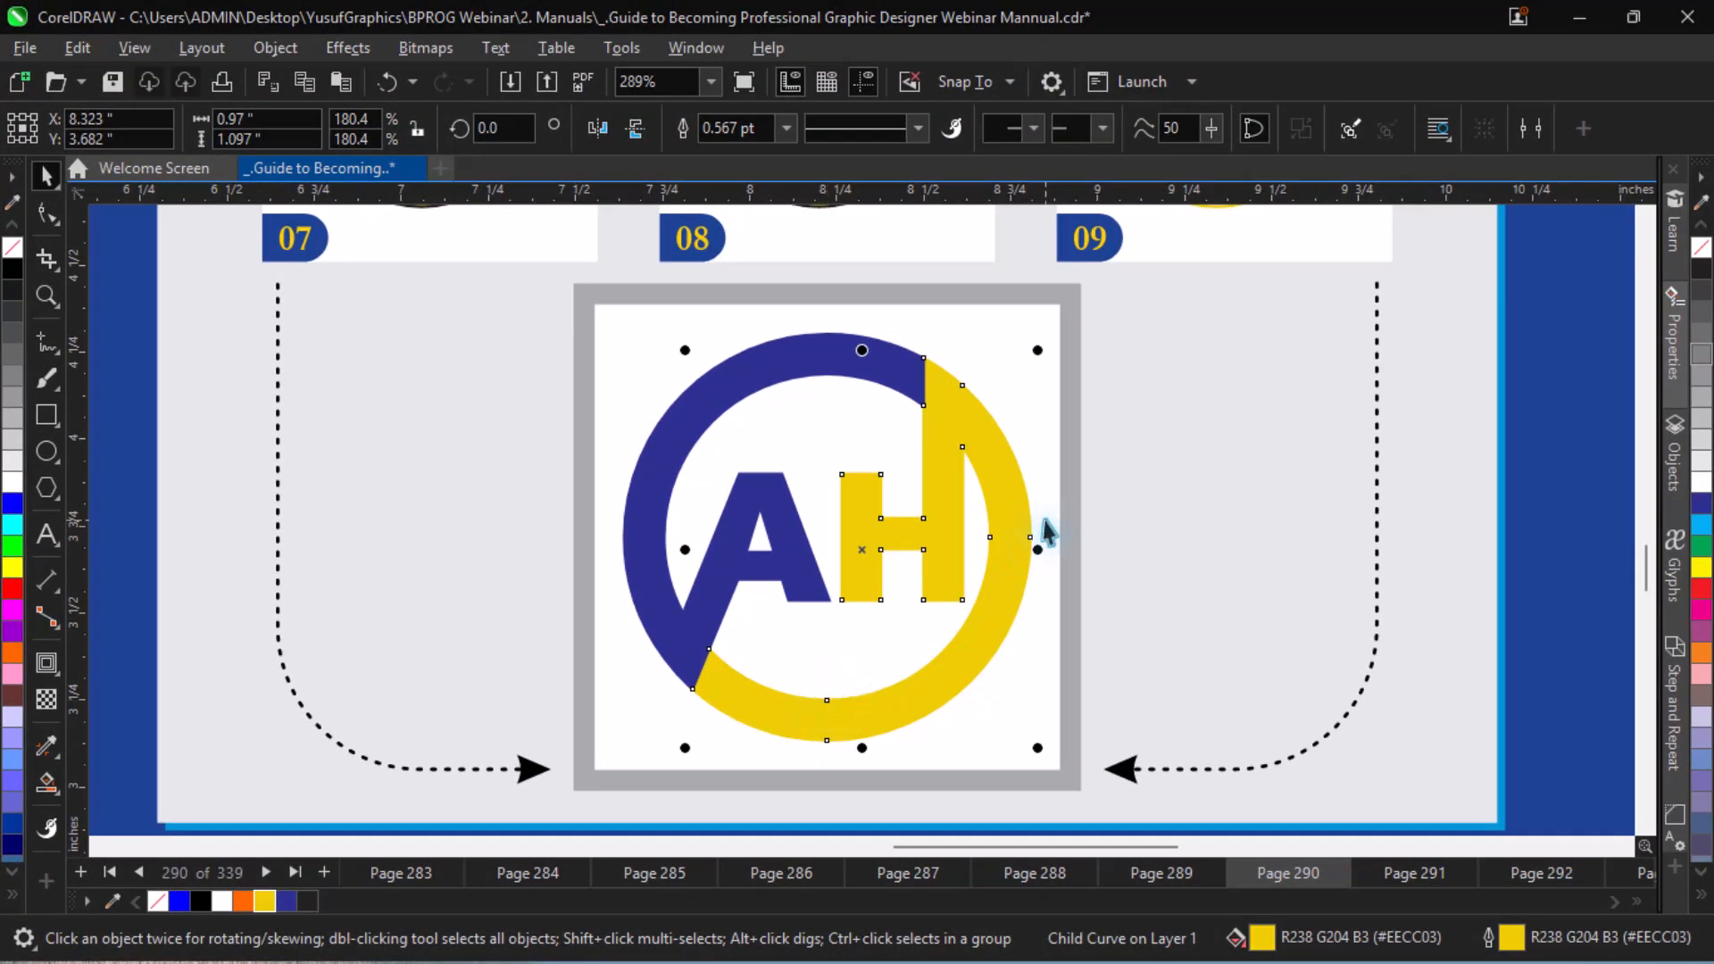
key("Escape")
key("F4")
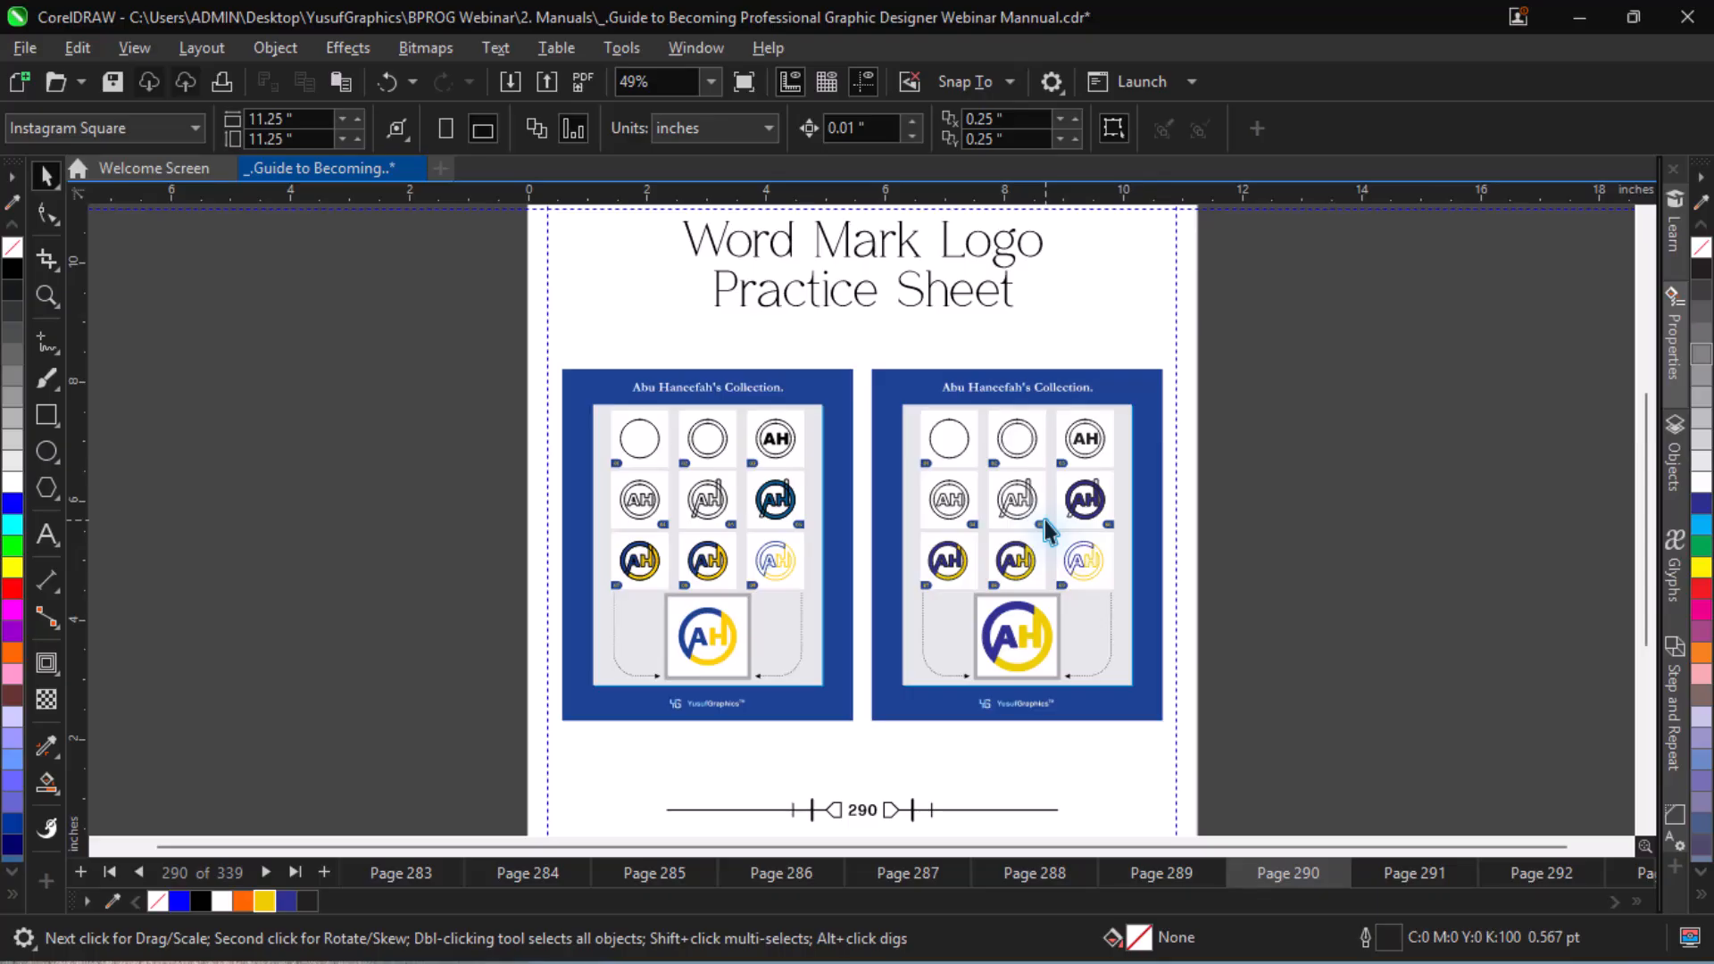
- Resize the final logo proportionally from its centre to about 0.925 inches wide so it sits inside the frame
left_click(1025, 636)
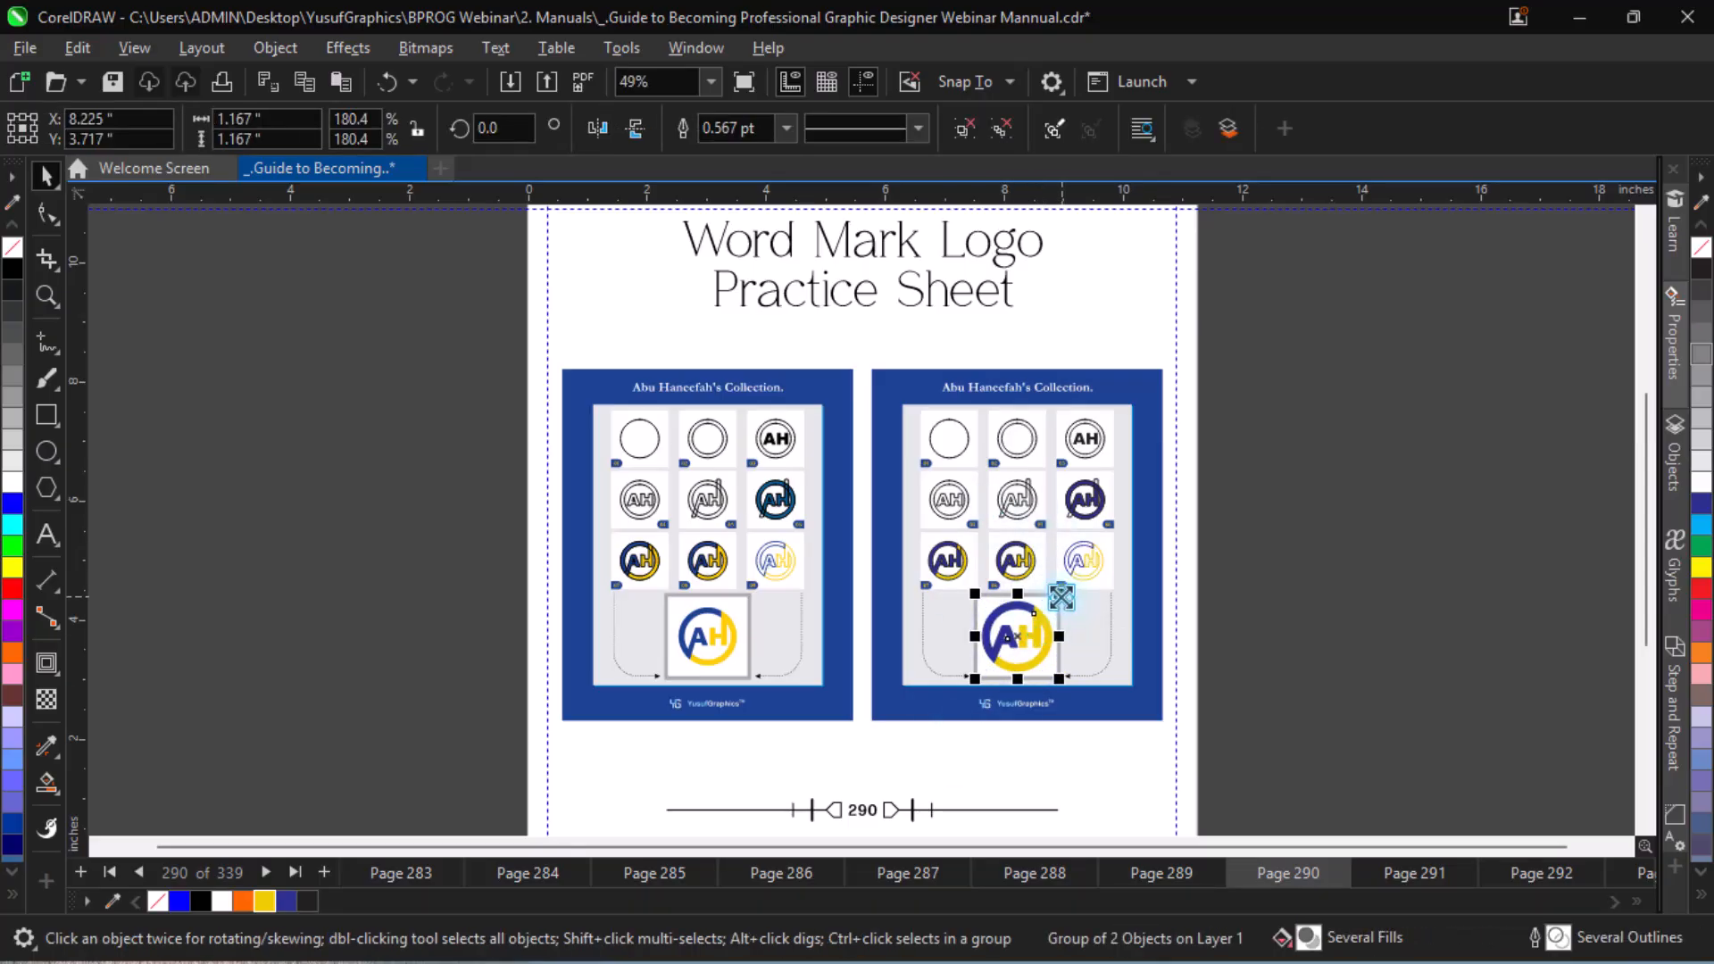
mouse_move(1061, 596)
left_mouse_down()
mouse_move(1071, 581)
mouse_move(1055, 603)
left_mouse_up()
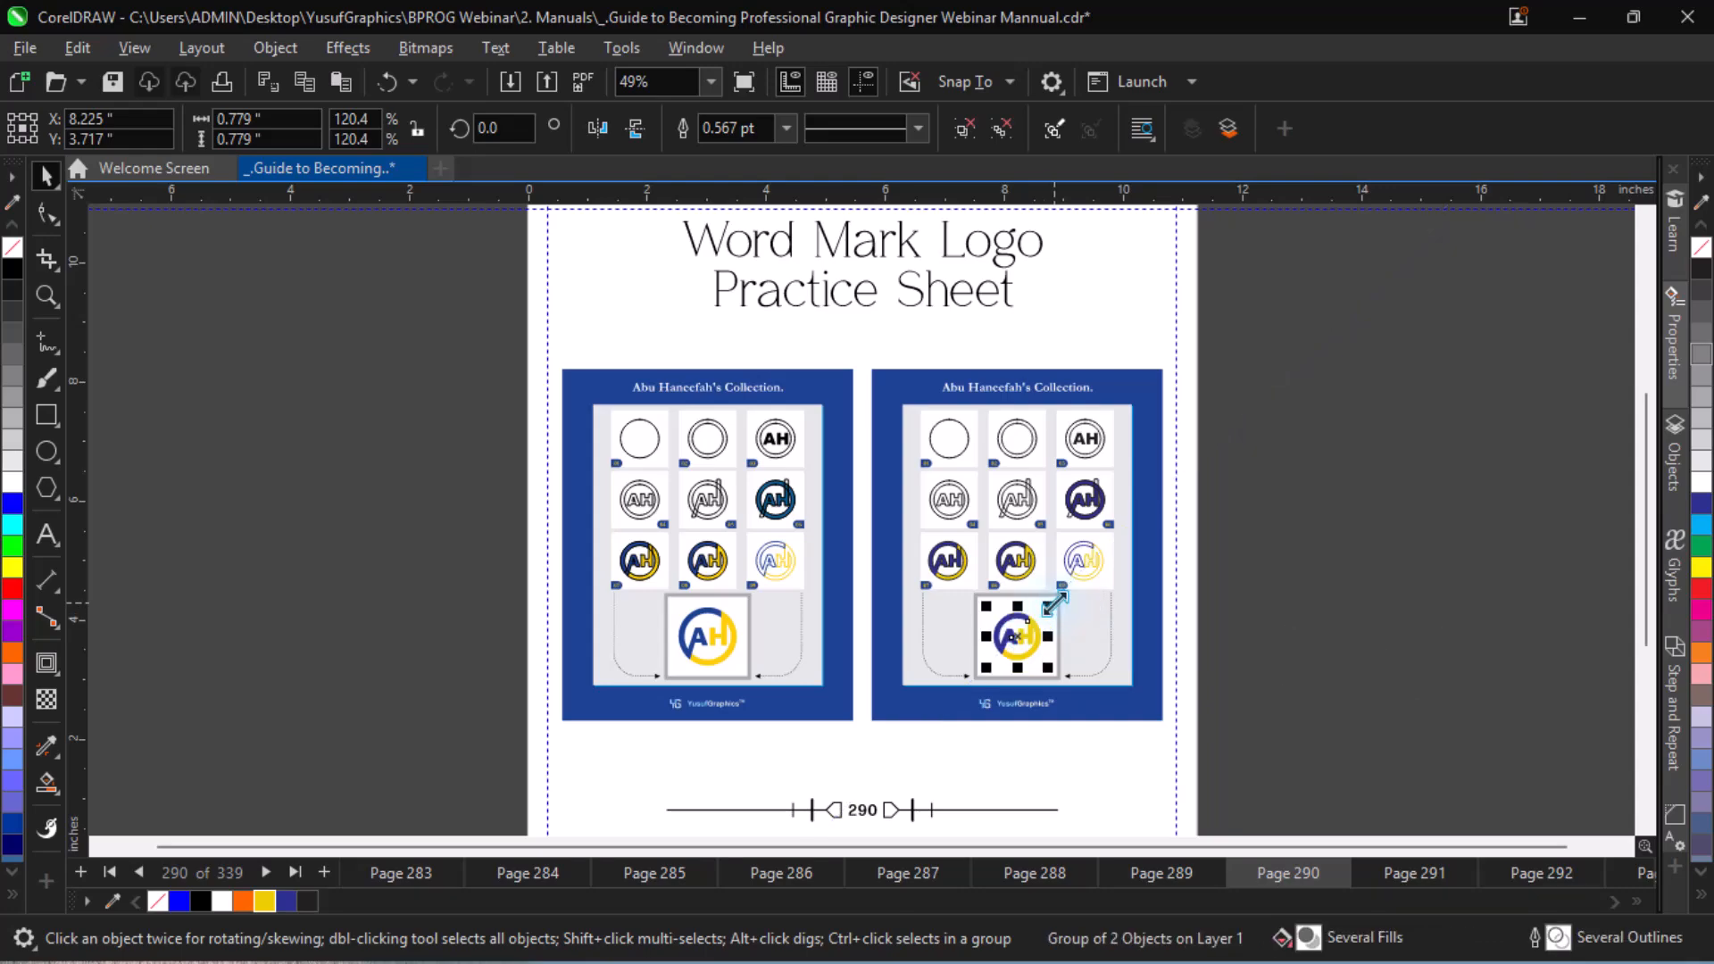
scroll(1054, 603, "up", 2)
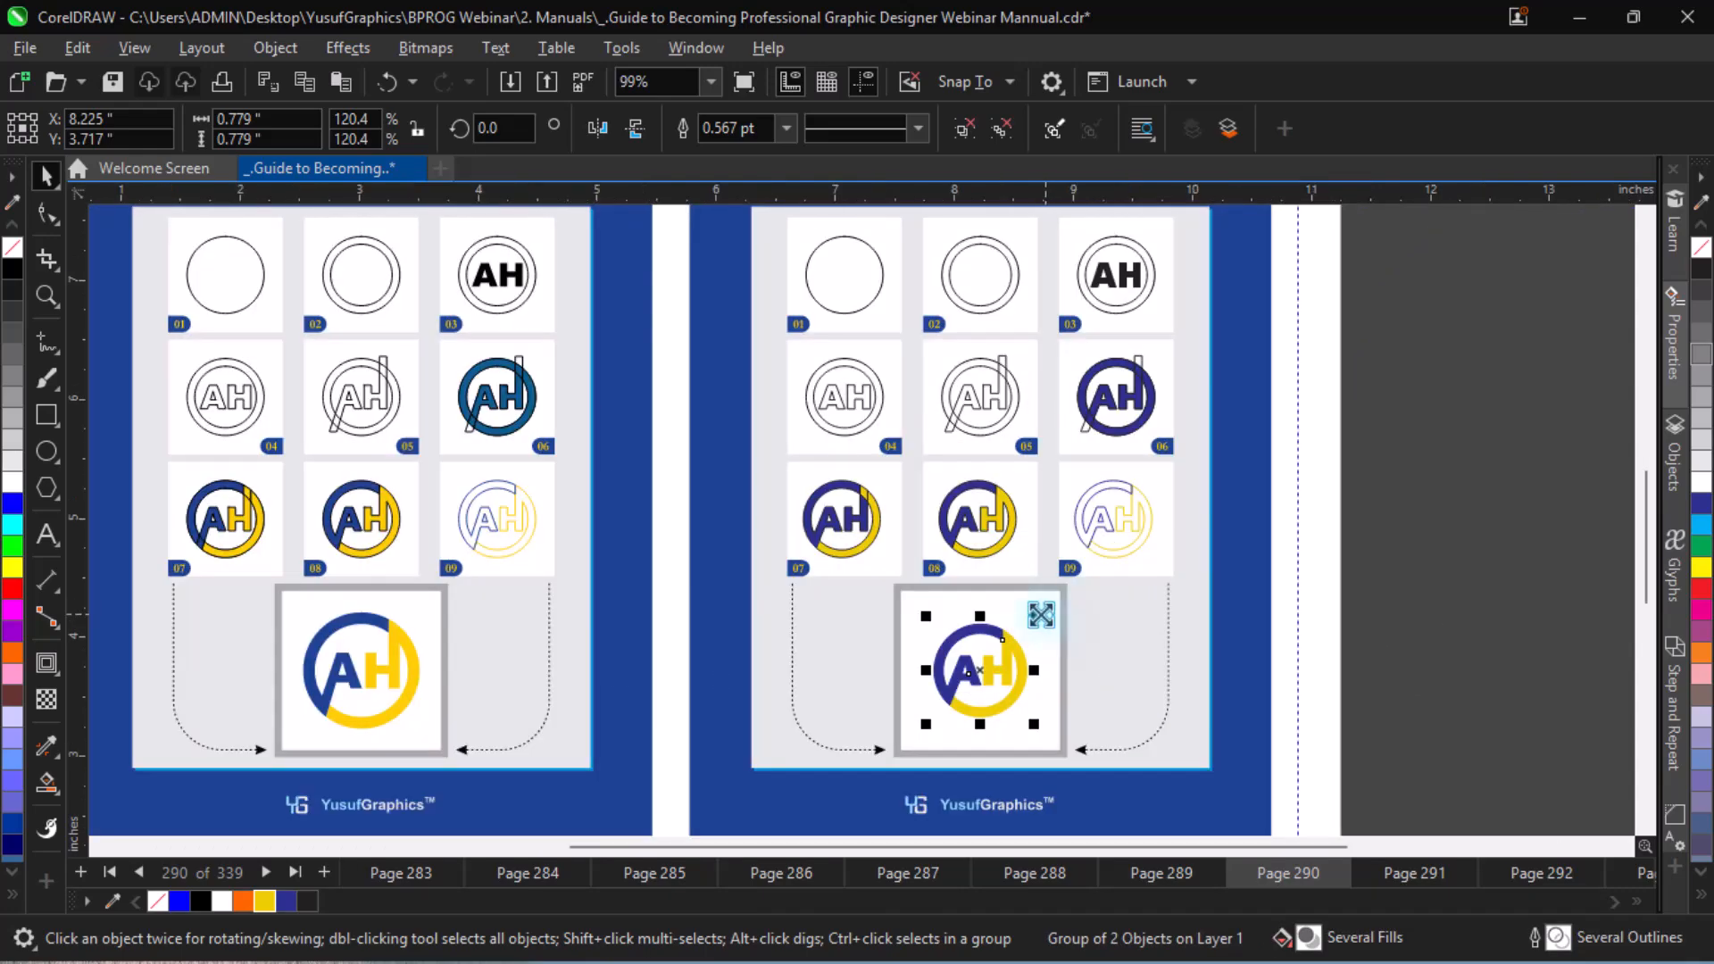
left_click_drag(1041, 614, 1044, 606)
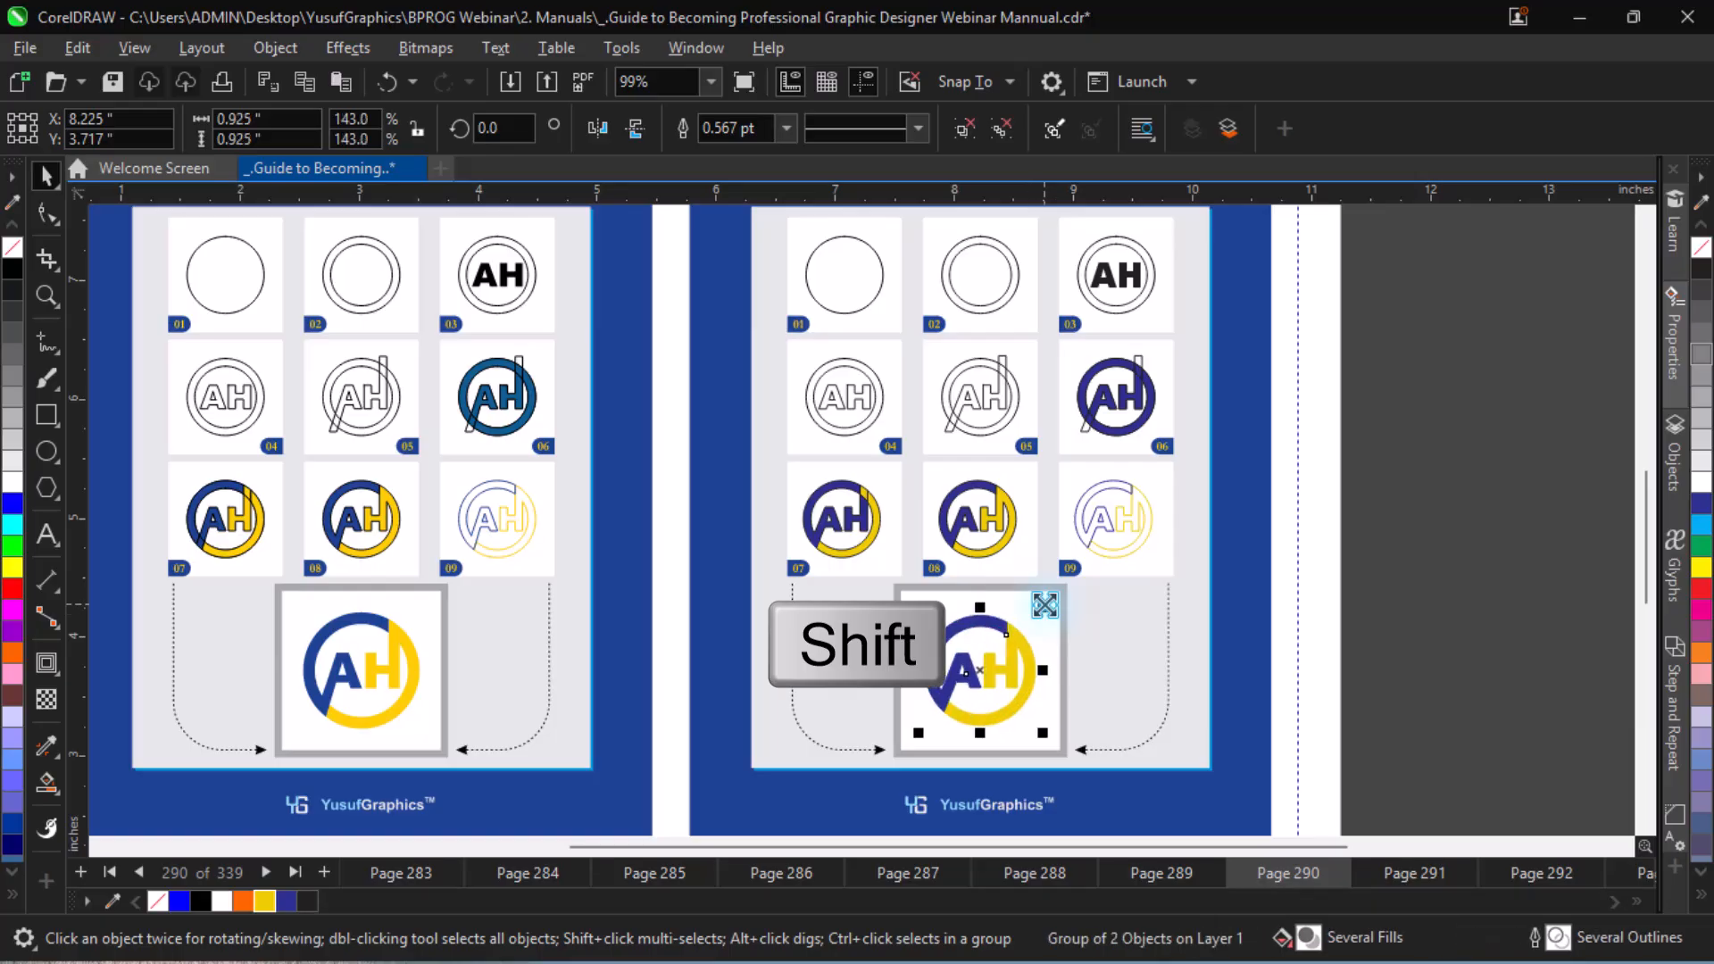
key("Escape")
scroll(1045, 606, "down", 2)
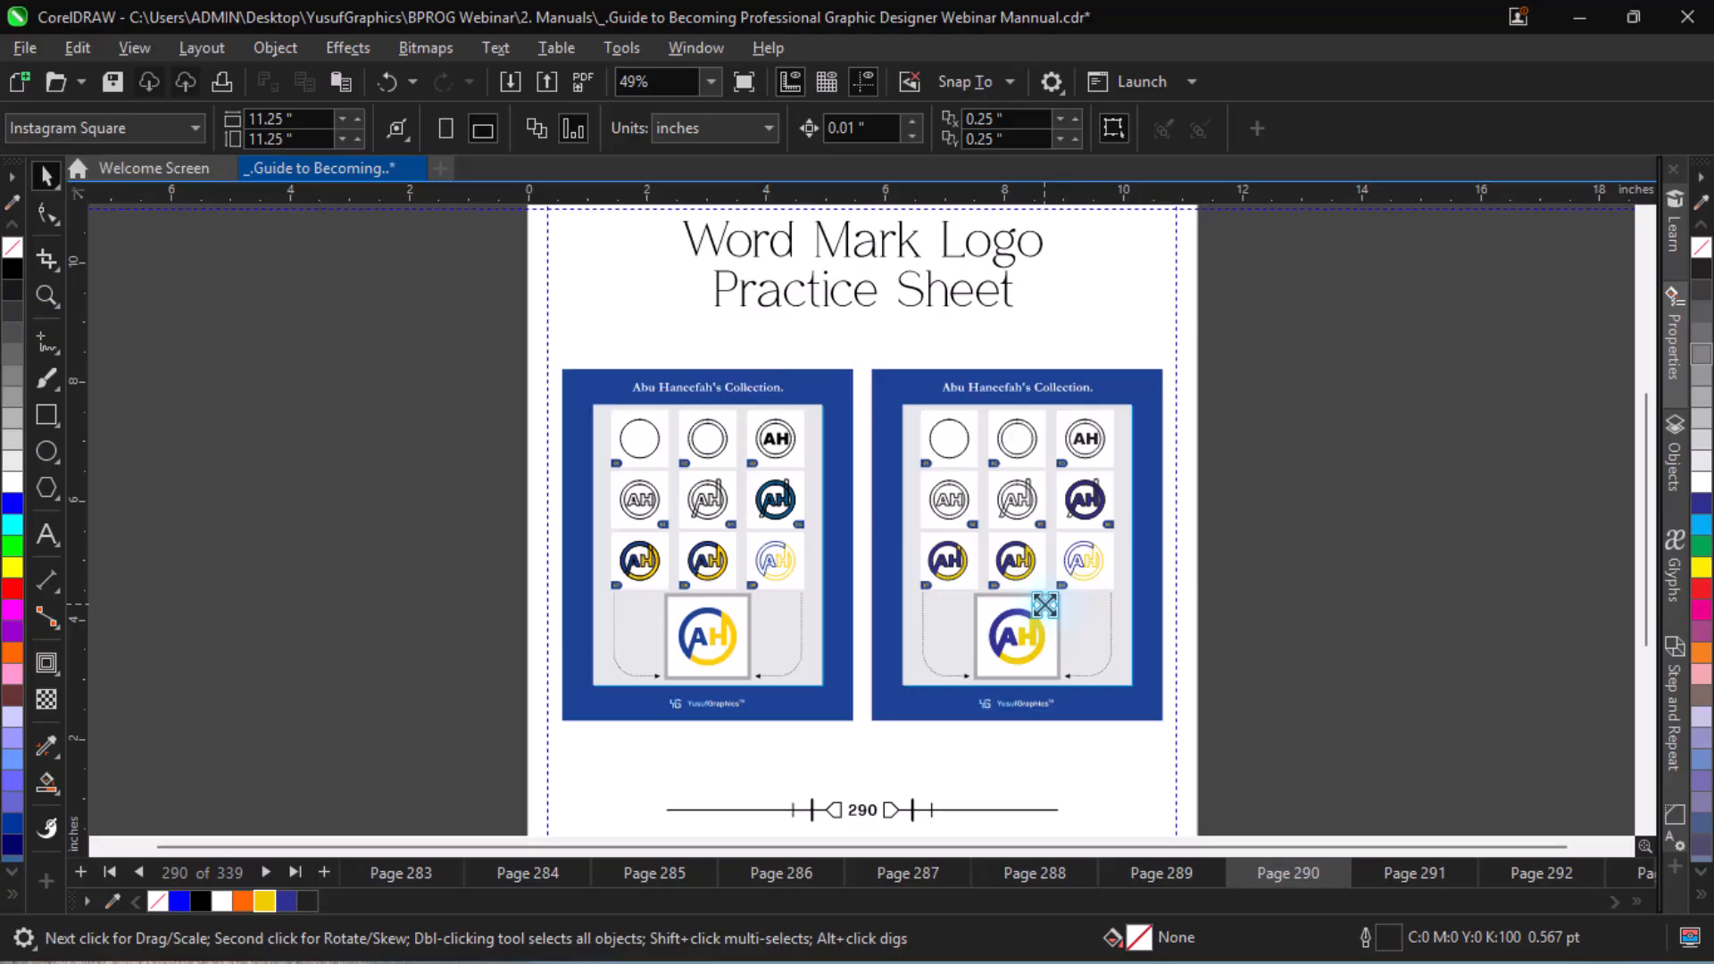
- Remove the outline from the grouped final logo in the large box
left_click(1027, 638)
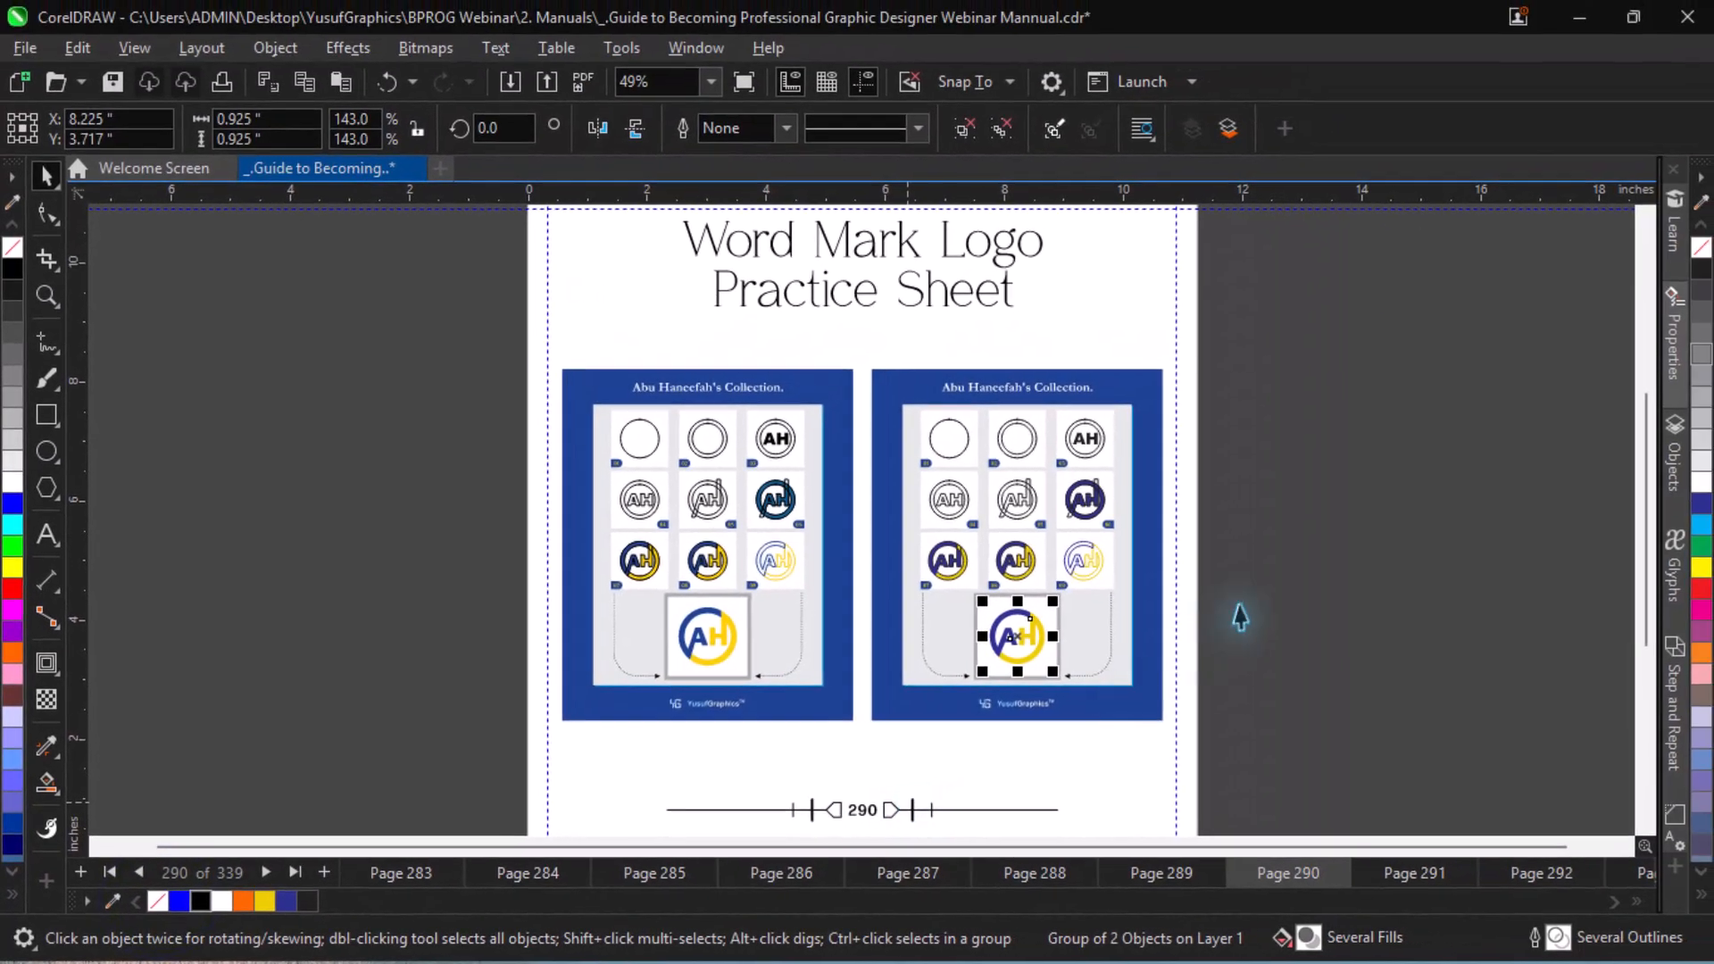
left_click(1314, 597)
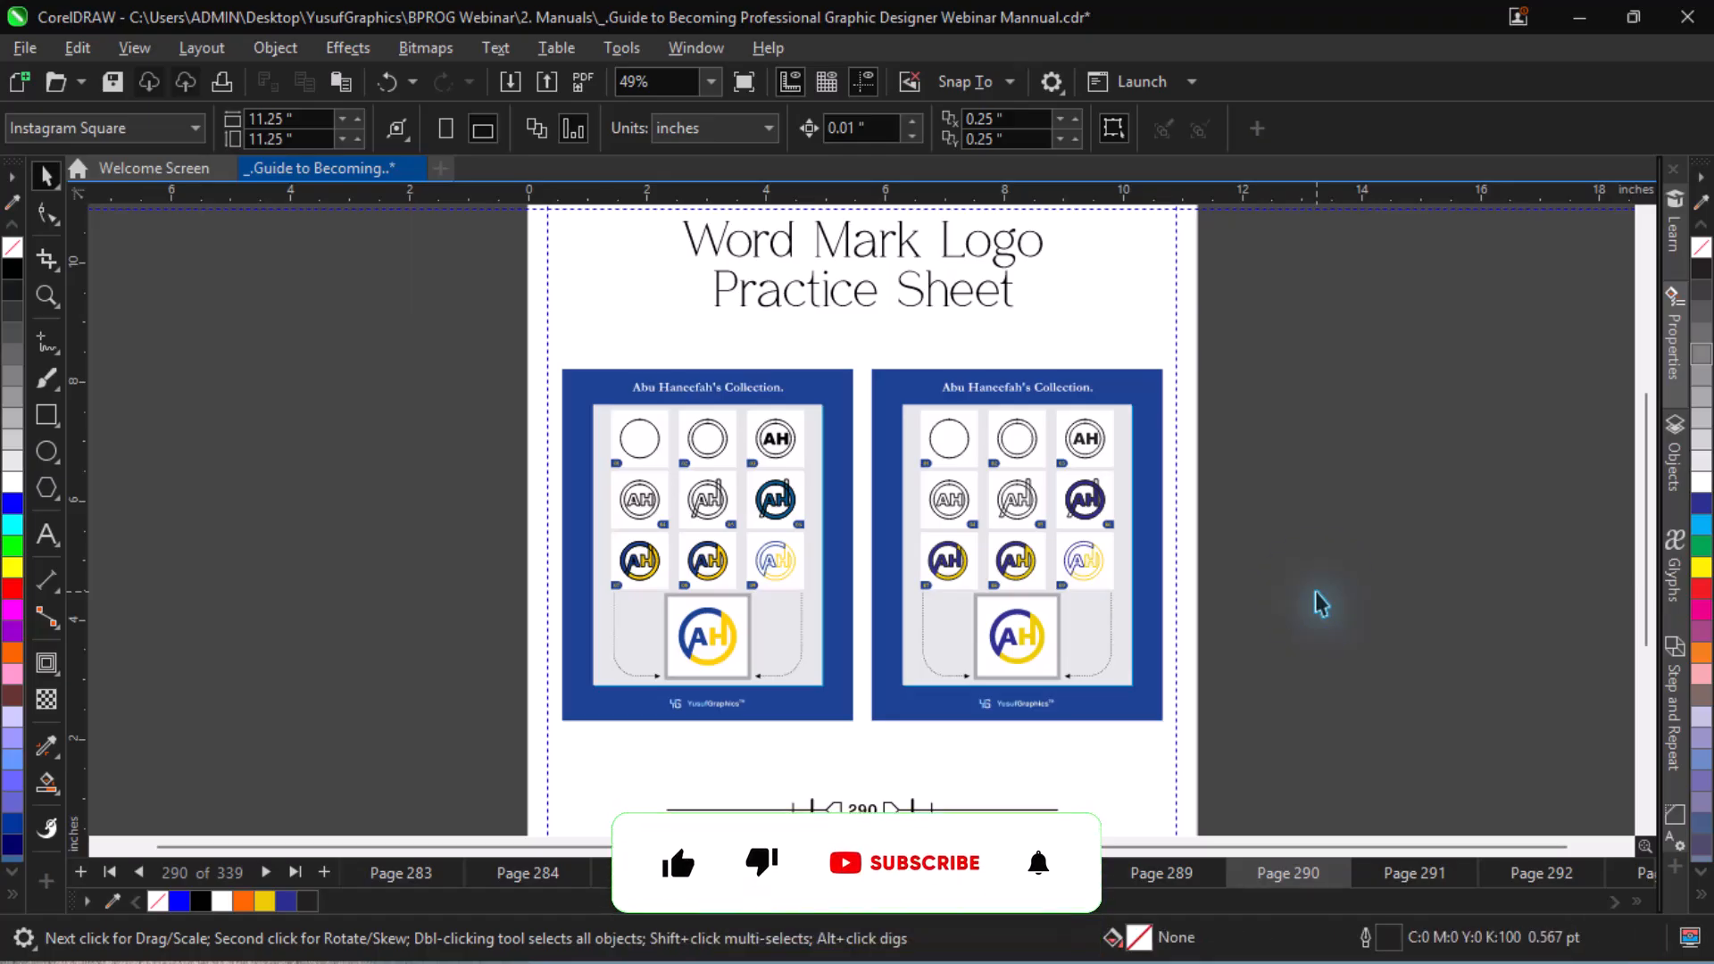
key("z")
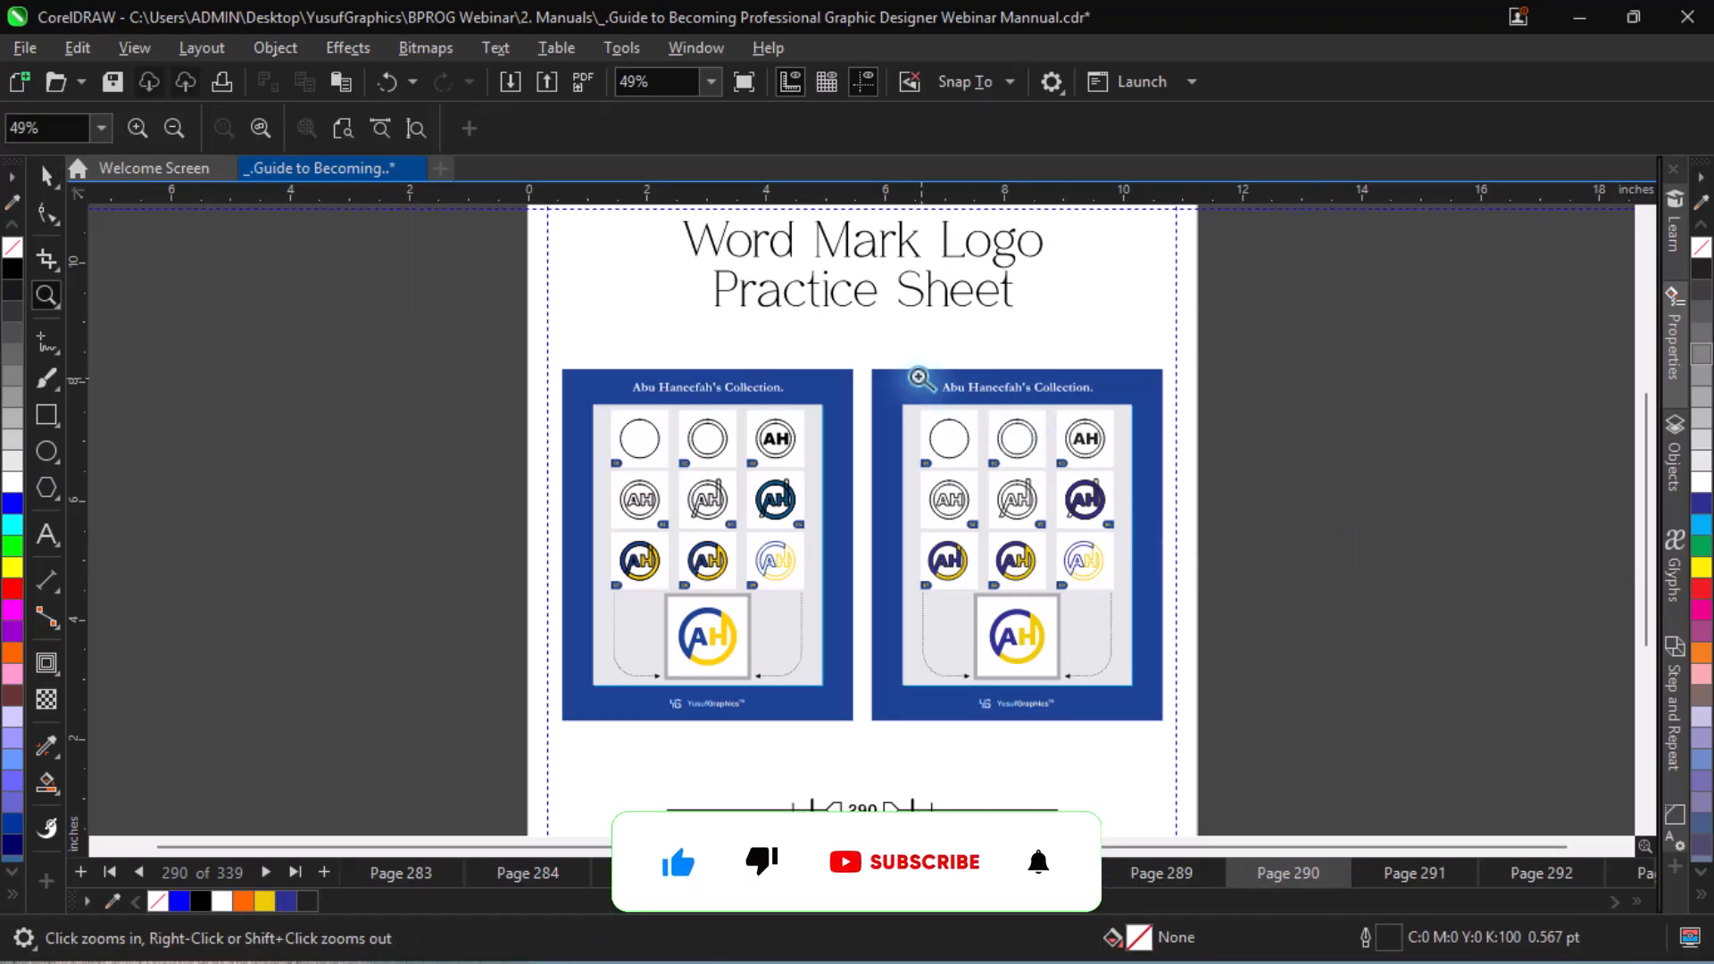
left_click_drag(867, 357, 1187, 738)
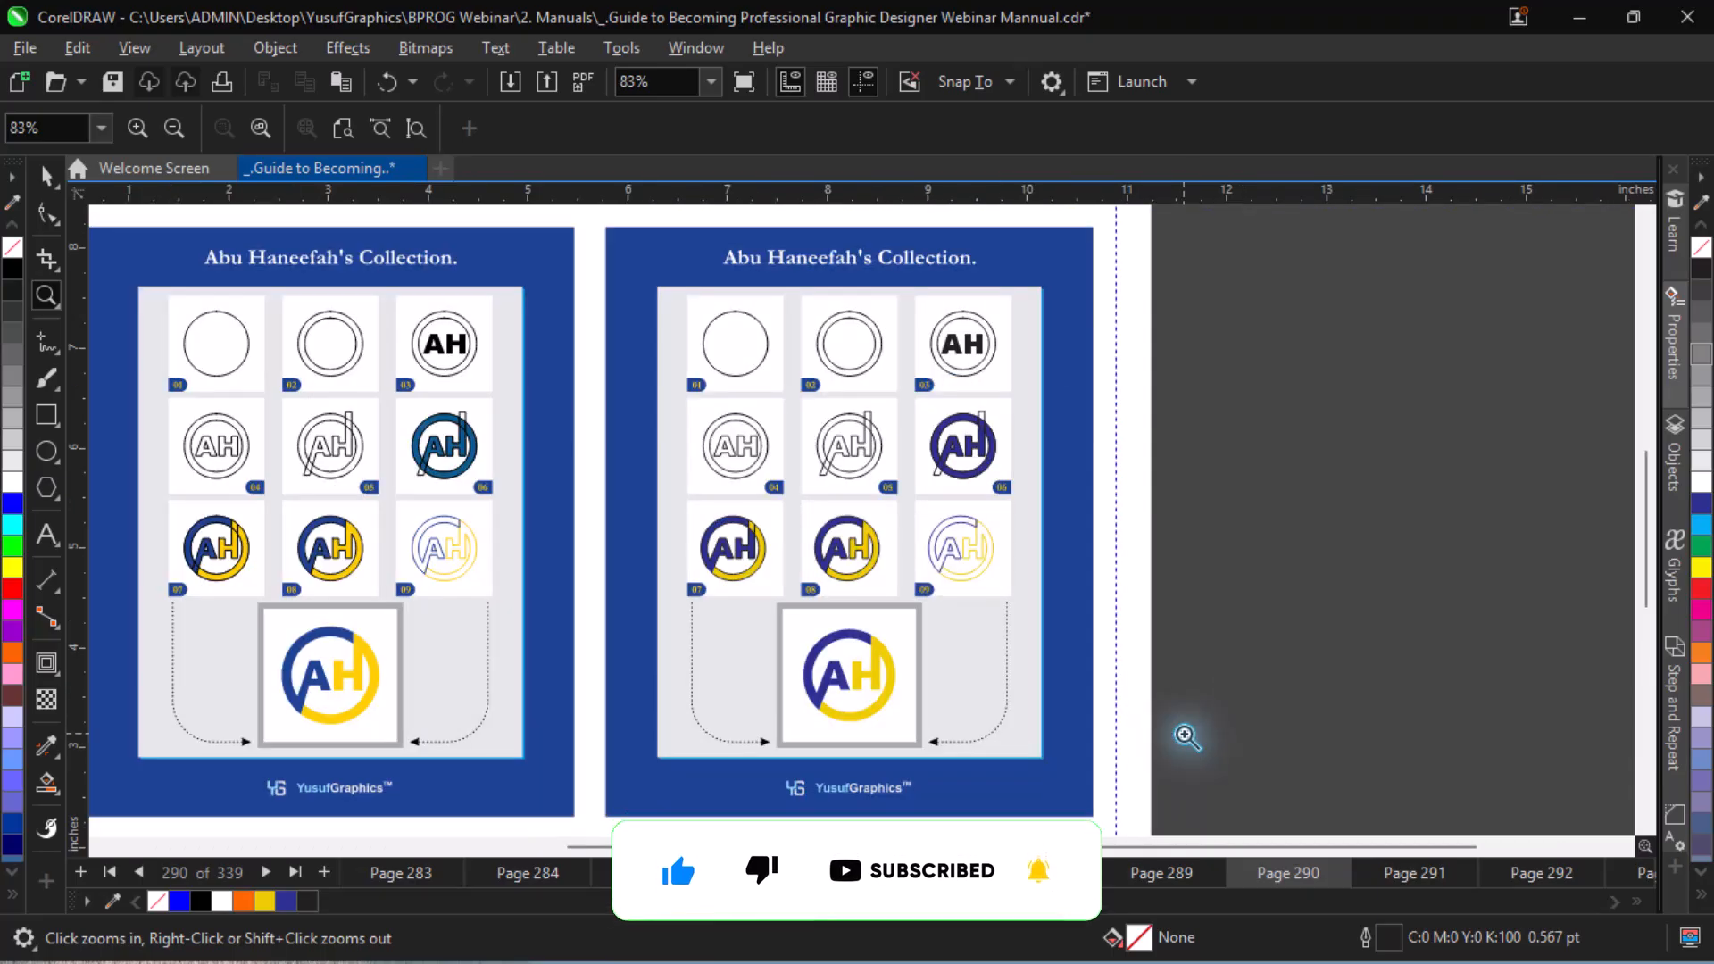